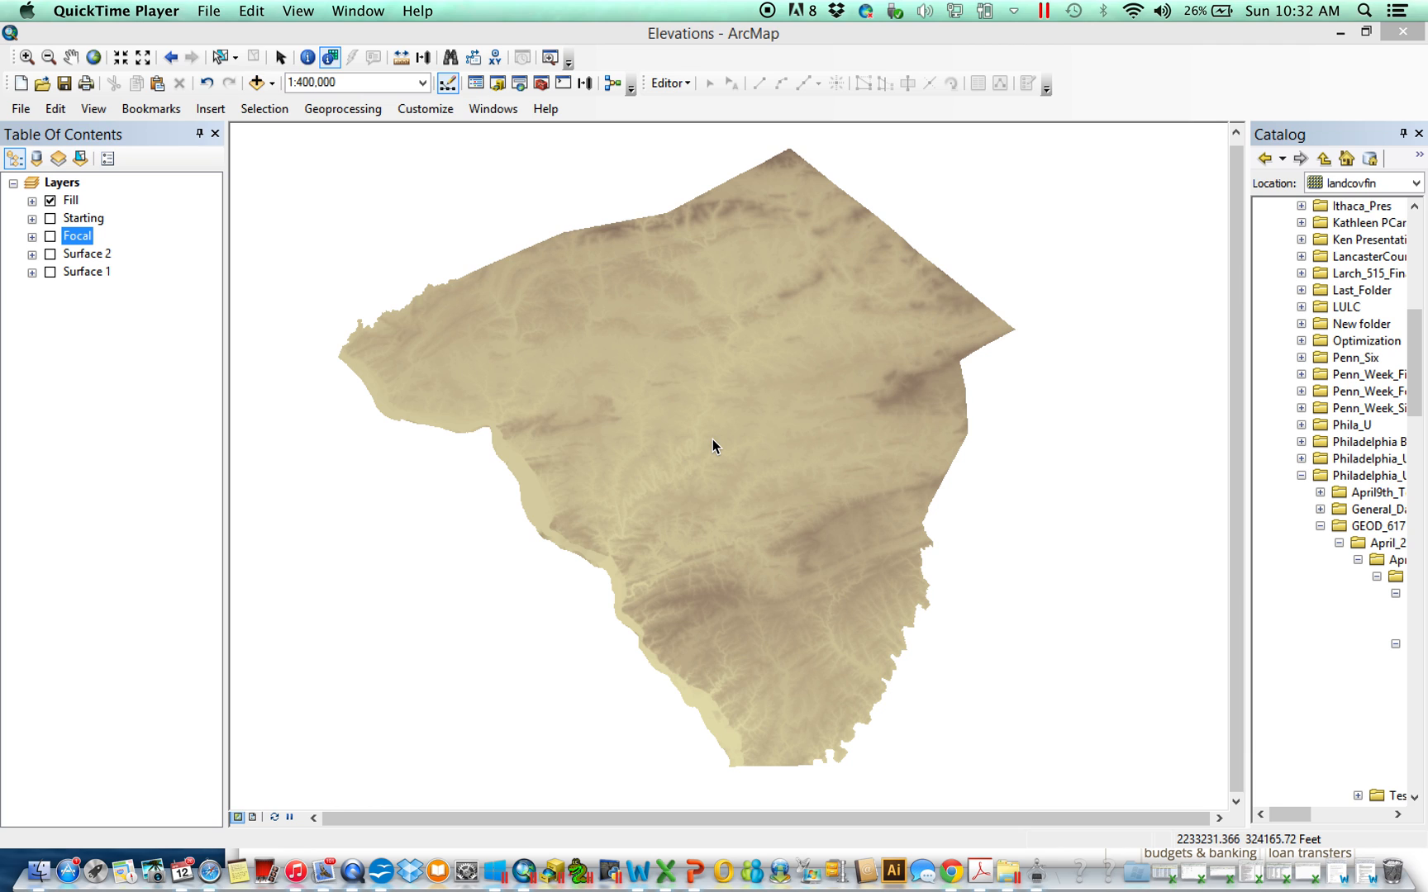
Open ArcToolbox and expand the Hydrology toolset within Spatial Analyst Tools.
{"action": "left_click", "coordinate": [542, 83]}
{"action": "left_click_drag", "start_coordinate": [846, 202], "coordinate": [1163, 172]}
{"action": "left_click_drag", "start_coordinate": [1156, 453], "coordinate": [1156, 638]}
{"action": "left_click", "coordinate": [1010, 483]}
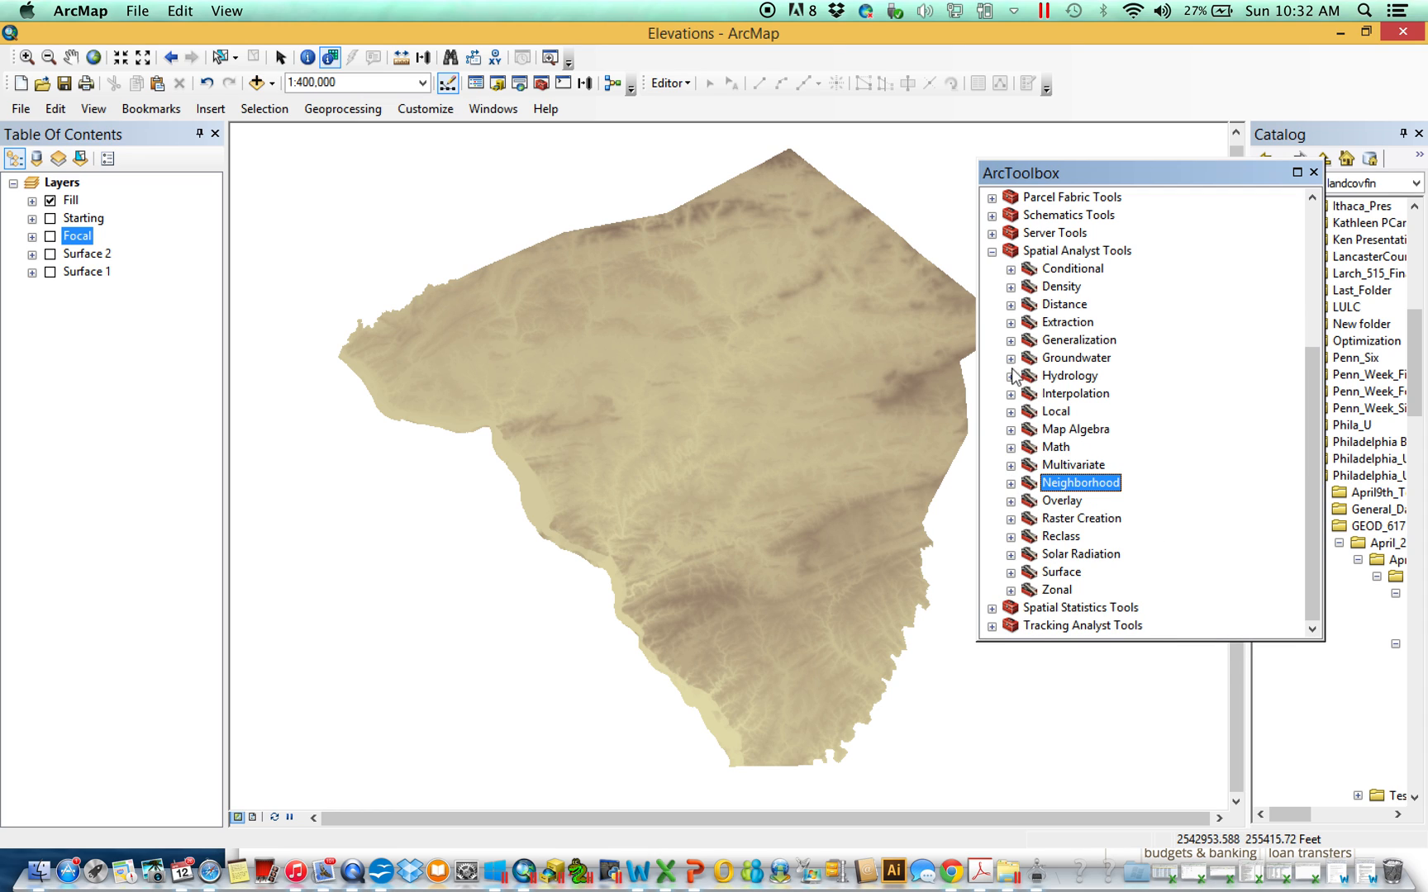
{"action": "left_click", "coordinate": [1011, 376]}
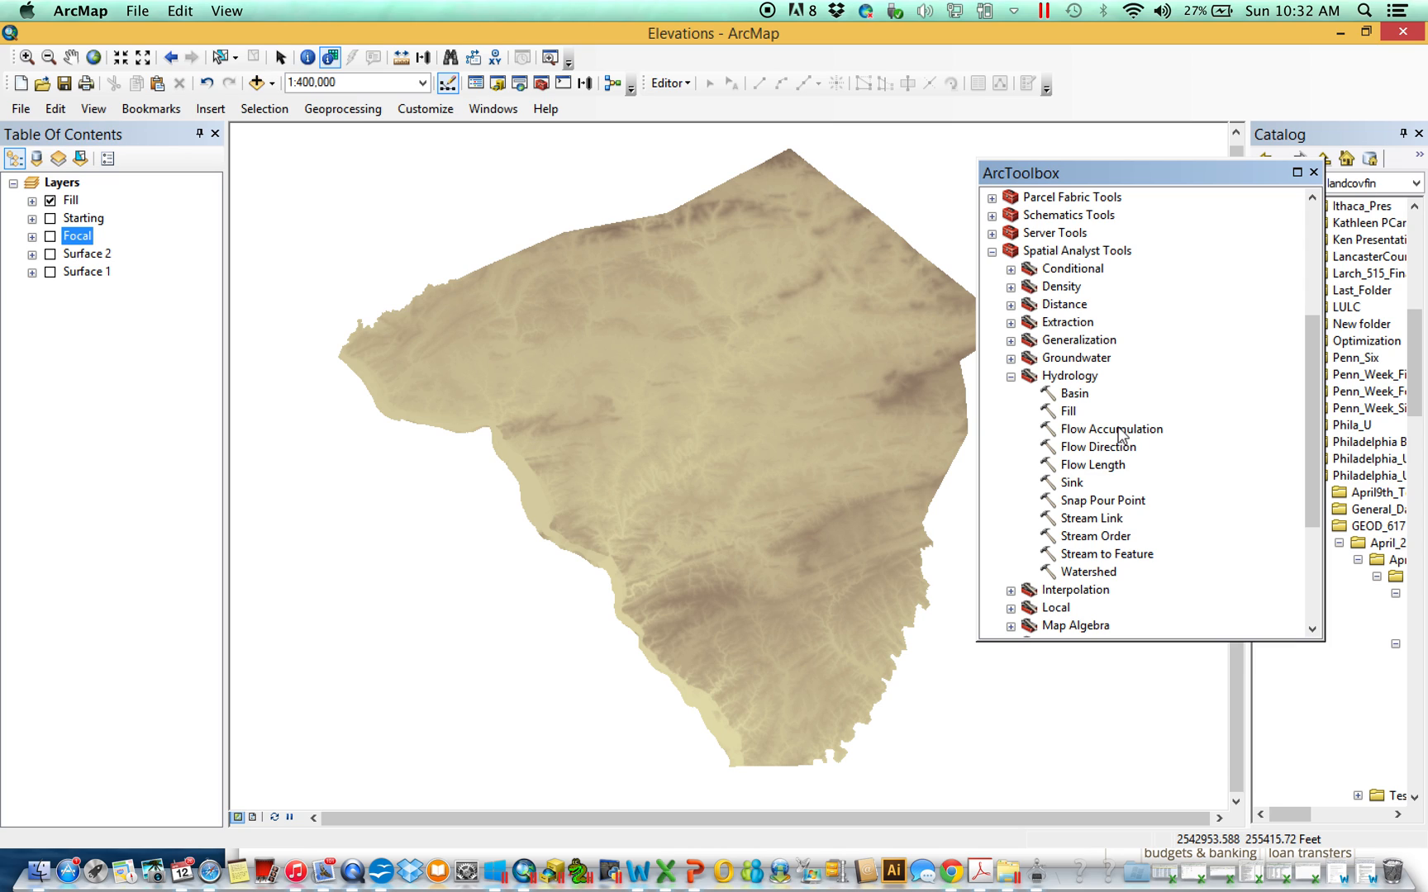
{"action": "left_click", "coordinate": [1074, 394]}
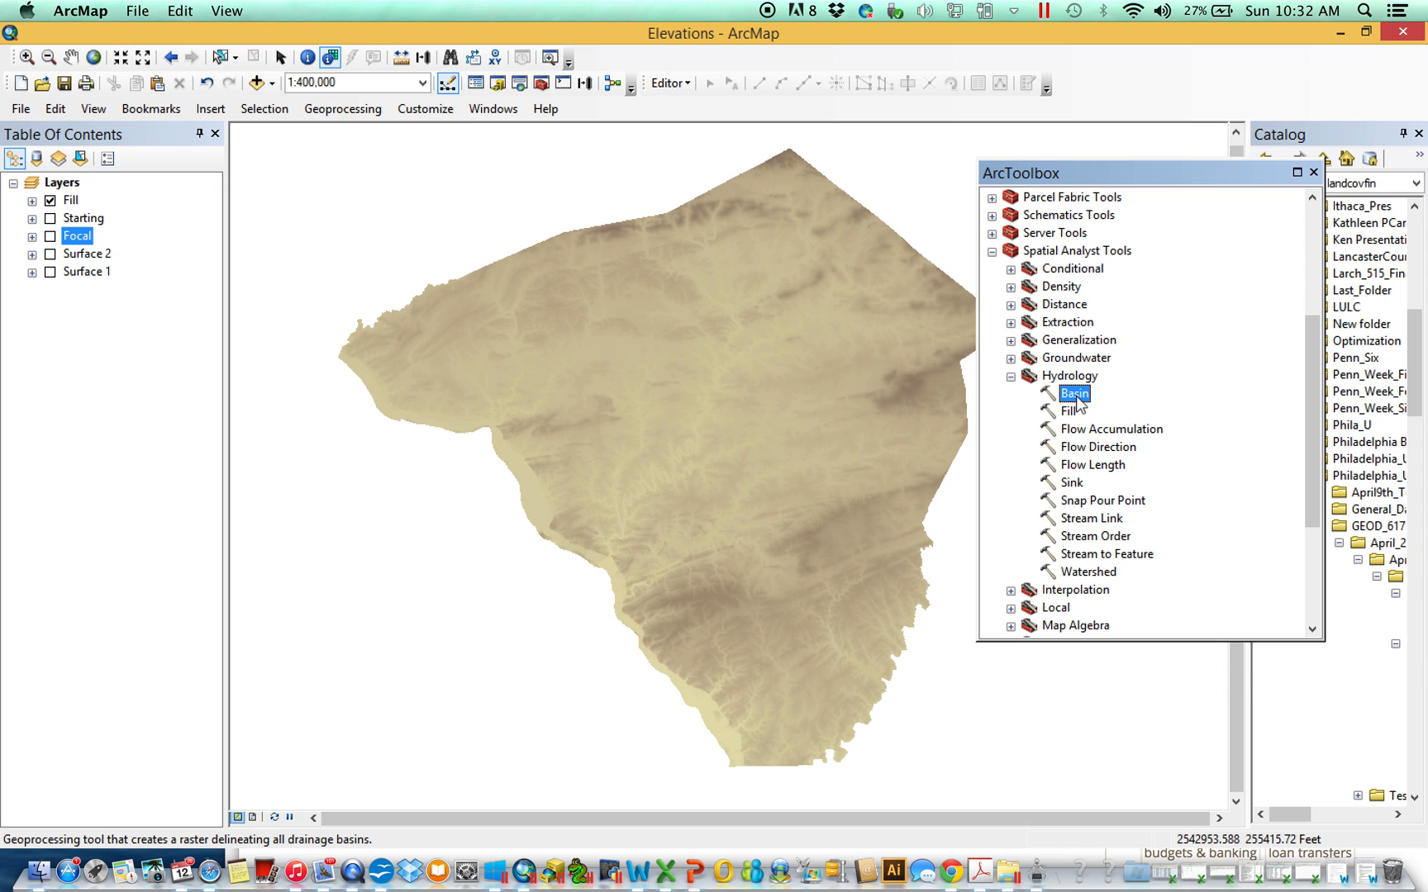
{"action": "left_click", "coordinate": [1087, 572]}
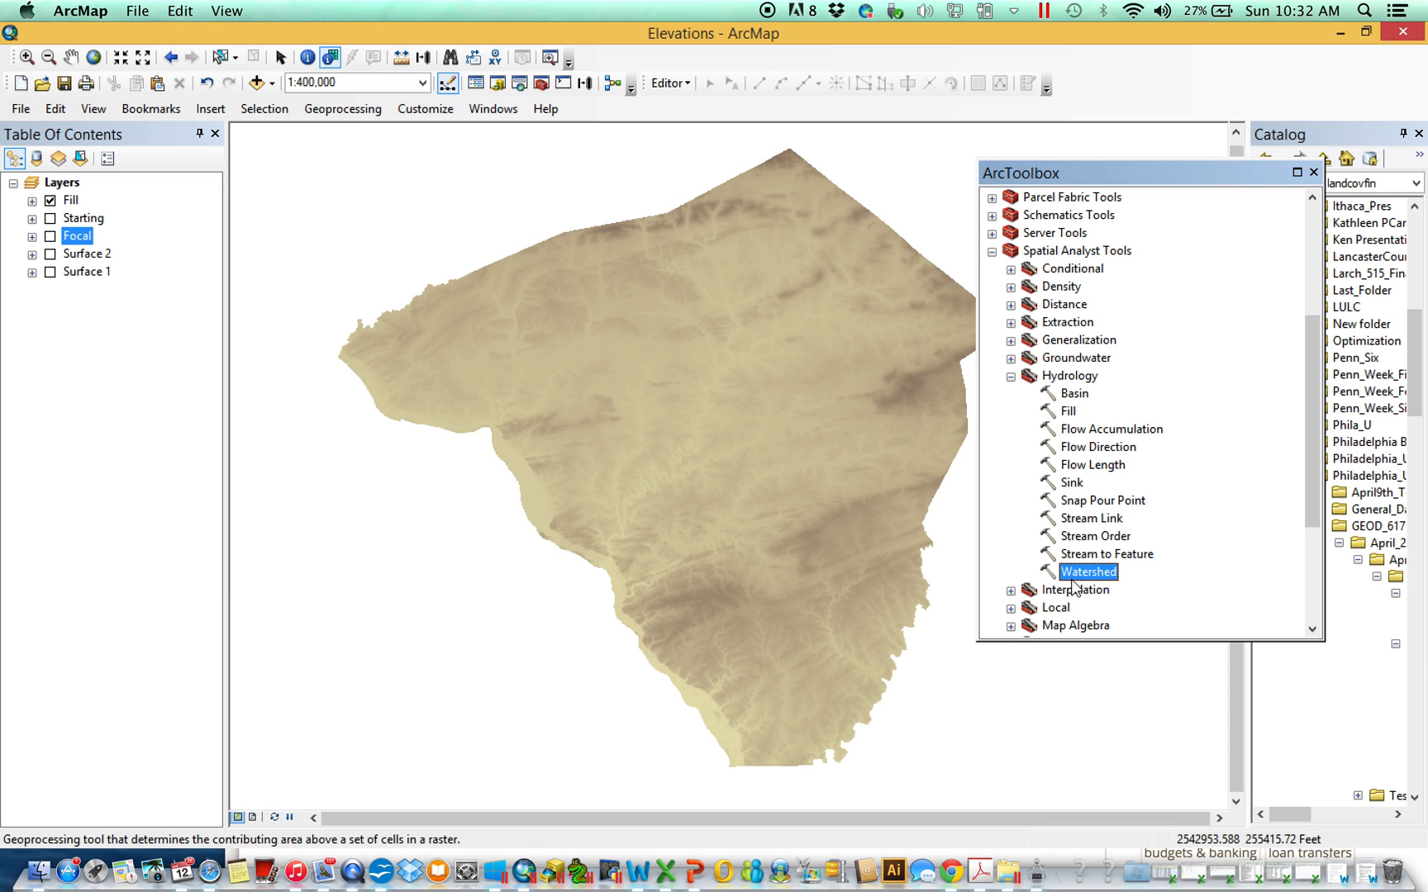
Start the Flow Direction tool with the Fill layer as the input surface raster.
{"action": "left_click", "coordinate": [1113, 447]}
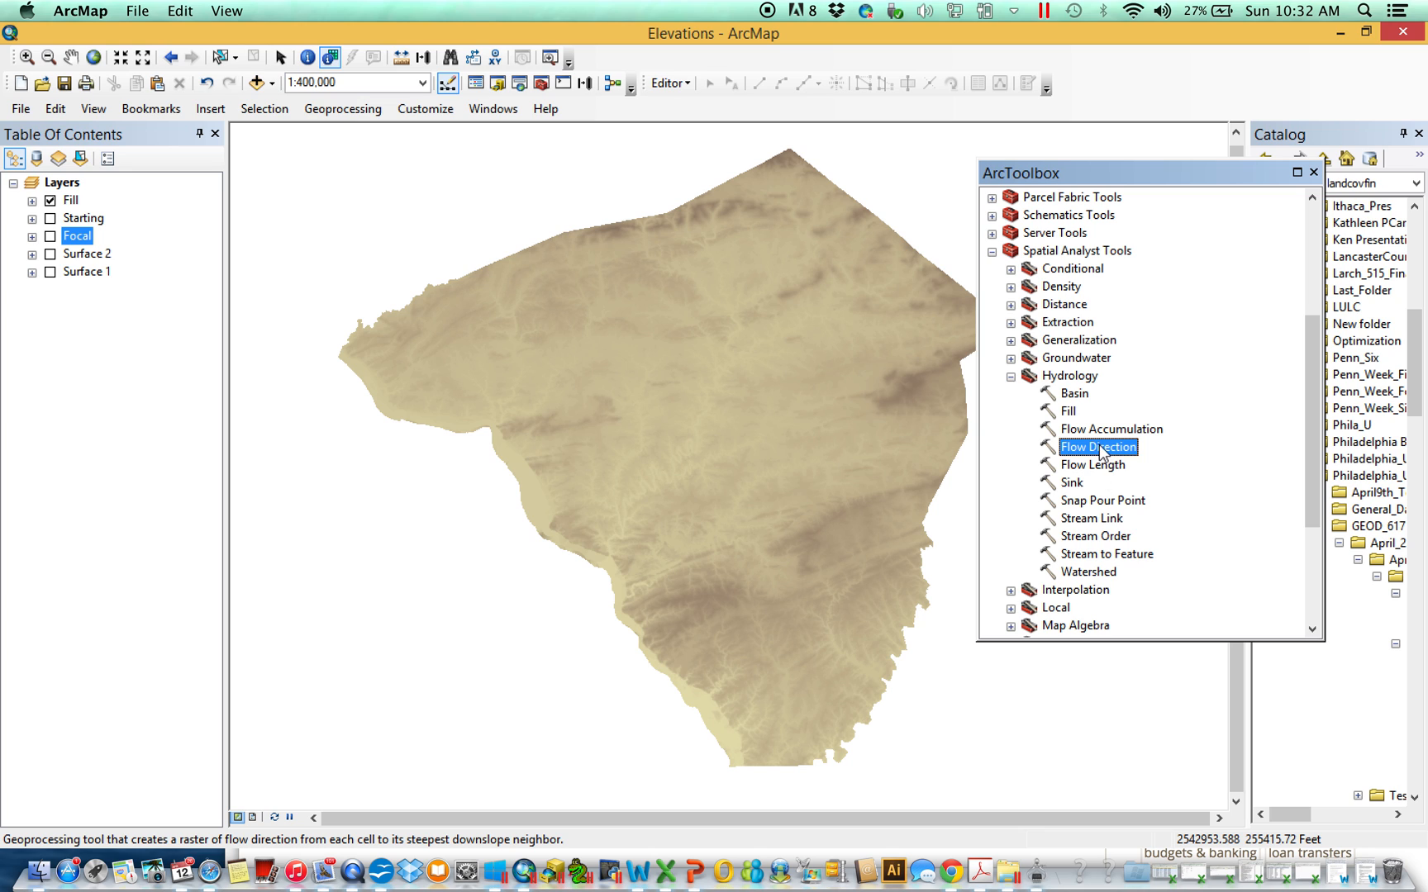
{"action": "double_click", "coordinate": [1101, 450]}
{"action": "left_click_drag", "start_coordinate": [1074, 126], "coordinate": [723, 299]}
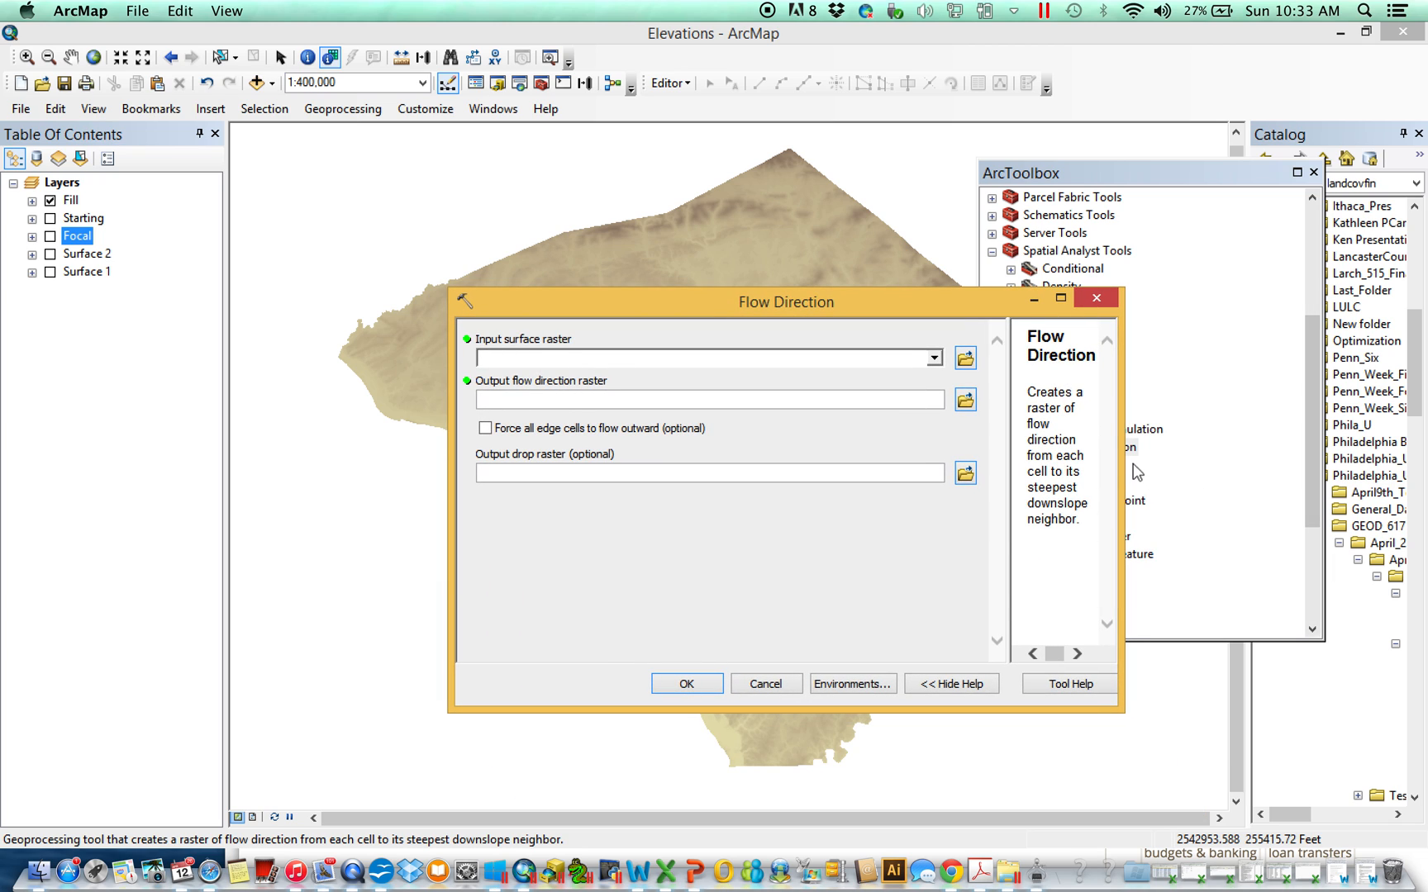
{"action": "left_click_drag", "start_coordinate": [1122, 459], "coordinate": [965, 474]}
{"action": "left_click_drag", "start_coordinate": [778, 304], "coordinate": [781, 336]}
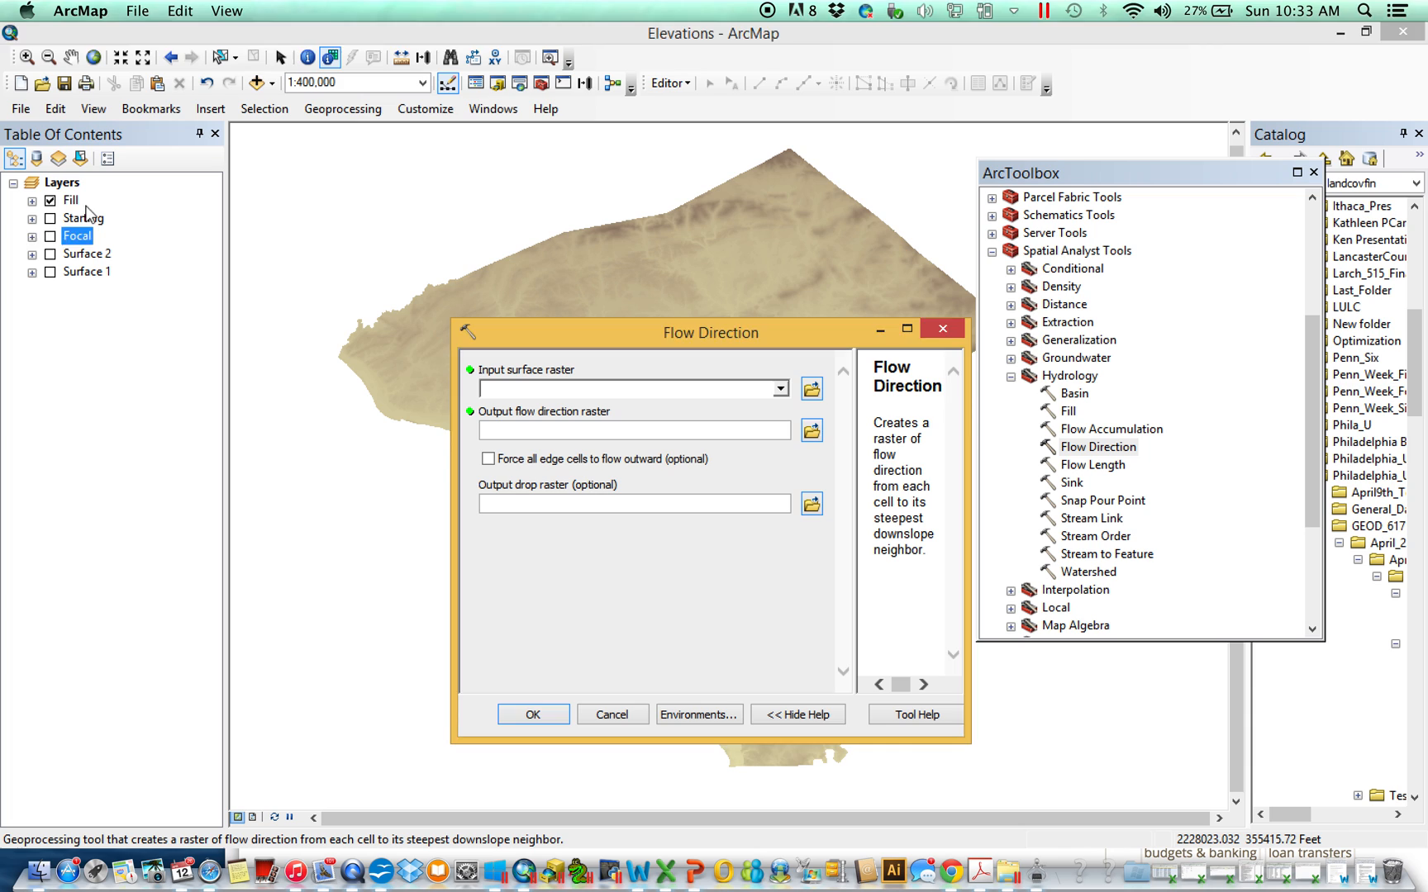
{"action": "left_click_drag", "start_coordinate": [74, 202], "coordinate": [679, 394]}
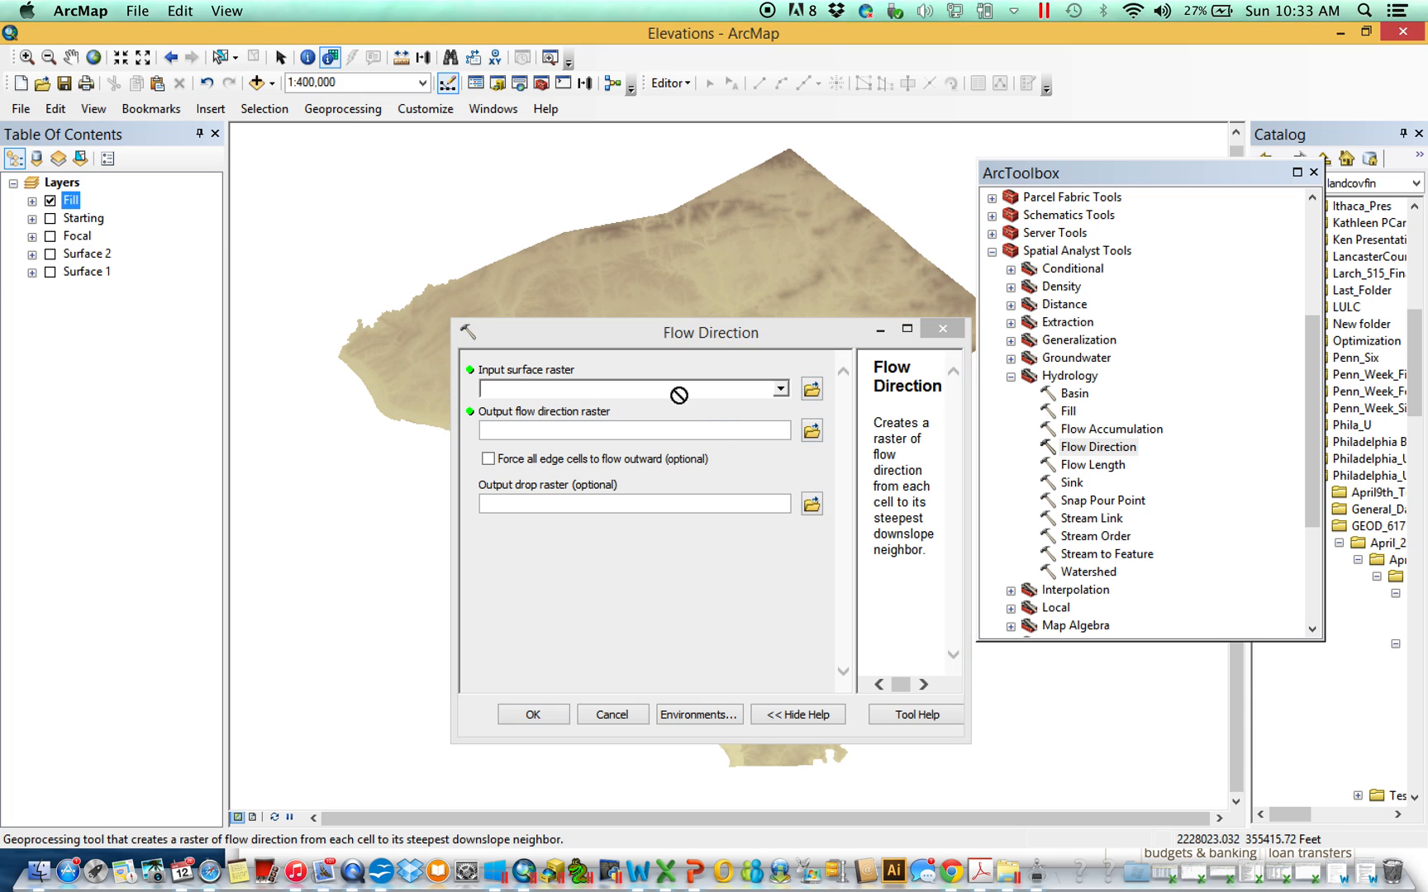
Set the output flow direction raster to fd in the Video_Outputs folder.
{"action": "left_click", "coordinate": [820, 429]}
{"action": "type", "text": "fd"}
{"action": "key", "text": "Return"}
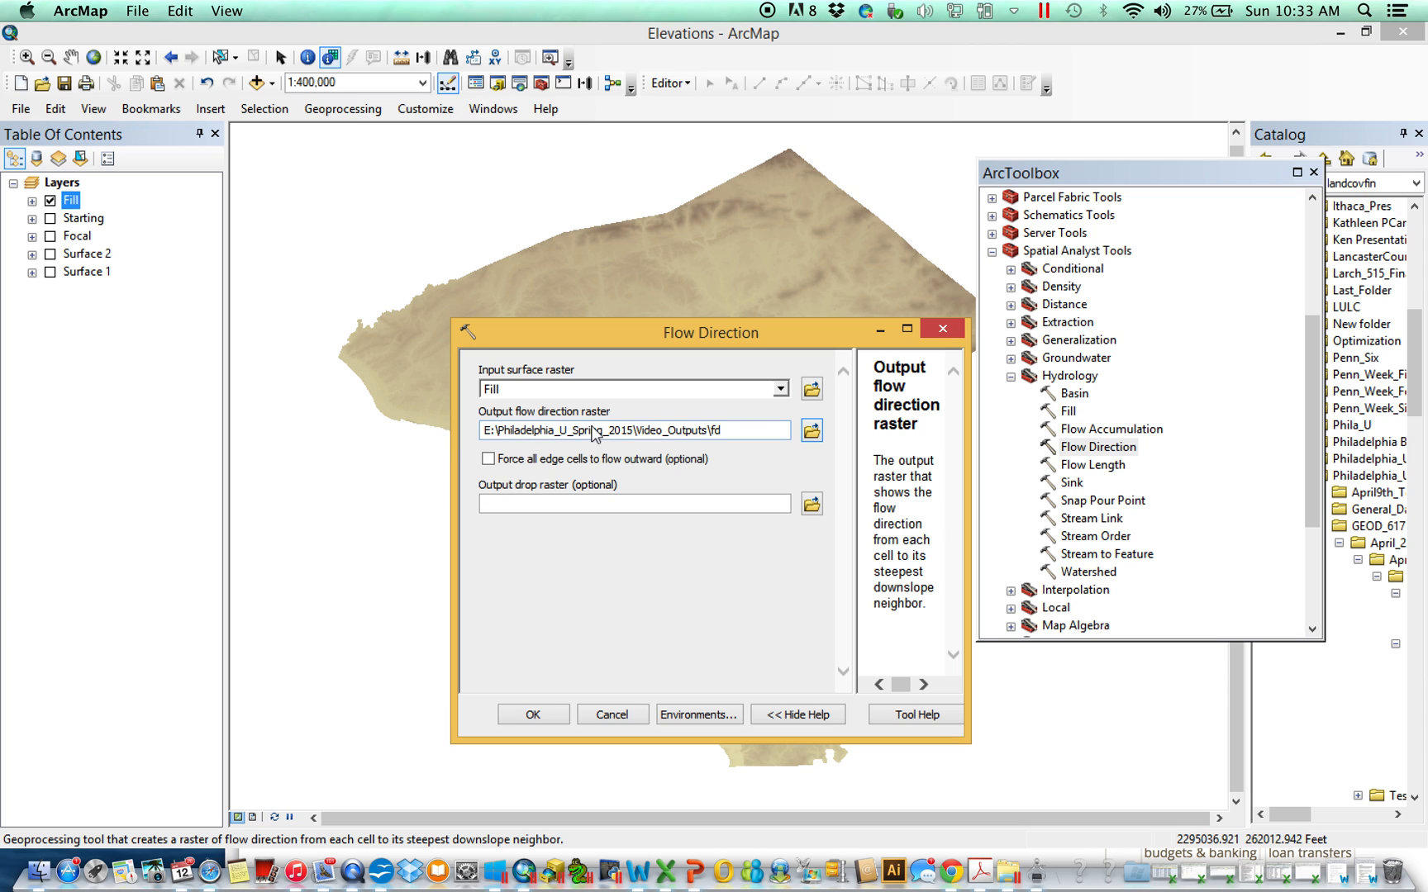
Force all edge cells to flow outward, run Flow Direction and dismiss the completion report.
{"action": "left_click", "coordinate": [570, 458]}
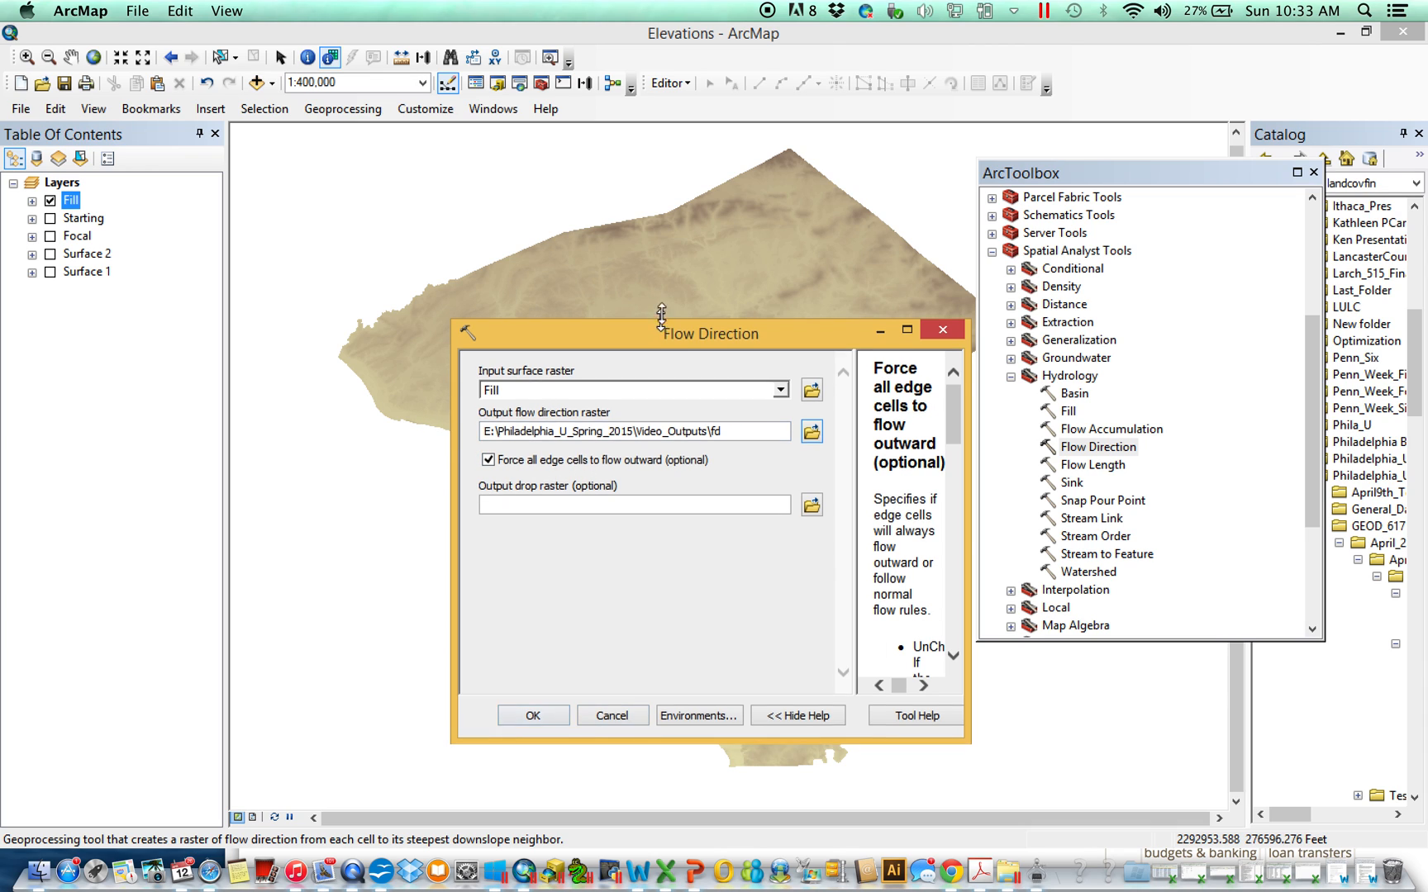
{"action": "left_click_drag", "start_coordinate": [661, 320], "coordinate": [661, 219]}
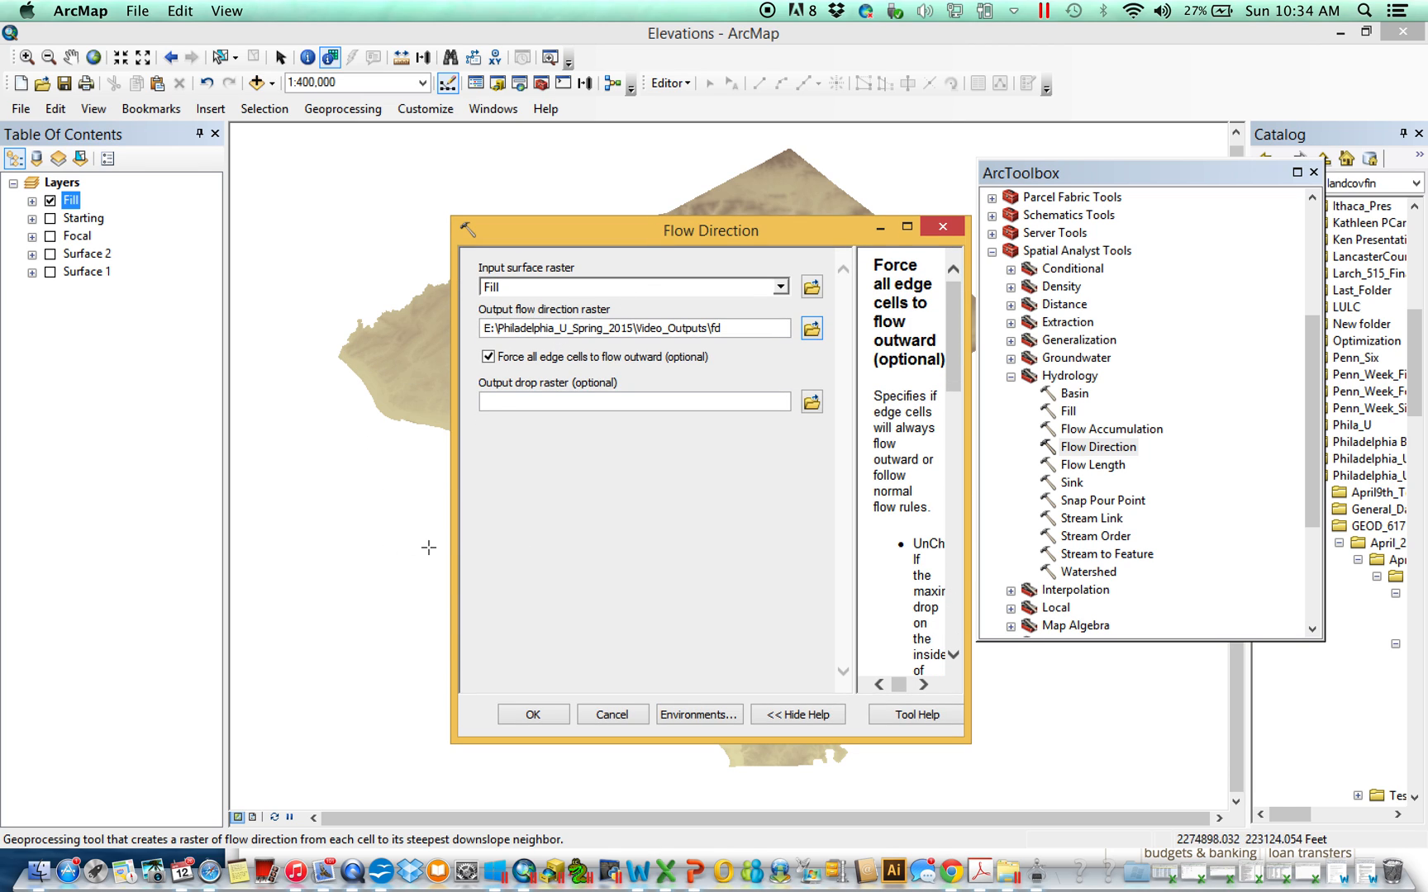
{"action": "left_click", "coordinate": [529, 716]}
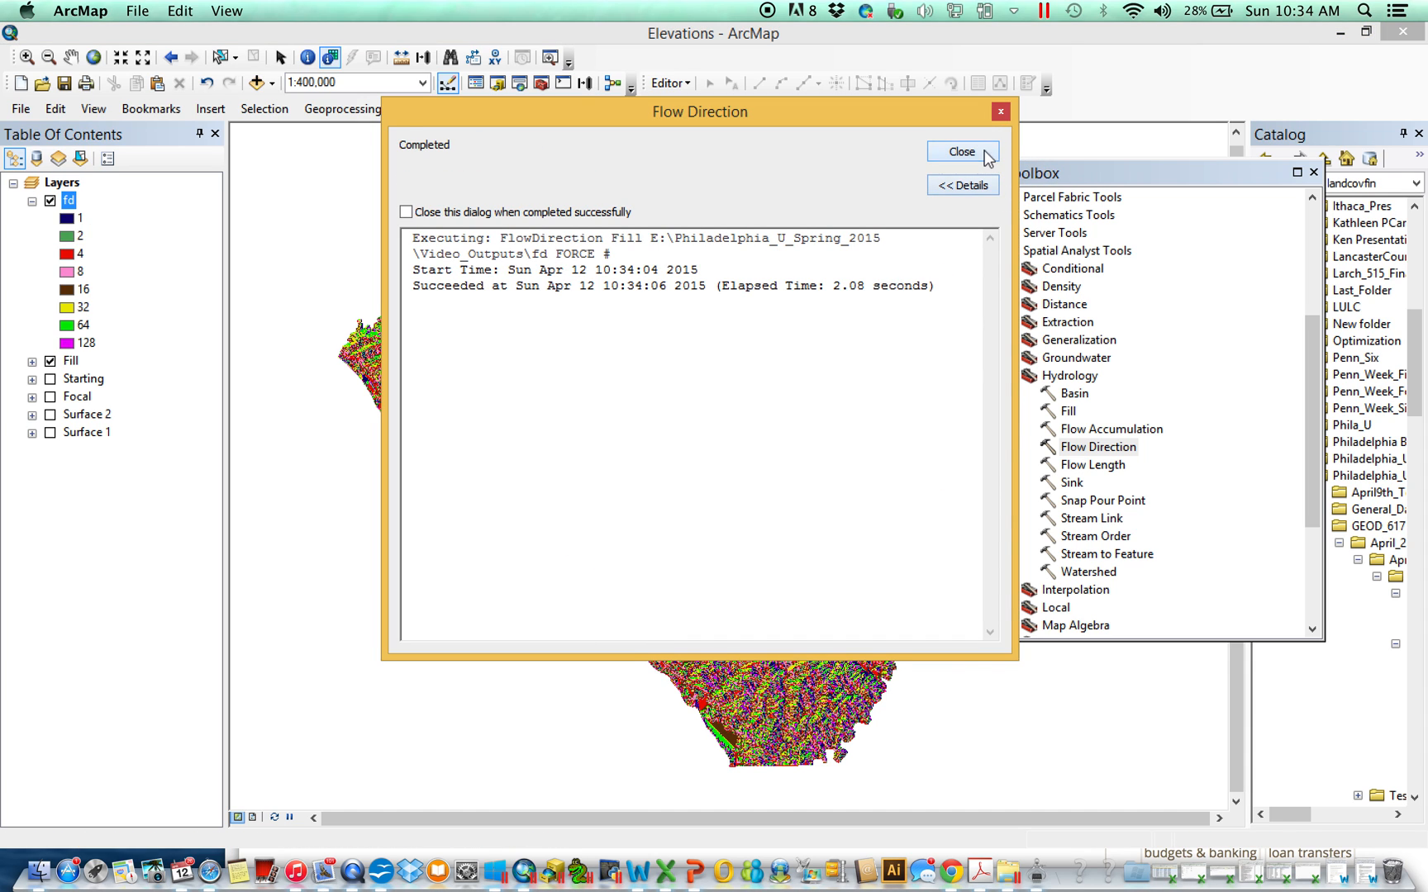
{"action": "left_click", "coordinate": [962, 152]}
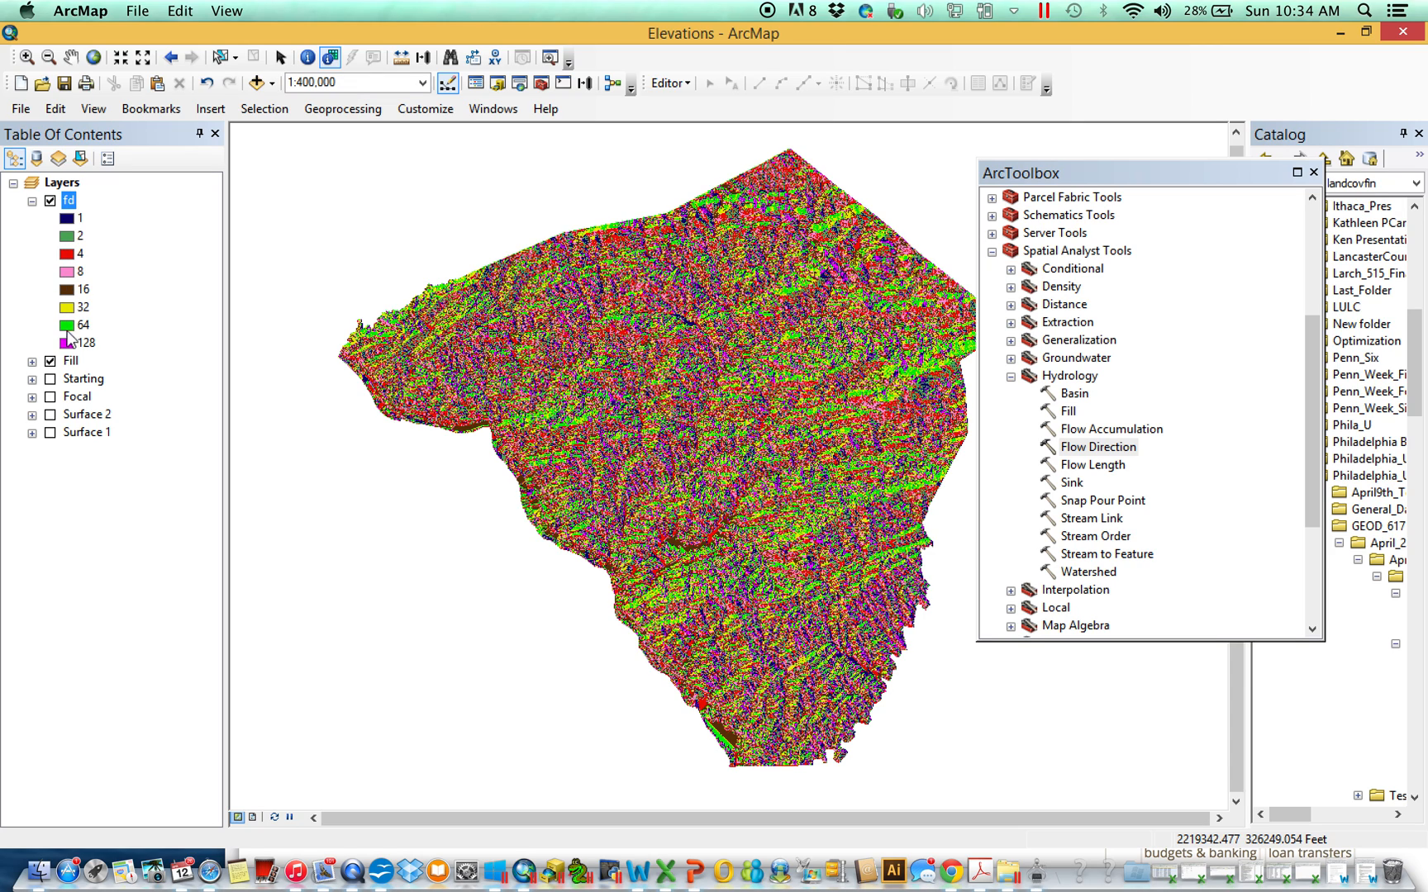
Switch to Safari and search the web for "arcgis, flow direction" in a new tab.
{"action": "left_click", "coordinate": [210, 872]}
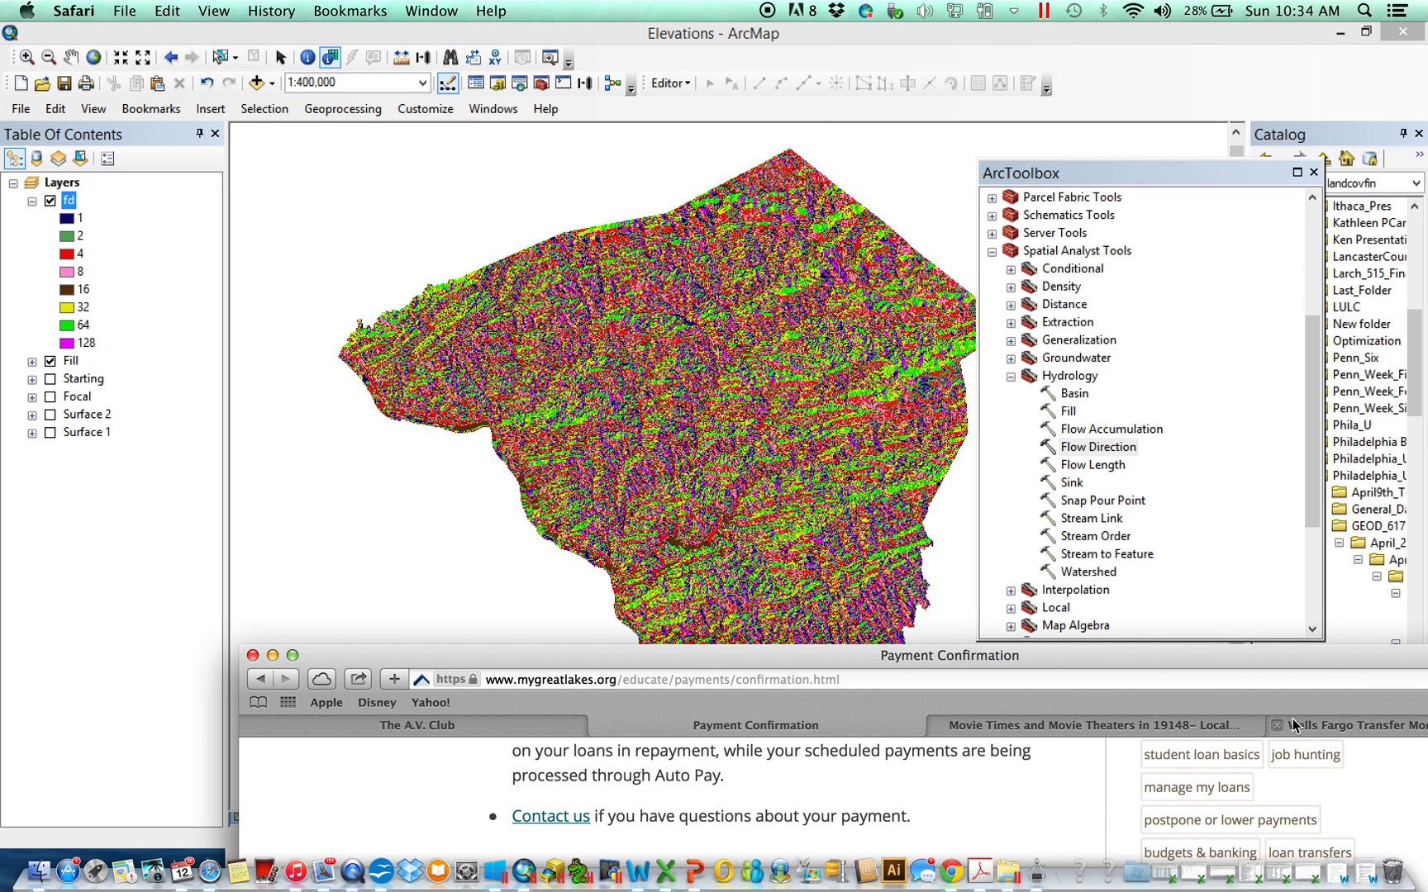
{"action": "left_click_drag", "start_coordinate": [1121, 653], "coordinate": [752, 665]}
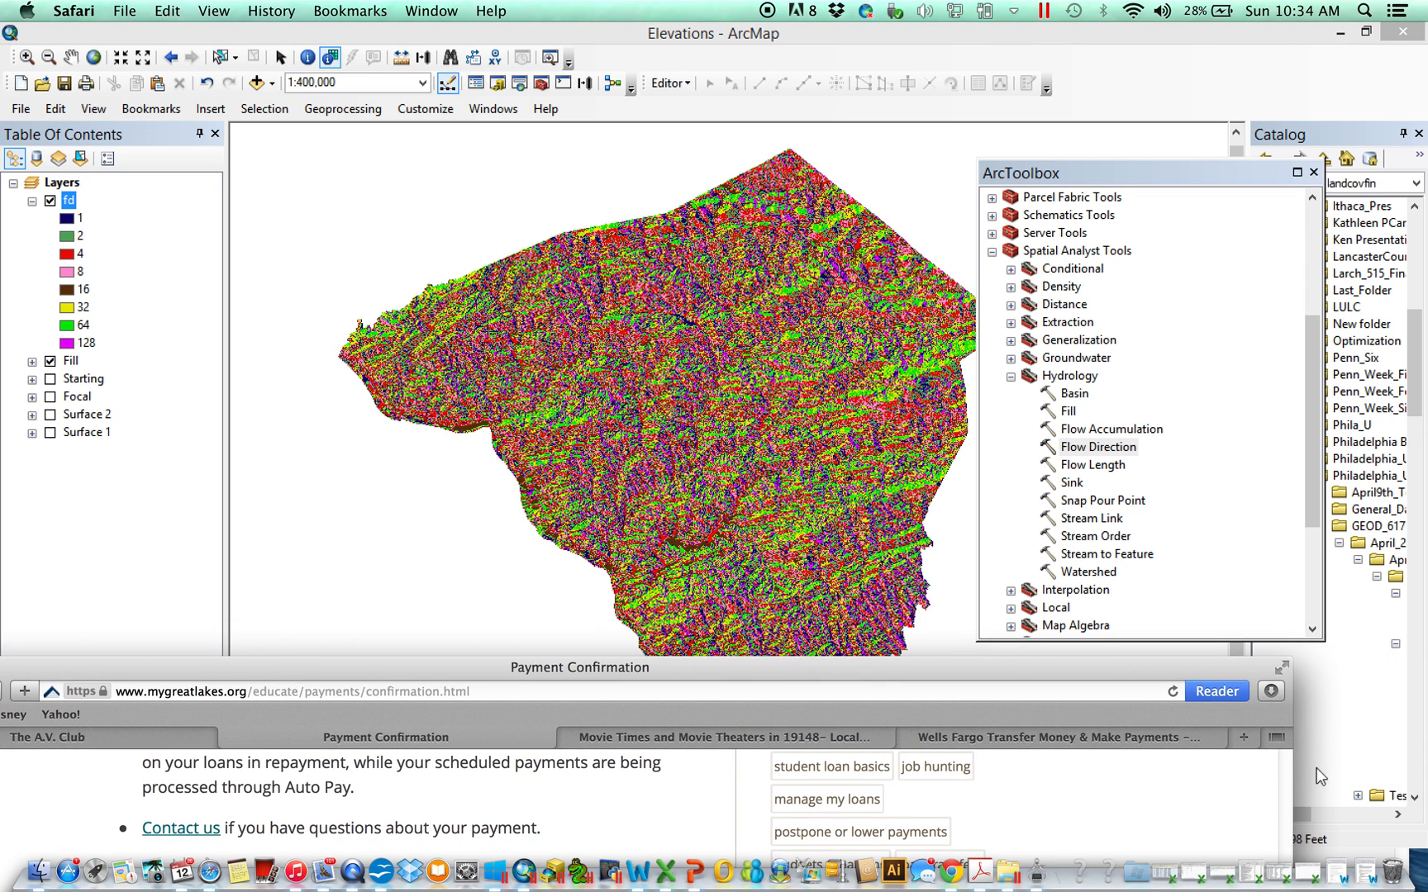
{"action": "left_click", "coordinate": [1244, 737]}
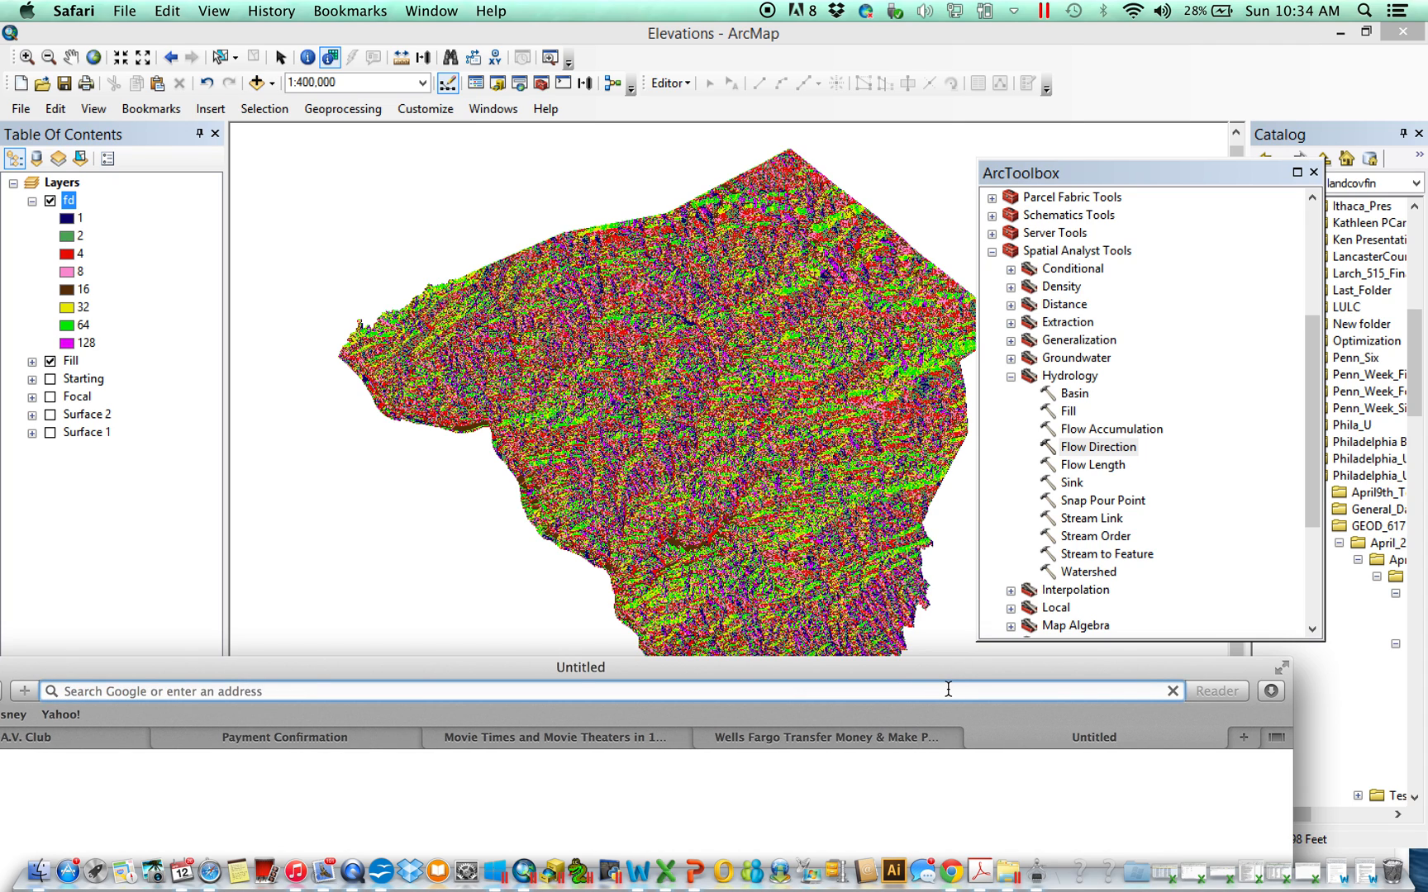
{"action": "type", "text": "arcgis,"}
{"action": "key", "text": "Return"}
{"action": "type", "text": "f"}
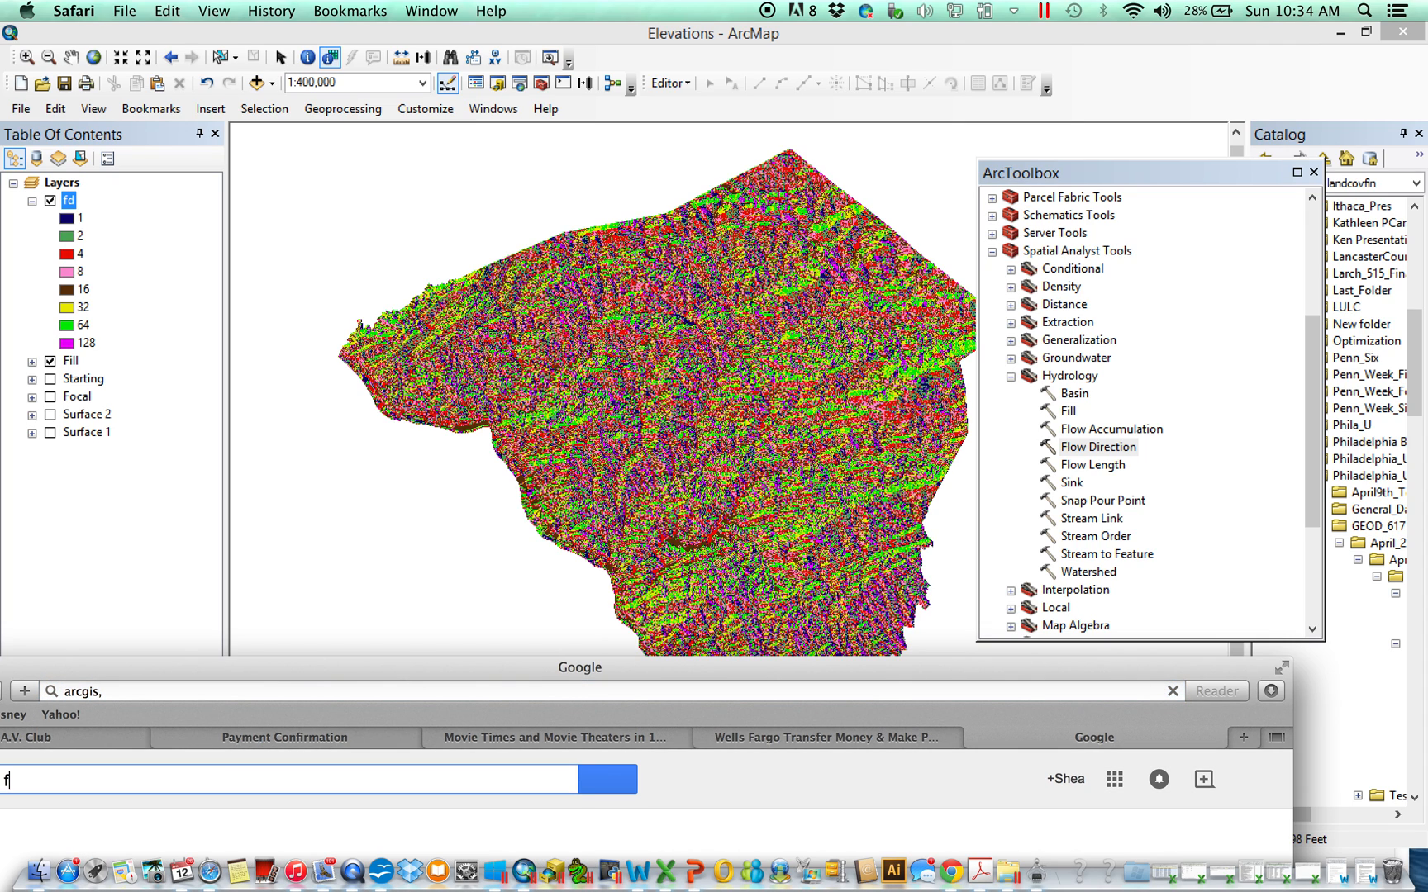
{"action": "type", "text": "lo"}
{"action": "left_click", "coordinate": [335, 688]}
{"action": "type", "text": "f"}
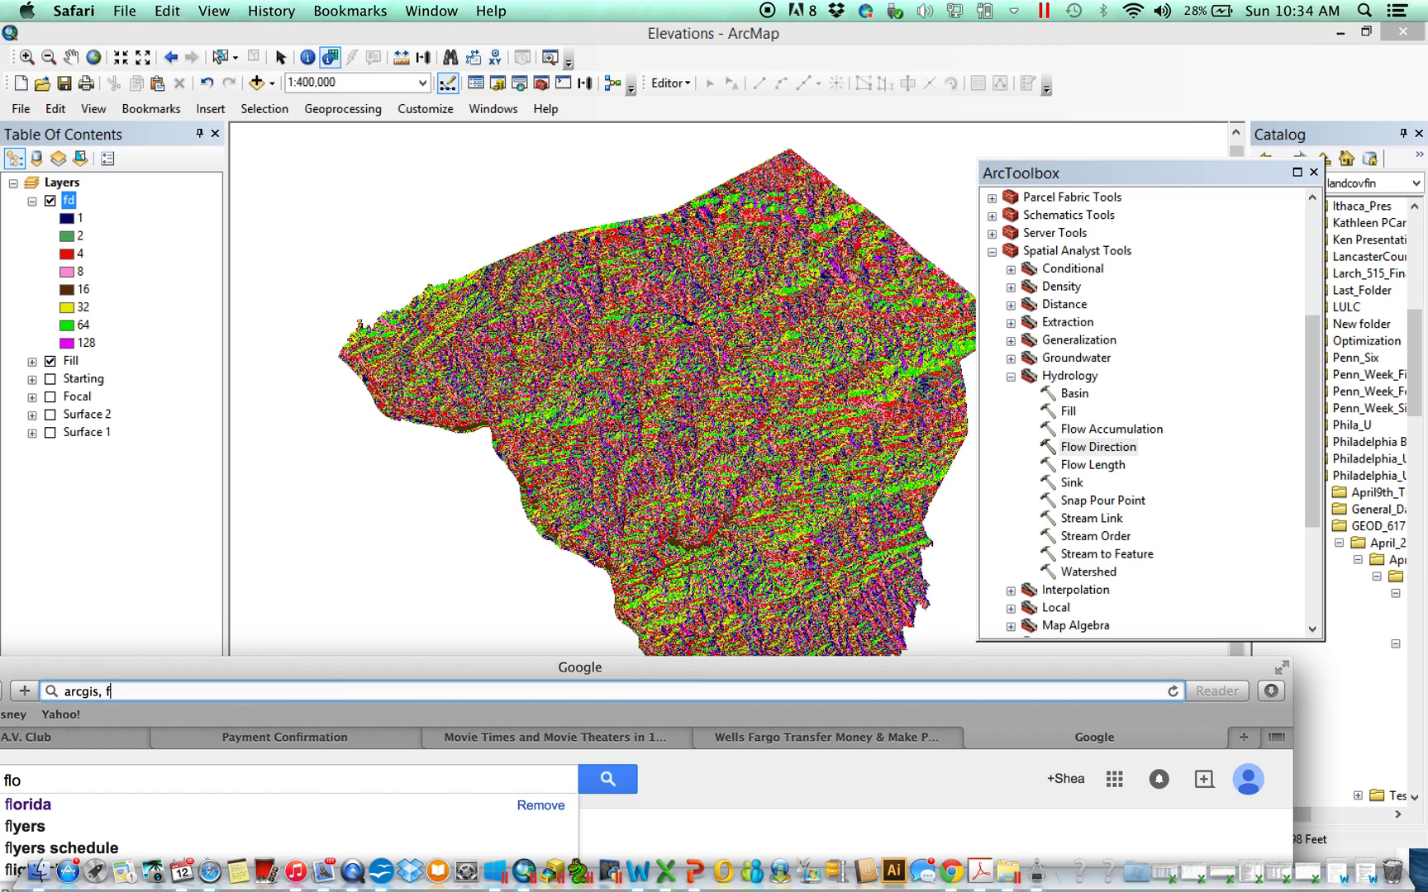
{"action": "type", "text": "low direction"}
{"action": "key", "text": "Return"}
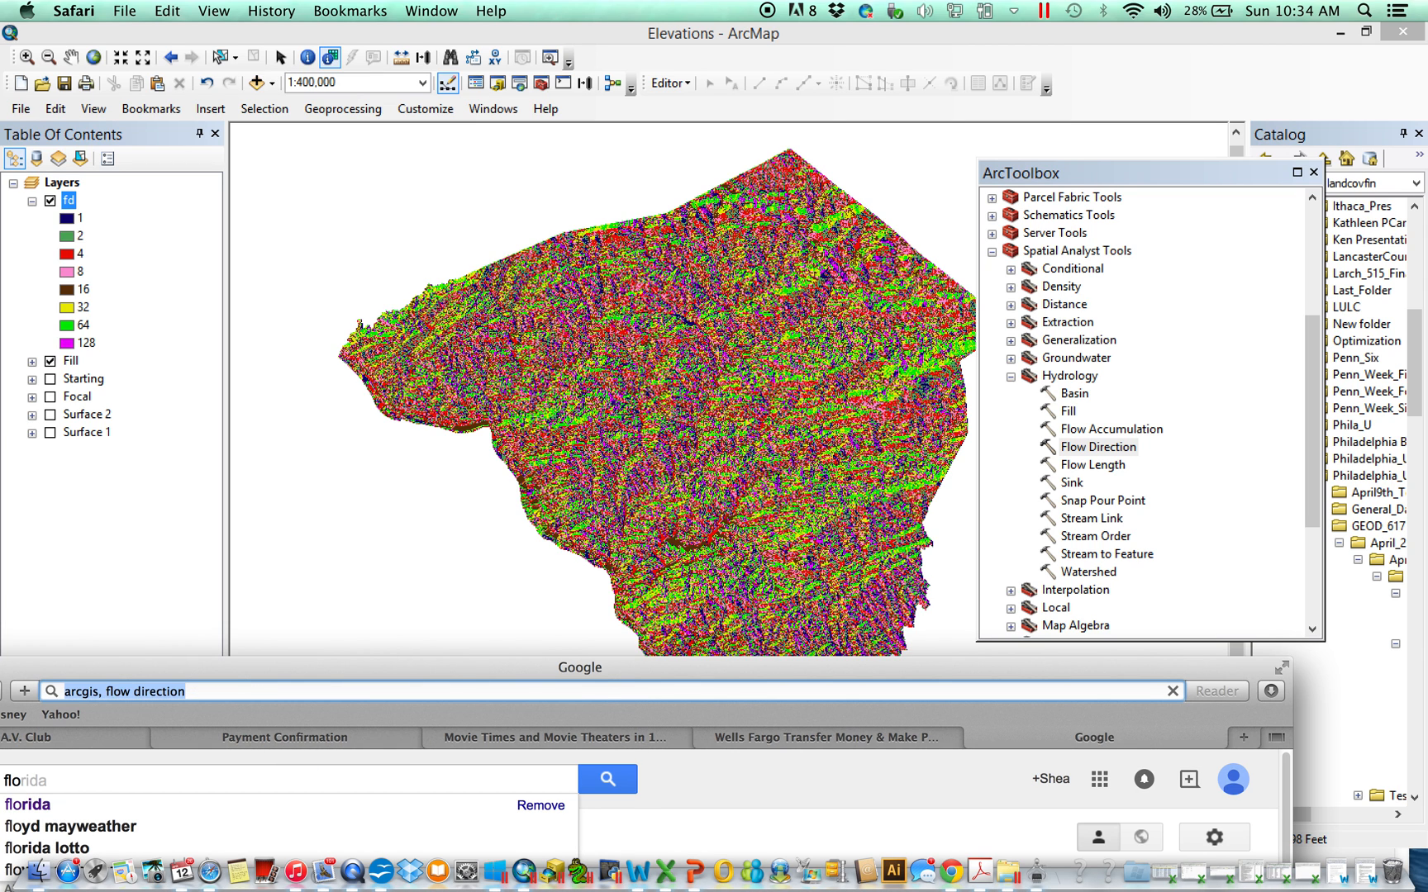
Open the Desktop Help 10.0 article "How Flow Direction works" and examine its direction coding diagram.
{"action": "left_click_drag", "start_coordinate": [531, 670], "coordinate": [713, 62]}
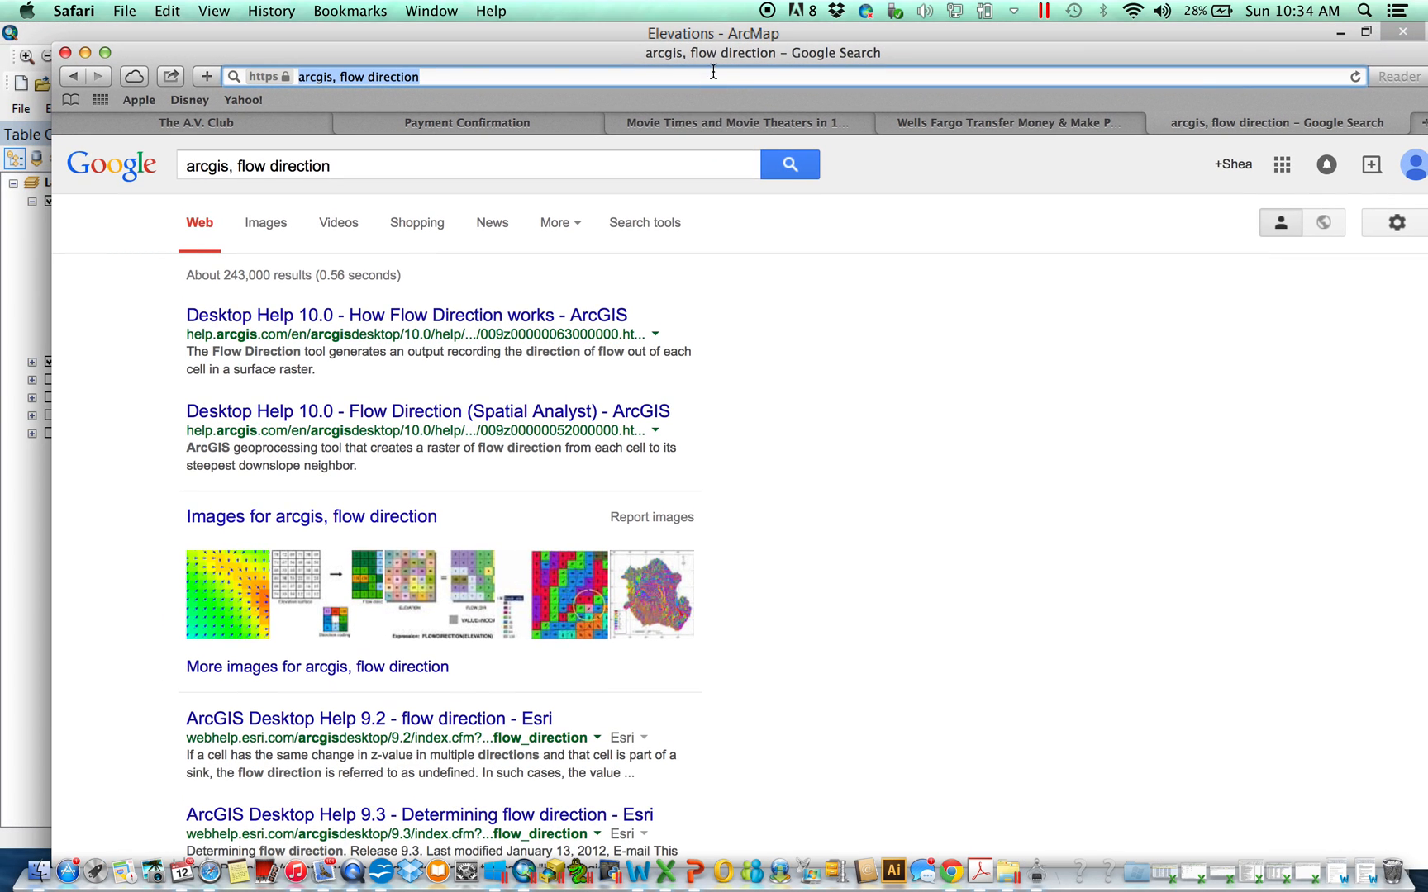
{"action": "left_click", "coordinate": [425, 317]}
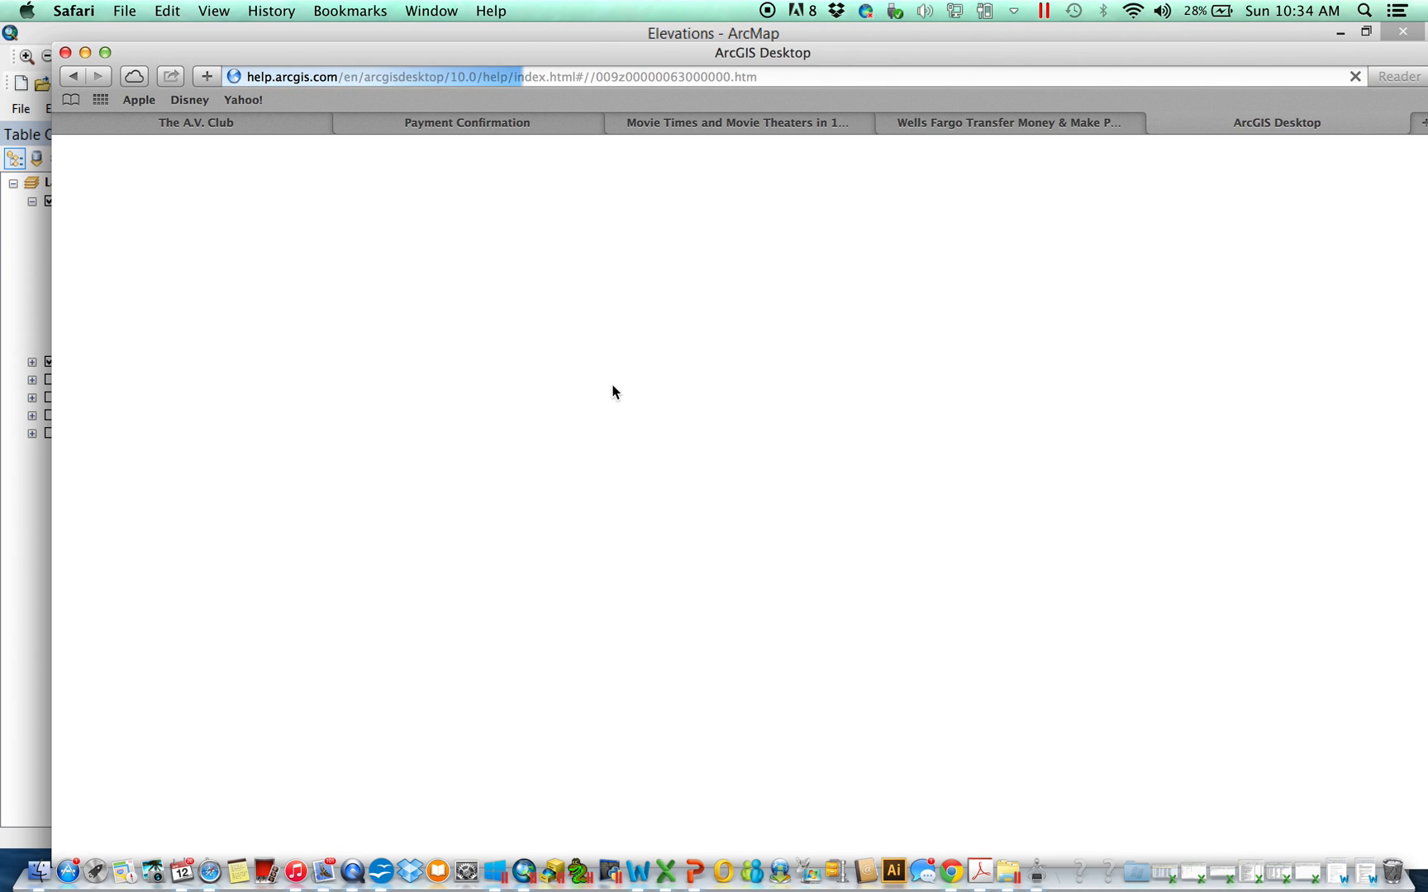
{"action": "left_click_drag", "start_coordinate": [669, 48], "coordinate": [661, 30]}
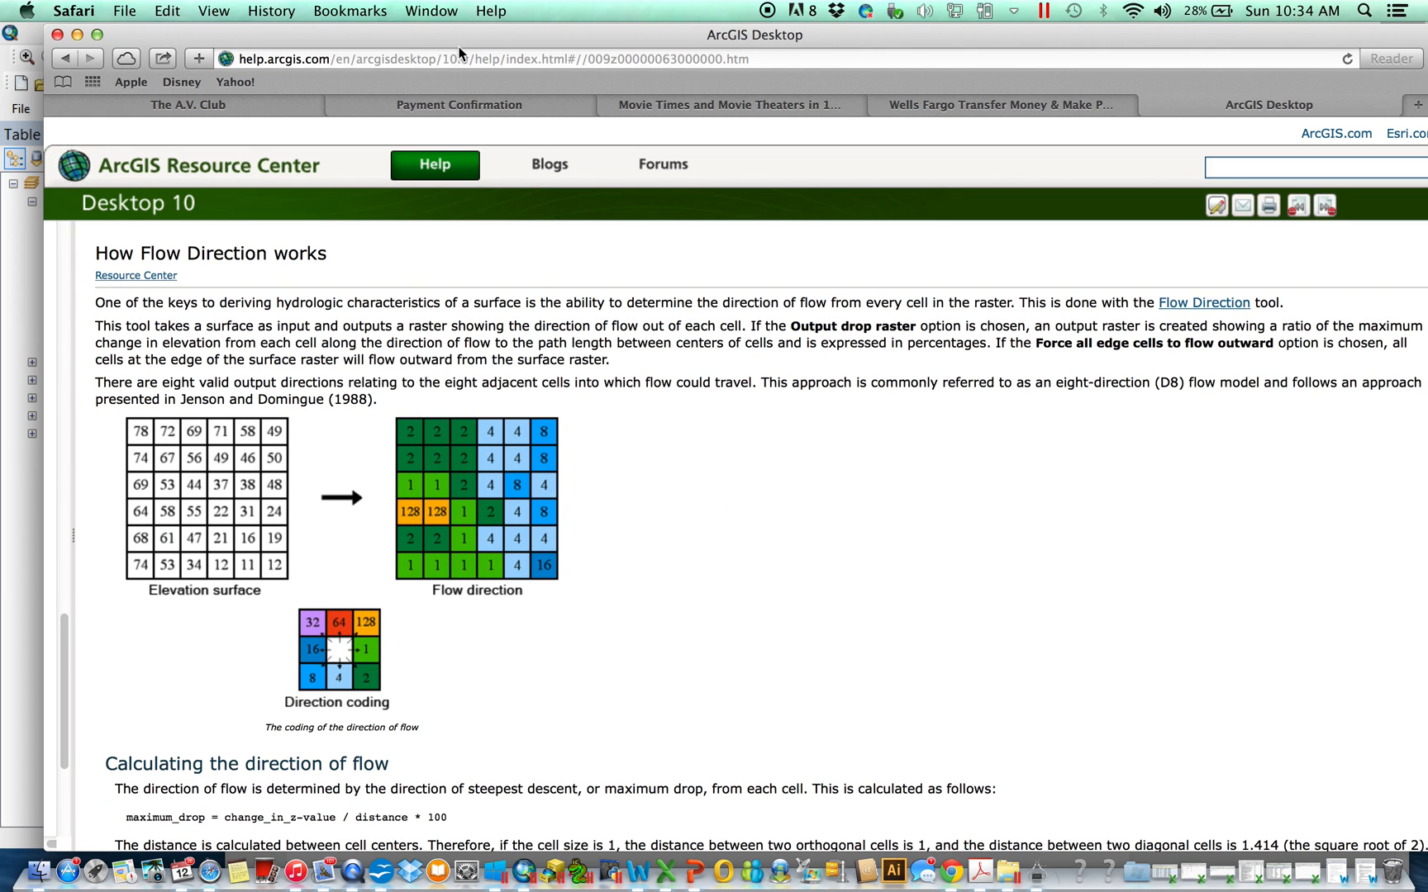
{"action": "left_click_drag", "start_coordinate": [460, 43], "coordinate": [843, 47]}
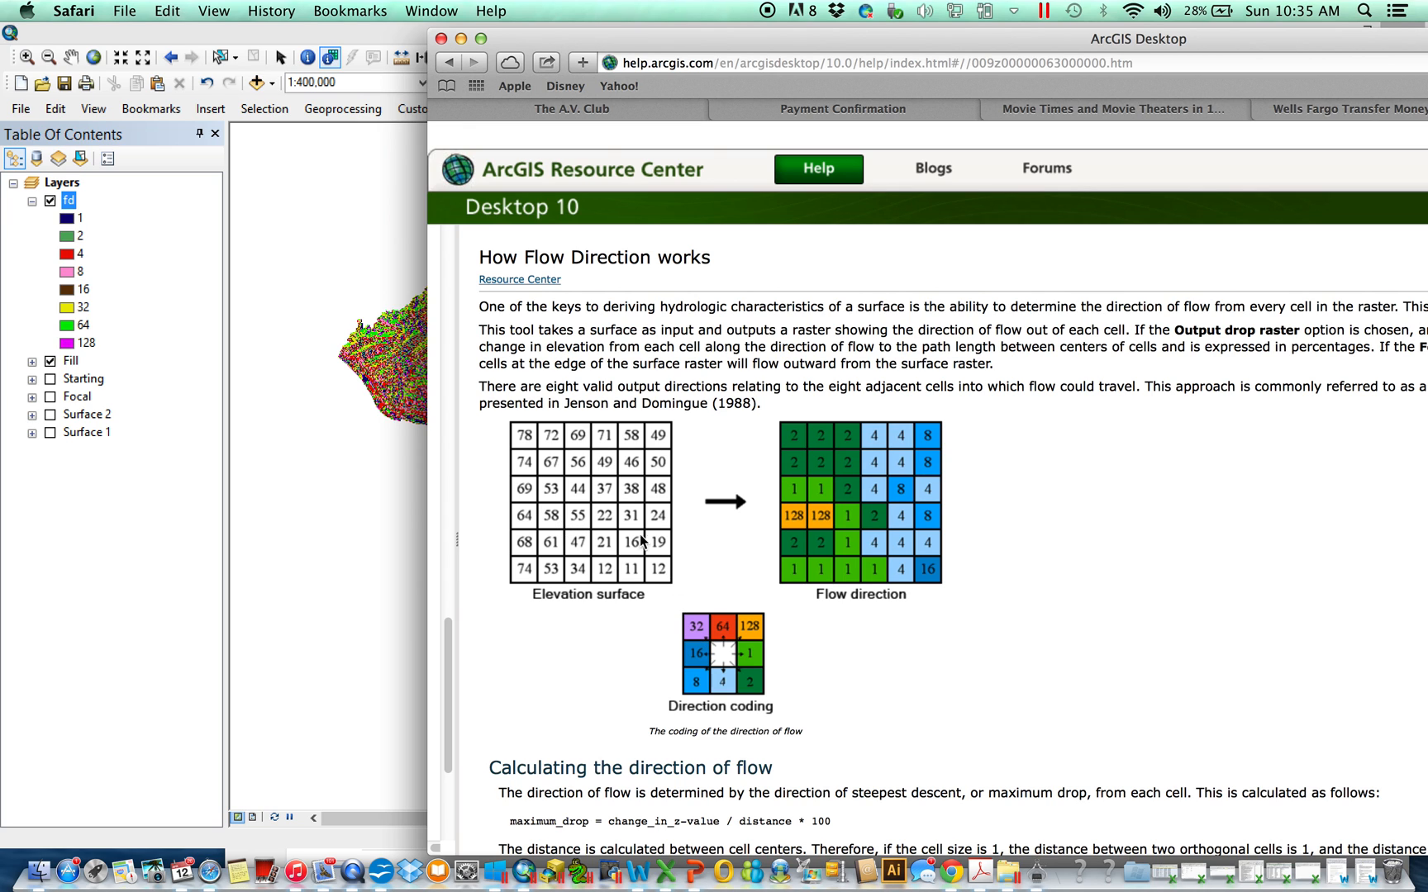
Move the help page aside, return to ArcMap and collapse the fd layer's legend.
{"action": "left_click_drag", "start_coordinate": [569, 56], "coordinate": [869, 610]}
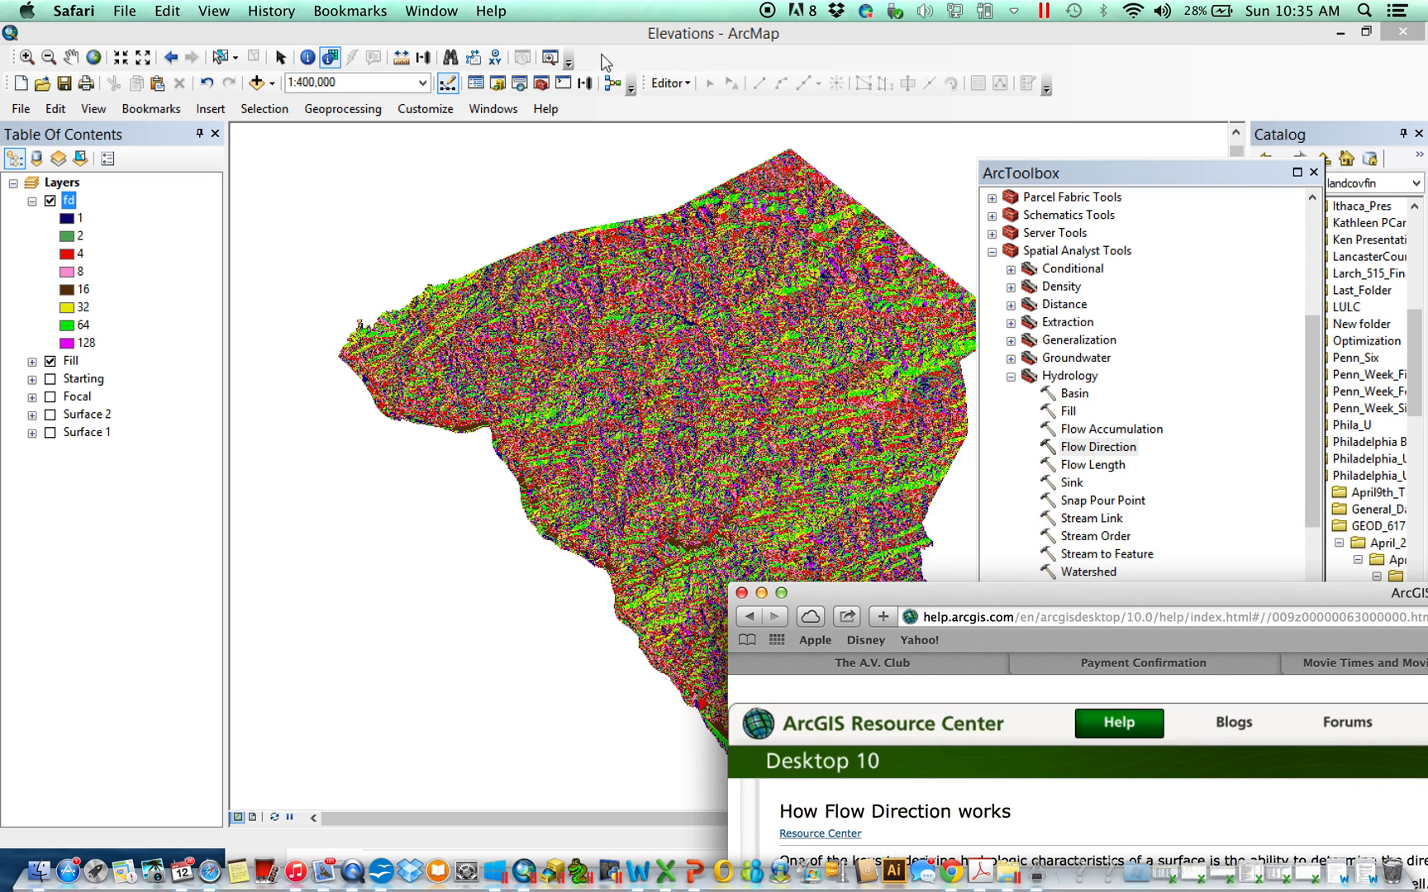
{"action": "left_click", "coordinate": [422, 33]}
{"action": "left_click", "coordinate": [31, 201]}
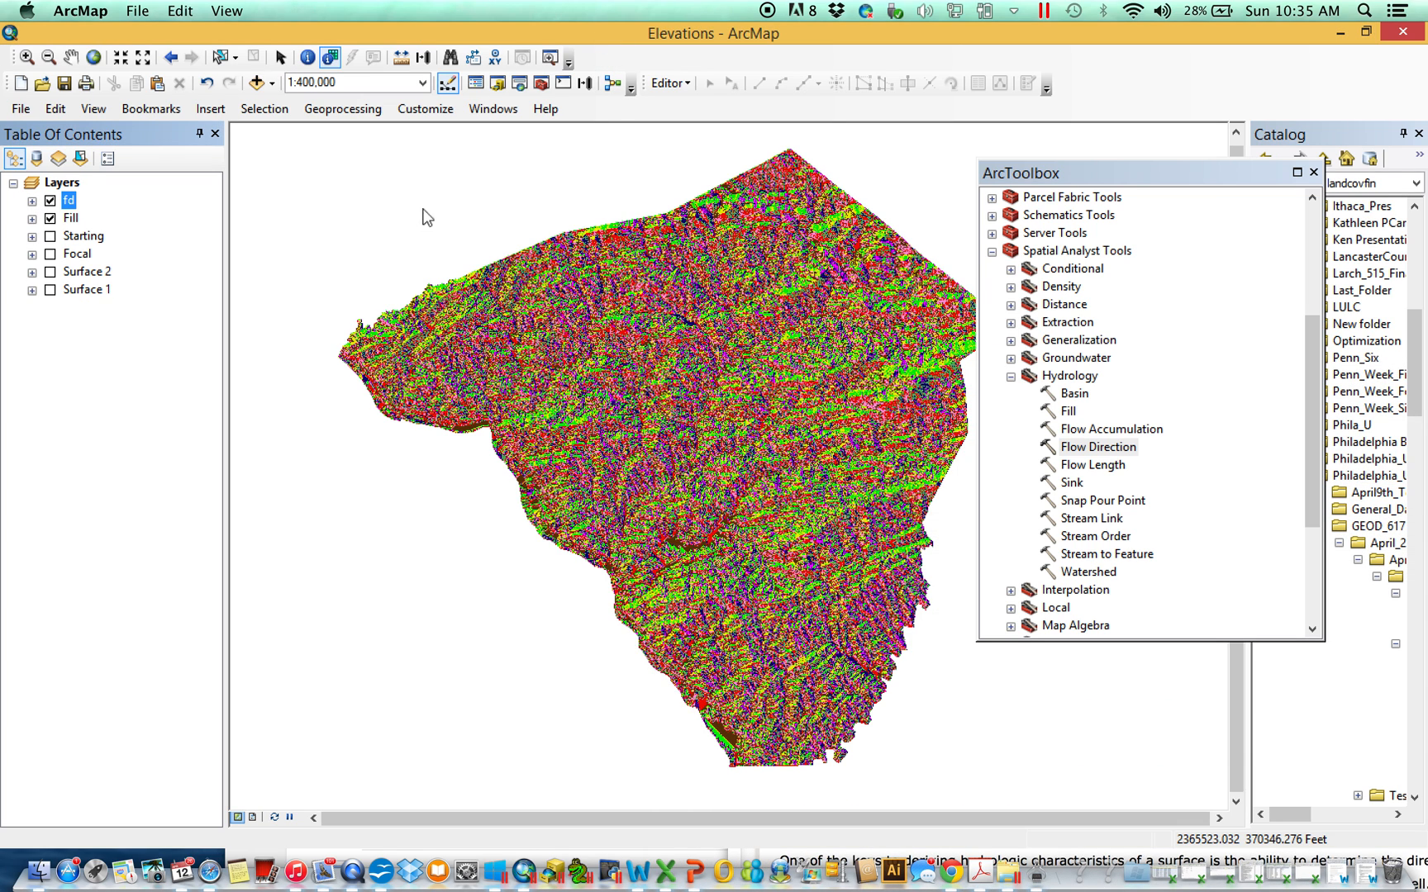
Start the Flow Accumulation tool with fd as the input flow direction raster, and turn off the Fill layer.
{"action": "double_click", "coordinate": [1112, 430]}
{"action": "left_click_drag", "start_coordinate": [609, 212], "coordinate": [536, 223]}
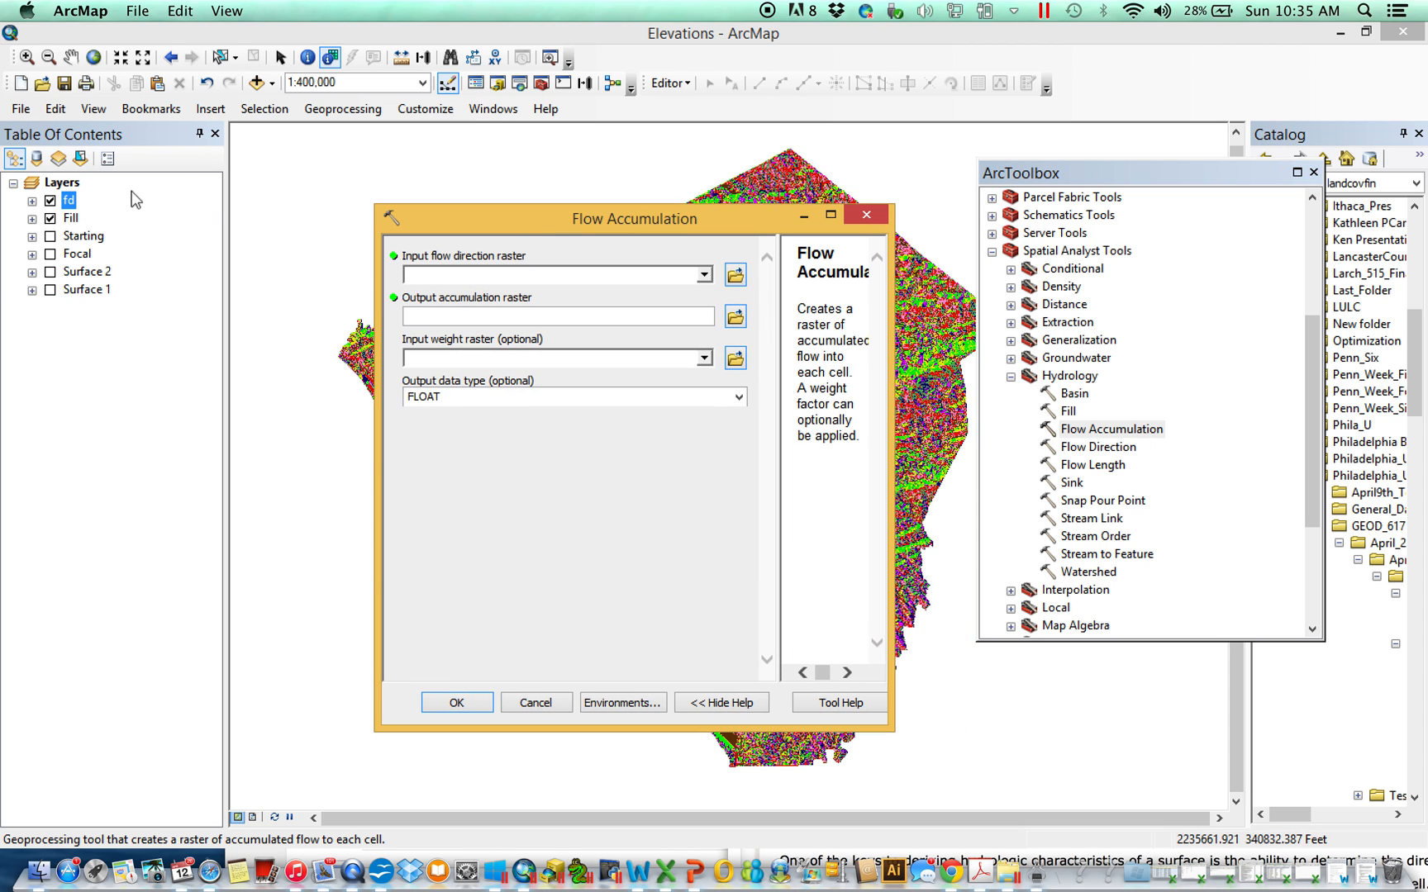
{"action": "left_click_drag", "start_coordinate": [73, 205], "coordinate": [489, 275]}
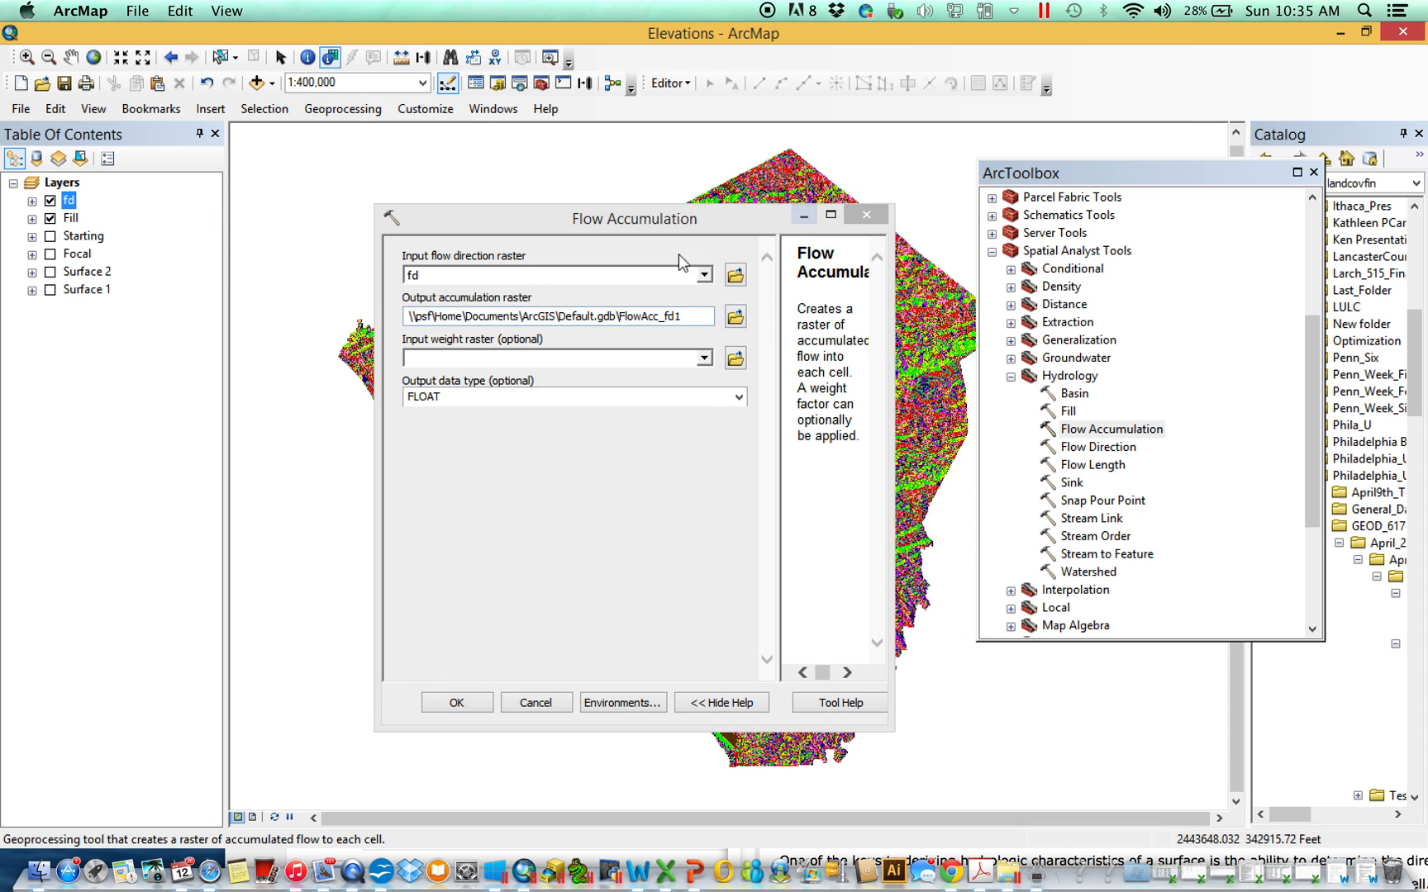
{"action": "left_click_drag", "start_coordinate": [673, 223], "coordinate": [871, 237]}
{"action": "left_click", "coordinate": [50, 218]}
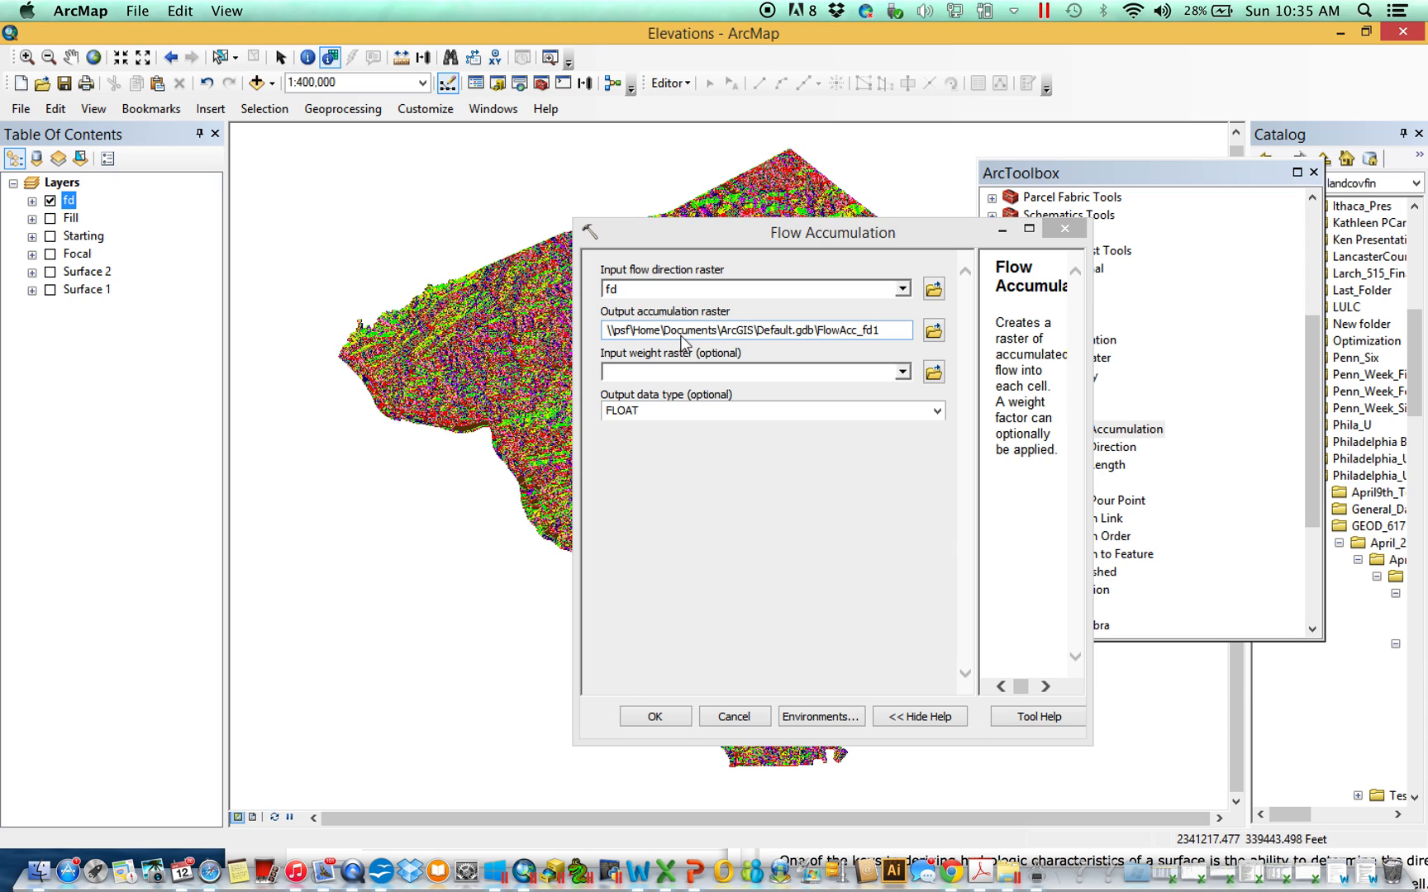
Set the output accumulation raster to fa in the Video_Outputs folder.
{"action": "left_click", "coordinate": [935, 331]}
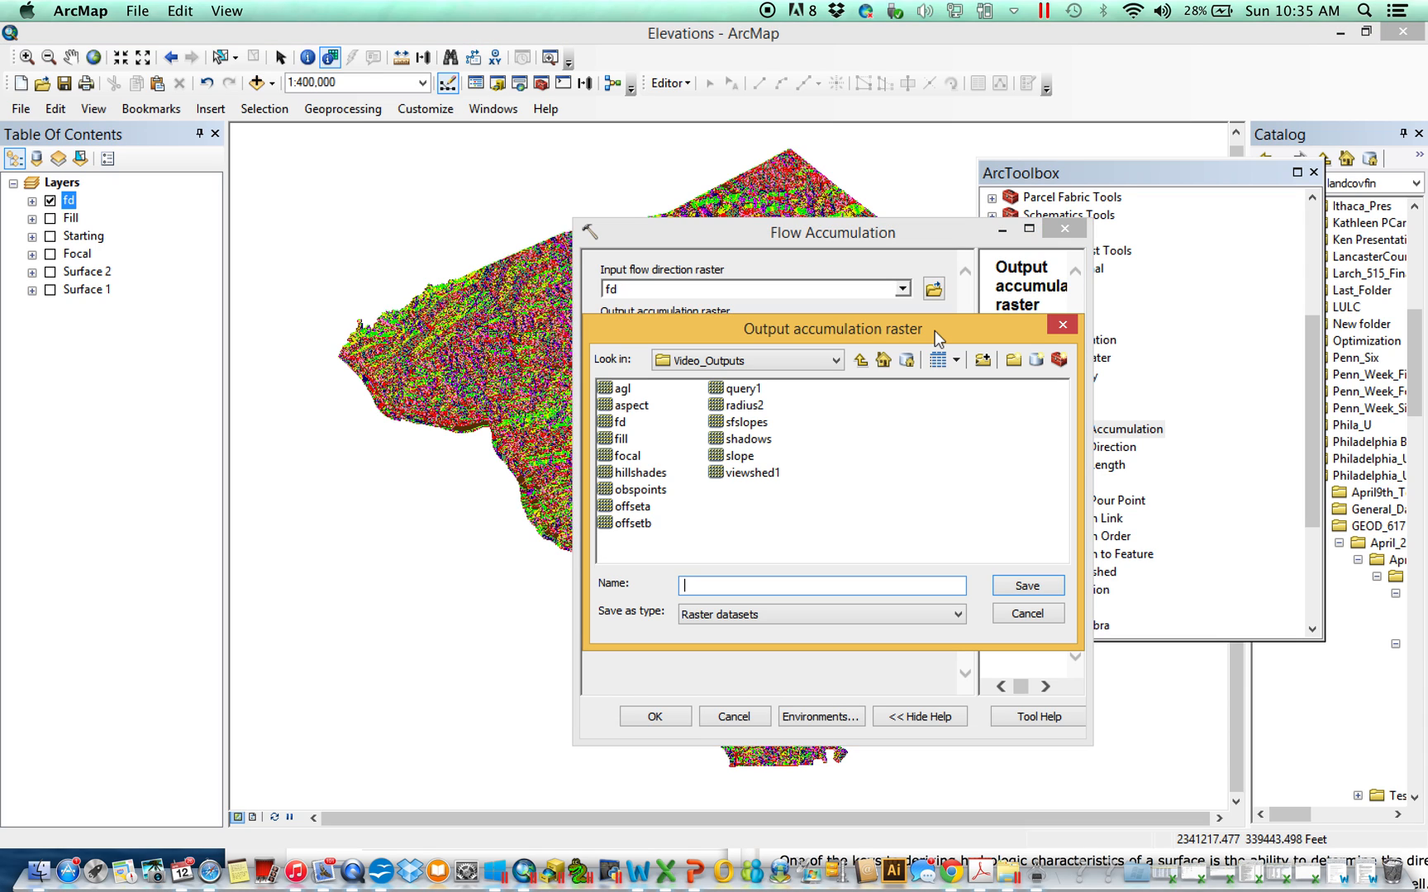
{"action": "type", "text": "fa"}
{"action": "key", "text": "Return"}
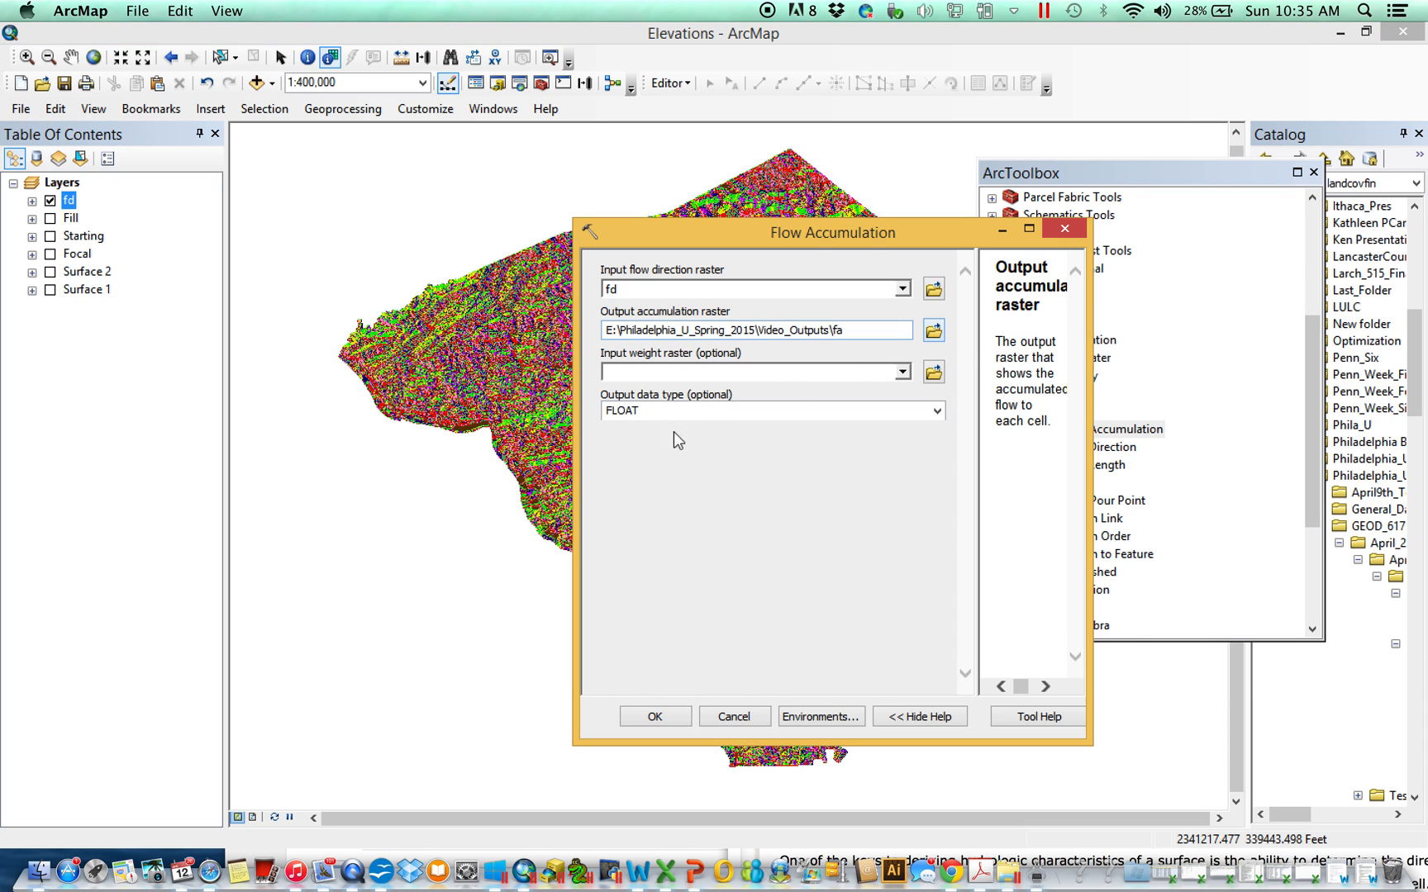
Set the Flow Accumulation output data type to INTEGER, and enlarge and move the dialog to uncover more of the map.
{"action": "left_click", "coordinate": [933, 414]}
{"action": "left_click", "coordinate": [813, 443]}
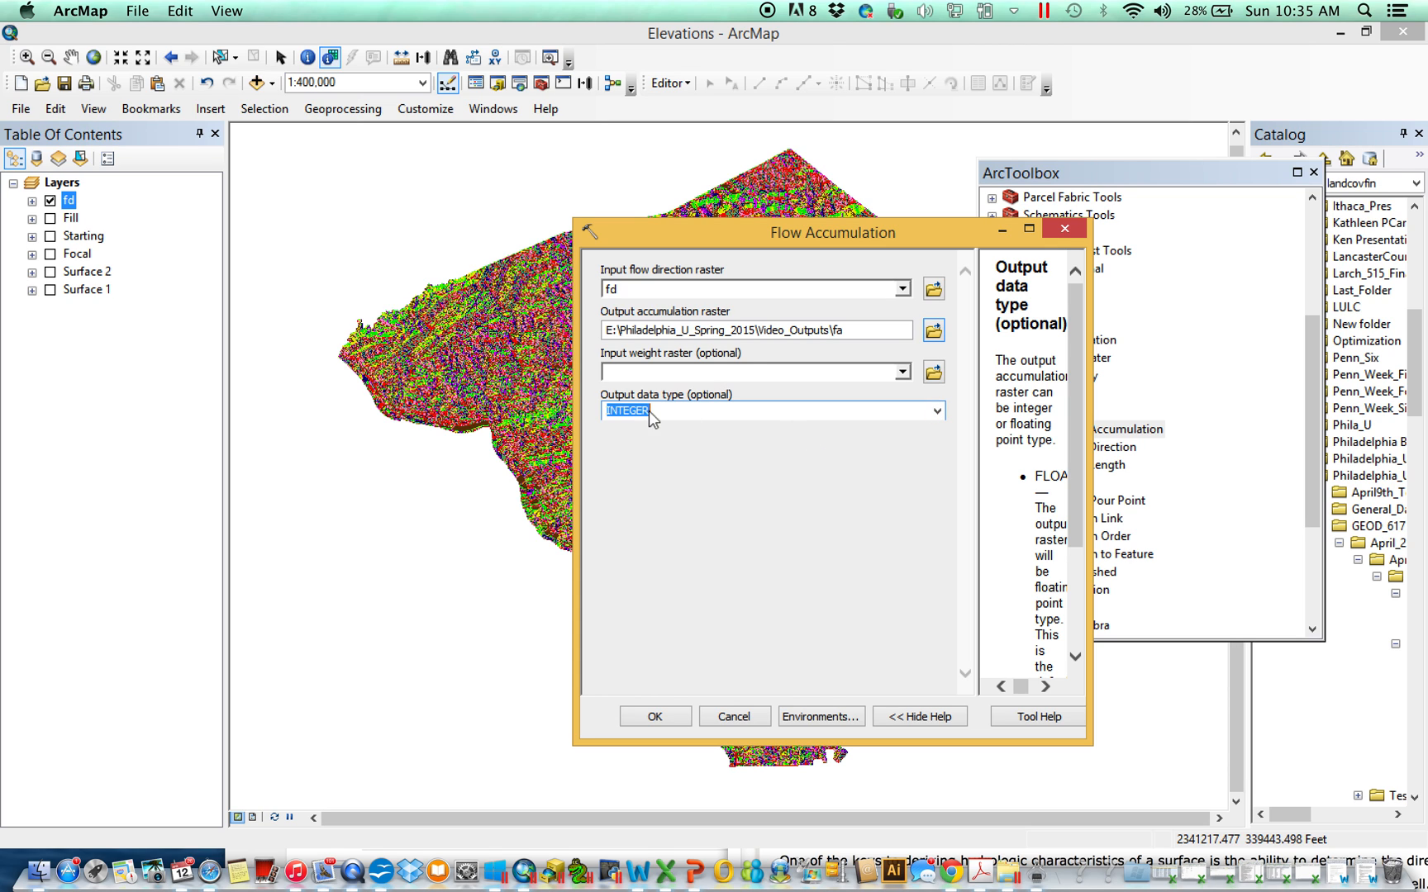
{"action": "left_click_drag", "start_coordinate": [743, 245], "coordinate": [958, 168]}
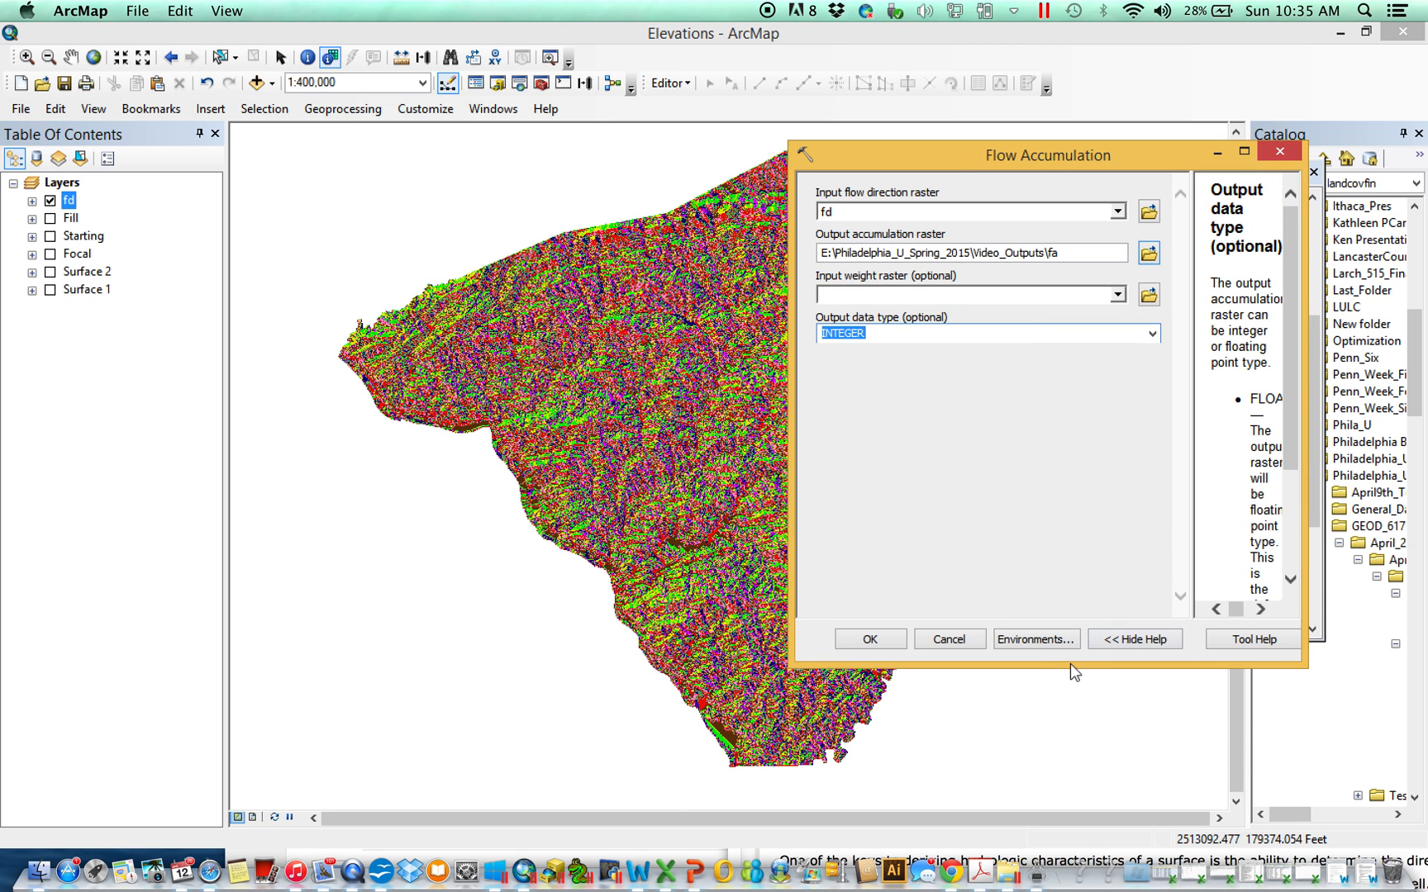
{"action": "left_click_drag", "start_coordinate": [1070, 668], "coordinate": [1070, 788]}
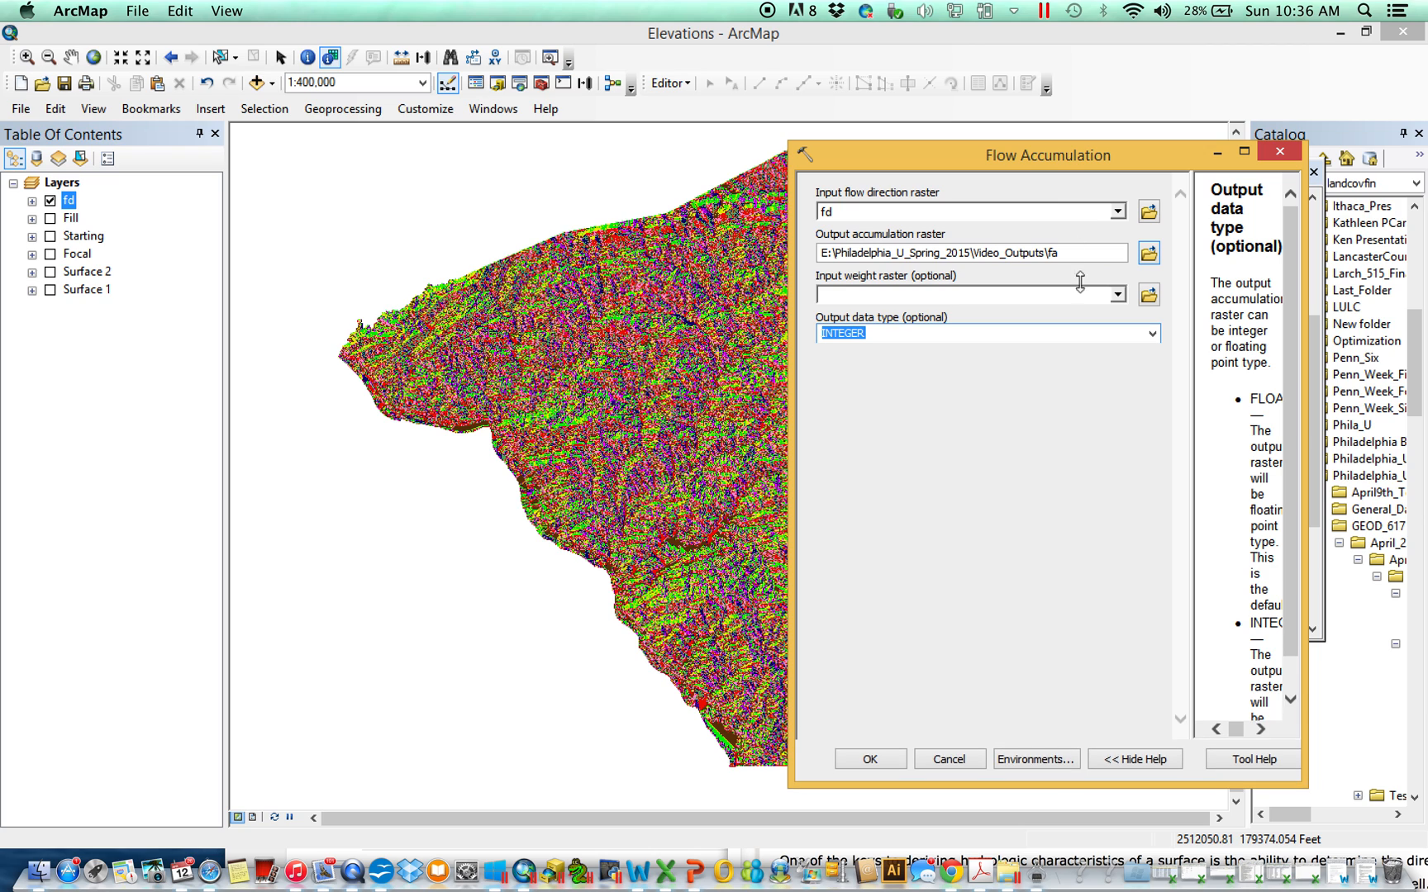
{"action": "left_click_drag", "start_coordinate": [1060, 143], "coordinate": [1060, 108]}
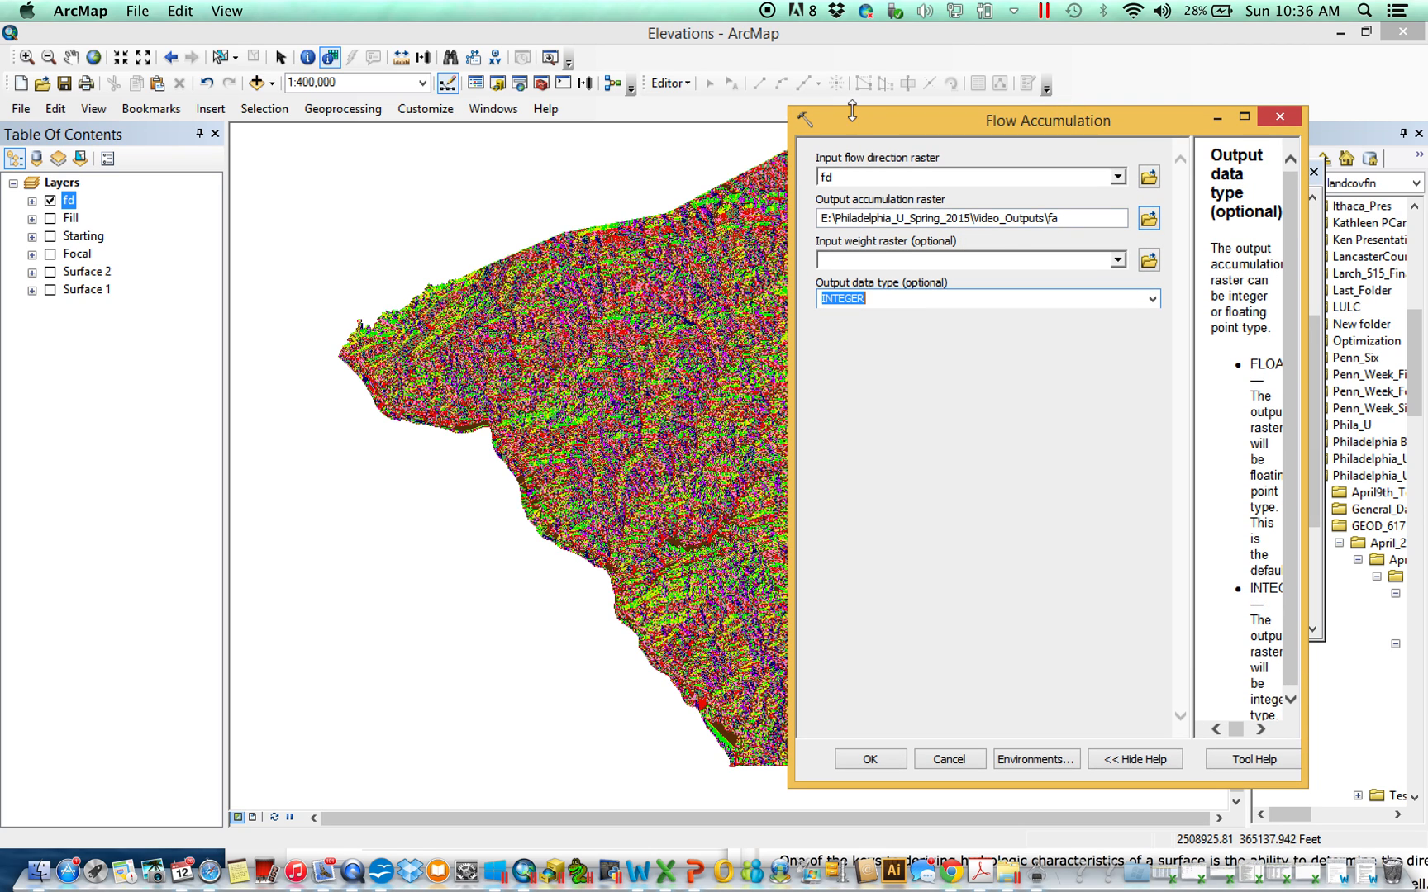
{"action": "left_click_drag", "start_coordinate": [859, 118], "coordinate": [938, 120]}
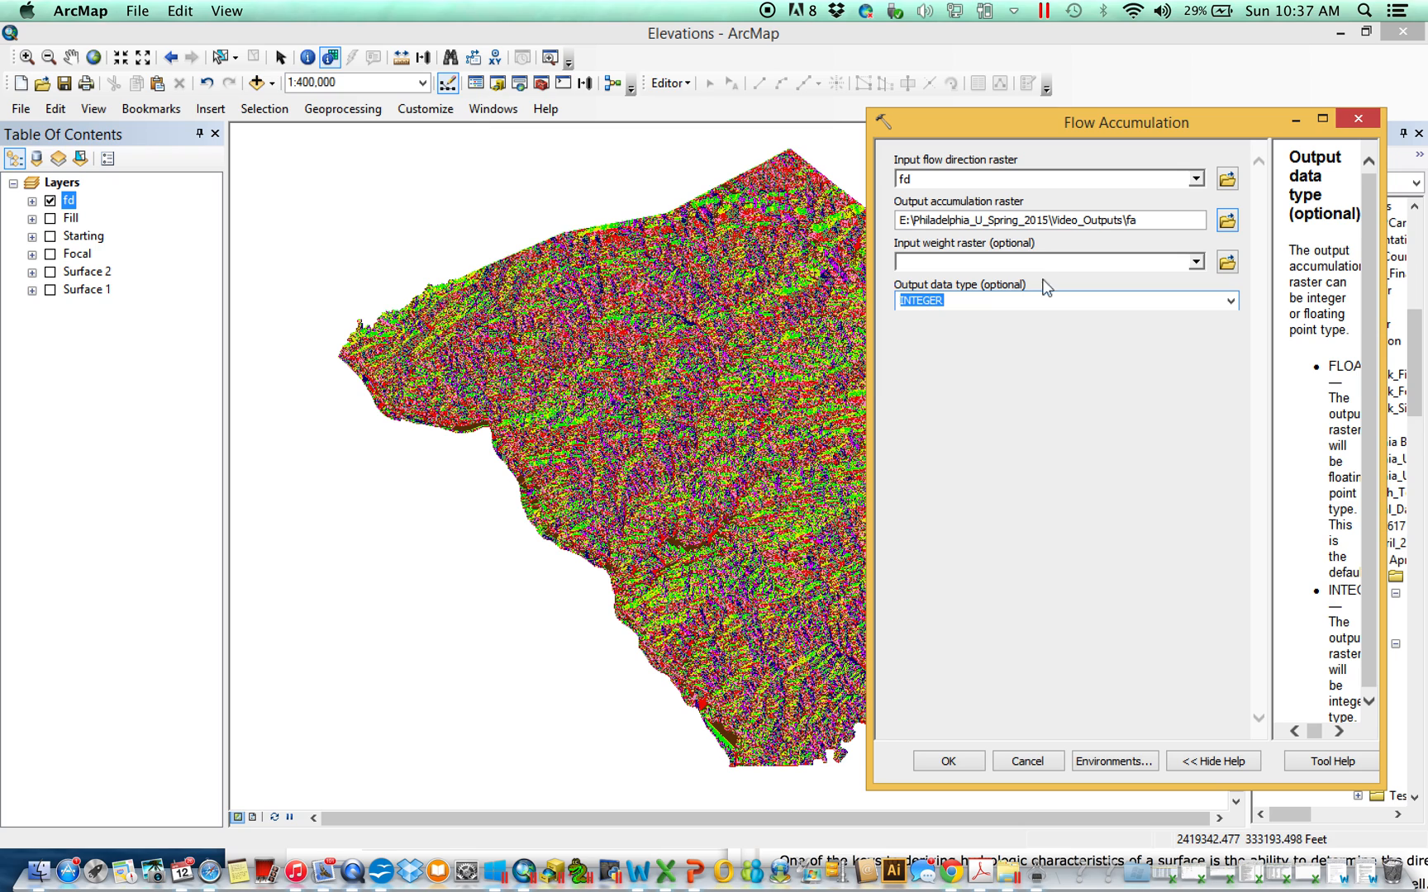
Run the Flow Accumulation tool with the current settings and dismiss its completion report.
{"action": "left_click", "coordinate": [947, 760]}
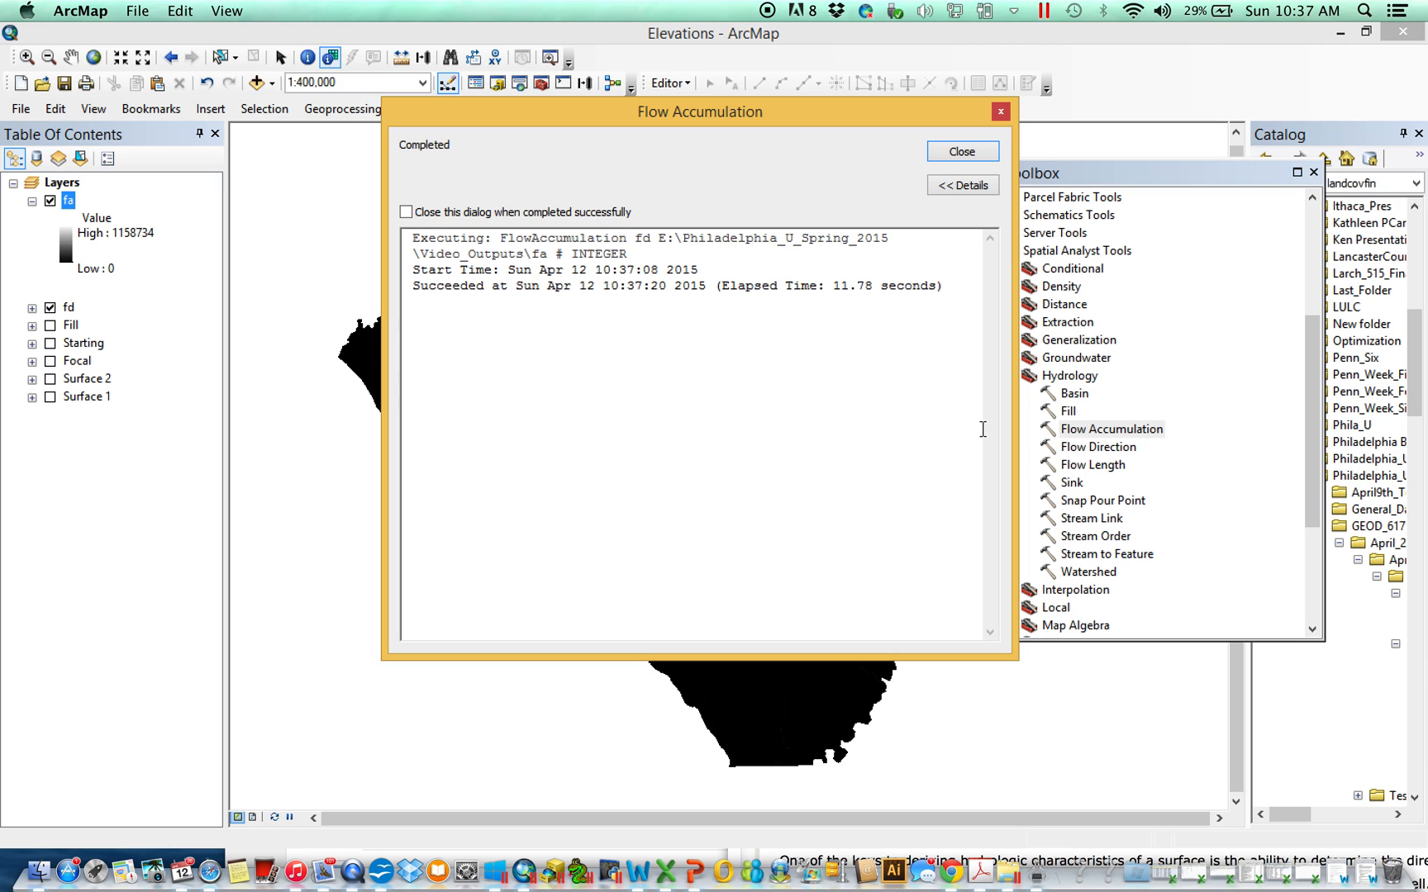
{"action": "left_click", "coordinate": [958, 153]}
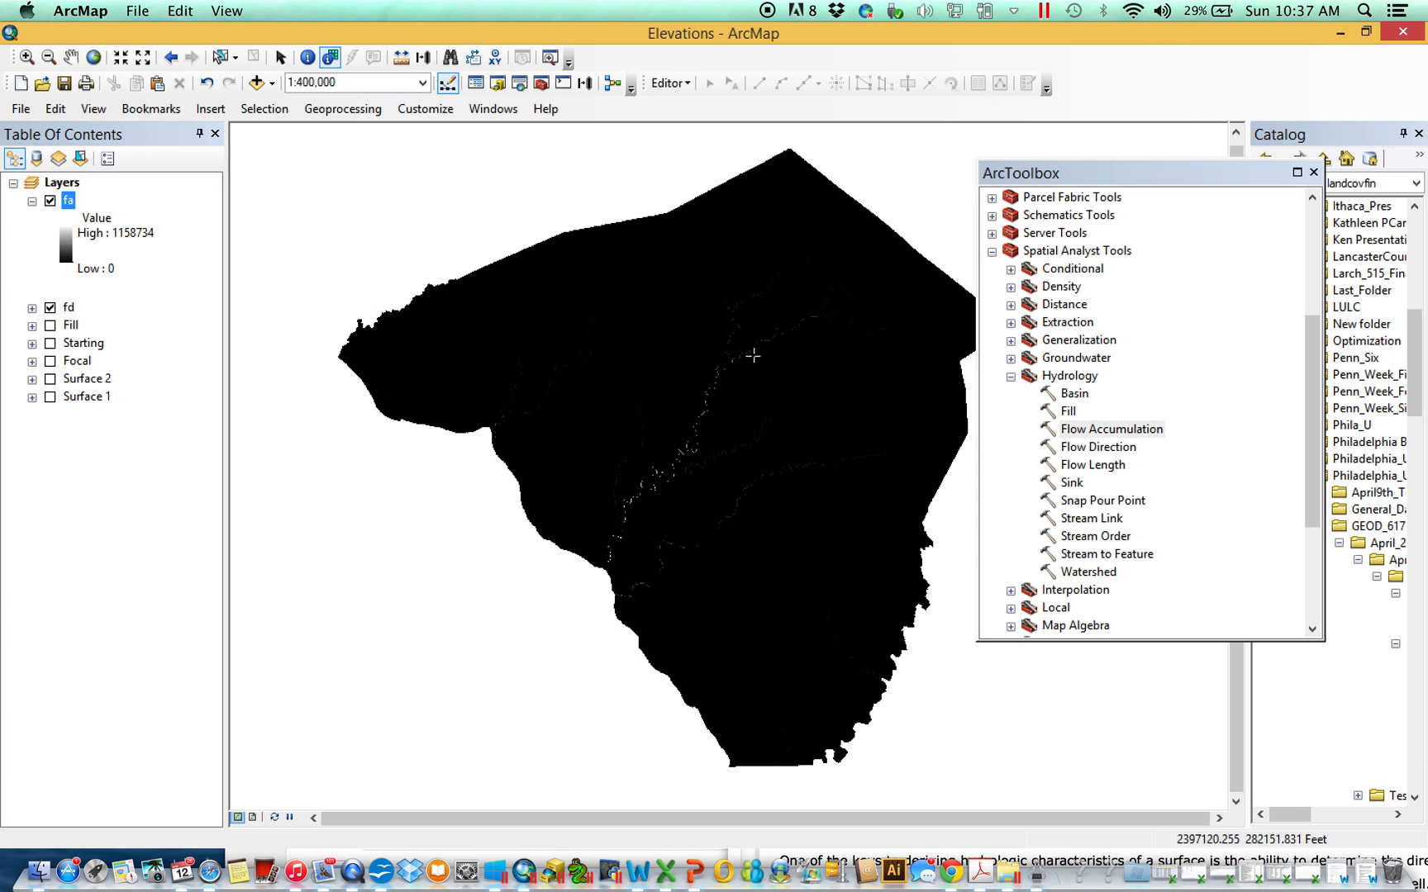
Set the fa layer's symbology to a Minimum-Maximum stretch with the yellow-to-dark-red color ramp.
{"action": "right_click", "coordinate": [68, 201]}
{"action": "left_click", "coordinate": [132, 491]}
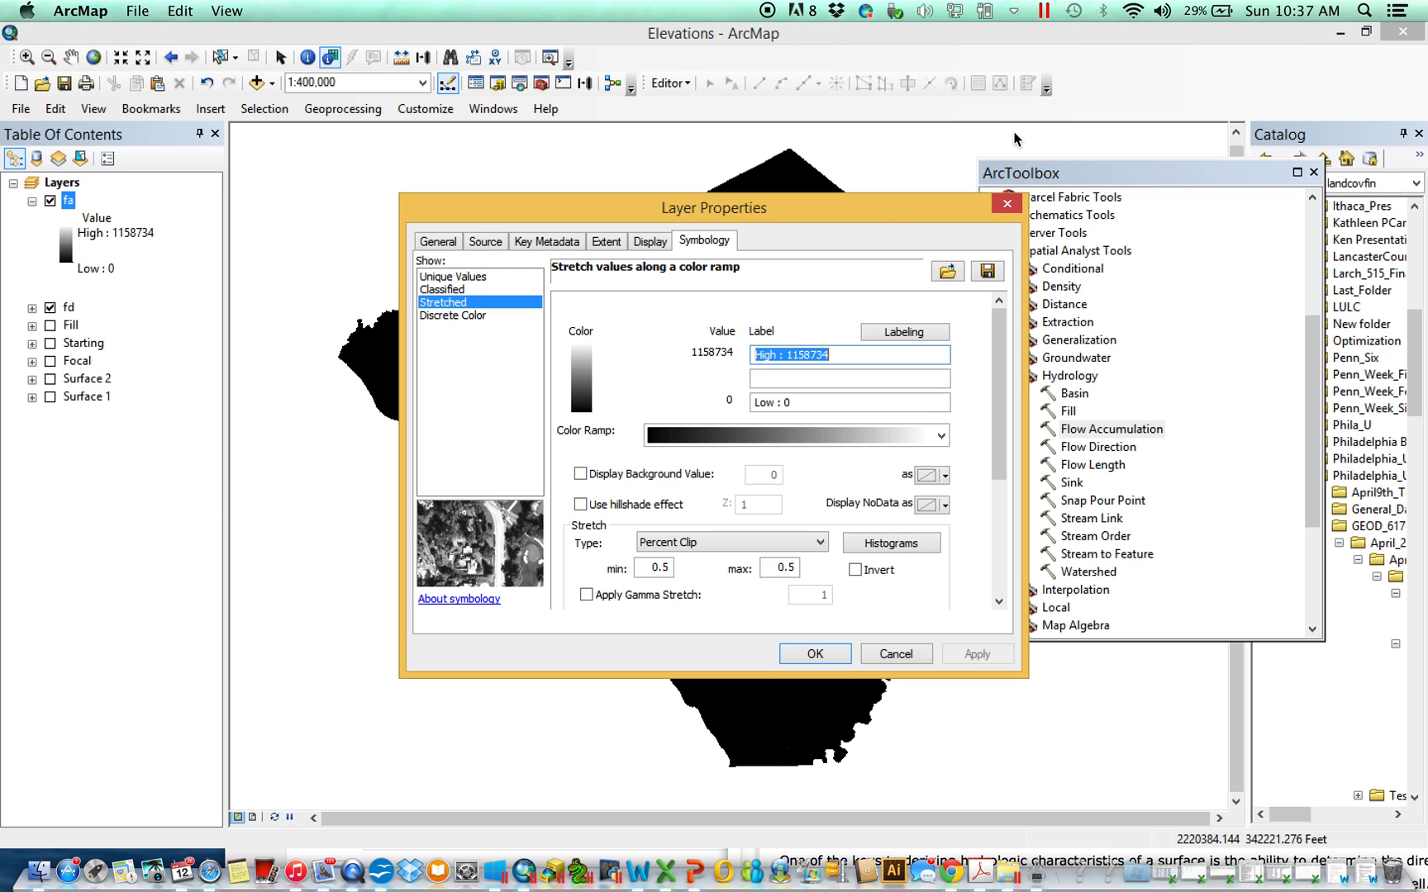
{"action": "left_click_drag", "start_coordinate": [803, 225], "coordinate": [1184, 147]}
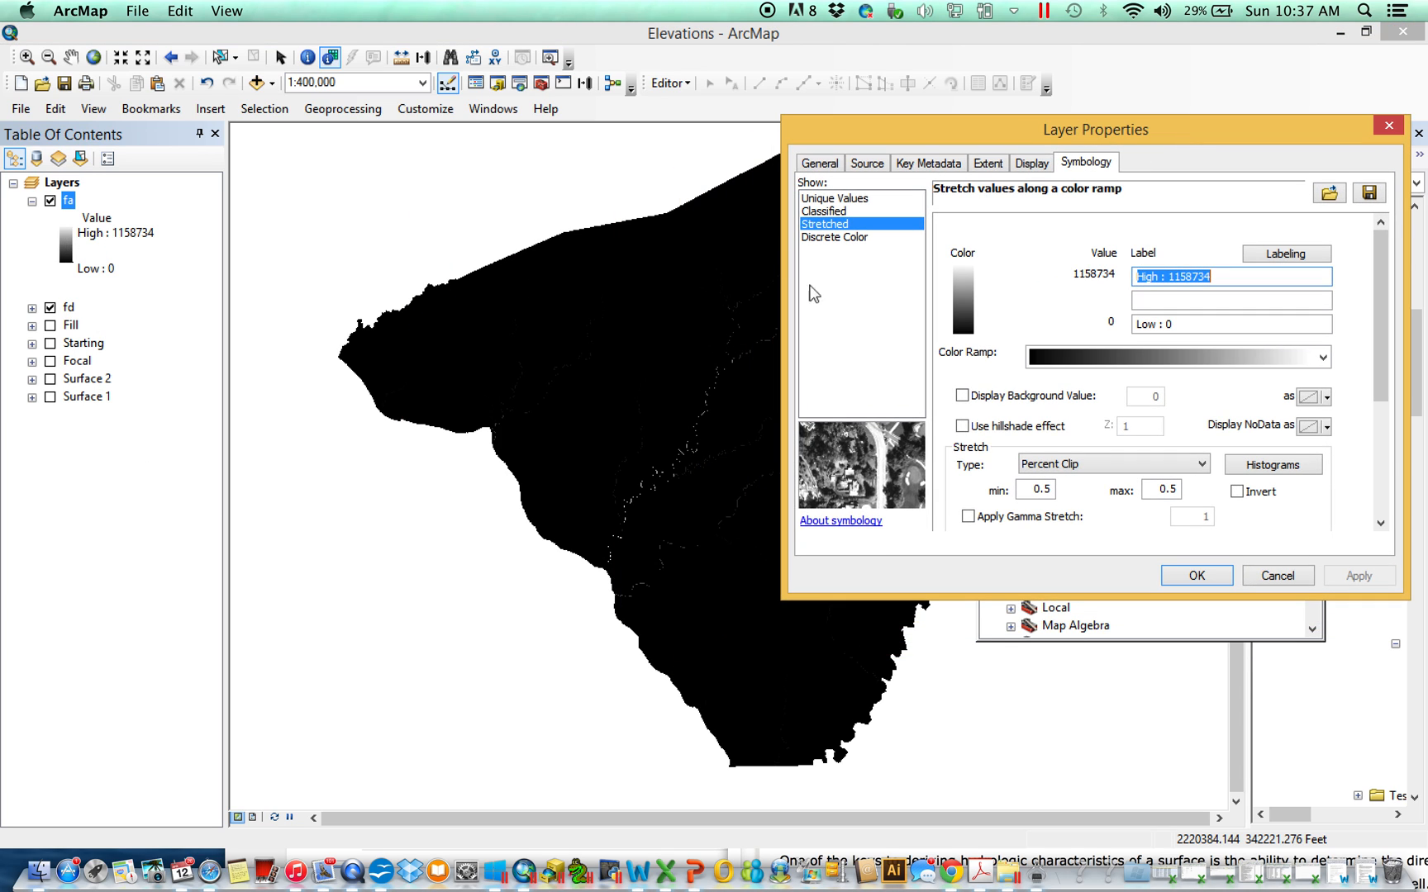
{"action": "left_click", "coordinate": [1072, 463]}
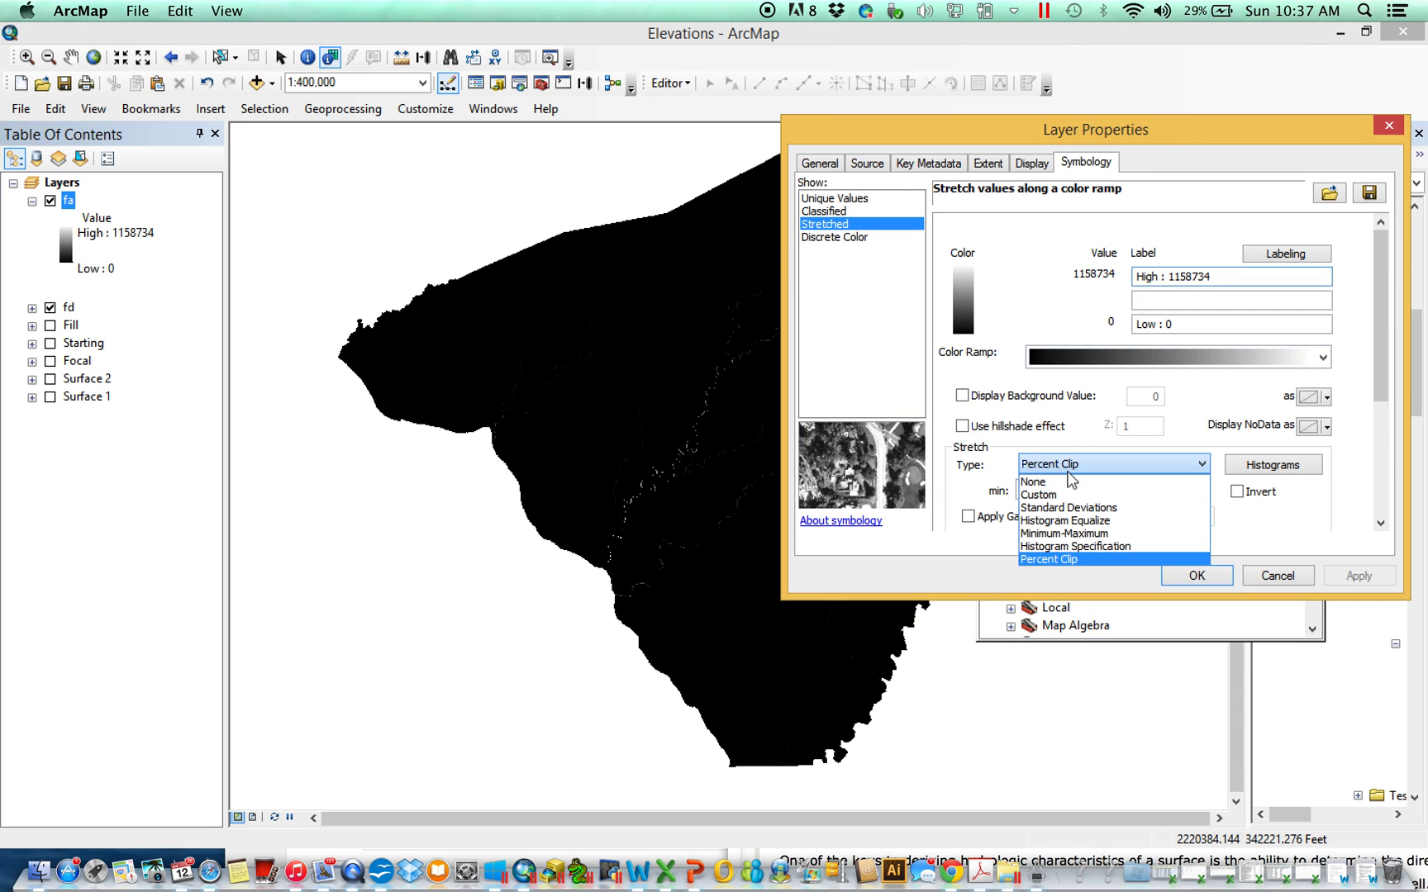
{"action": "left_click", "coordinate": [1075, 534]}
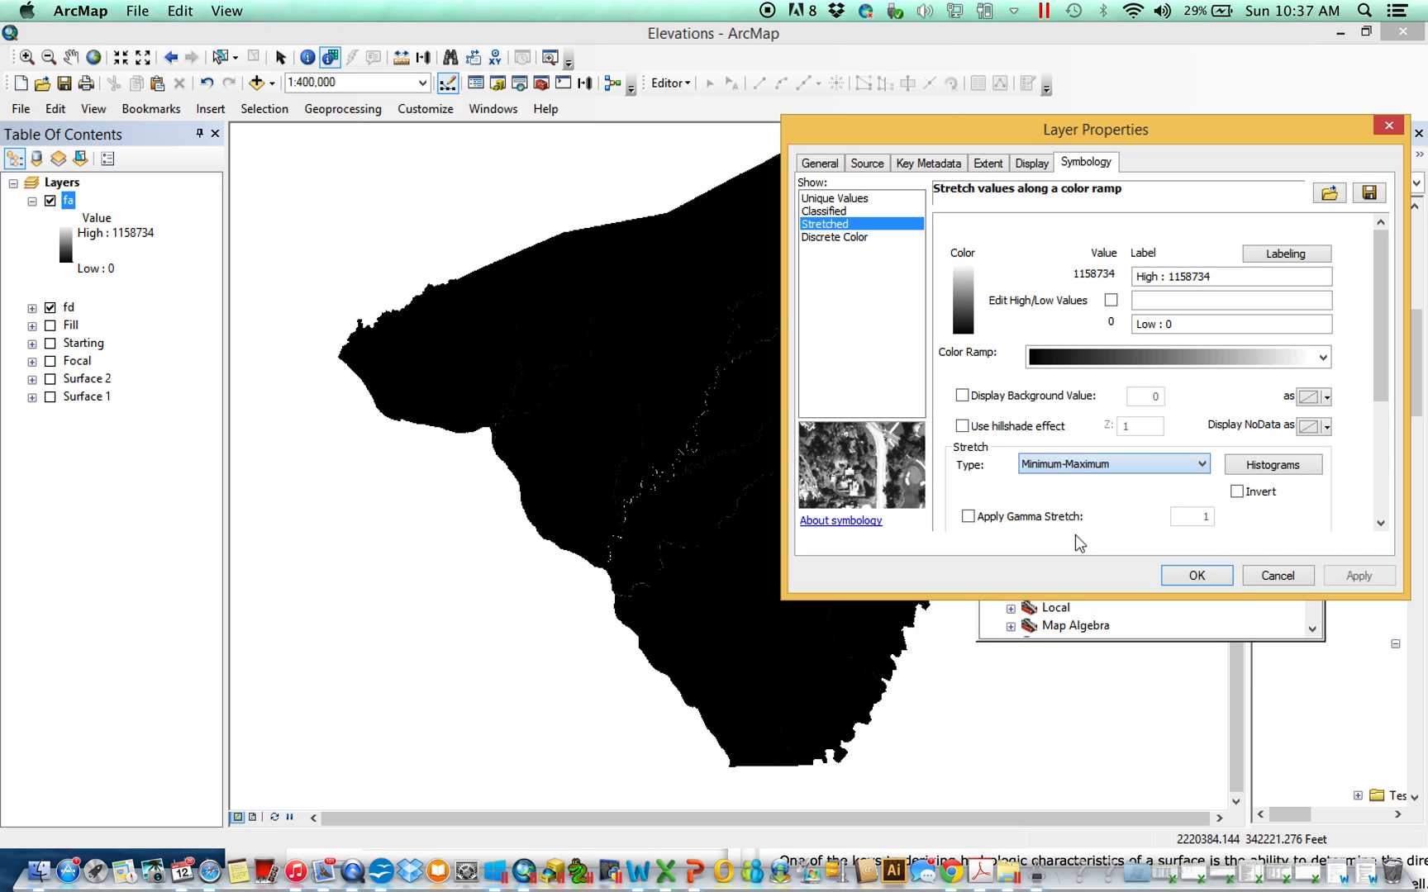
{"action": "left_click", "coordinate": [1133, 367]}
{"action": "scroll", "coordinate": [1205, 648], "scroll_direction": "down", "scroll_amount": 10}
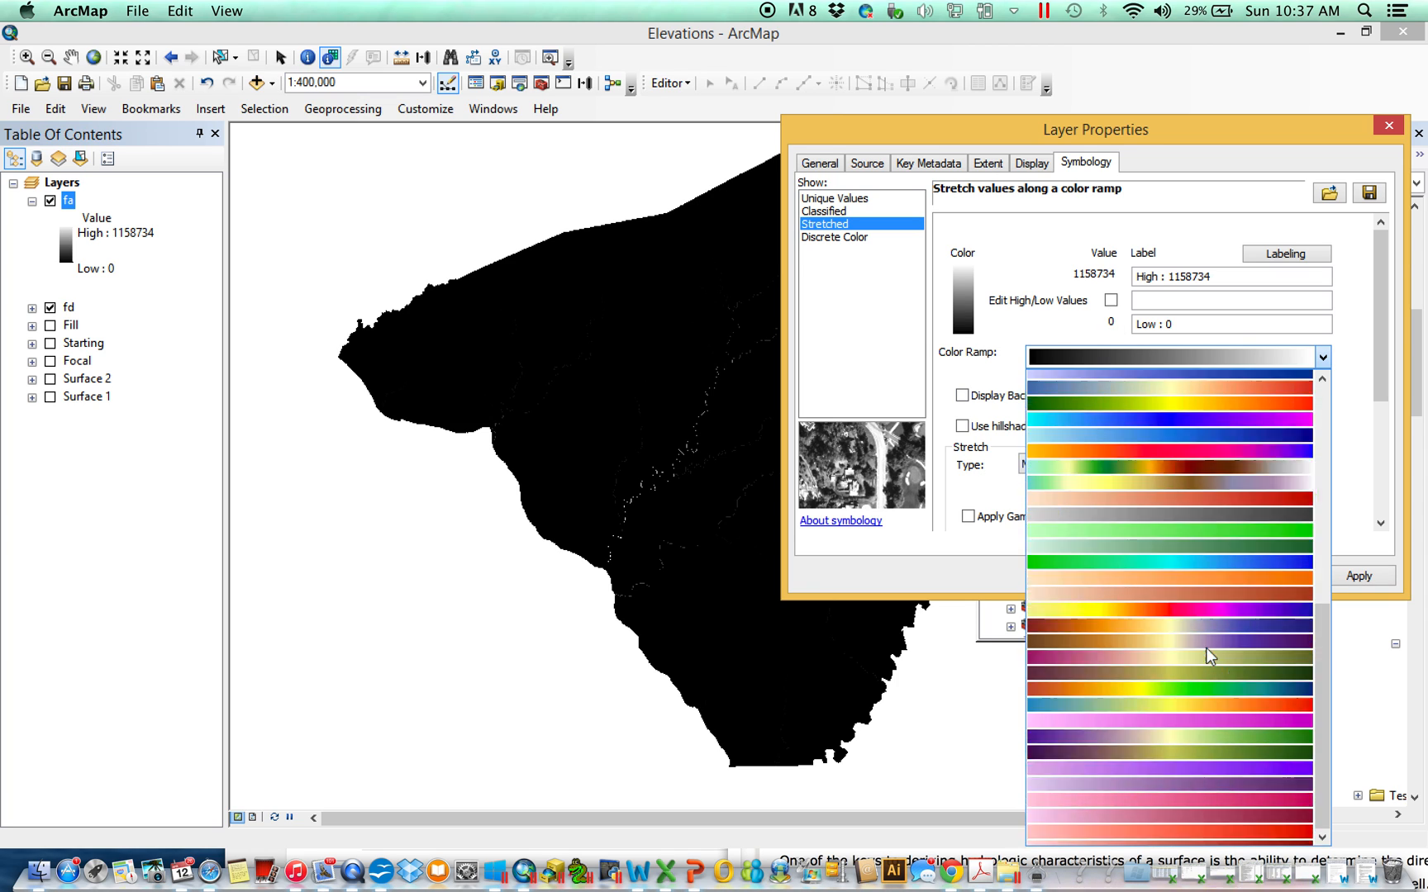
{"action": "left_click", "coordinate": [1168, 774]}
Override the fa layer's stretch limits with a low value of 100 and a high value of 10000, and apply the symbology.
{"action": "left_click", "coordinate": [1111, 300]}
{"action": "double_click", "coordinate": [1091, 323]}
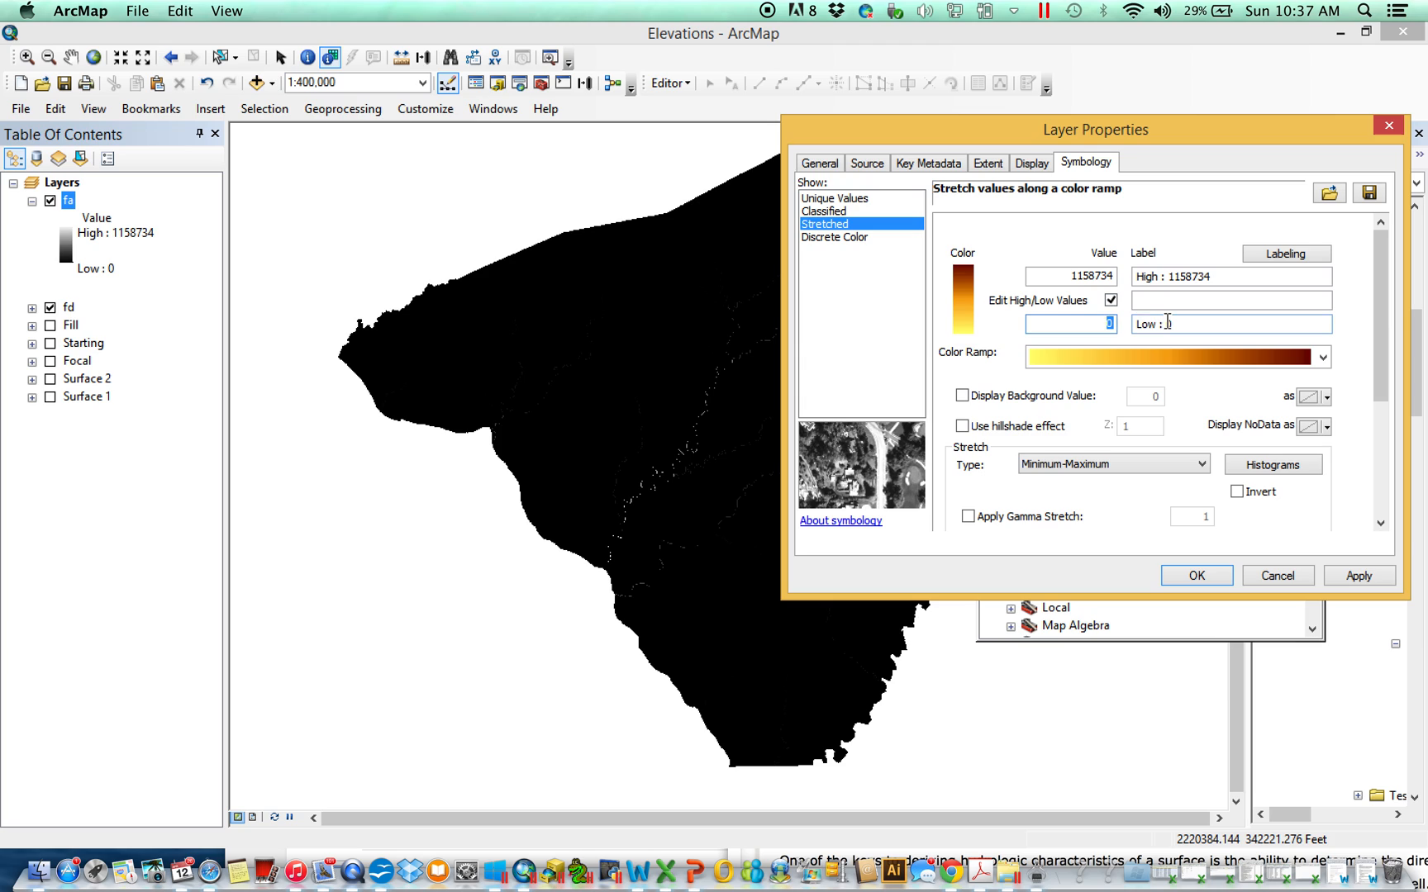
{"action": "type", "text": "100"}
{"action": "double_click", "coordinate": [1066, 277]}
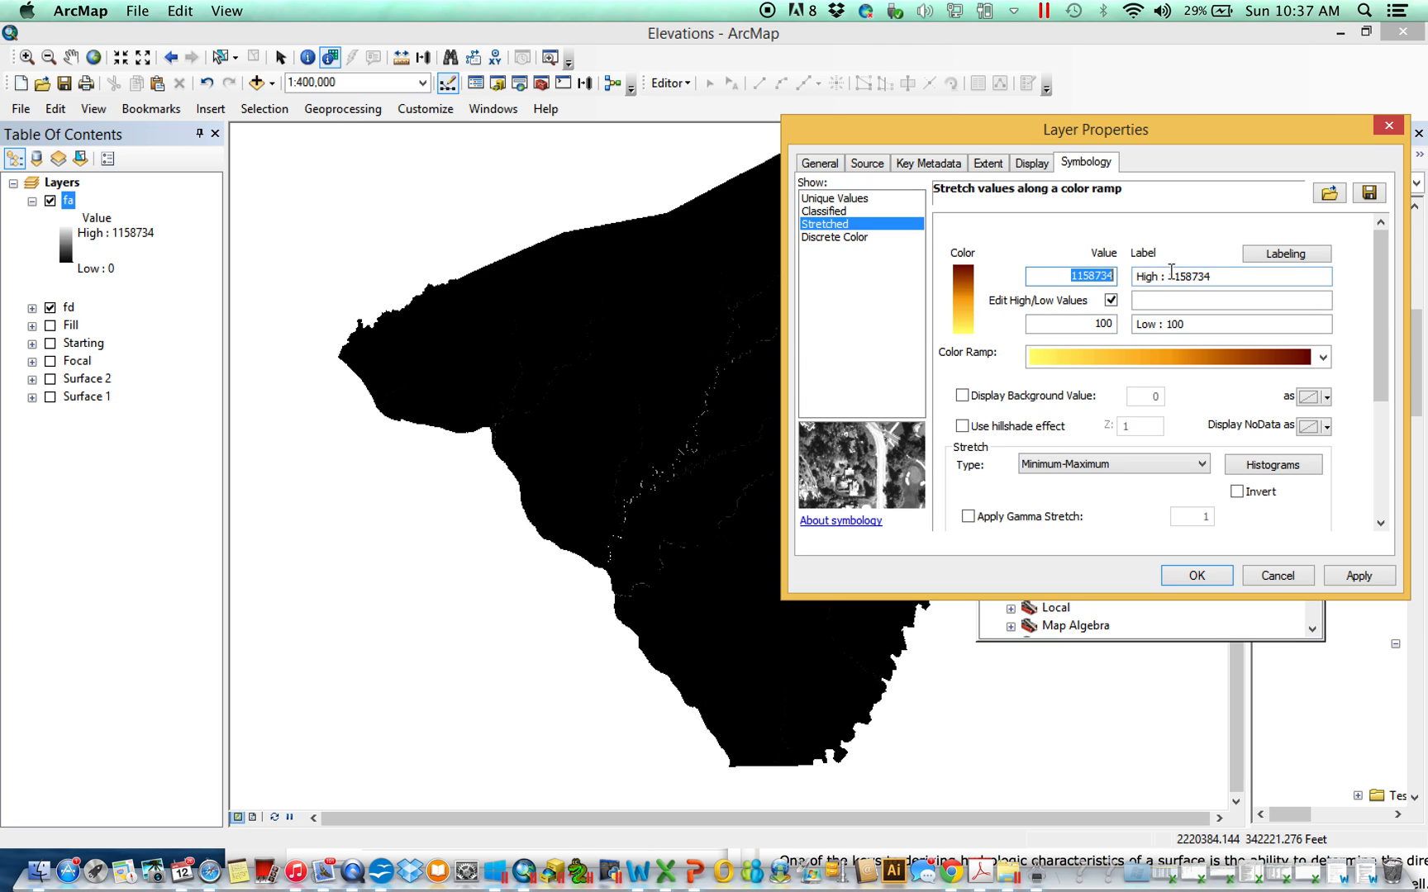
{"action": "type", "text": "10000"}
{"action": "left_click", "coordinate": [1204, 581]}
Examine the stream network in the fa raster up close, from the meandering channels down along the southwestern boundary.
{"action": "scroll", "coordinate": [714, 467], "scroll_direction": "up", "scroll_amount": 2}
{"action": "scroll", "coordinate": [714, 467], "scroll_direction": "up", "scroll_amount": 1}
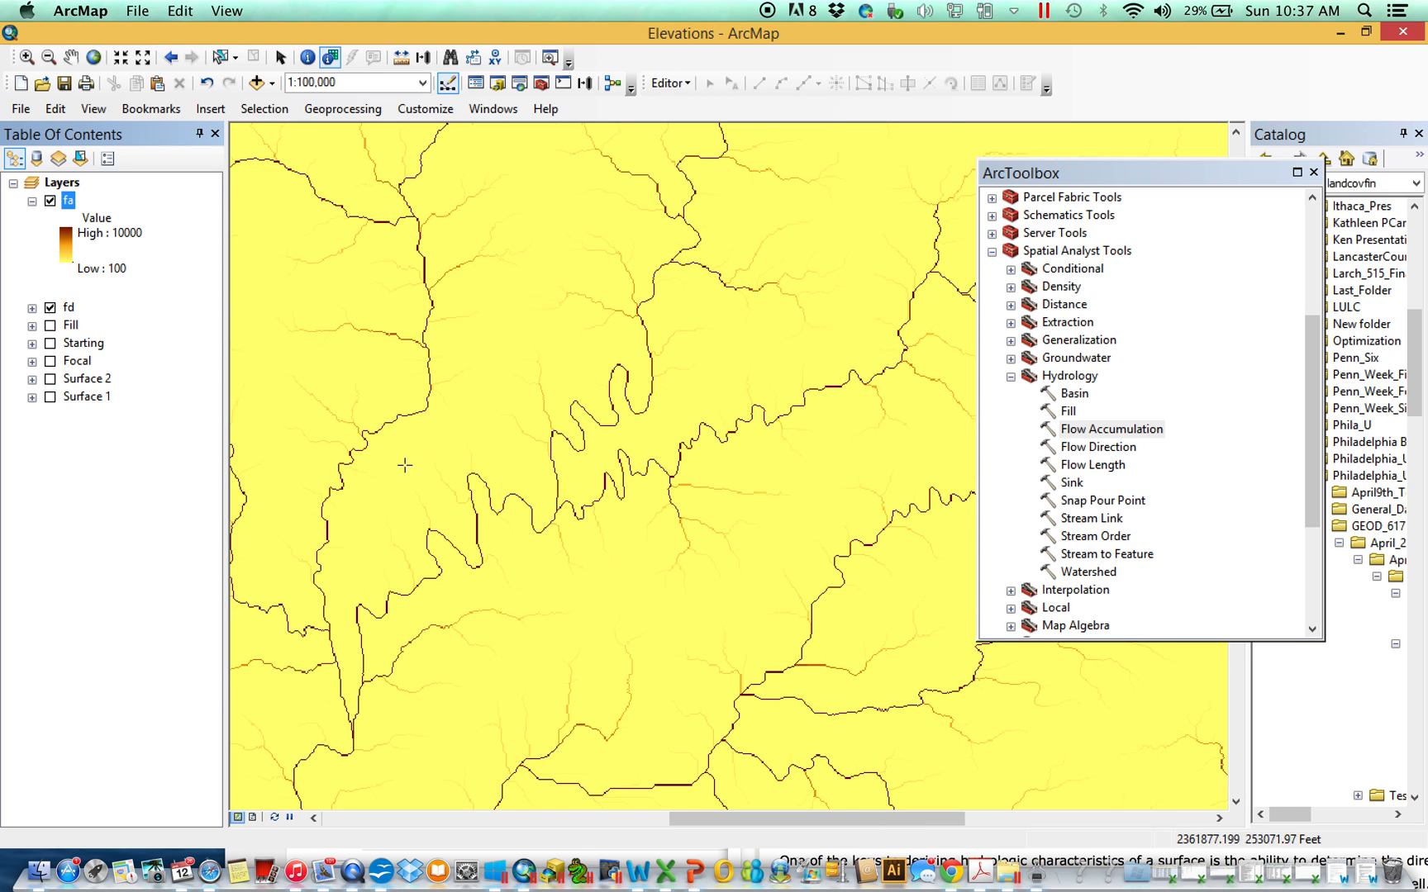
{"action": "scroll", "coordinate": [506, 547], "scroll_direction": "up", "scroll_amount": 1}
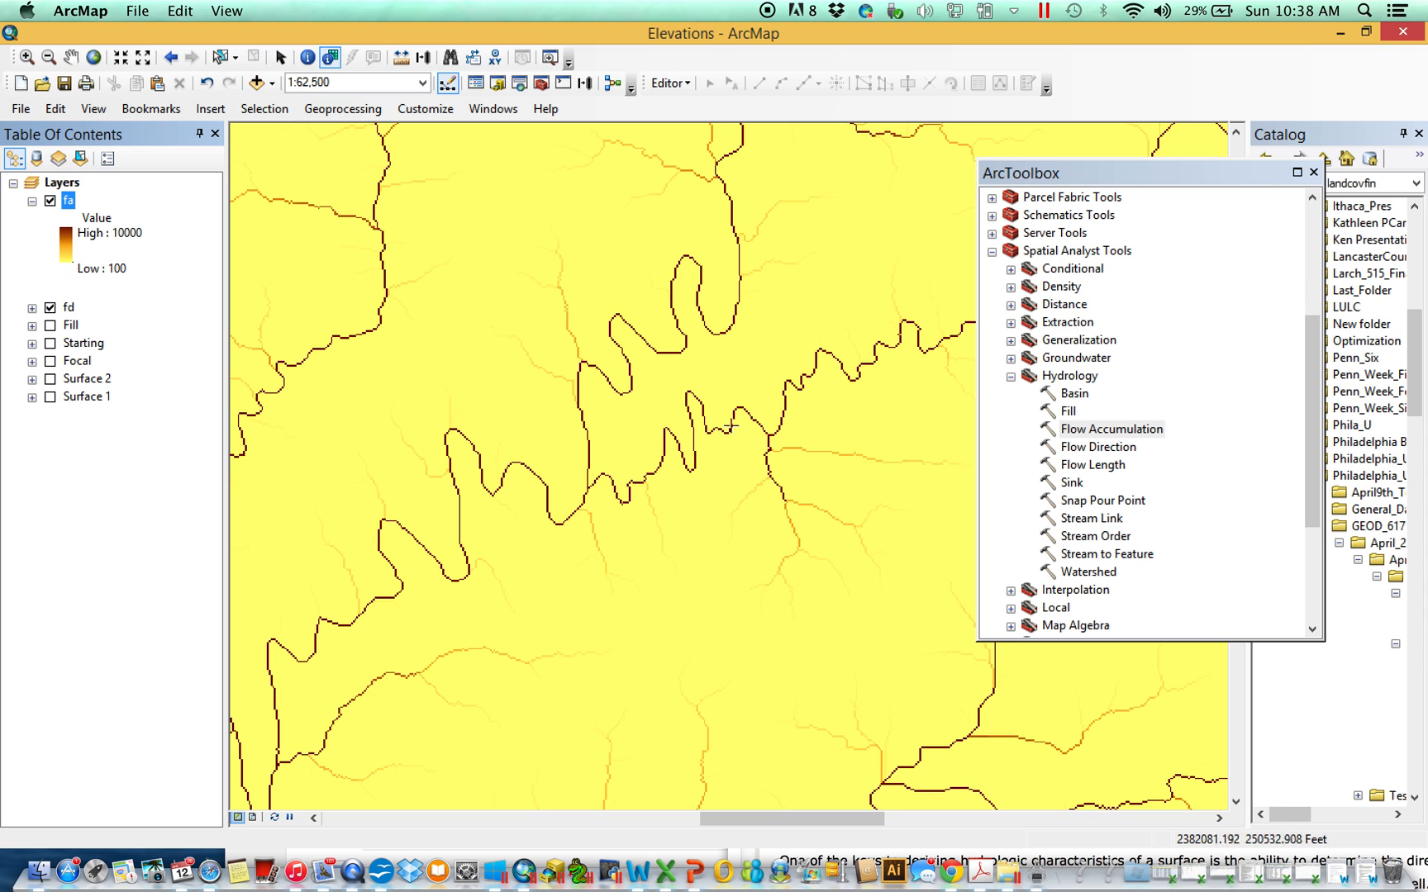
{"action": "scroll", "coordinate": [526, 580], "scroll_direction": "up", "scroll_amount": 3}
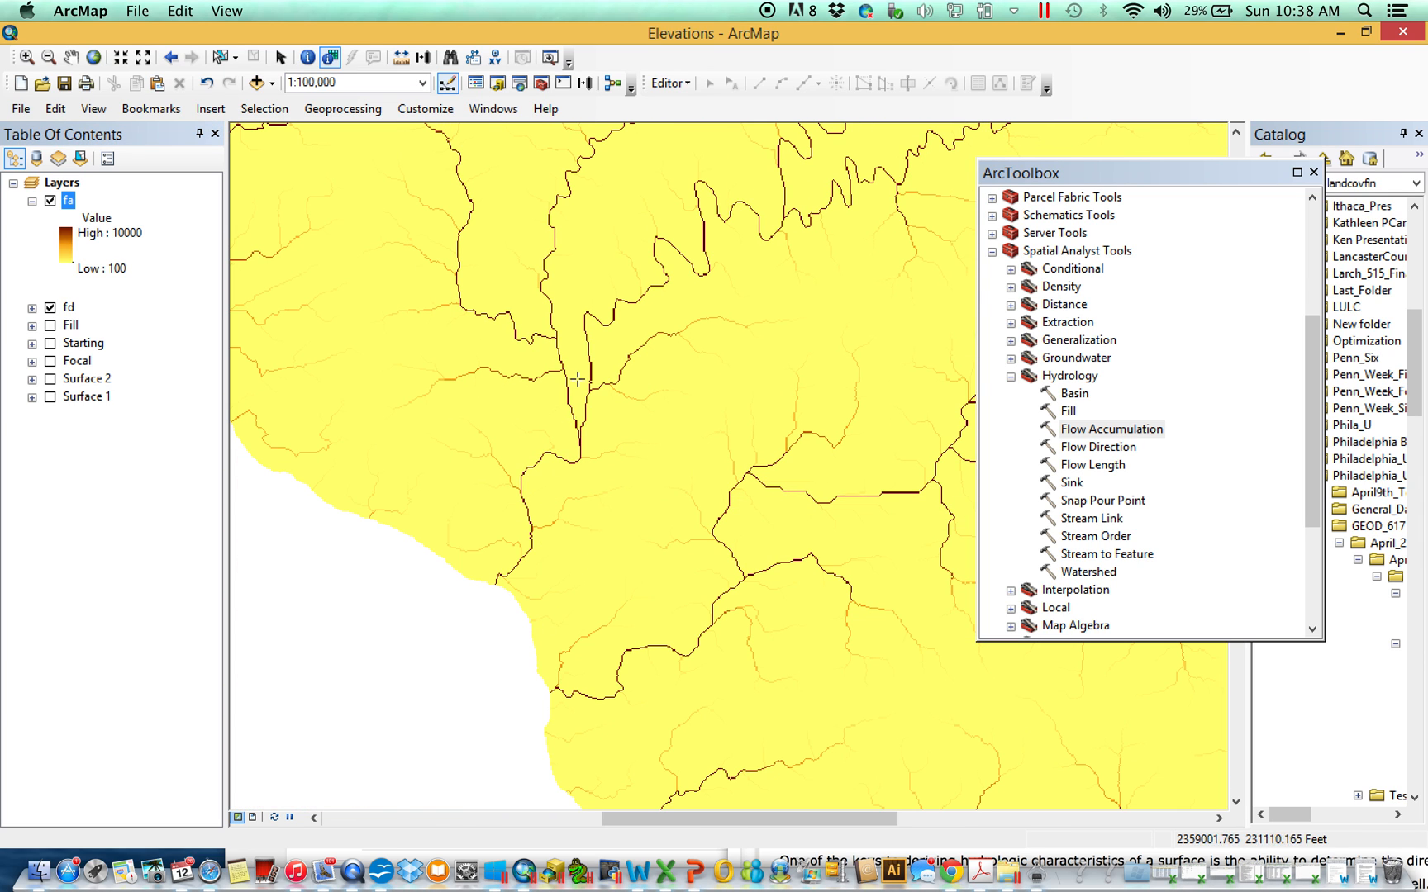
{"action": "left_click_drag", "start_coordinate": [755, 679], "coordinate": [637, 477]}
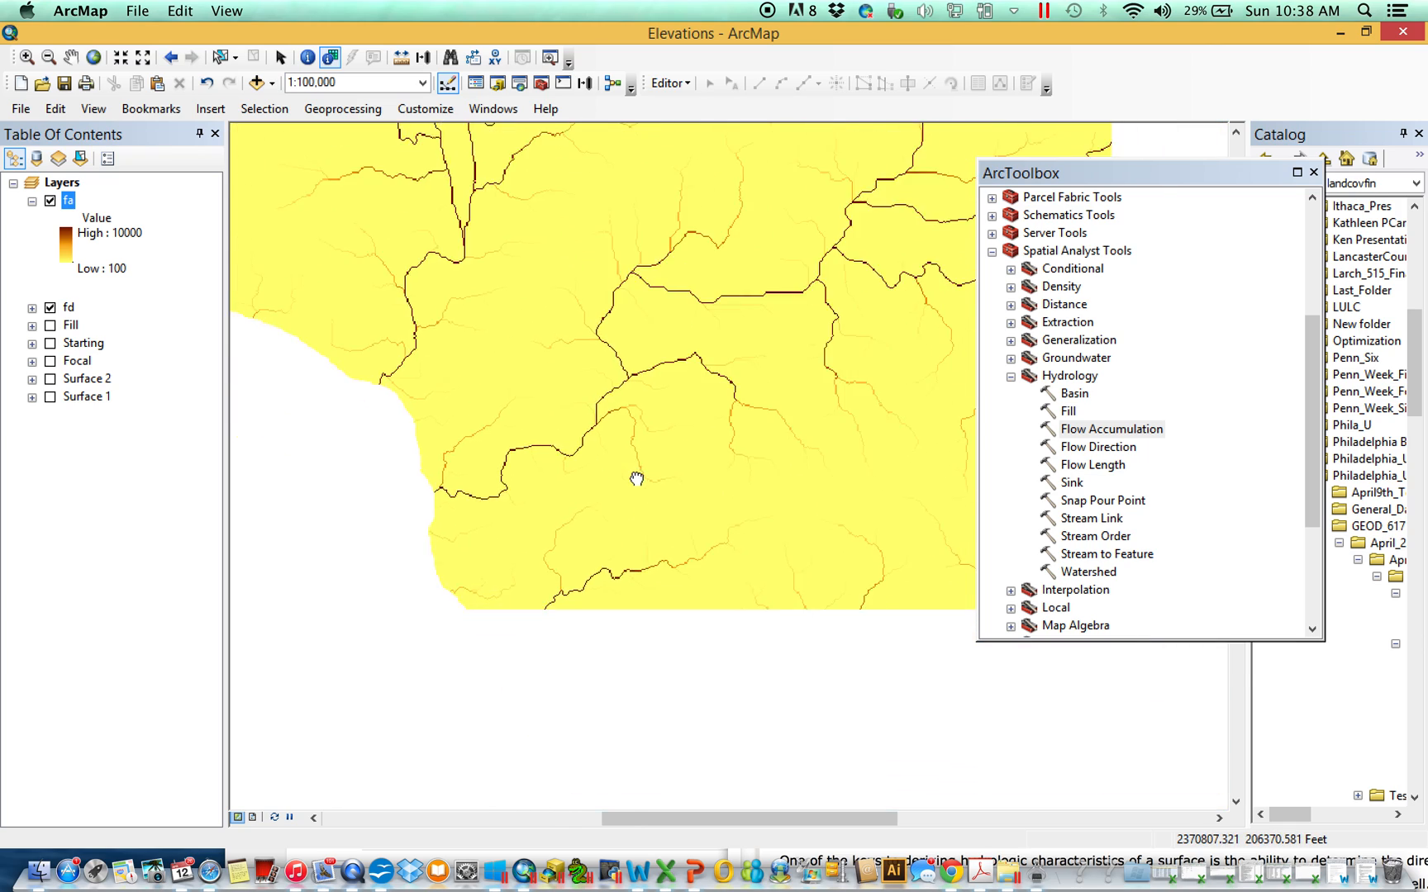
{"action": "left_click_drag", "start_coordinate": [660, 680], "coordinate": [605, 463]}
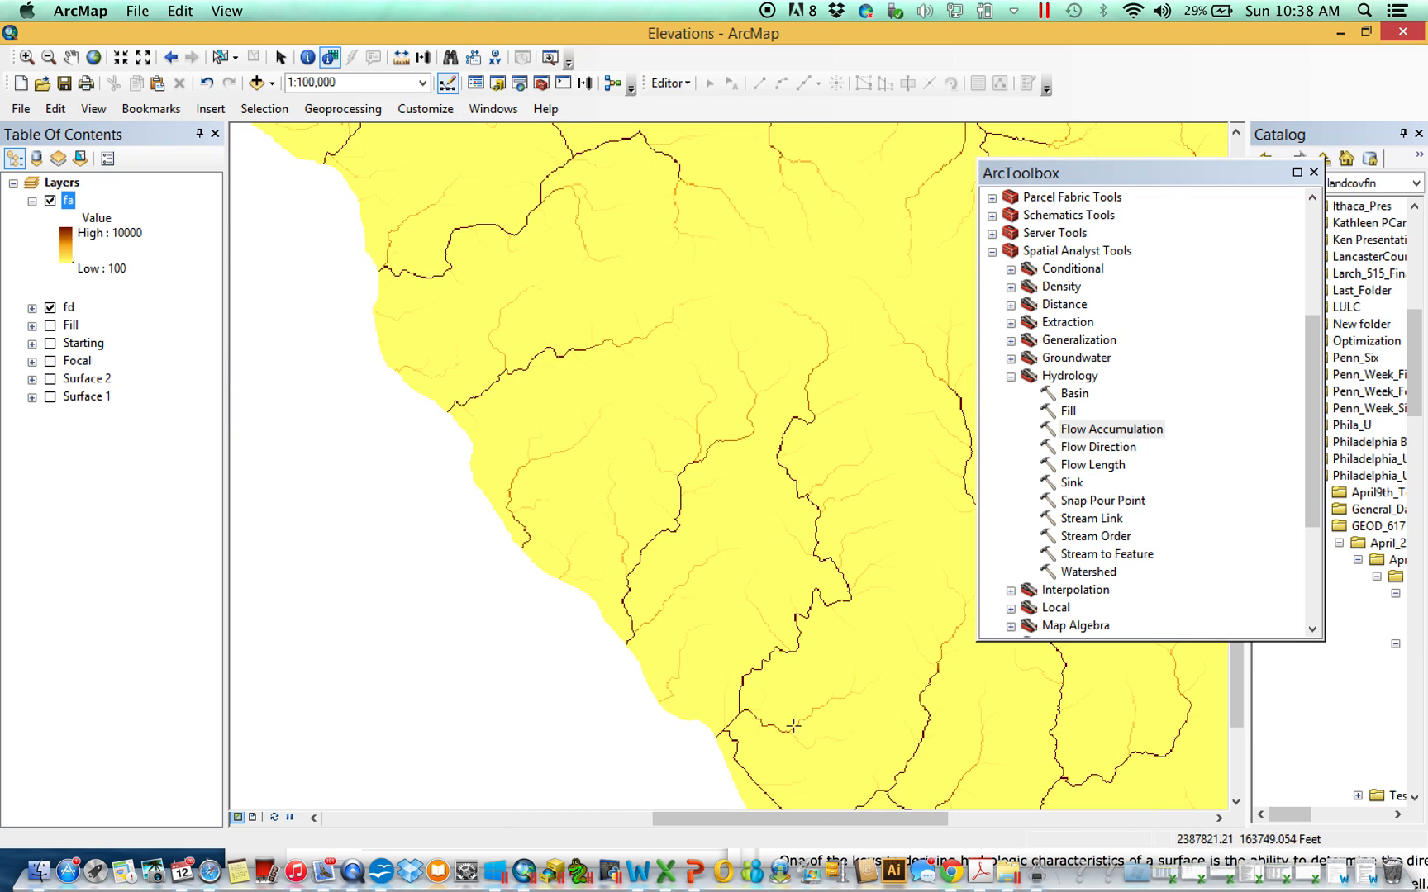
{"action": "left_click_drag", "start_coordinate": [794, 725], "coordinate": [653, 474]}
{"action": "scroll", "coordinate": [720, 615], "scroll_direction": "up", "scroll_amount": 2}
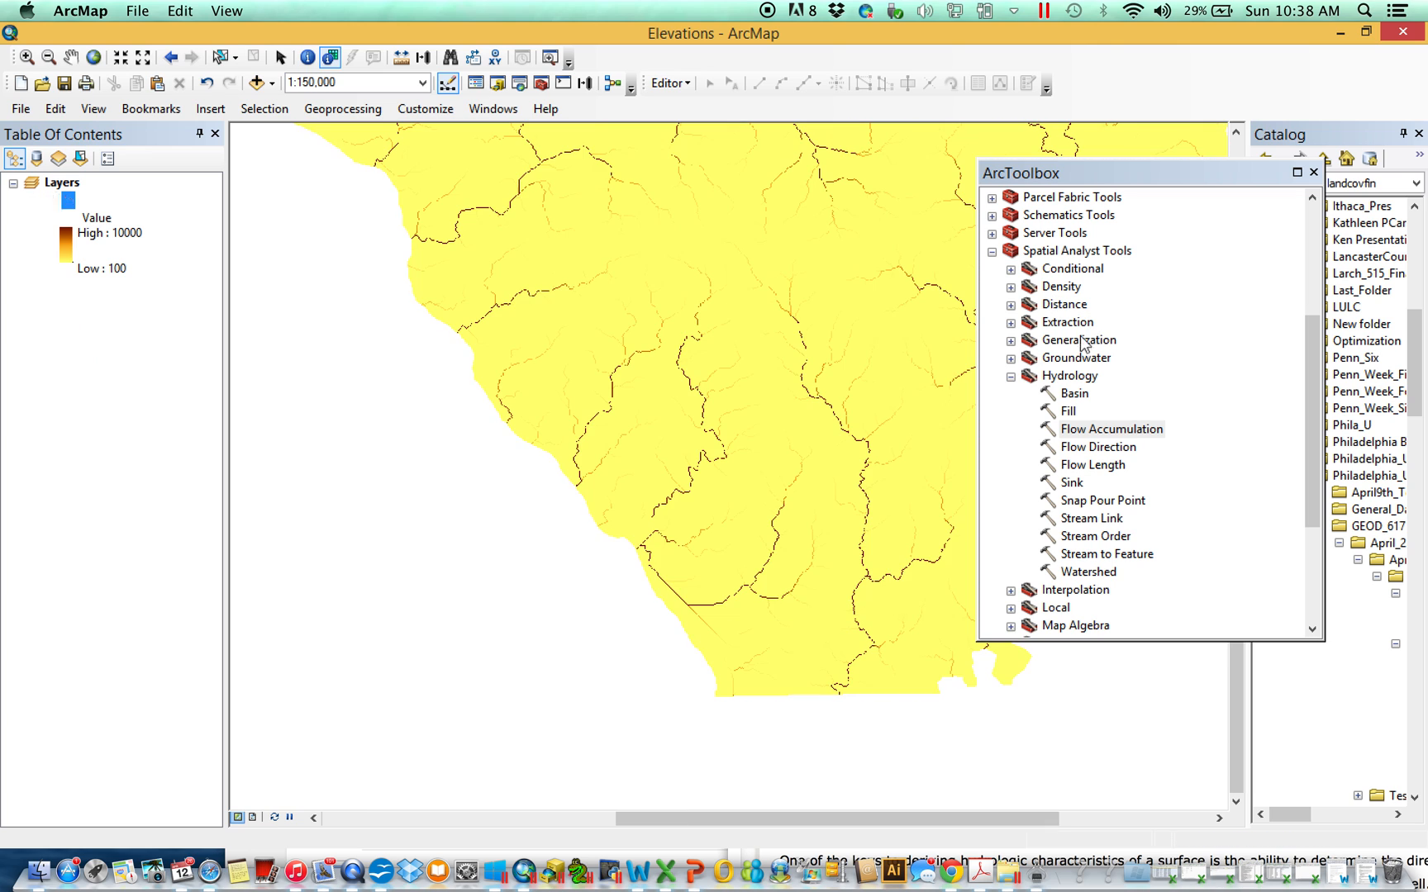
{"action": "left_click", "coordinate": [1010, 375]}
{"action": "left_click_drag", "start_coordinate": [722, 374], "coordinate": [692, 456]}
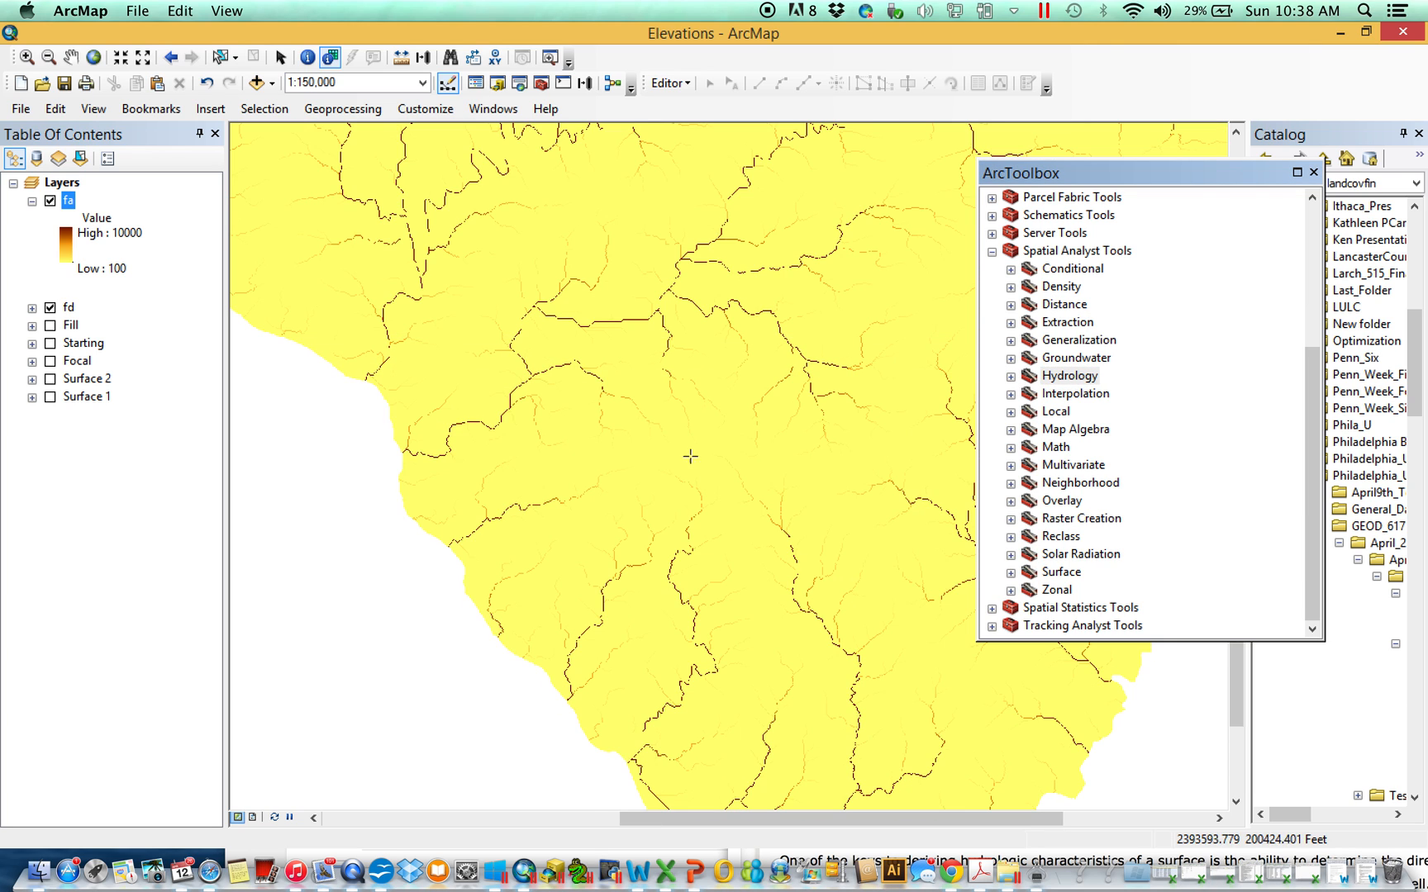
{"action": "scroll", "coordinate": [690, 451], "scroll_direction": "up", "scroll_amount": 1}
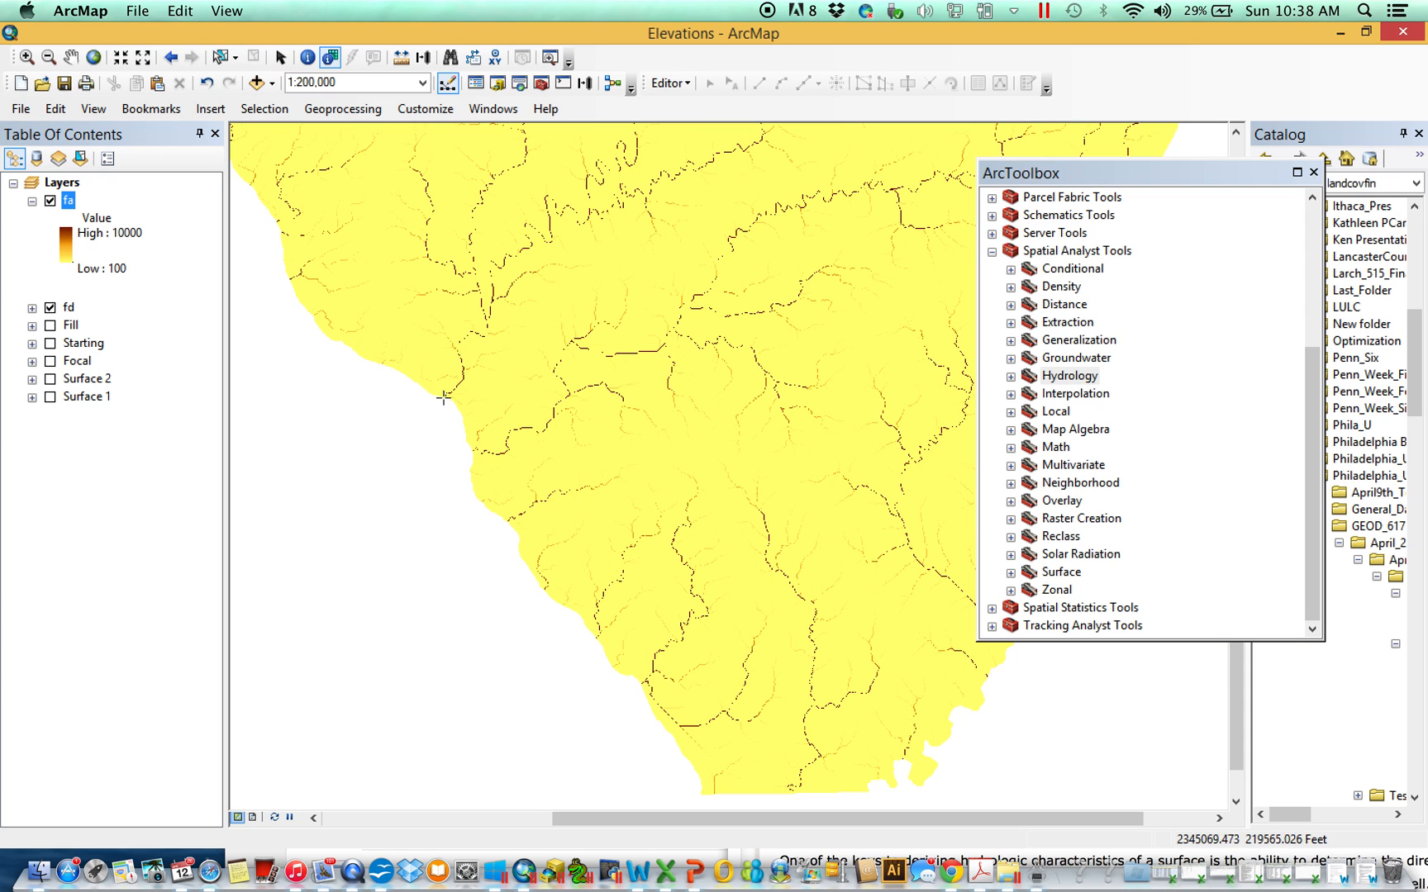
{"action": "left_click", "coordinate": [1010, 377]}
{"action": "left_click", "coordinate": [1089, 572]}
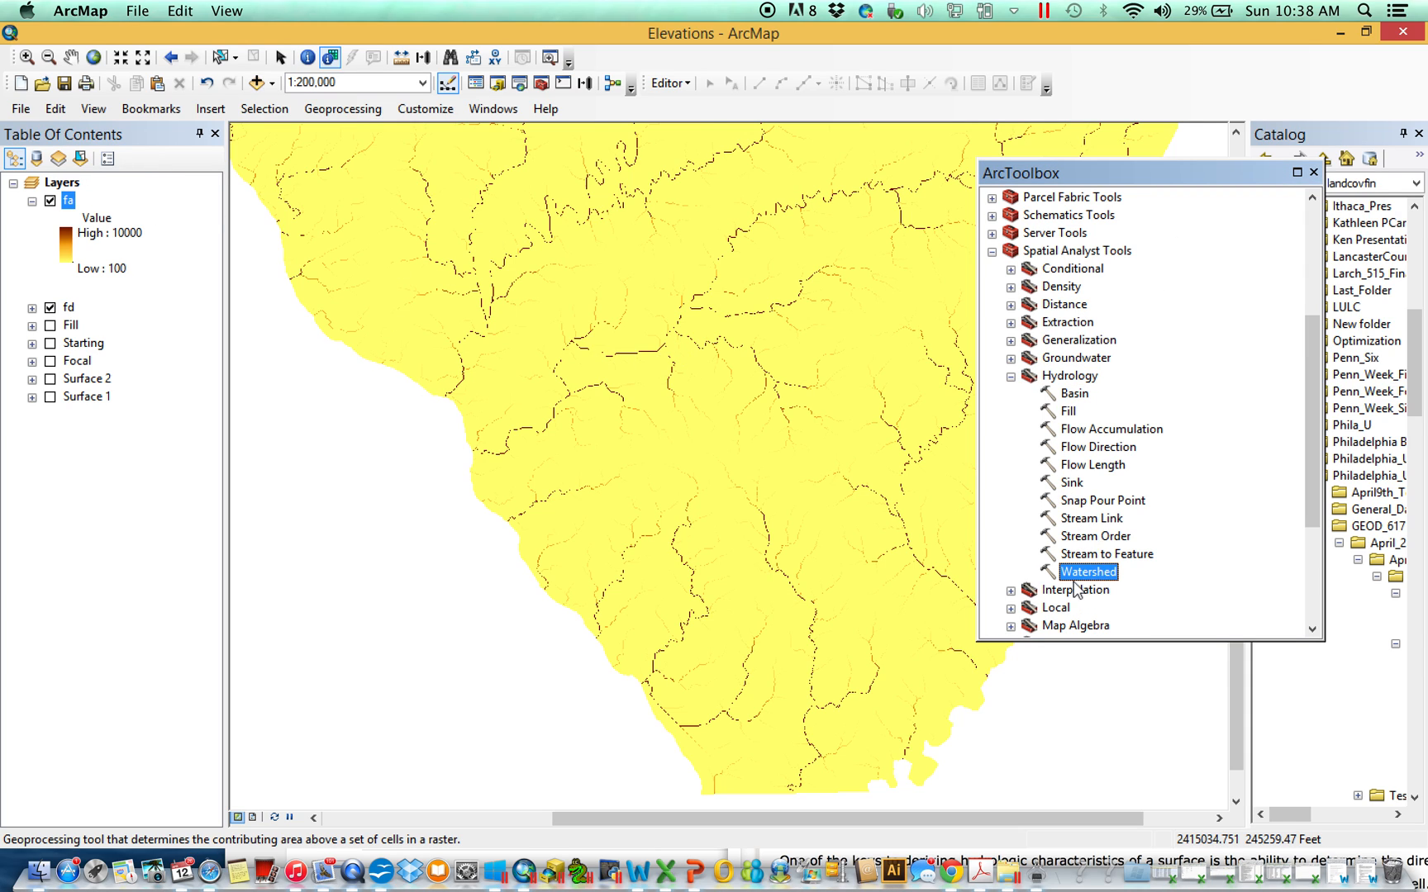
{"action": "left_click", "coordinate": [1084, 521]}
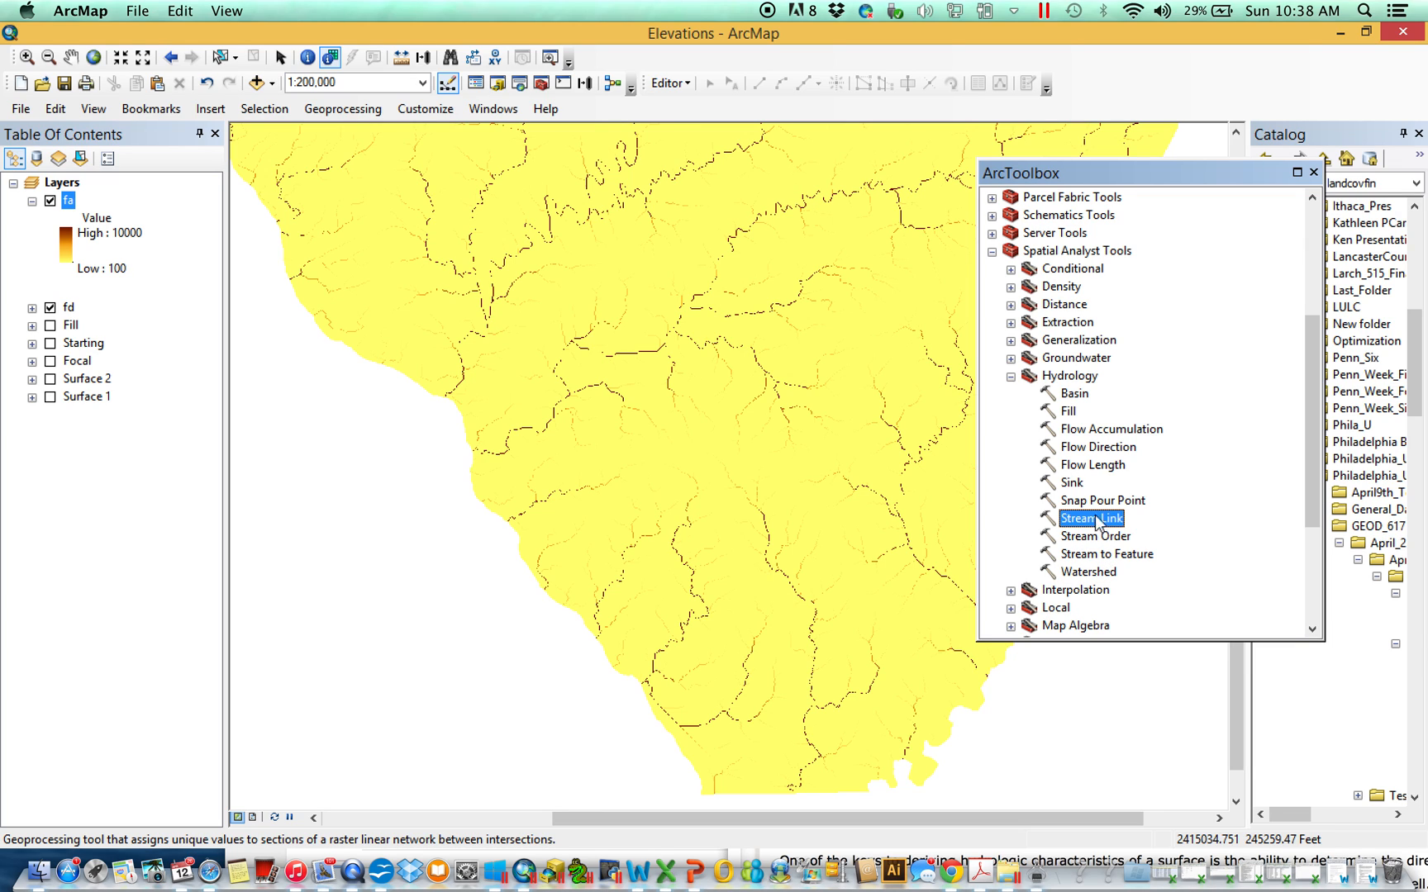
{"action": "left_click", "coordinate": [1011, 377]}
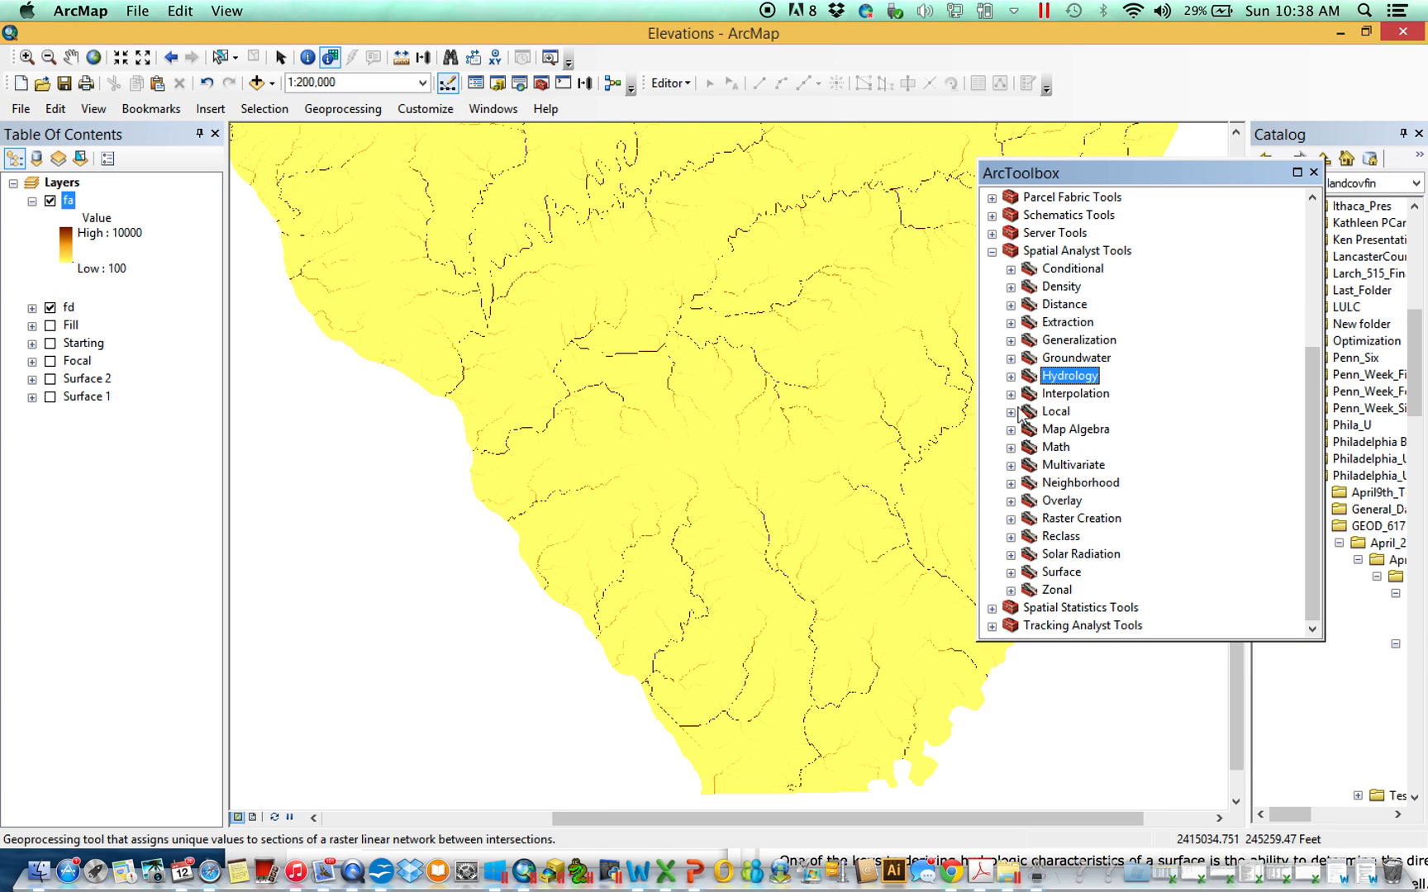
Start the Focal Statistics tool from the Neighborhood toolset, and move and shrink its dialog to uncover the map.
{"action": "left_click", "coordinate": [1010, 483]}
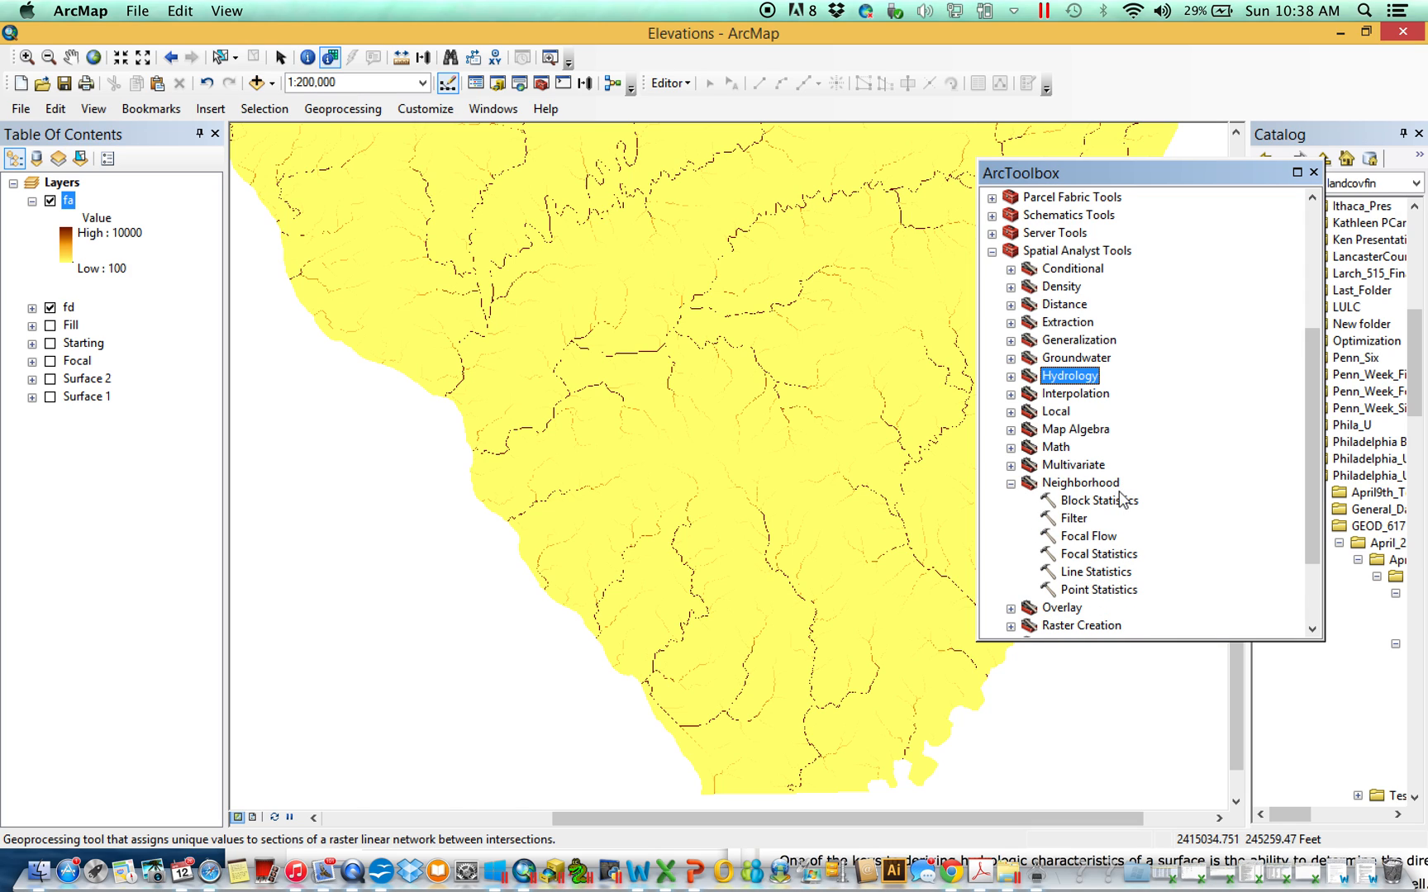
{"action": "left_click", "coordinate": [1116, 559]}
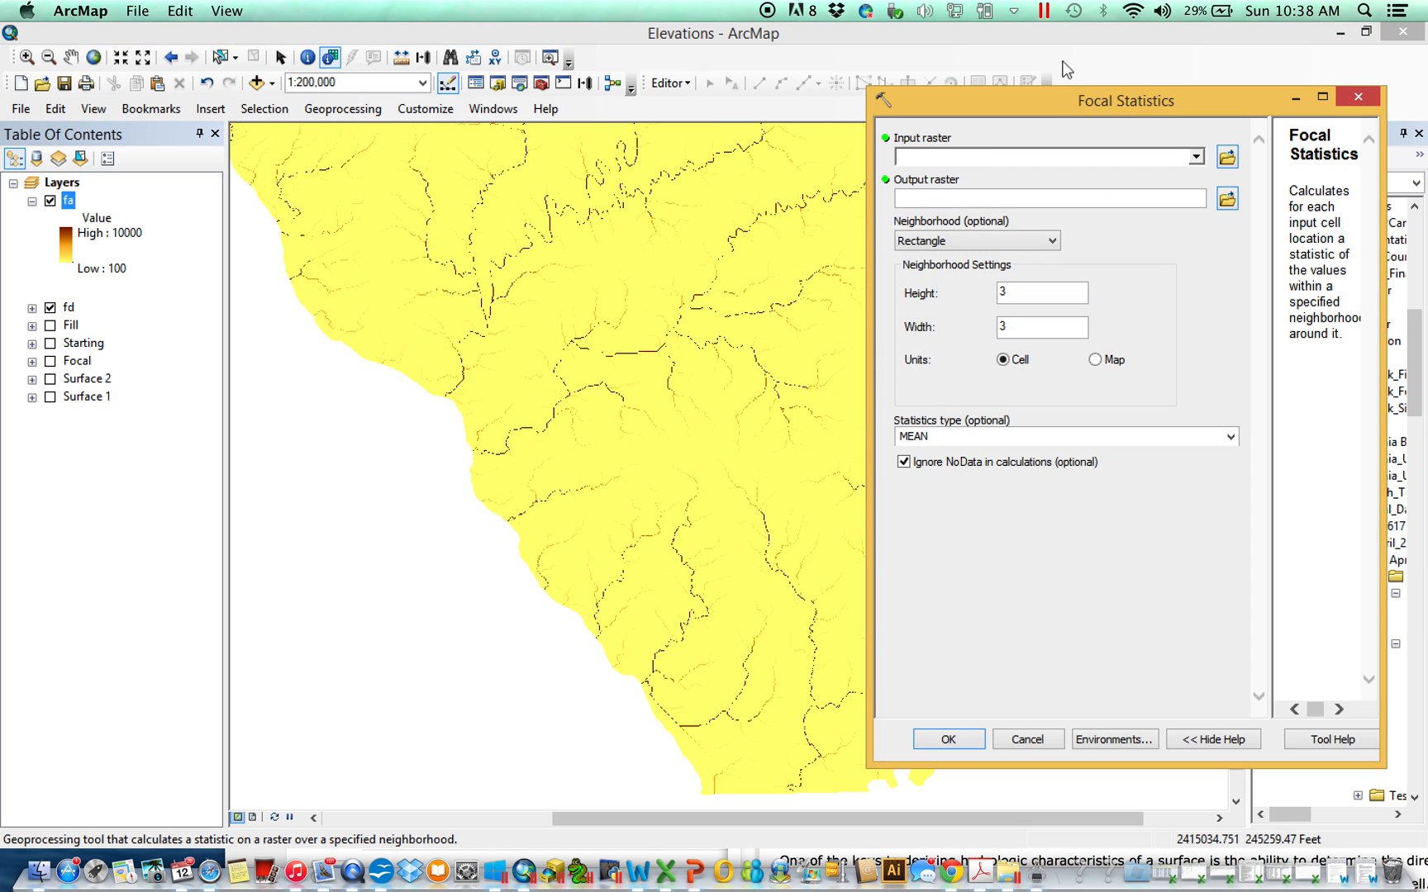
{"action": "left_click_drag", "start_coordinate": [1011, 116], "coordinate": [793, 194]}
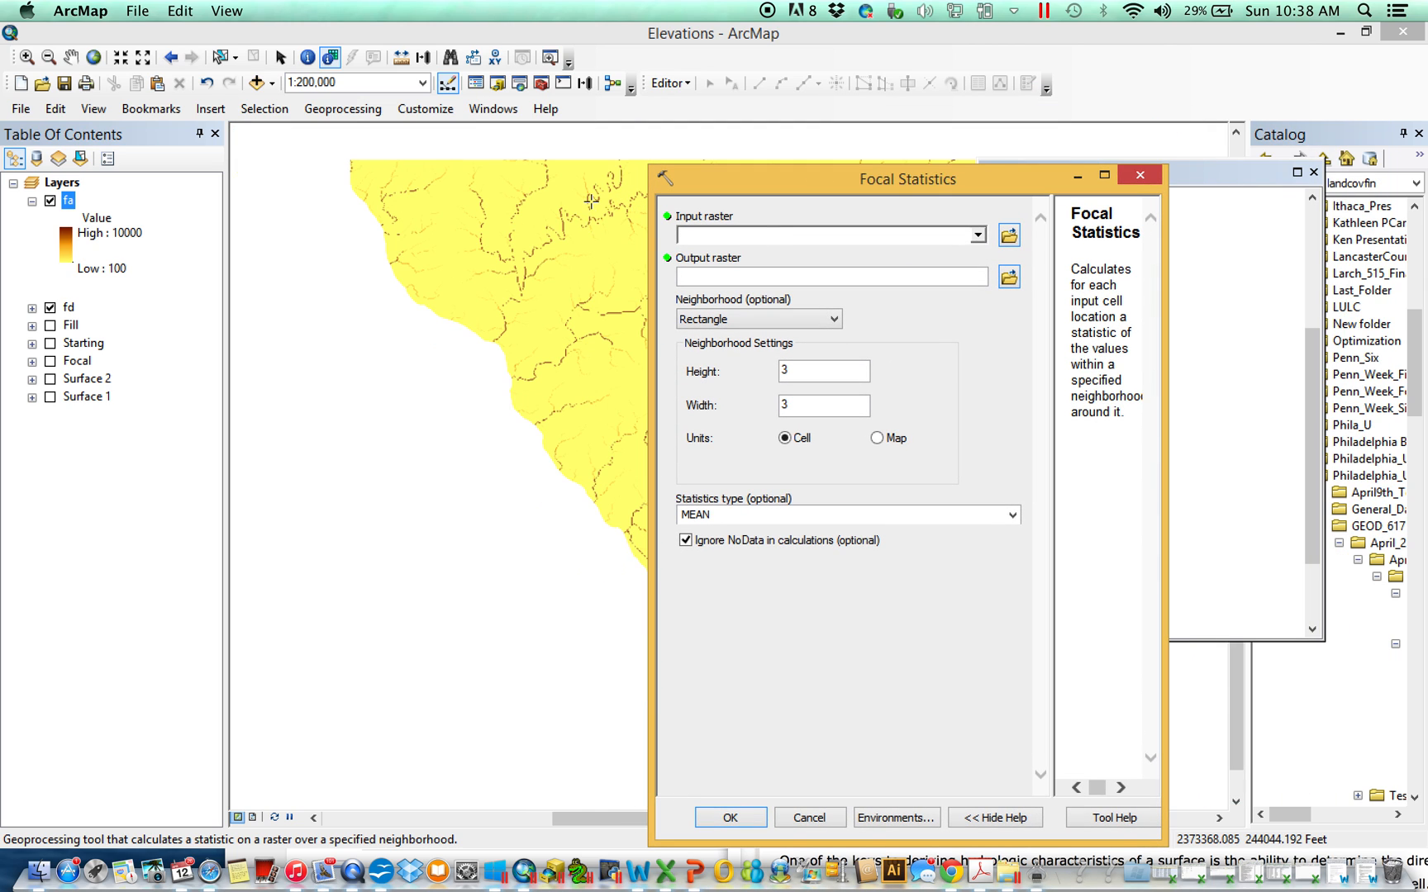
{"action": "left_click_drag", "start_coordinate": [801, 174], "coordinate": [928, 168]}
{"action": "left_click", "coordinate": [596, 271]}
{"action": "left_click_drag", "start_coordinate": [597, 271], "coordinate": [526, 402]}
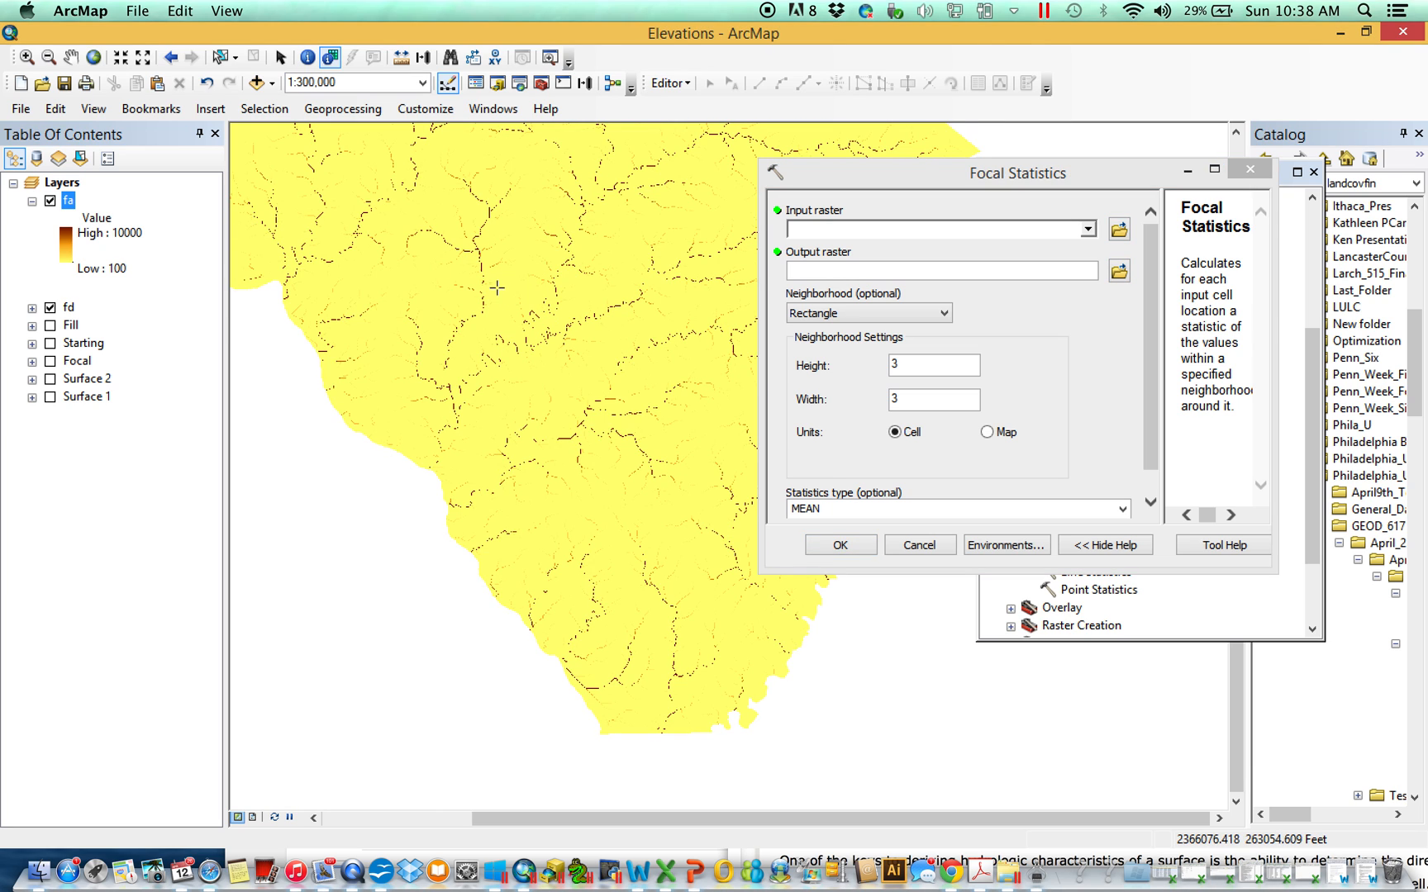
Use fa as the Focal Statistics input raster and set the output raster to focfa in the Video_Outputs folder.
{"action": "scroll", "coordinate": [492, 377], "scroll_direction": "down", "scroll_amount": 1}
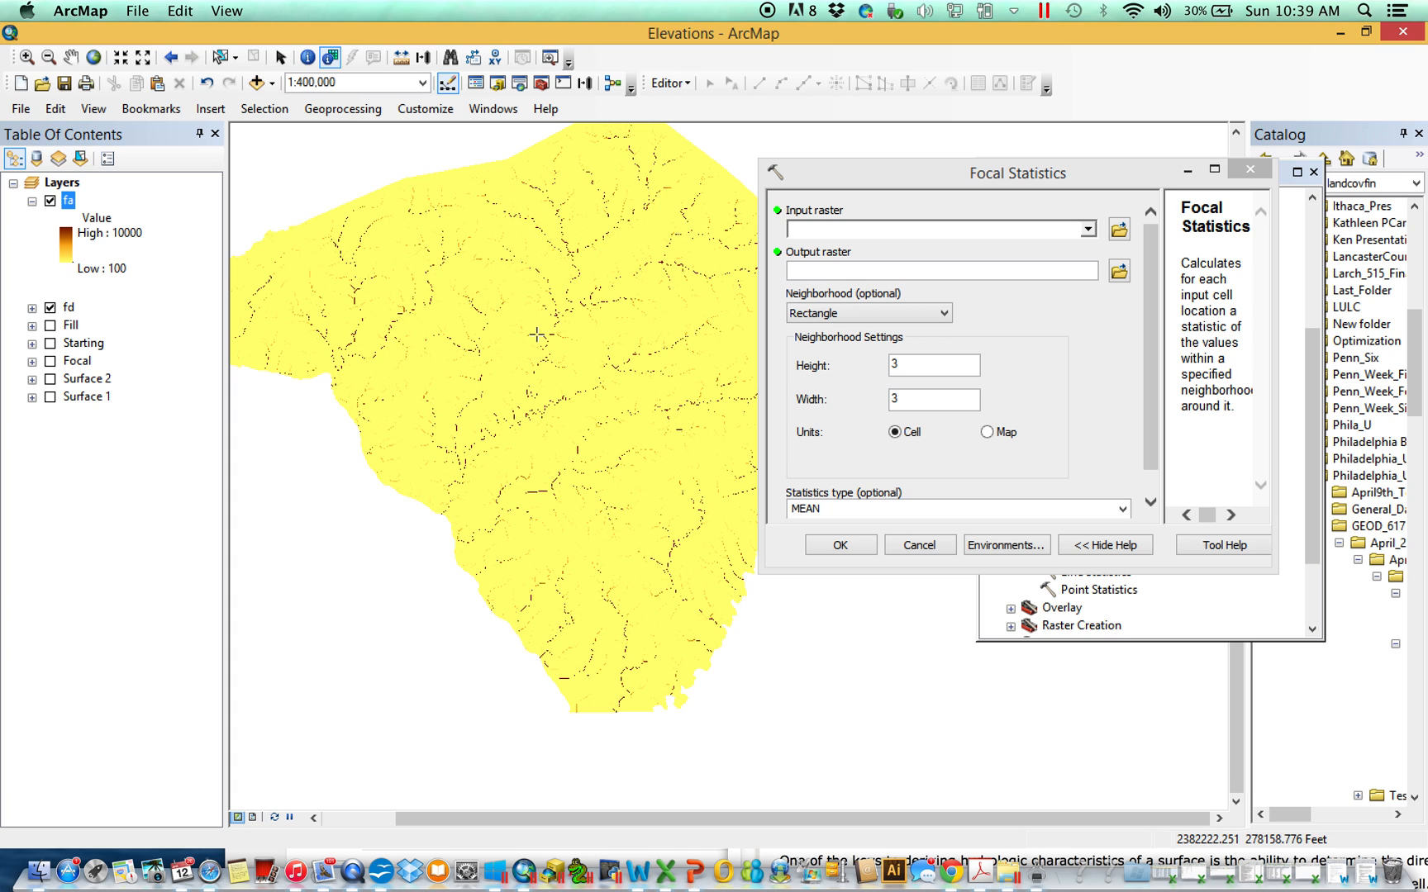
{"action": "scroll", "coordinate": [537, 334], "scroll_direction": "up", "scroll_amount": 2}
{"action": "scroll", "coordinate": [537, 334], "scroll_direction": "down", "scroll_amount": 2}
{"action": "left_click_drag", "start_coordinate": [818, 230], "coordinate": [820, 233]}
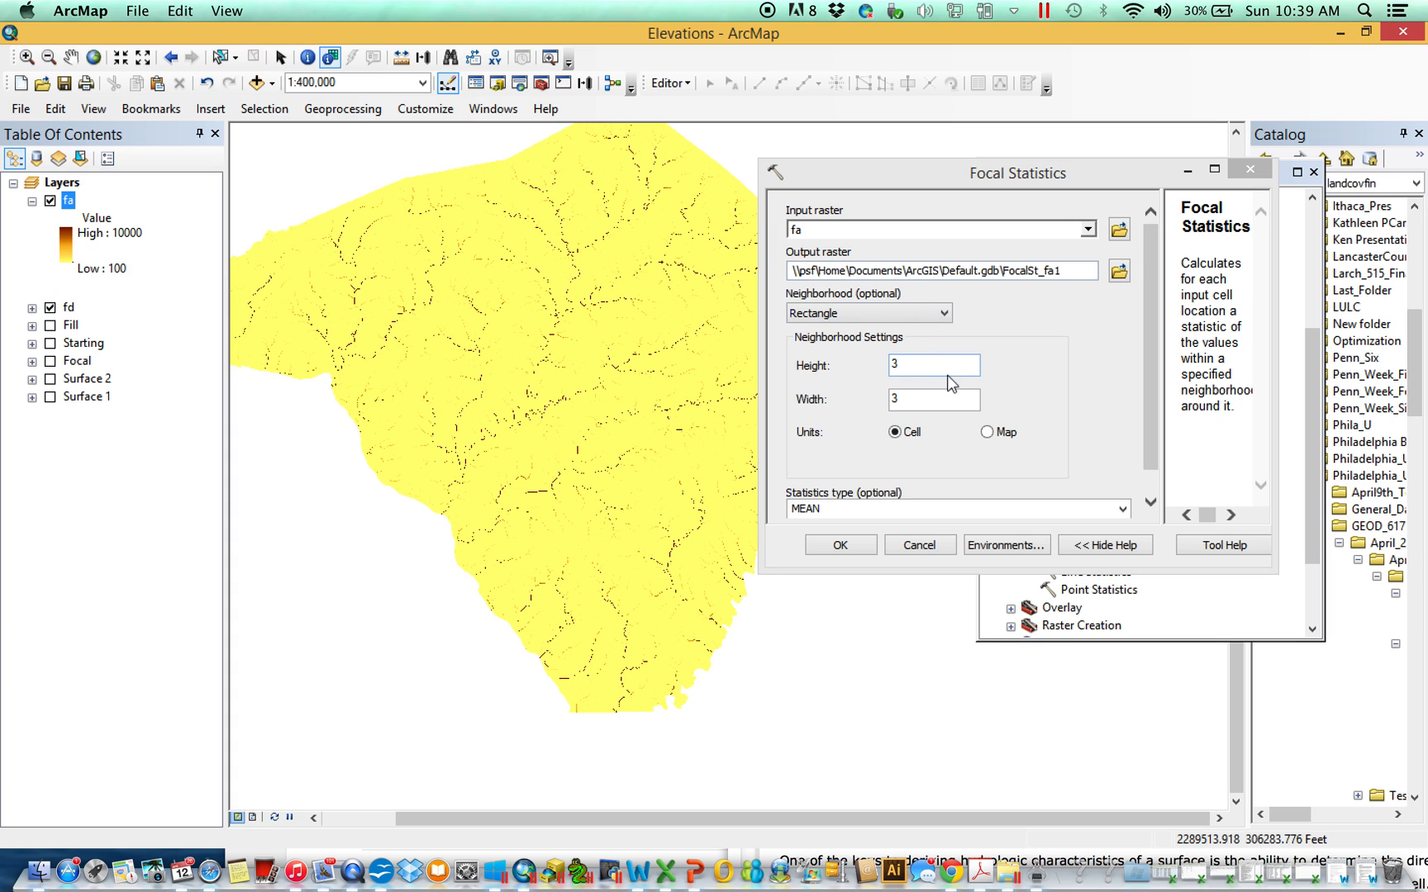
{"action": "left_click", "coordinate": [1118, 271]}
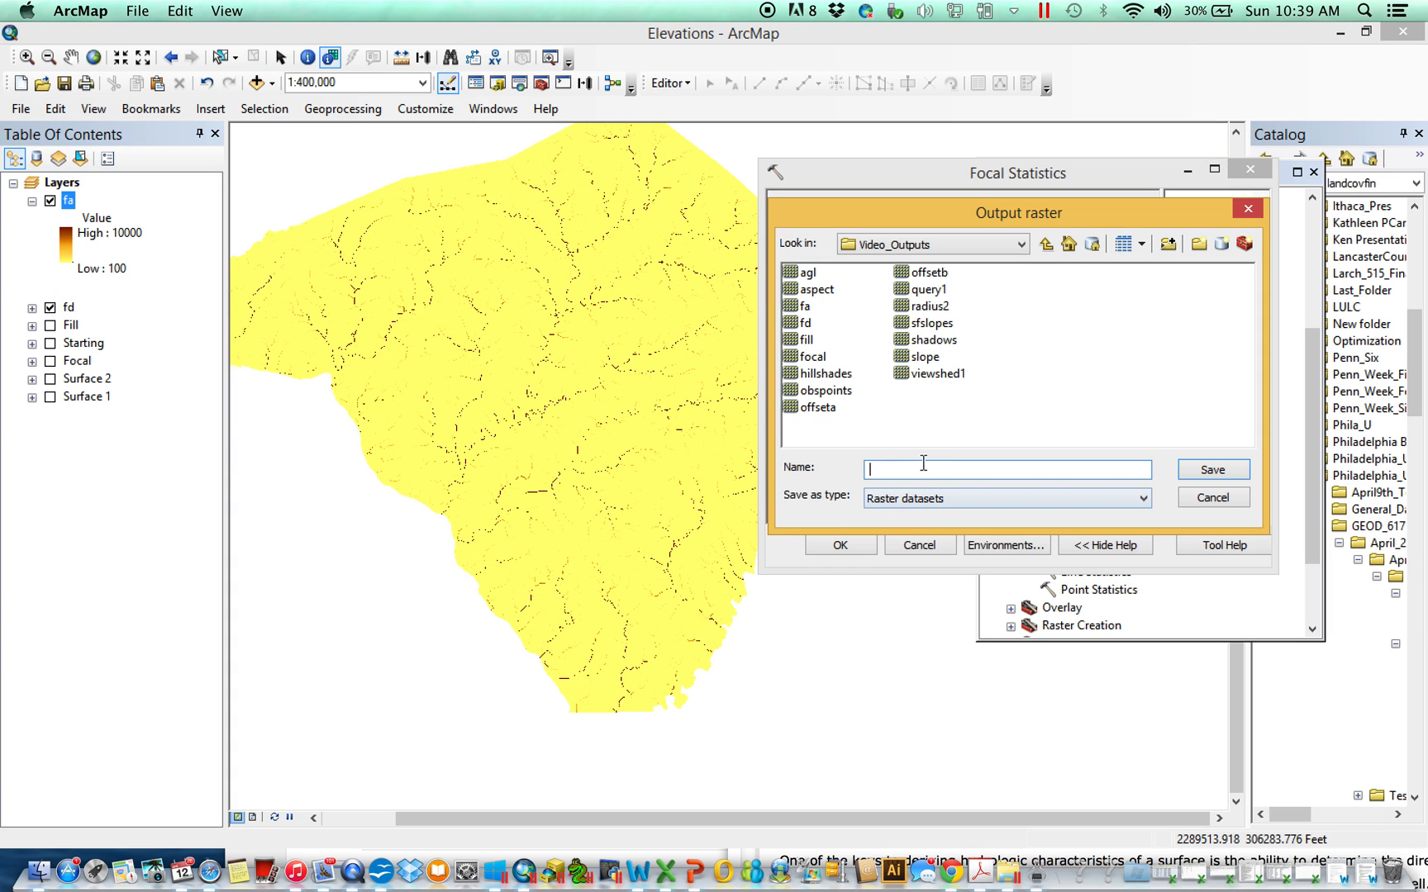
{"action": "type", "text": "focfa"}
{"action": "key", "text": "Return"}
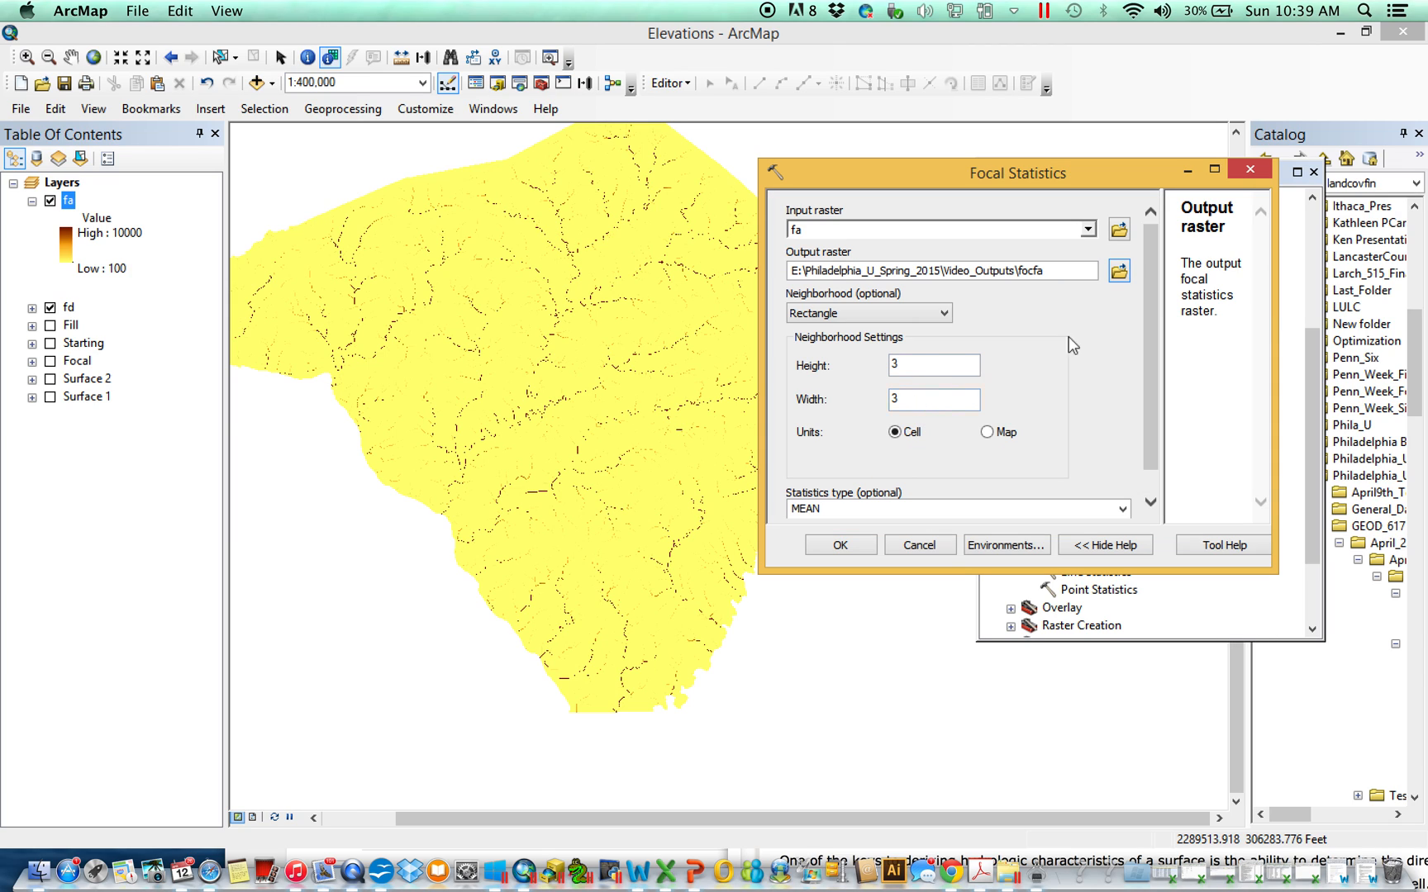
Set the Focal Statistics type to MAXIMUM.
{"action": "scroll", "coordinate": [1154, 358], "scroll_direction": "down", "scroll_amount": 2}
{"action": "left_click", "coordinate": [1122, 483]}
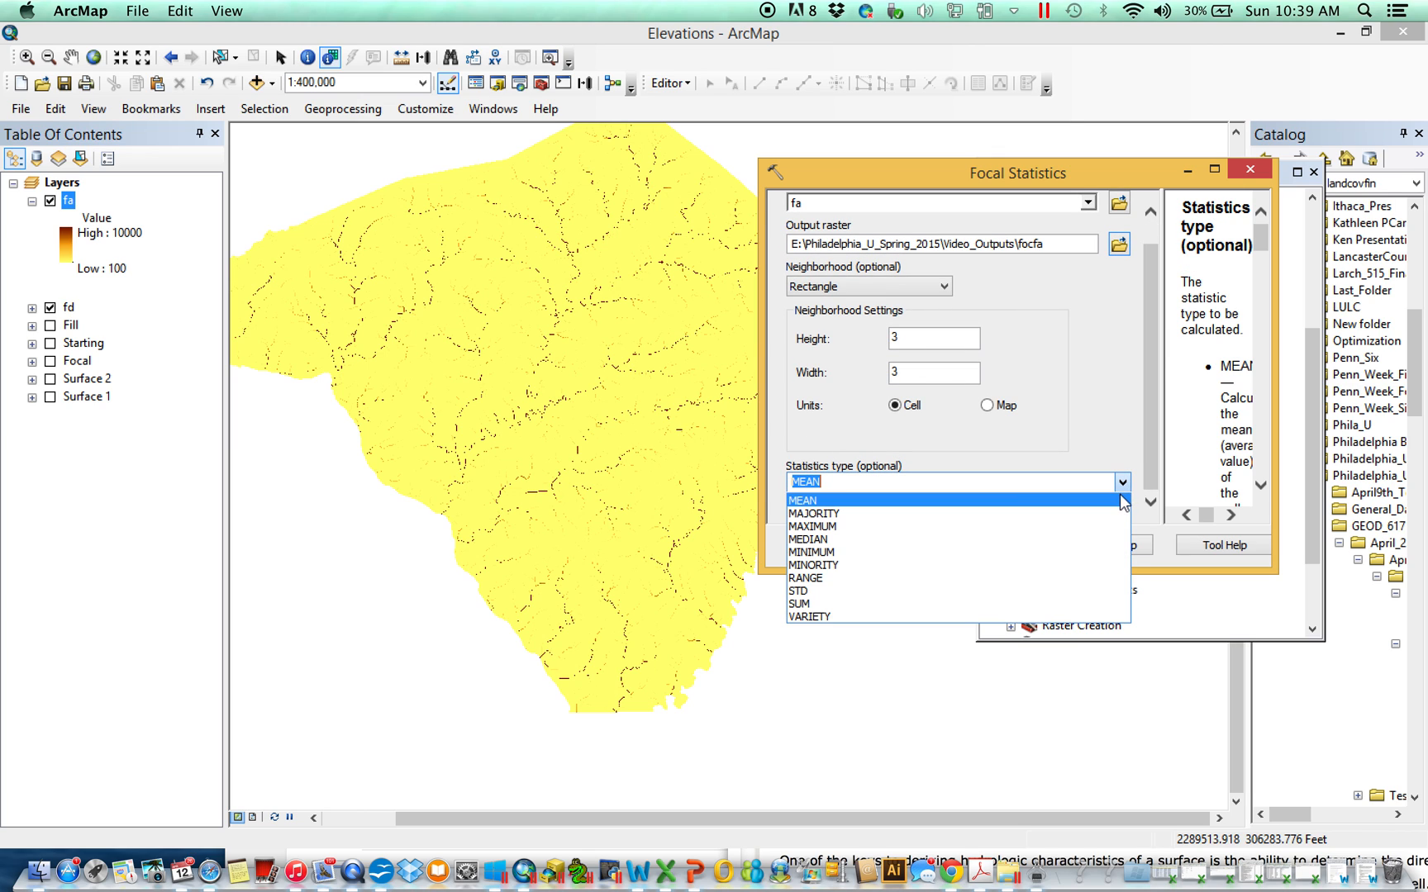
{"action": "left_click", "coordinate": [814, 527]}
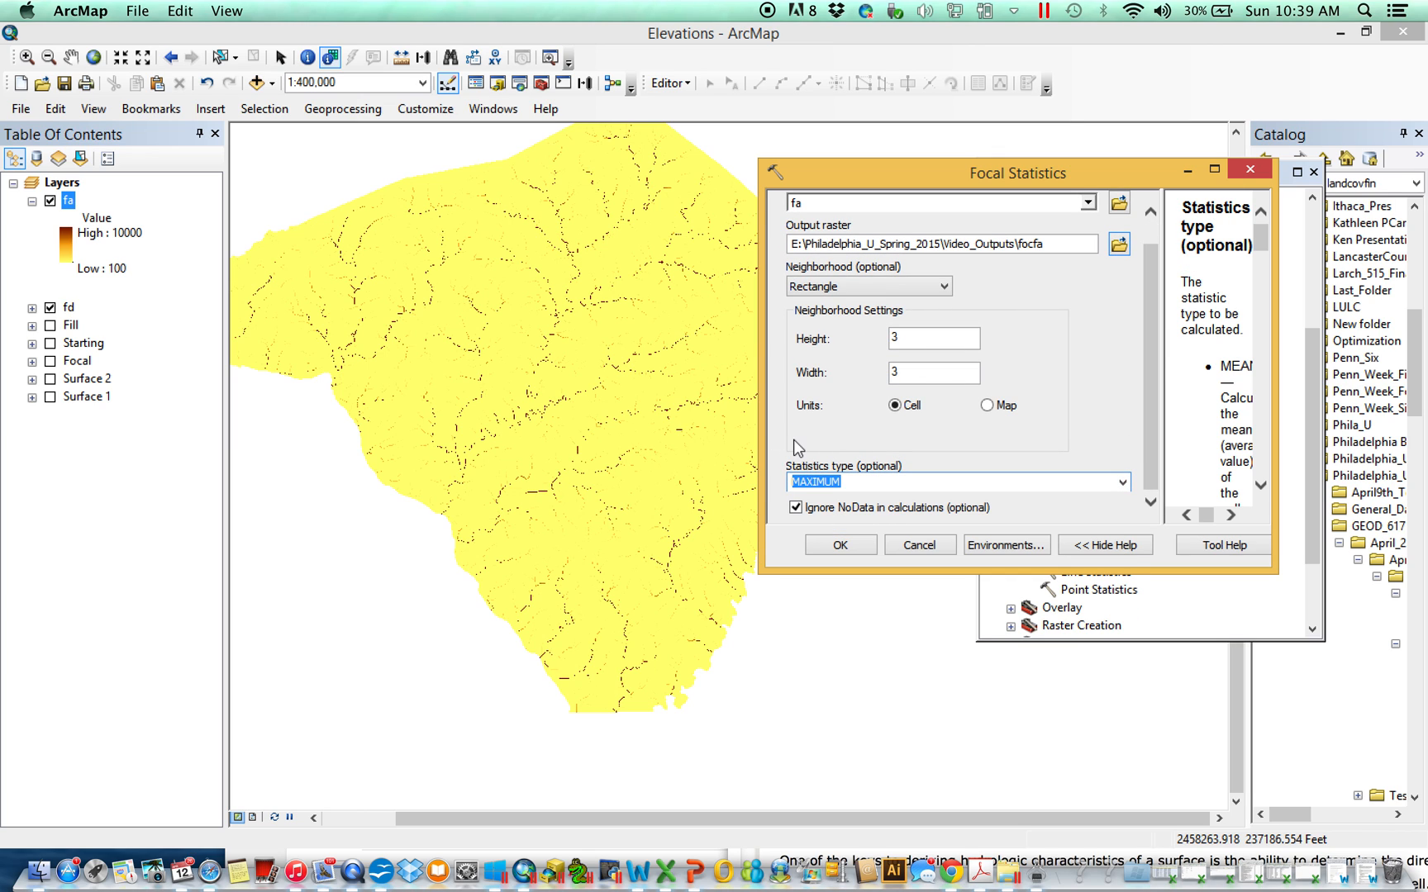
Examine the individual cells of a stream line in the fa raster, and return to the overall extent.
{"action": "scroll", "coordinate": [519, 473], "scroll_direction": "down", "scroll_amount": 4}
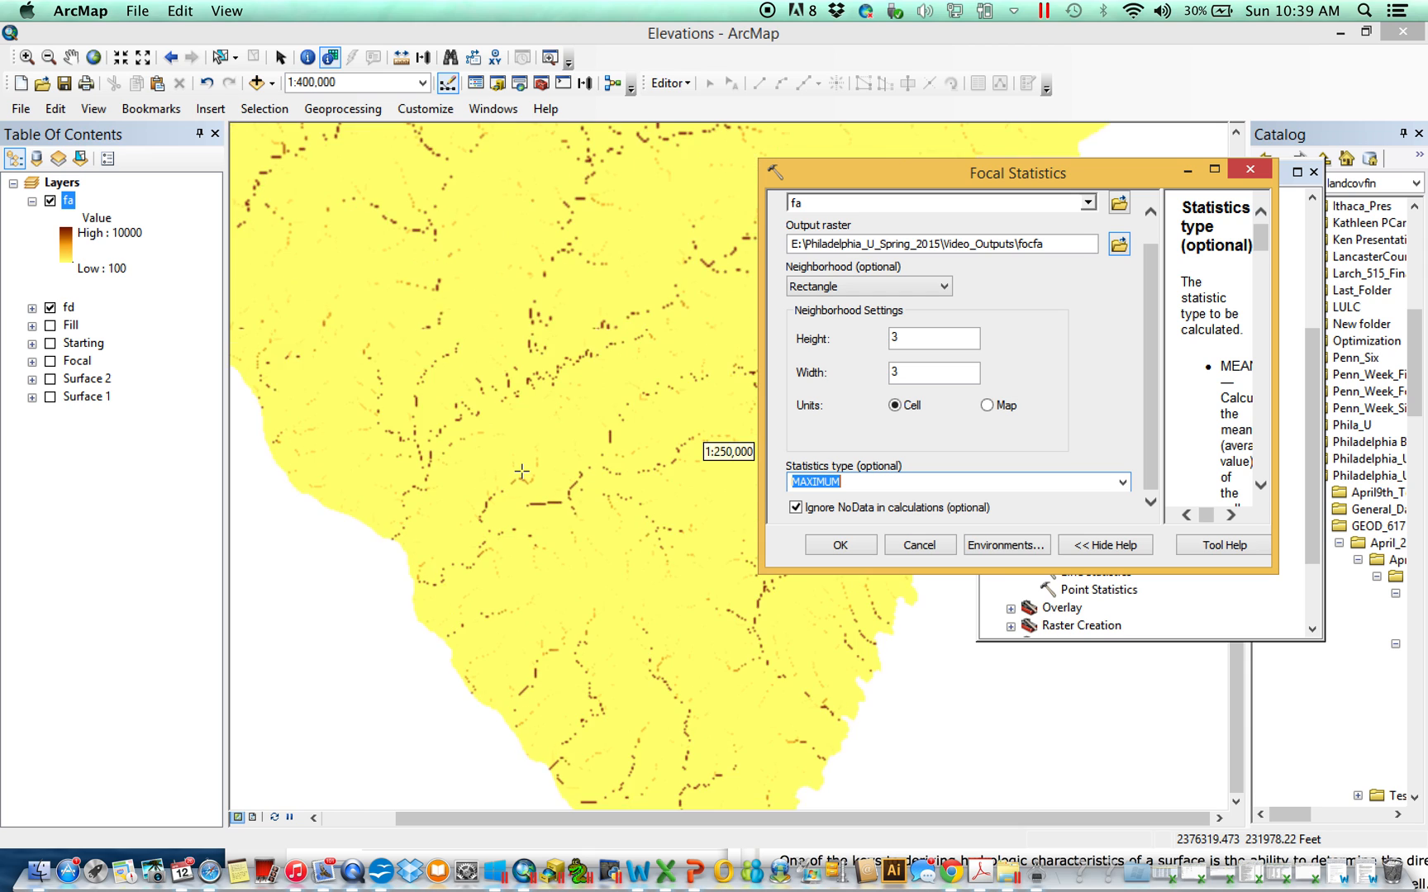
{"action": "scroll", "coordinate": [519, 472], "scroll_direction": "down", "scroll_amount": 2}
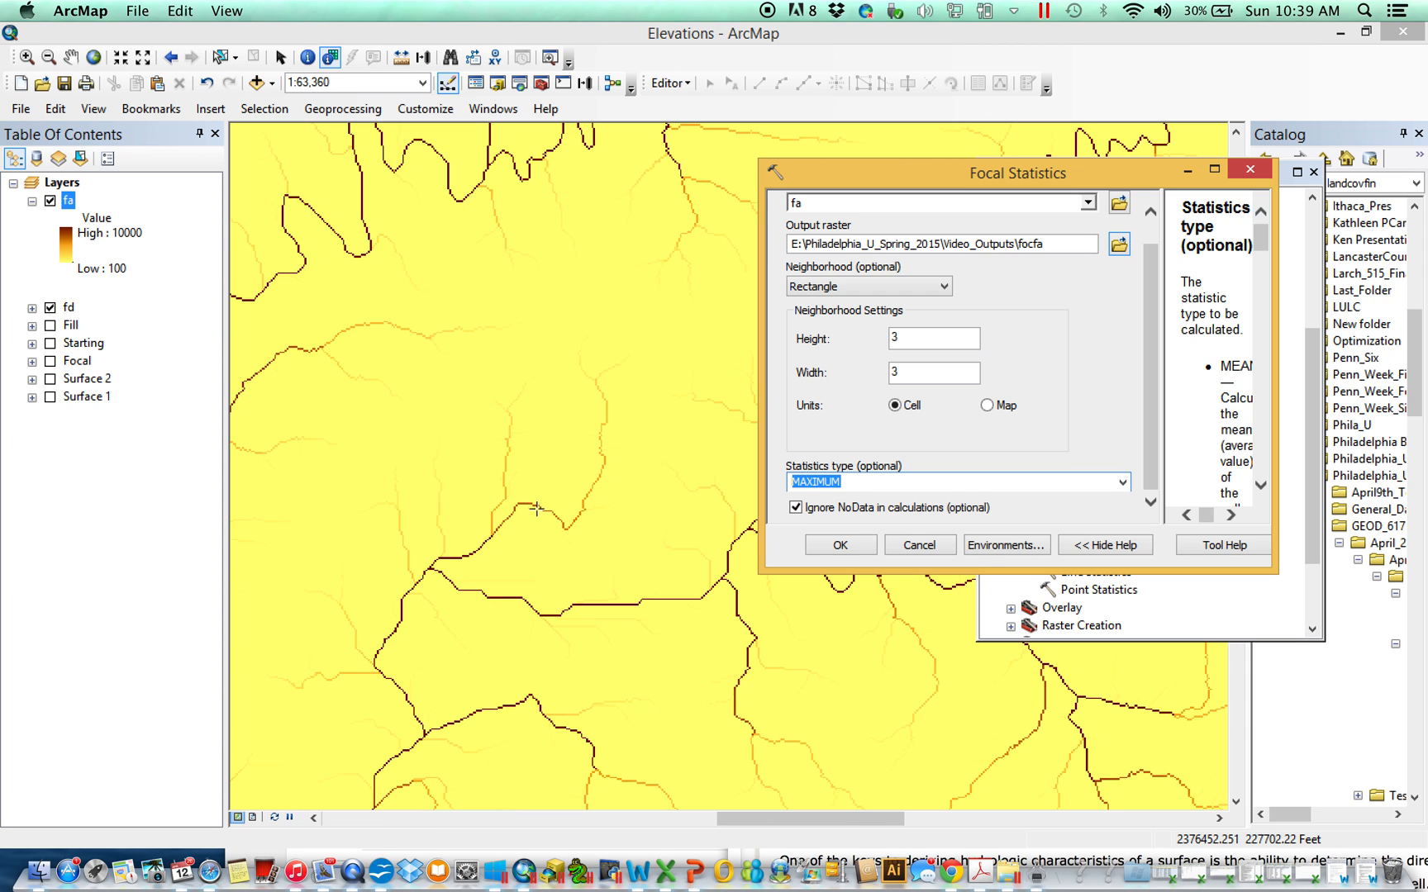
{"action": "scroll", "coordinate": [525, 500], "scroll_direction": "down", "scroll_amount": 3}
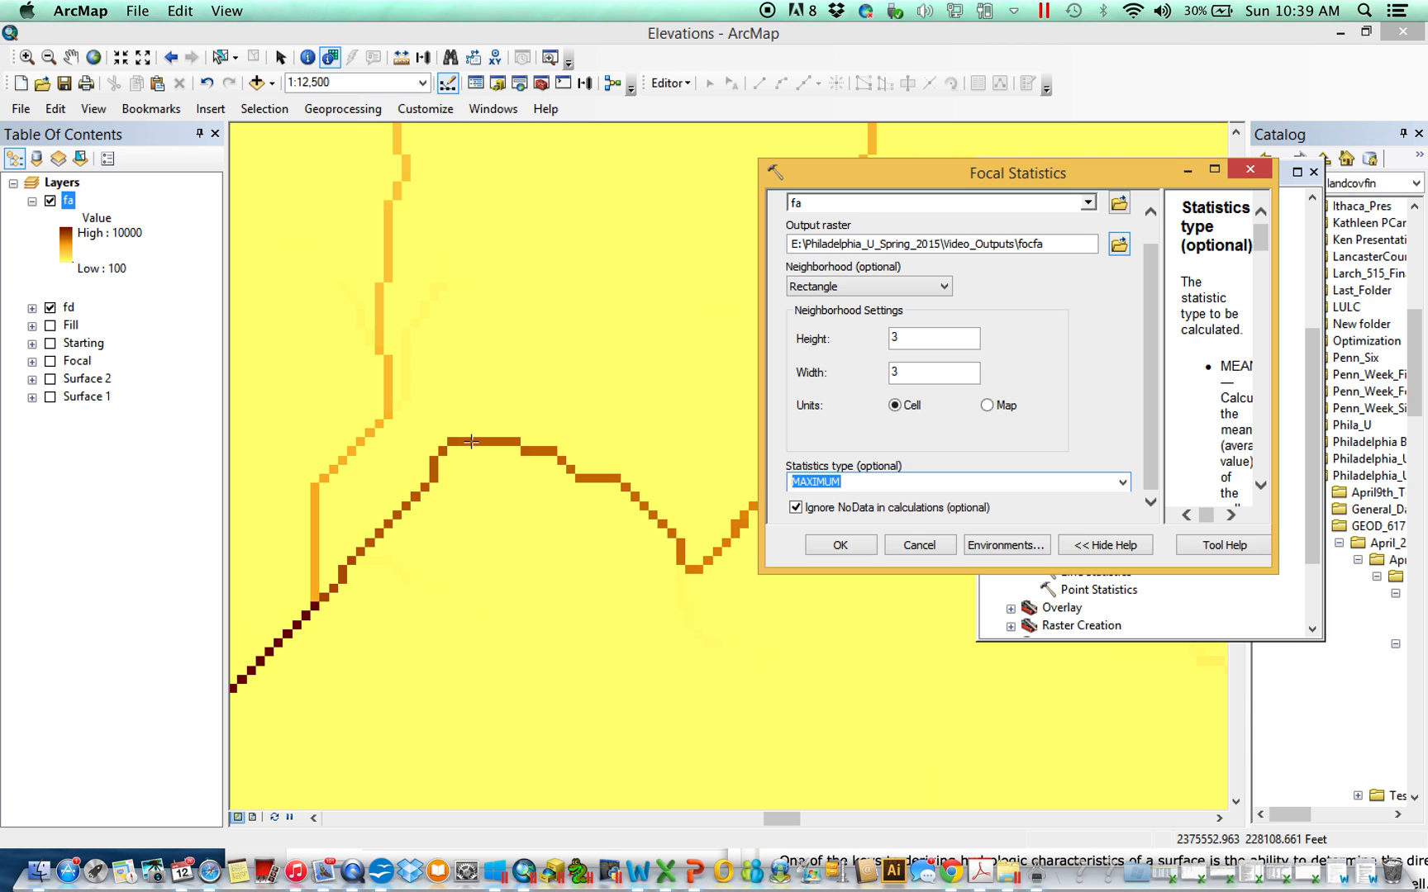
{"action": "scroll", "coordinate": [473, 442], "scroll_direction": "up", "scroll_amount": 5}
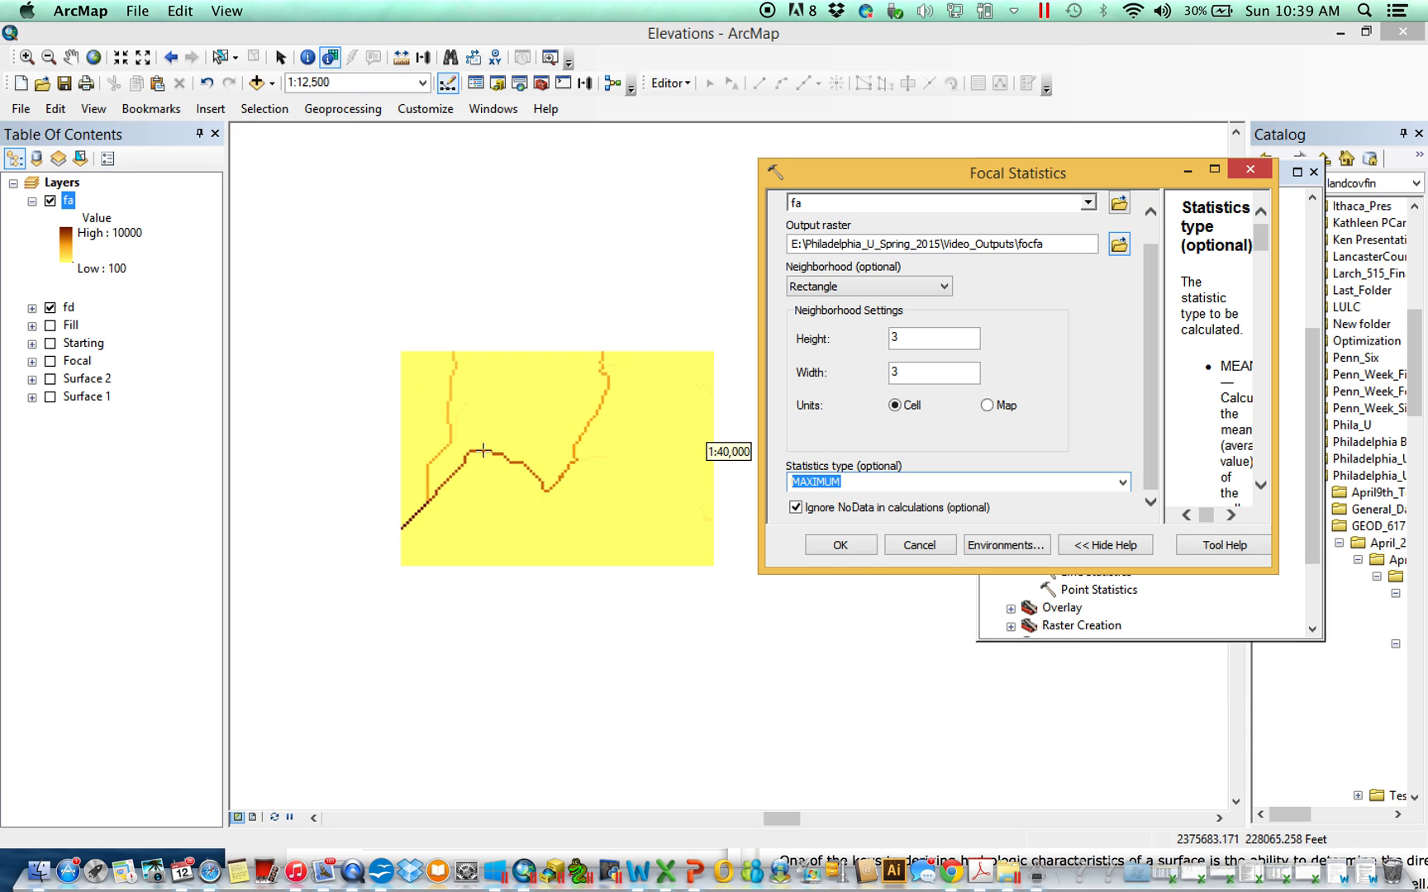
{"action": "scroll", "coordinate": [483, 450], "scroll_direction": "up", "scroll_amount": 5}
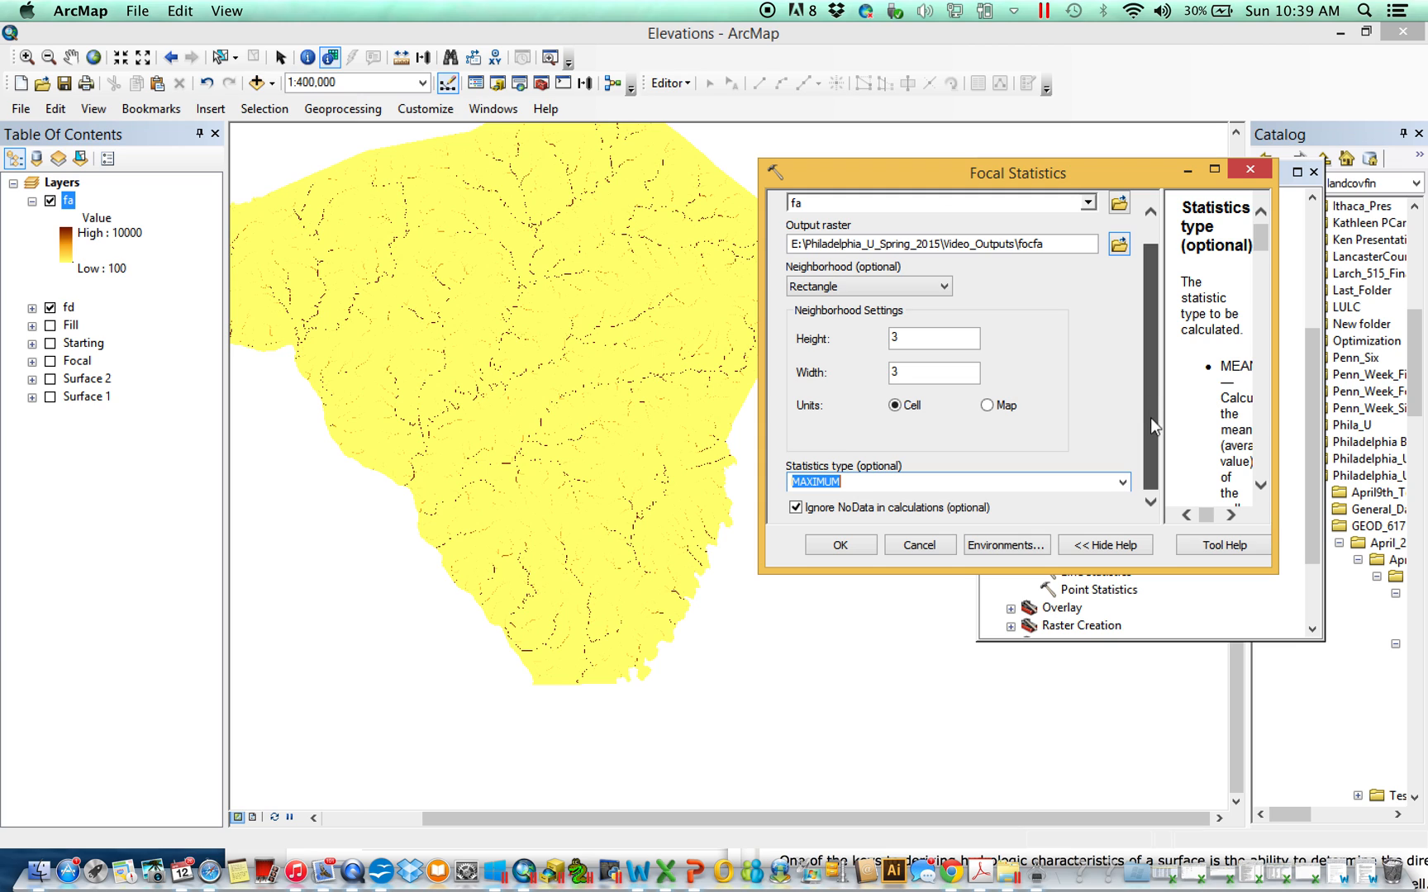
Run the Focal Statistics tool and give the resulting focfa layer the symbology imported from fa.
{"action": "left_click", "coordinate": [839, 545]}
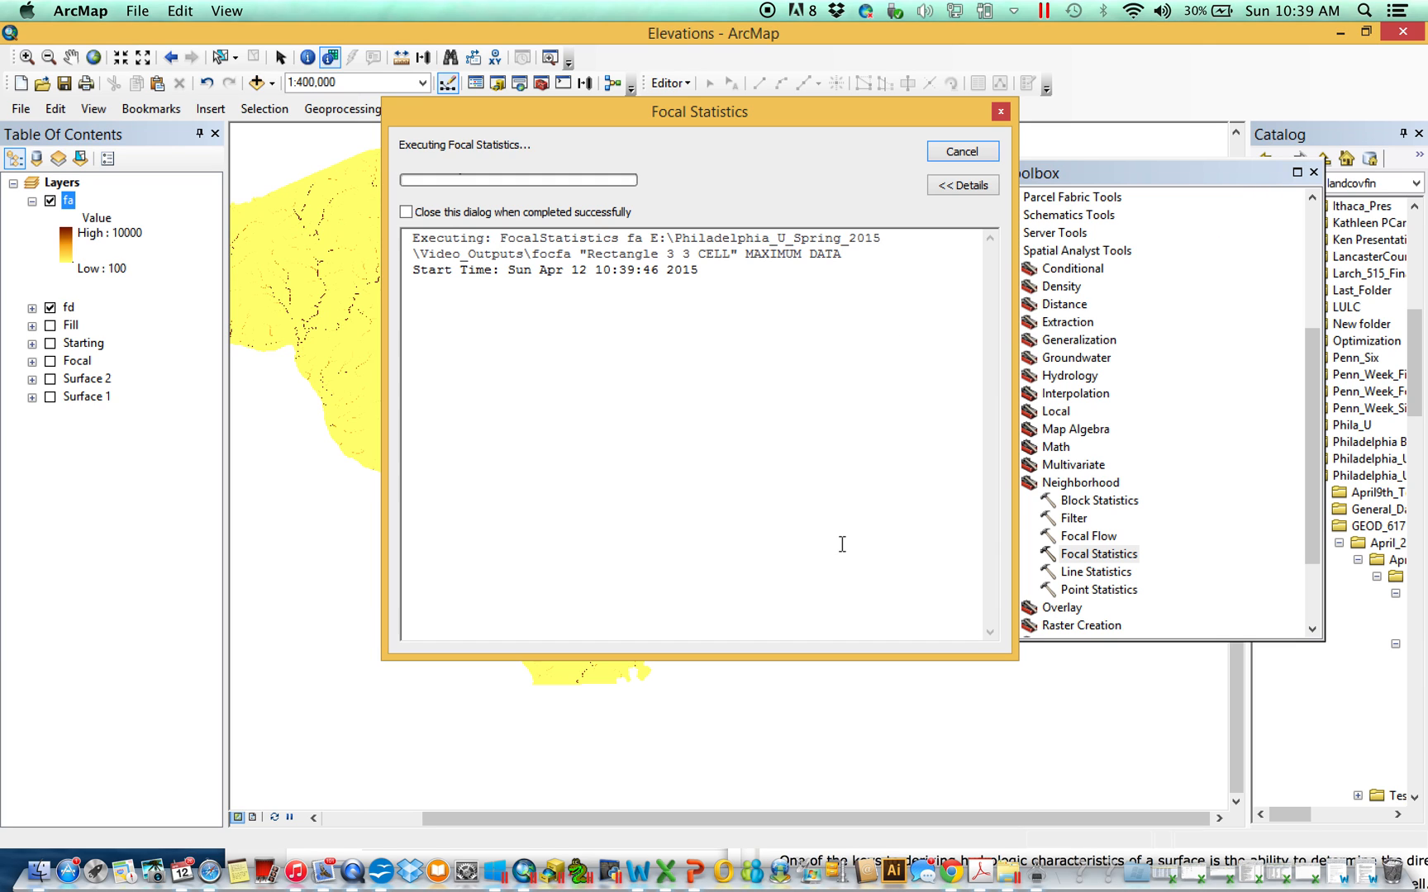
{"action": "left_click", "coordinate": [947, 156]}
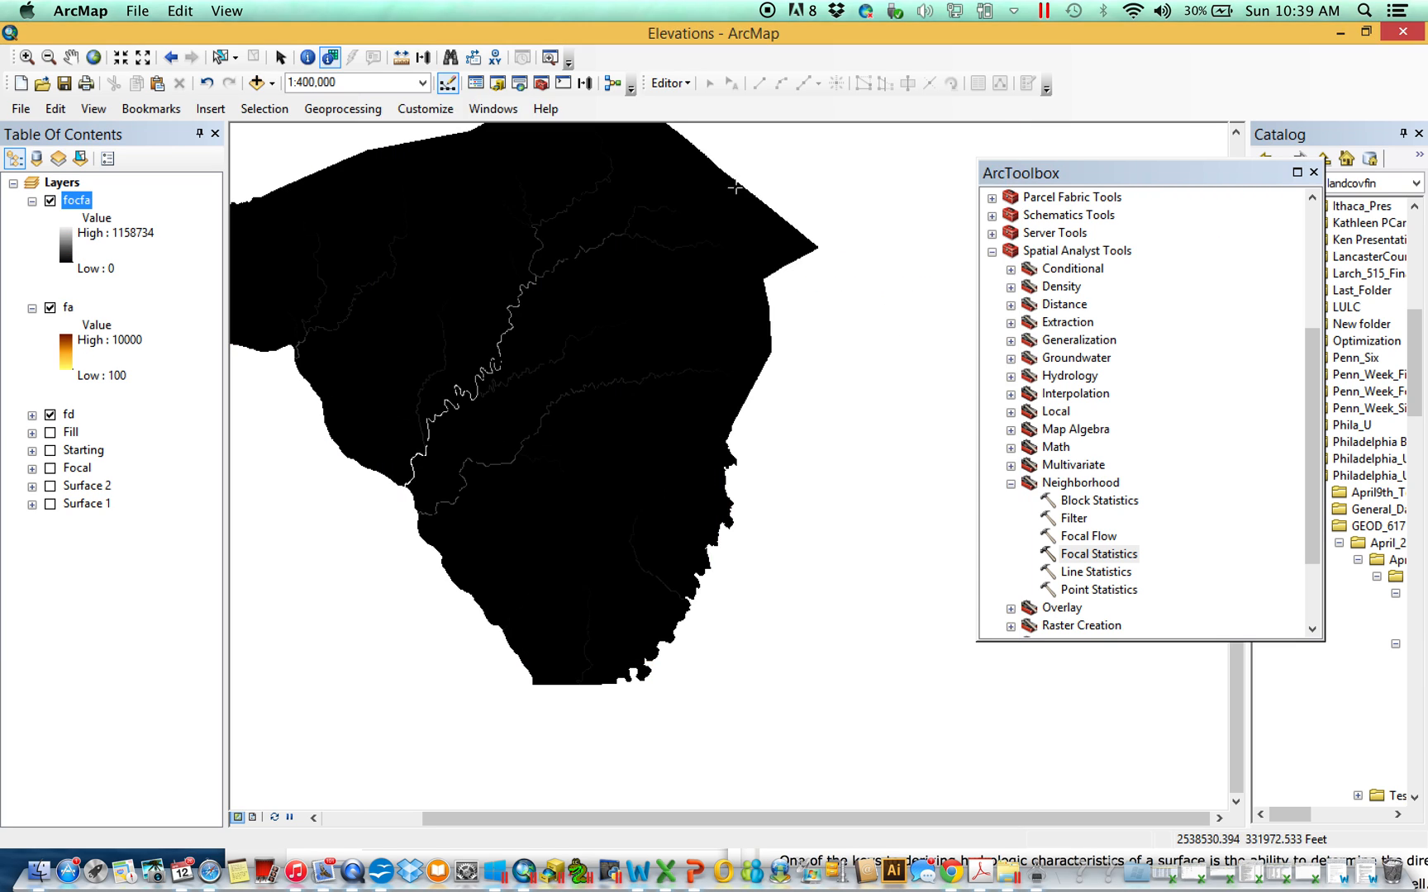
{"action": "right_click", "coordinate": [83, 206]}
{"action": "left_click", "coordinate": [157, 496]}
{"action": "left_click", "coordinate": [947, 271]}
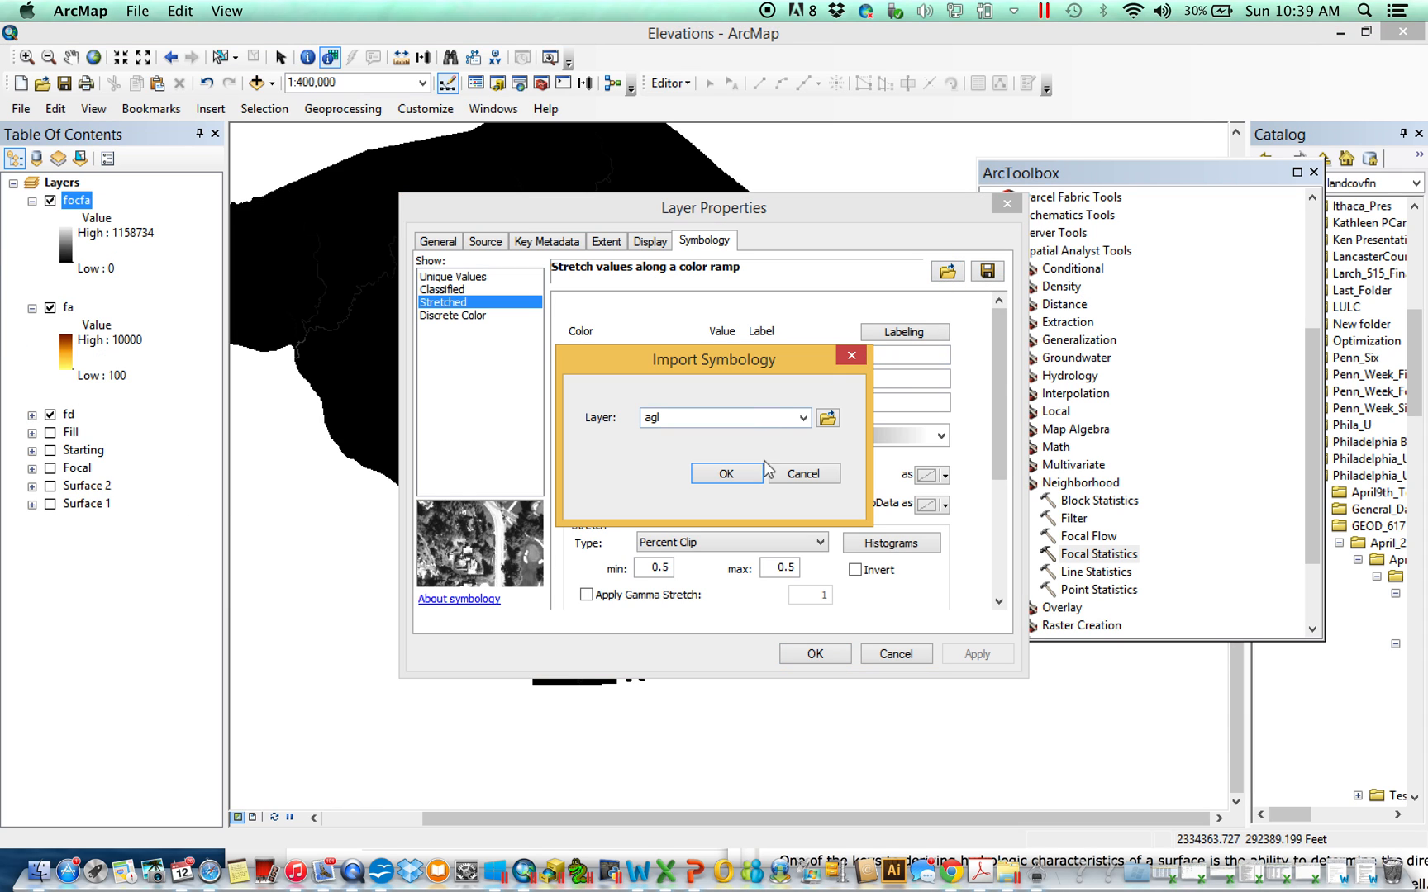
{"action": "left_click", "coordinate": [802, 417]}
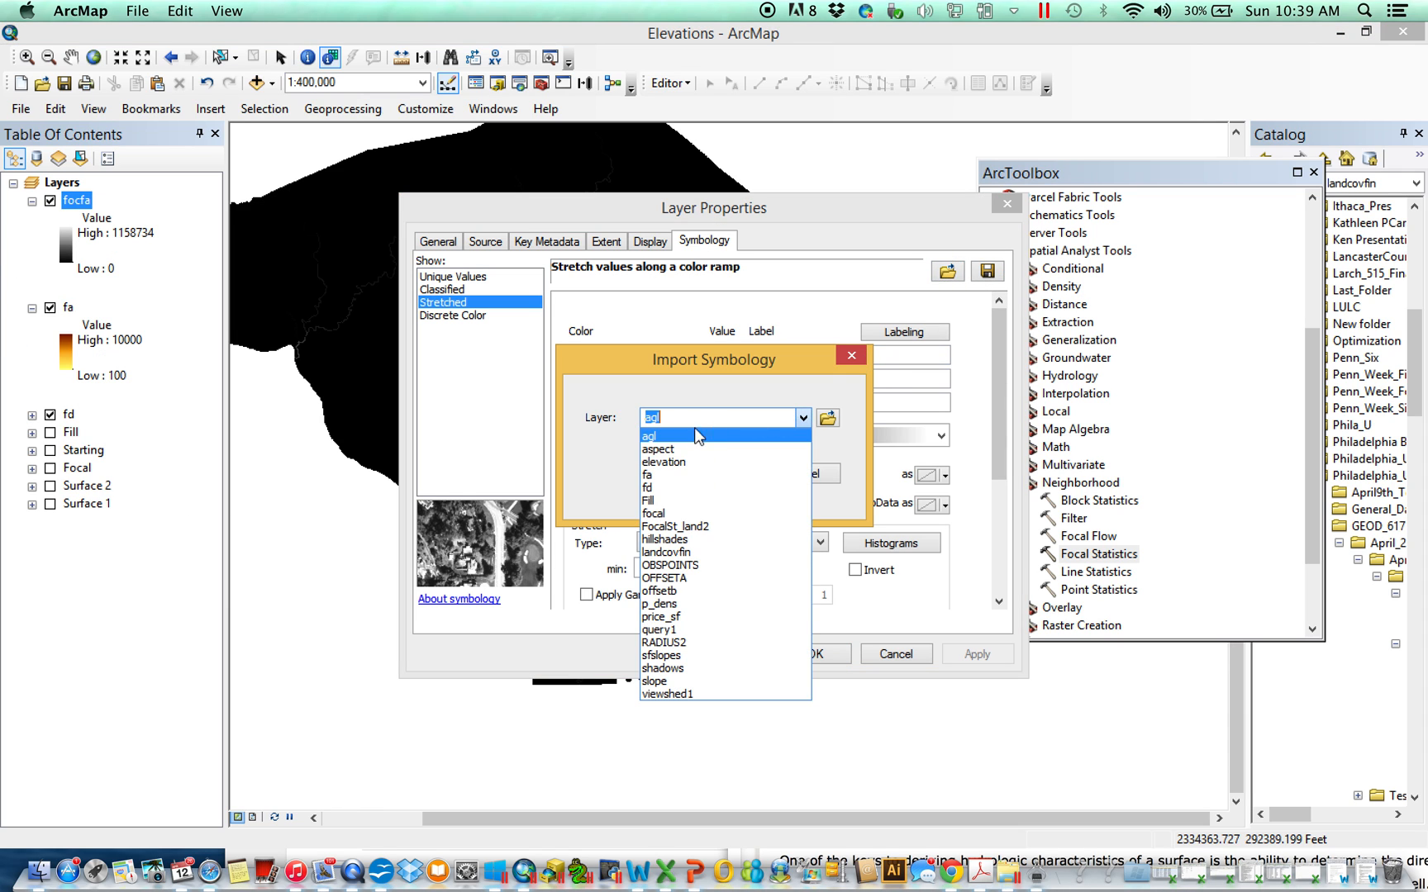
{"action": "left_click", "coordinate": [666, 475]}
{"action": "left_click", "coordinate": [727, 472]}
{"action": "left_click", "coordinate": [818, 654]}
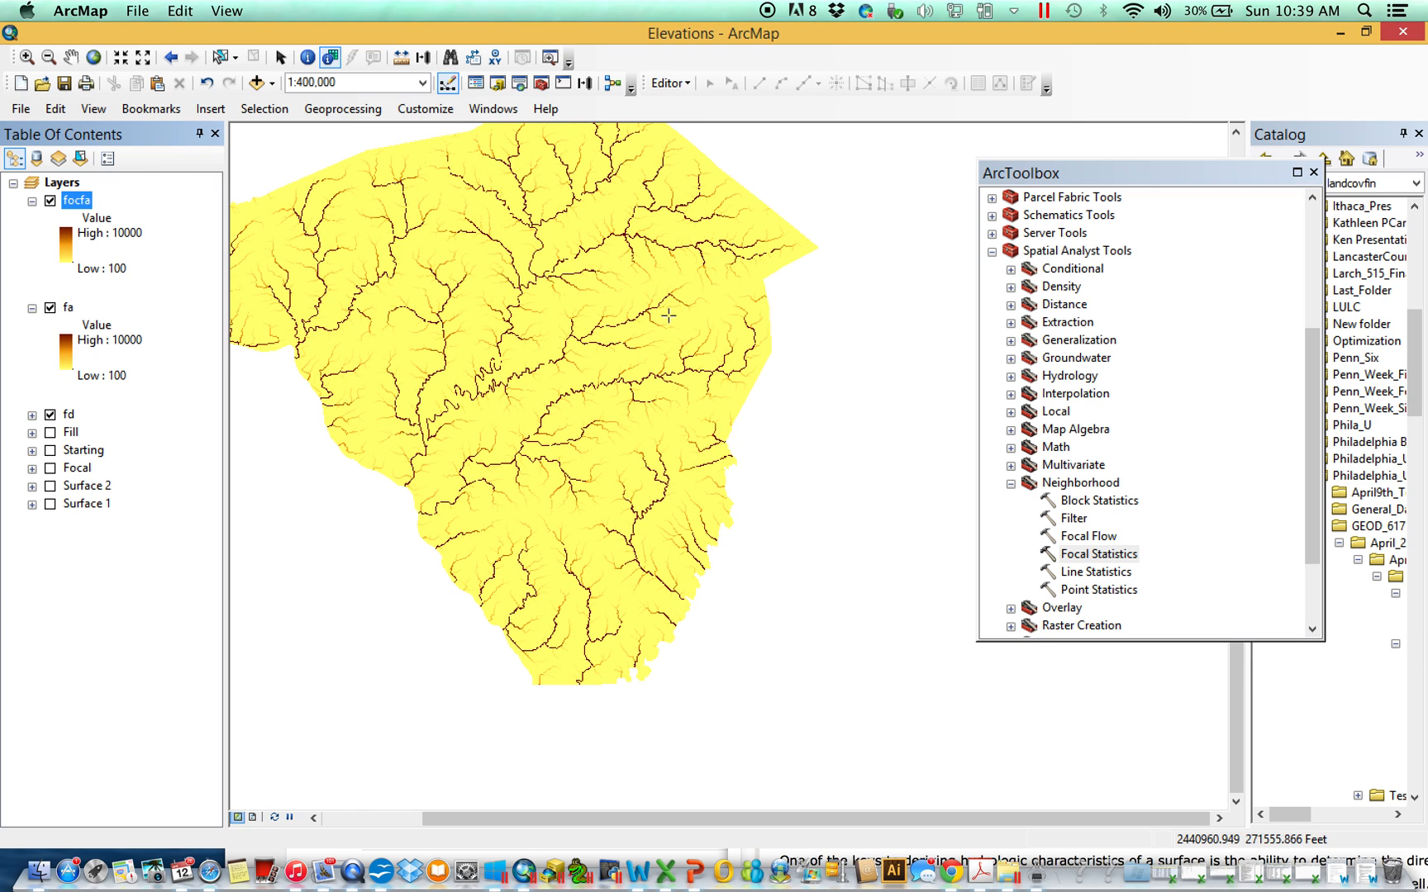
Examine the widened stream lines of the focfa raster at several map scales.
{"action": "left_click_drag", "start_coordinate": [390, 300], "coordinate": [488, 415]}
{"action": "scroll", "coordinate": [487, 415], "scroll_direction": "down", "scroll_amount": 1}
{"action": "scroll", "coordinate": [488, 415], "scroll_direction": "up", "scroll_amount": 2}
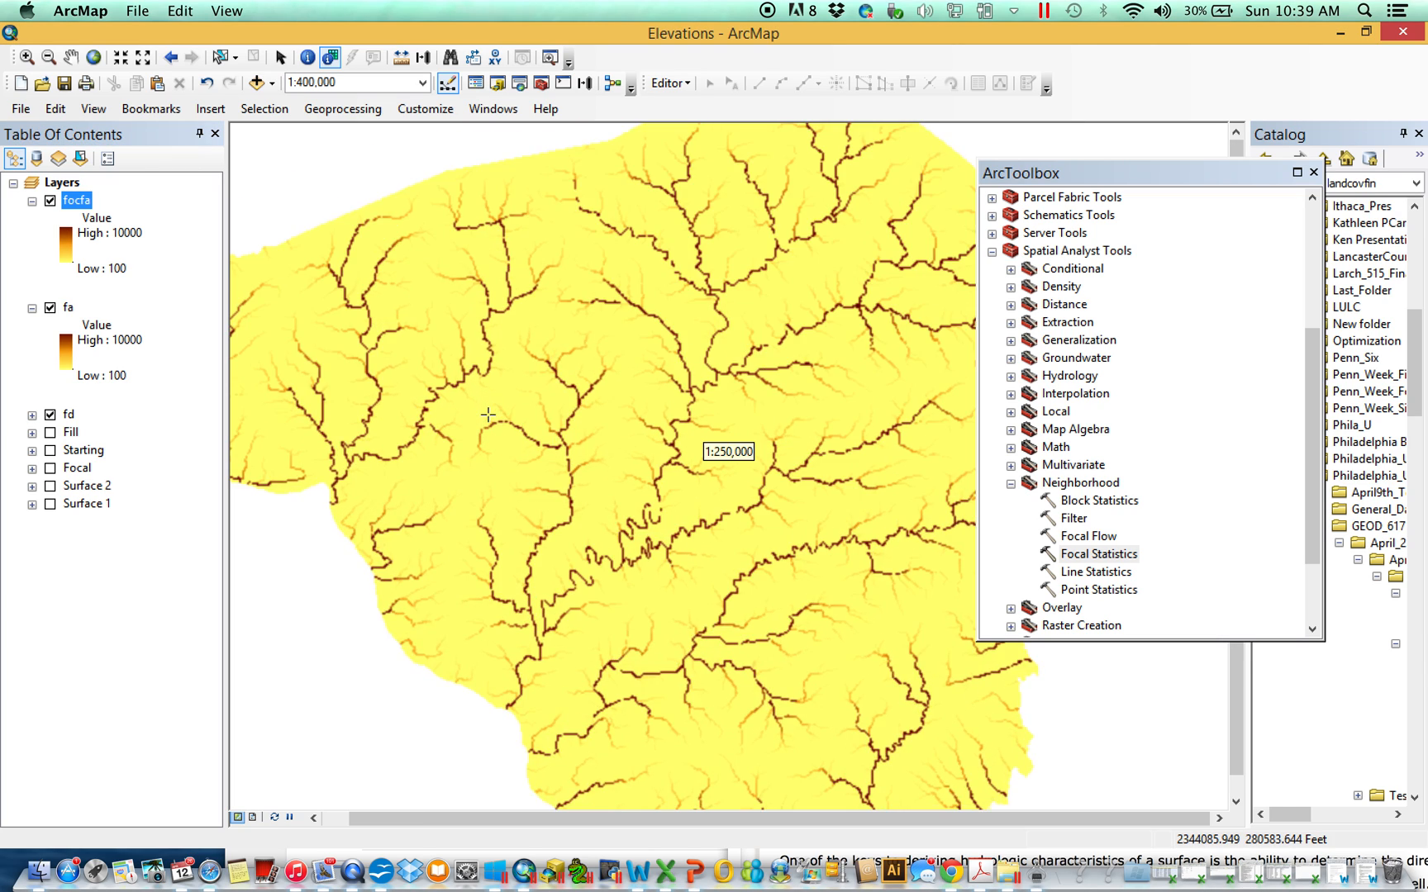
{"action": "scroll", "coordinate": [507, 411], "scroll_direction": "up", "scroll_amount": 1}
{"action": "scroll", "coordinate": [841, 455], "scroll_direction": "down", "scroll_amount": 3}
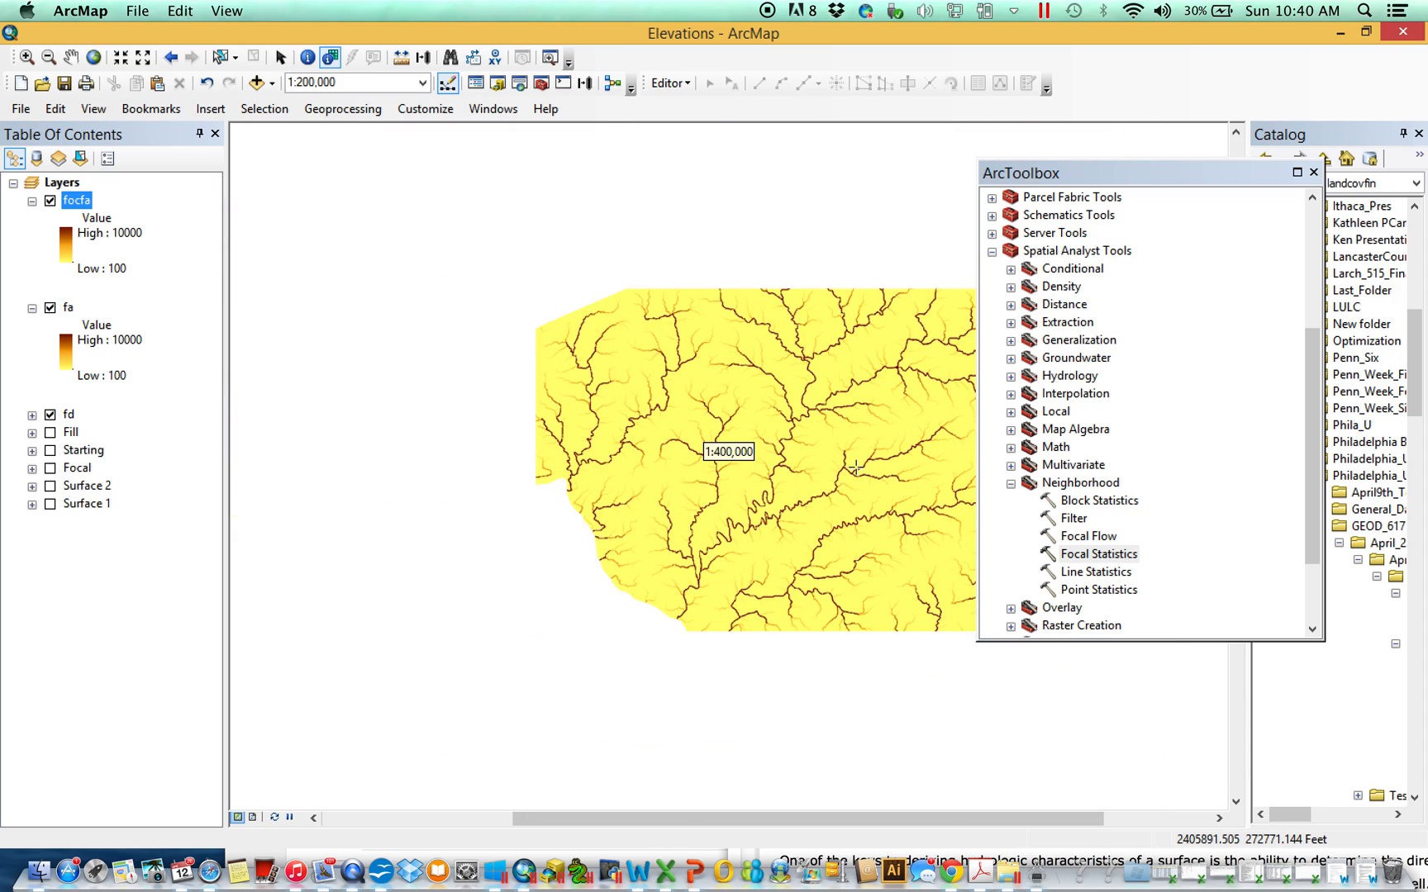
{"action": "left_click_drag", "start_coordinate": [872, 476], "coordinate": [667, 396]}
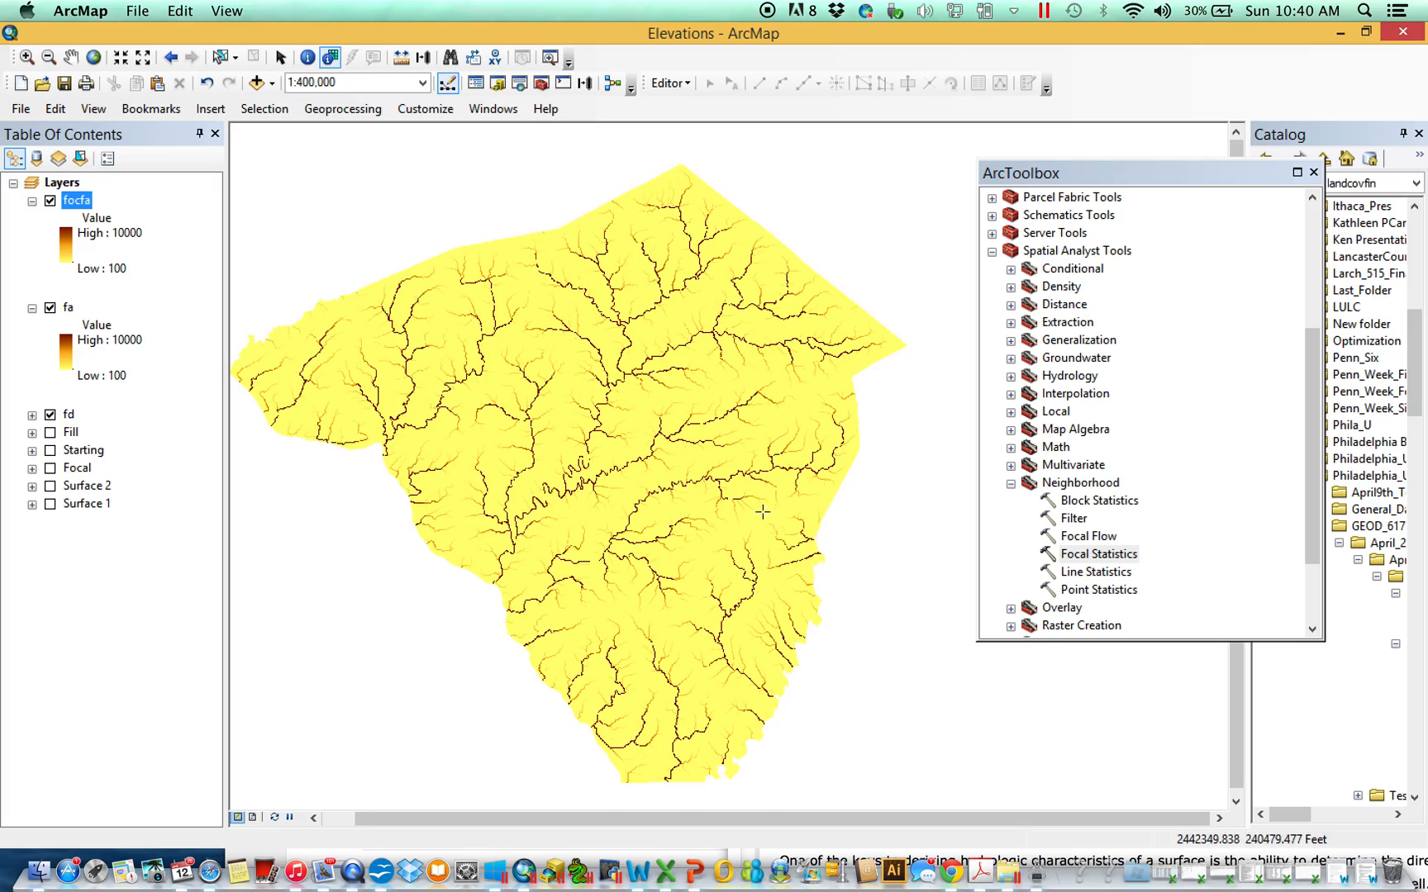
{"action": "scroll", "coordinate": [762, 513], "scroll_direction": "up", "scroll_amount": 1}
{"action": "scroll", "coordinate": [649, 508], "scroll_direction": "up", "scroll_amount": 1}
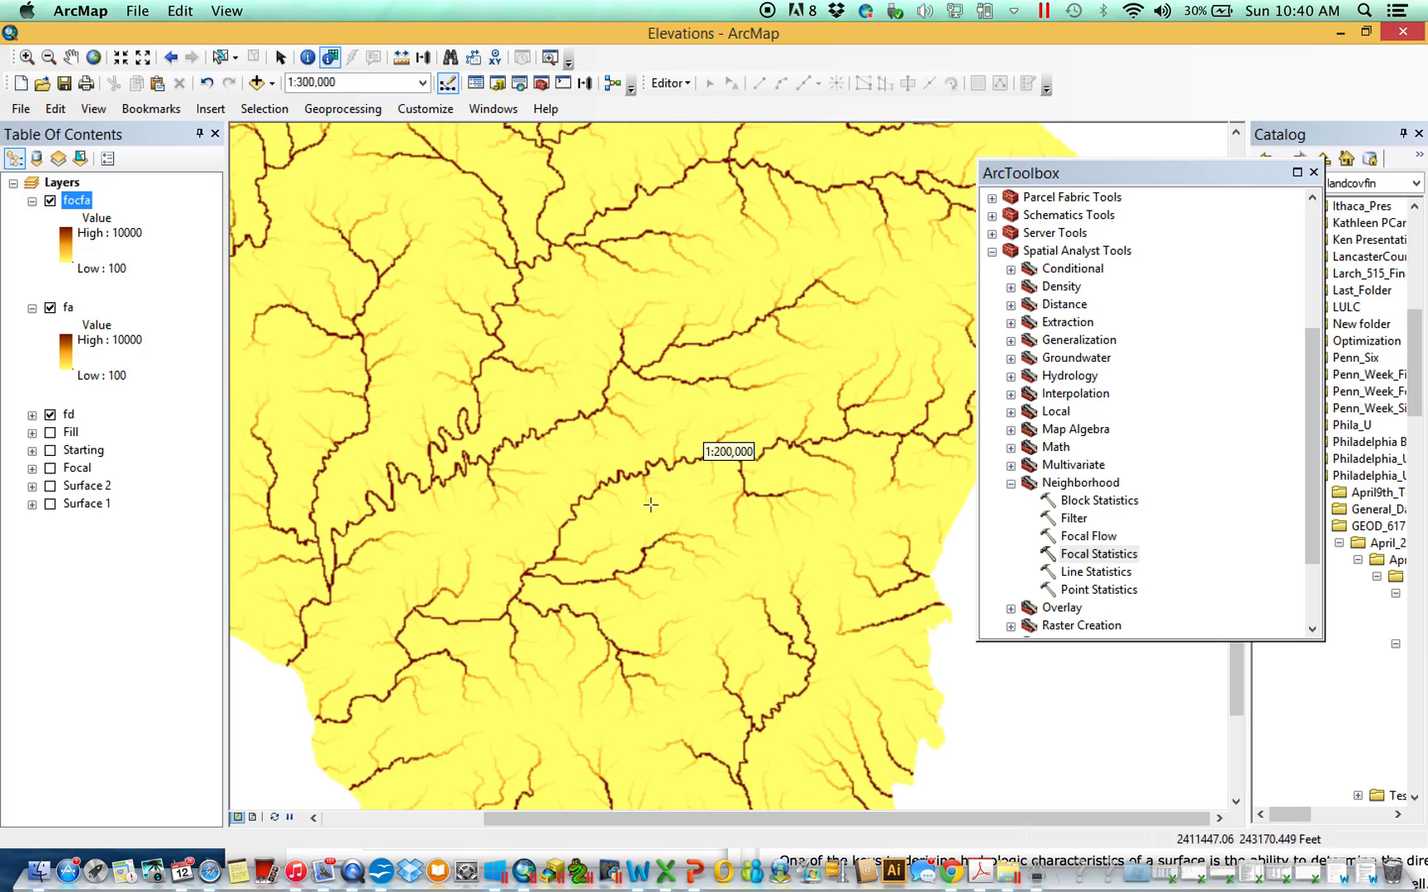
{"action": "scroll", "coordinate": [651, 505], "scroll_direction": "up", "scroll_amount": 1}
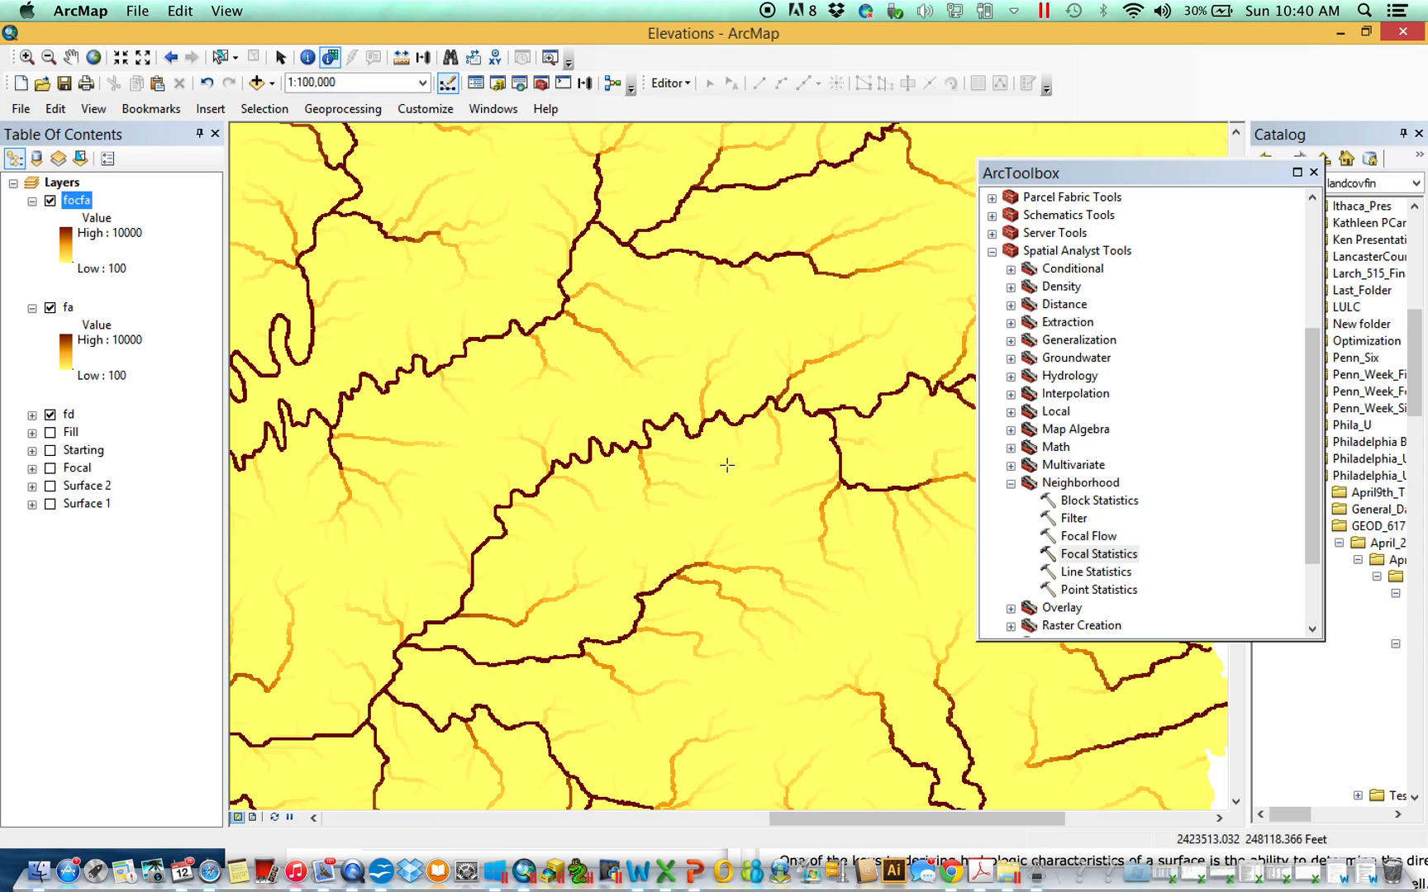
{"action": "scroll", "coordinate": [716, 522], "scroll_direction": "down", "scroll_amount": 1}
Collapse the legends of the focfa and fa layers.
{"action": "left_click", "coordinate": [31, 200]}
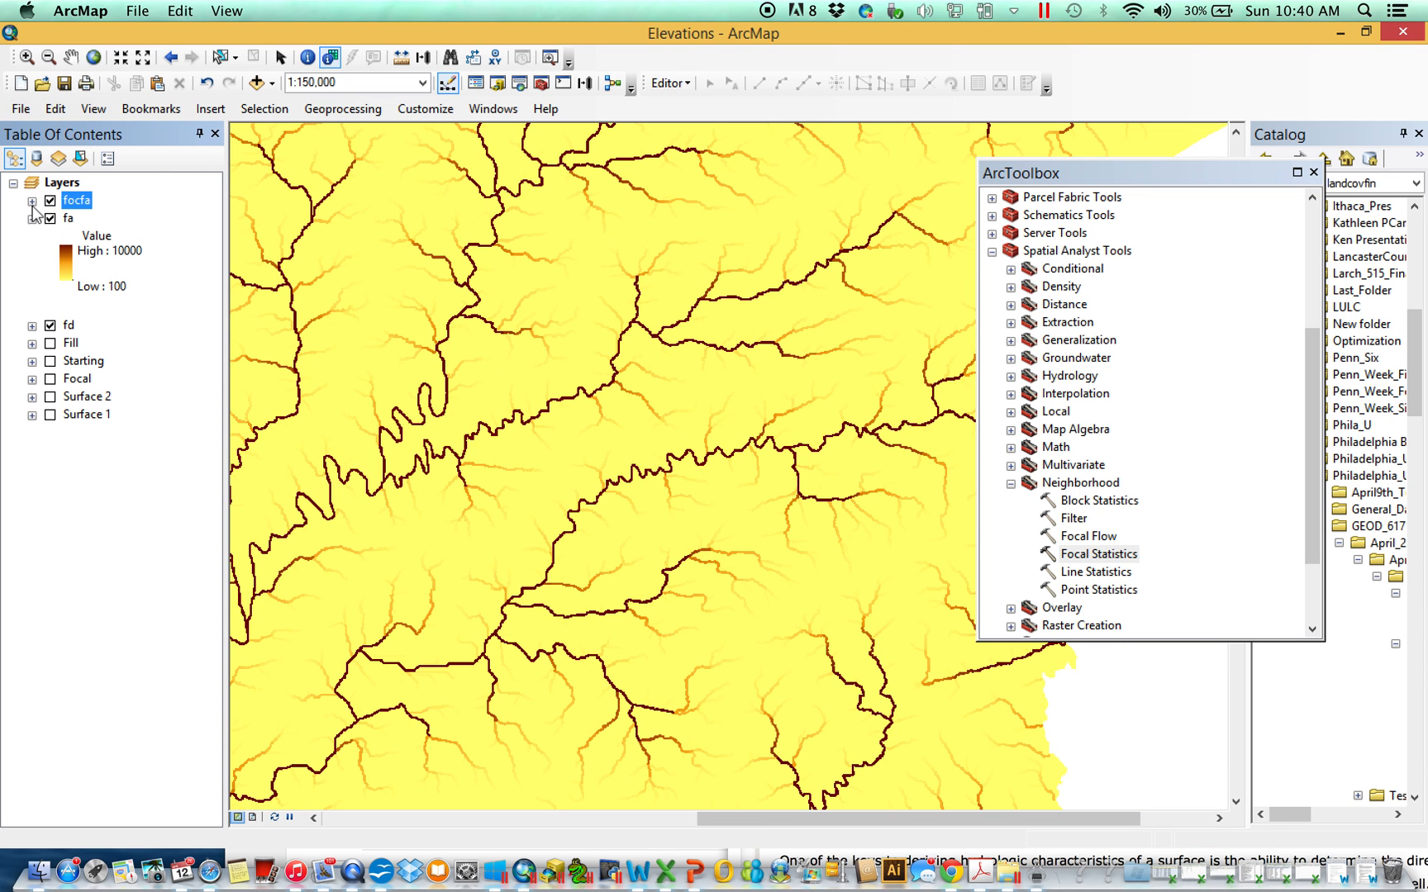
{"action": "left_click", "coordinate": [31, 218]}
{"action": "scroll", "coordinate": [934, 570], "scroll_direction": "down", "scroll_amount": 1}
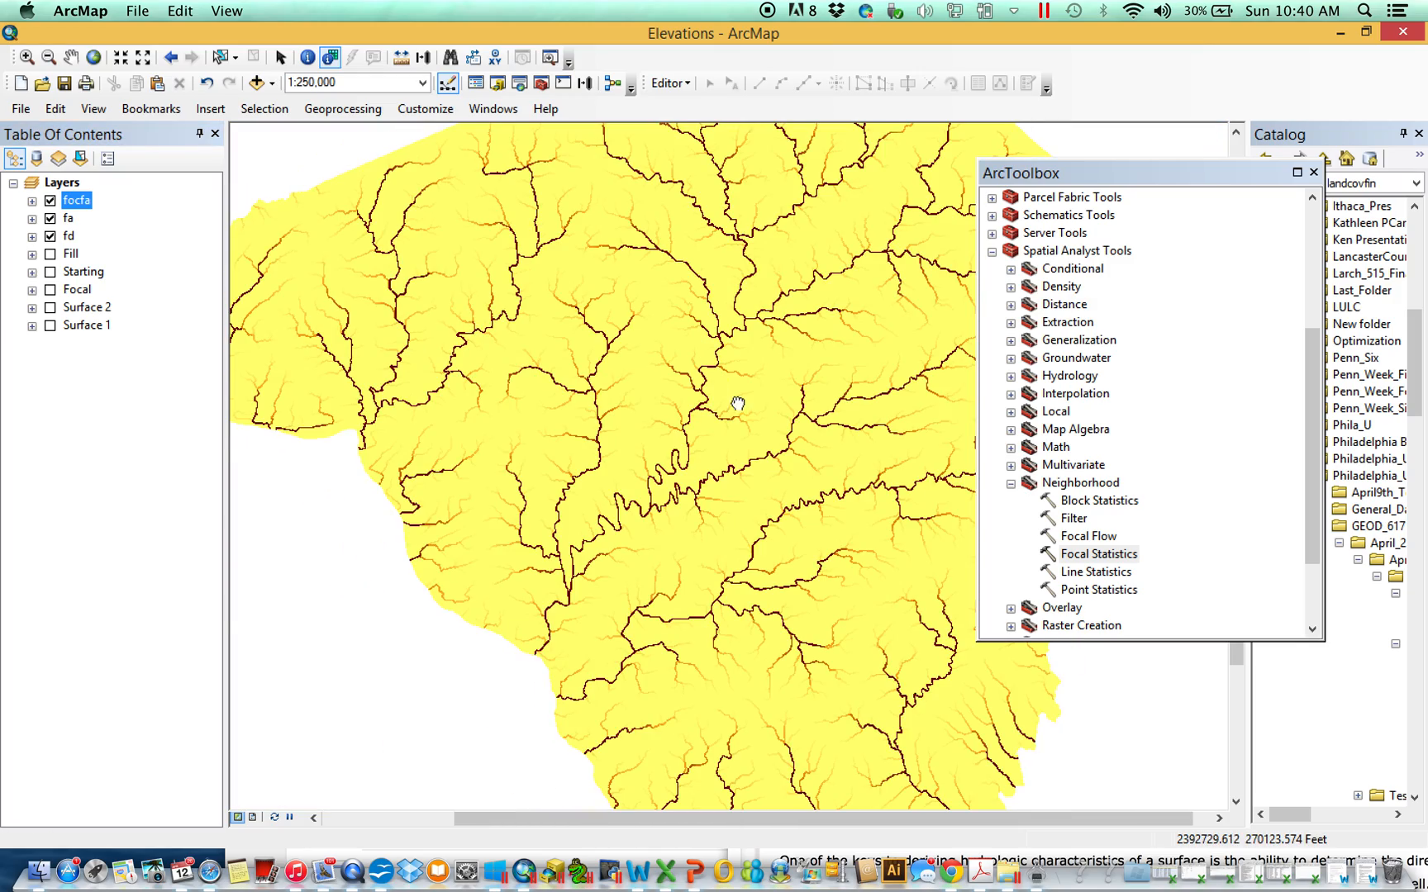
{"action": "left_click_drag", "start_coordinate": [740, 405], "coordinate": [702, 357]}
{"action": "left_click", "coordinate": [31, 218]}
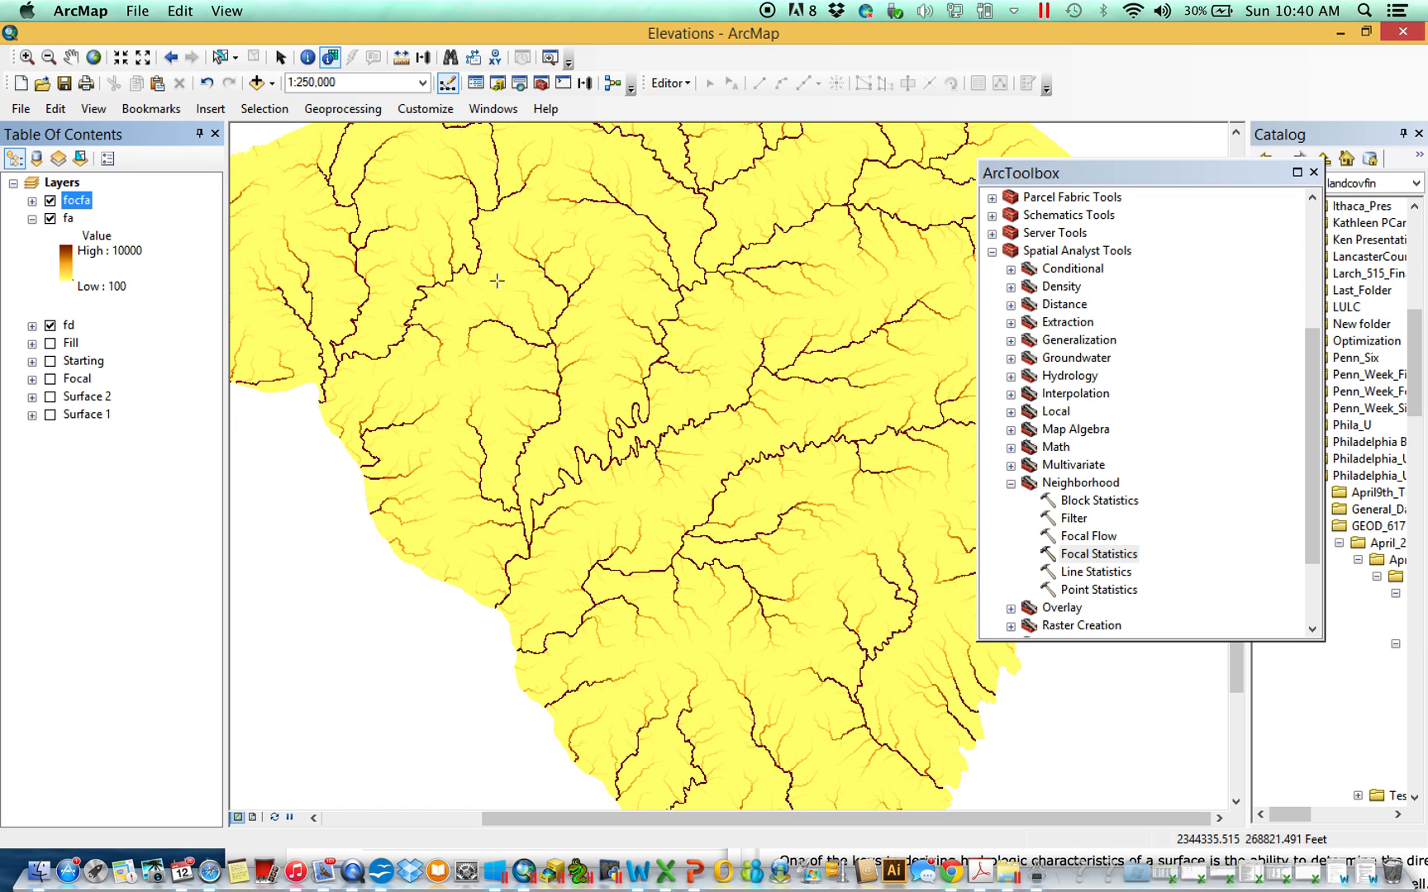
{"action": "left_click", "coordinate": [32, 219]}
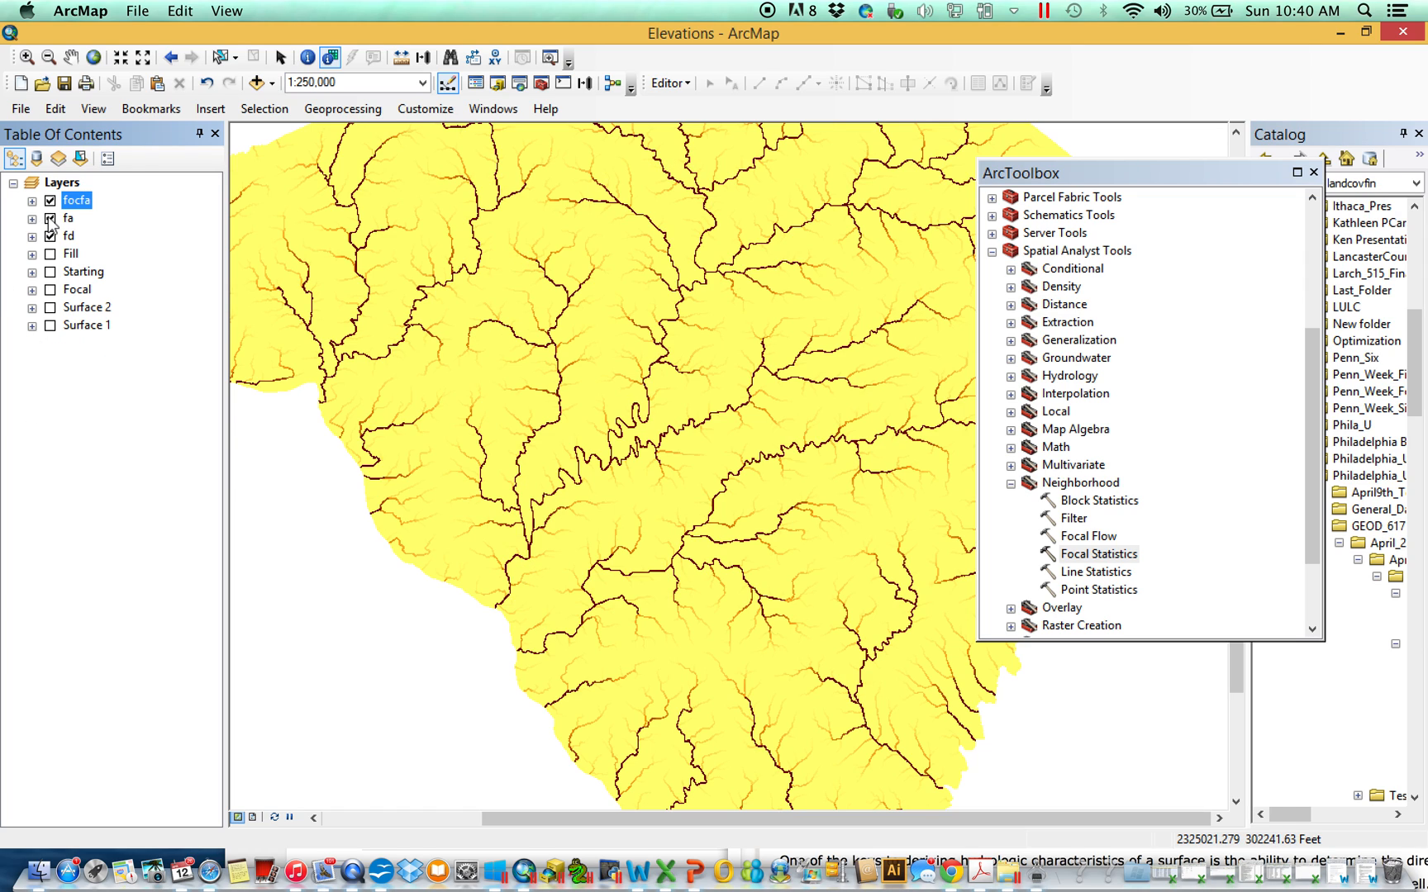
Hide the focfa, fa and fd layers, and display the Fill raster with the Starting points moved to the top of the layer order.
{"action": "left_click", "coordinate": [51, 218]}
{"action": "left_click", "coordinate": [50, 200]}
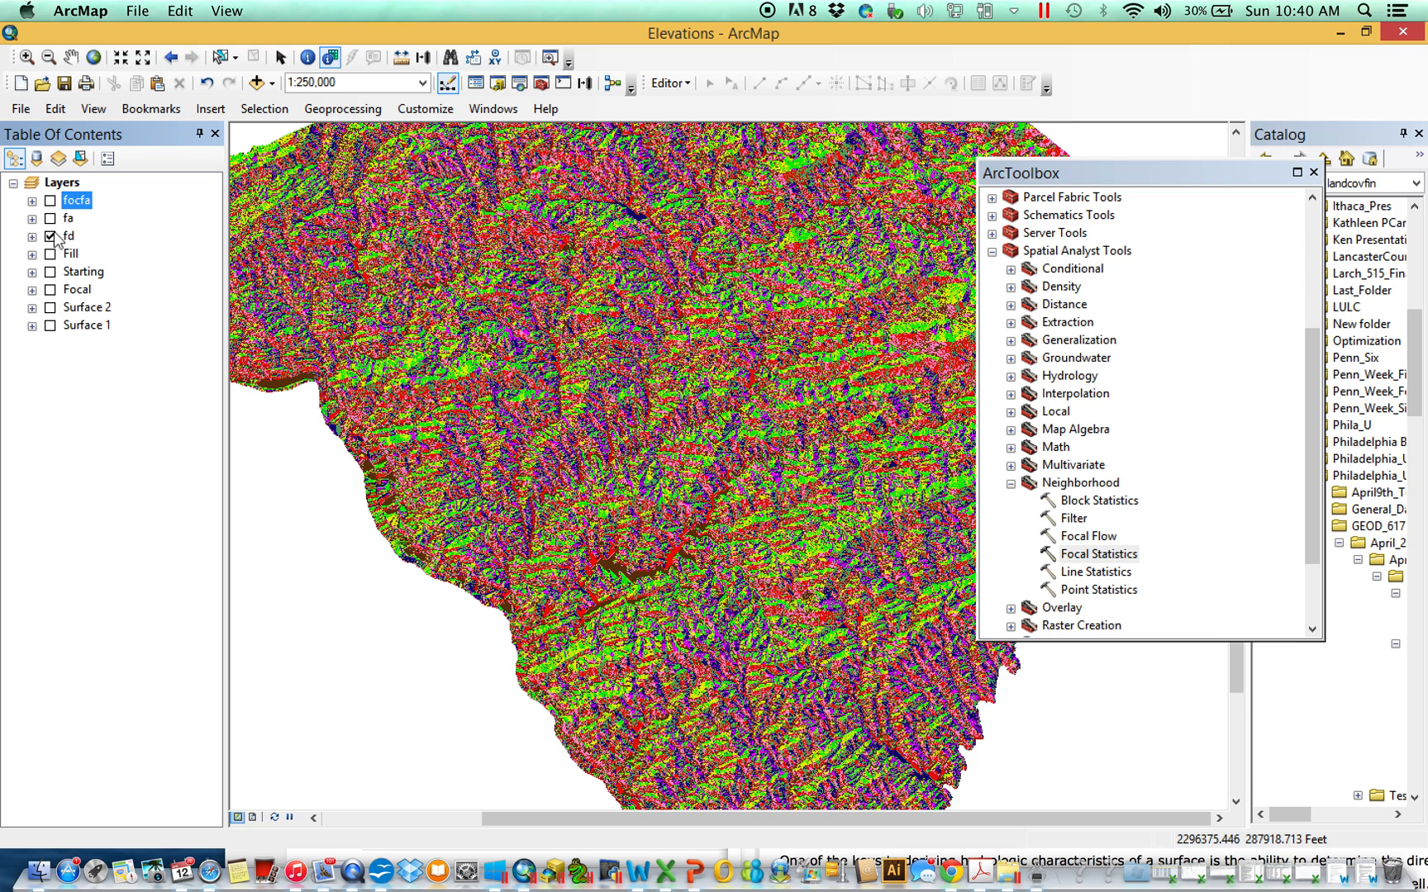
{"action": "left_click", "coordinate": [50, 236]}
{"action": "left_click", "coordinate": [50, 253]}
{"action": "left_click_drag", "start_coordinate": [589, 365], "coordinate": [580, 418]}
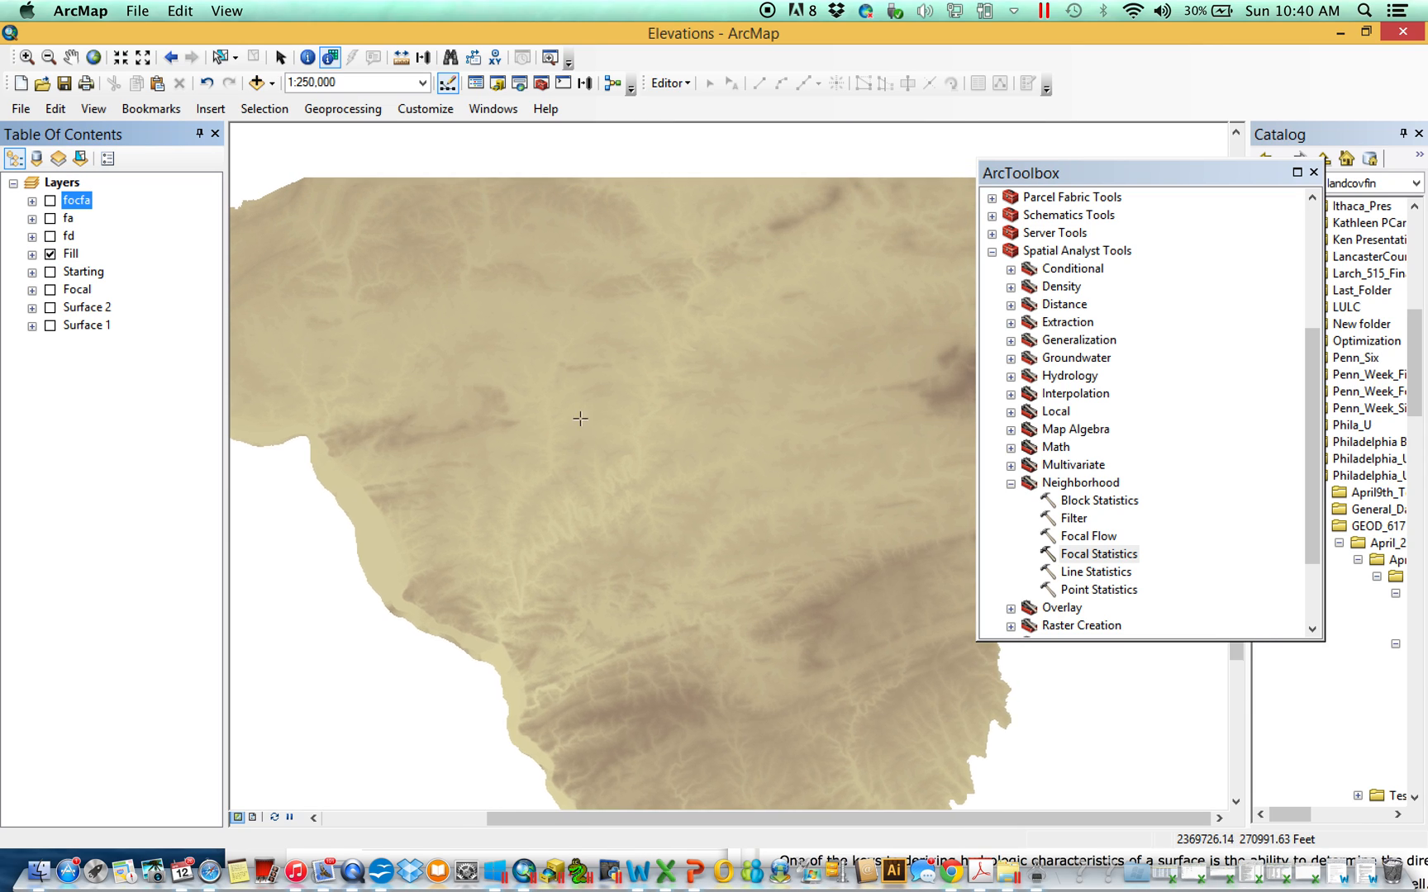
{"action": "scroll", "coordinate": [581, 418], "scroll_direction": "up", "scroll_amount": 1}
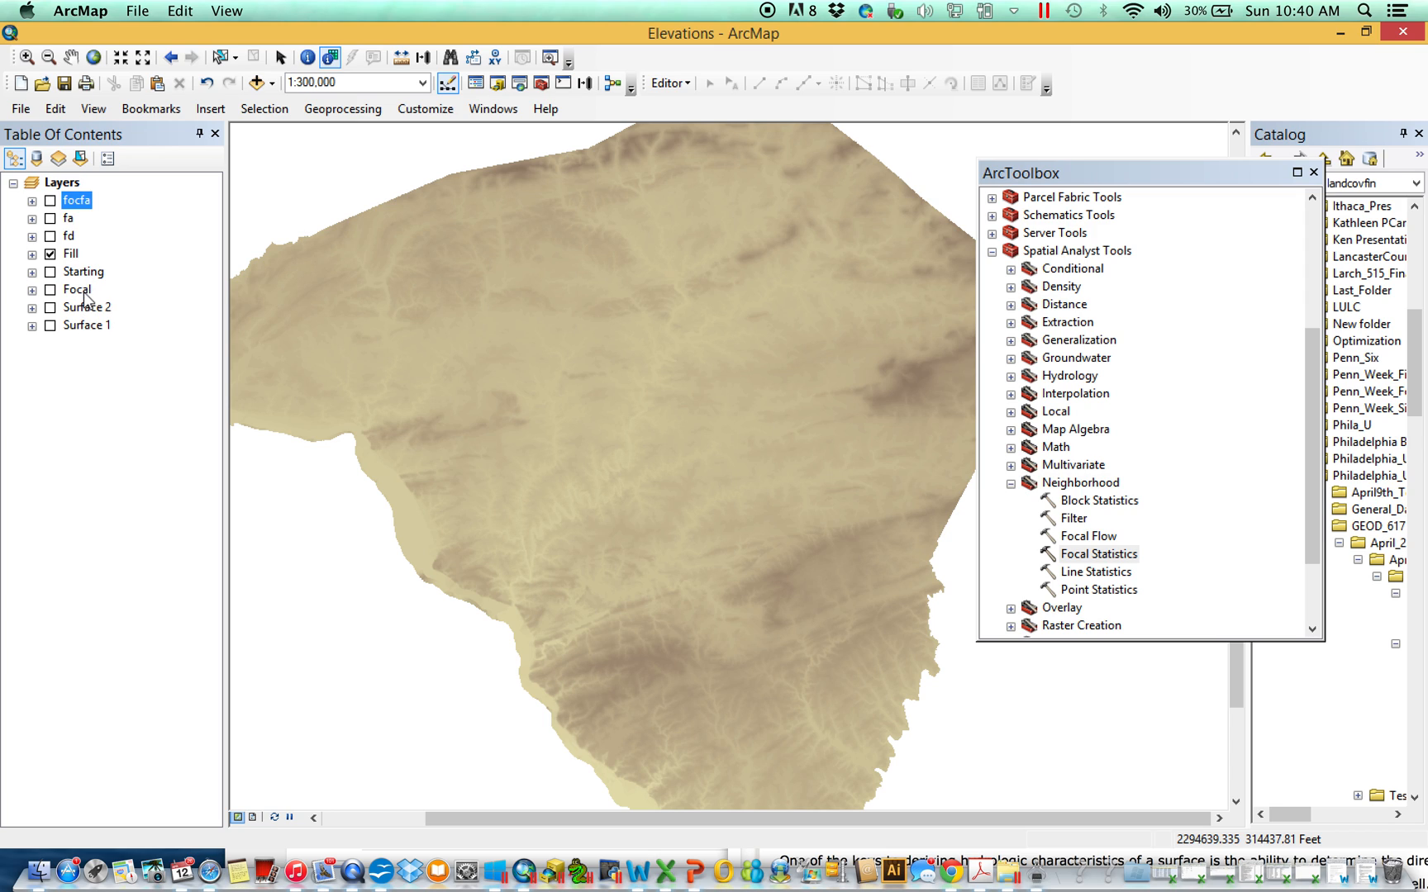
{"action": "mouse_move", "coordinate": [79, 278]}
{"action": "left_mouse_down"}
{"action": "mouse_move", "coordinate": [94, 164]}
{"action": "mouse_move", "coordinate": [77, 190]}
{"action": "left_mouse_up"}
{"action": "left_click", "coordinate": [51, 201]}
Calculate the Id field as 1 for all points in the Starting attribute table, and close the table.
{"action": "right_click", "coordinate": [85, 203]}
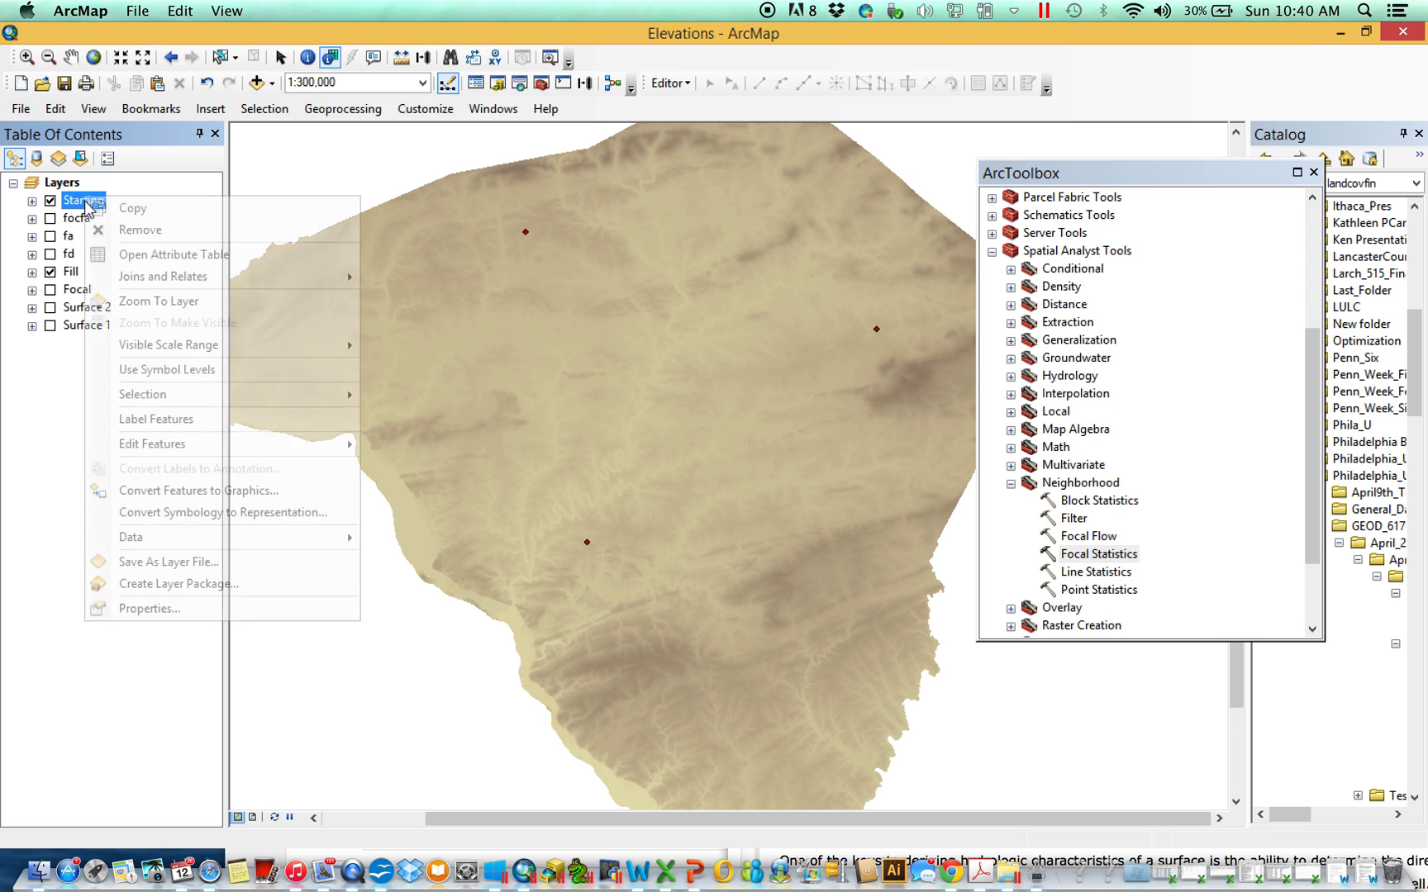
{"action": "left_click", "coordinate": [133, 253]}
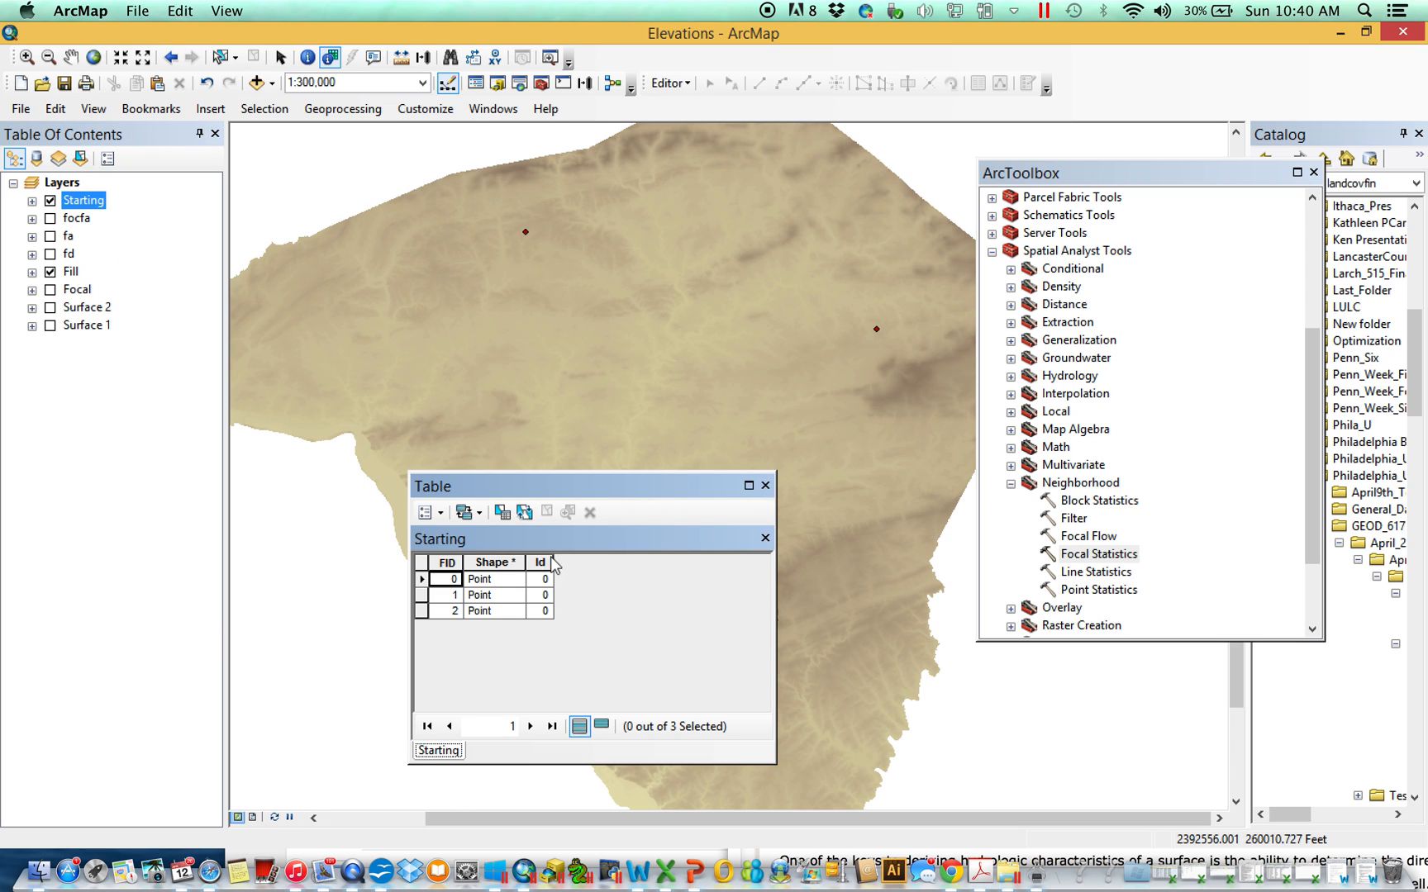
{"action": "right_click", "coordinate": [541, 561]}
{"action": "left_click", "coordinate": [633, 682]}
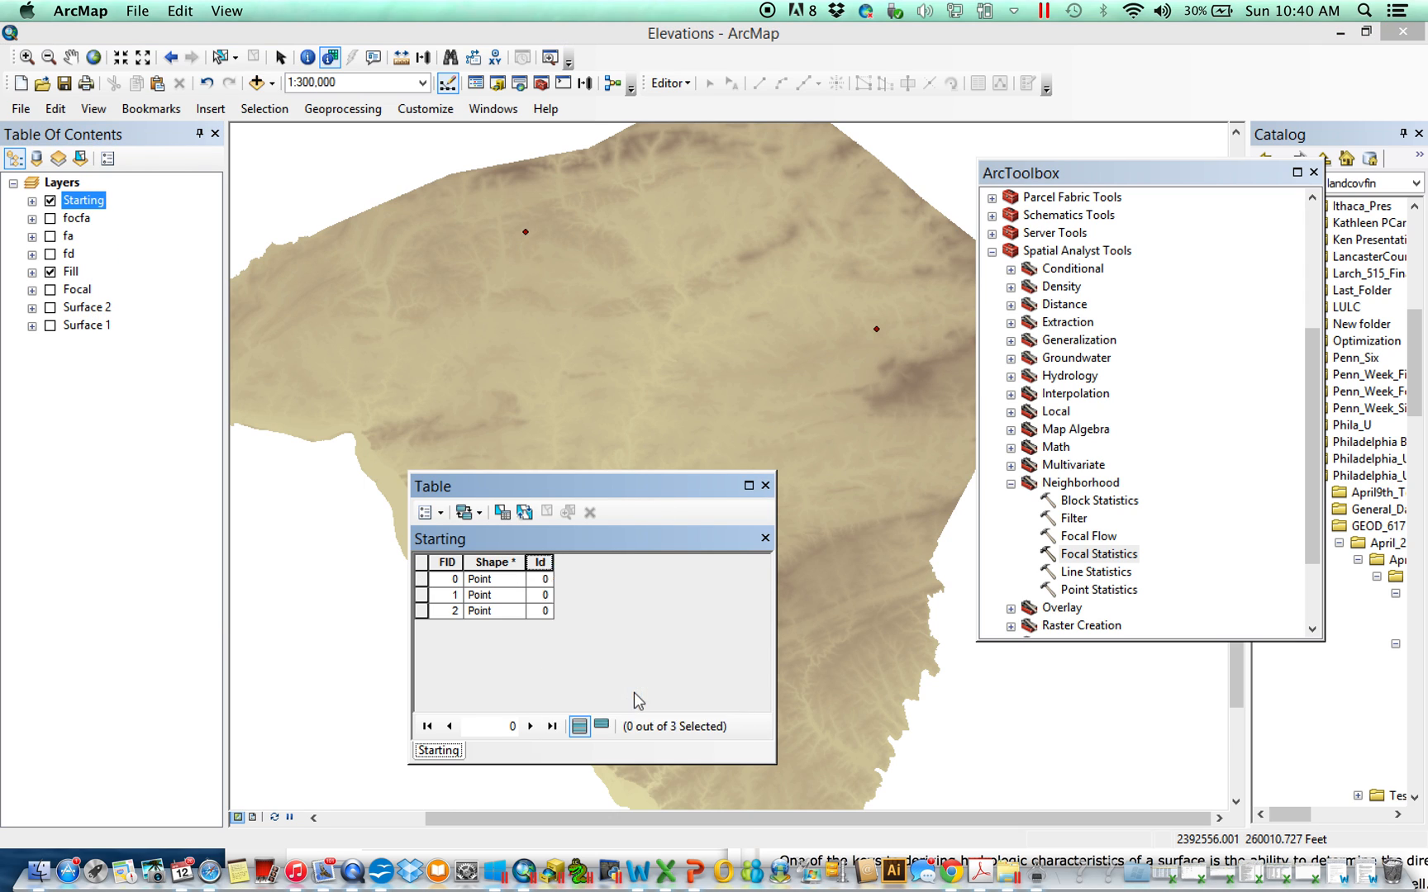
{"action": "type", "text": "1"}
{"action": "left_click", "coordinate": [828, 685]}
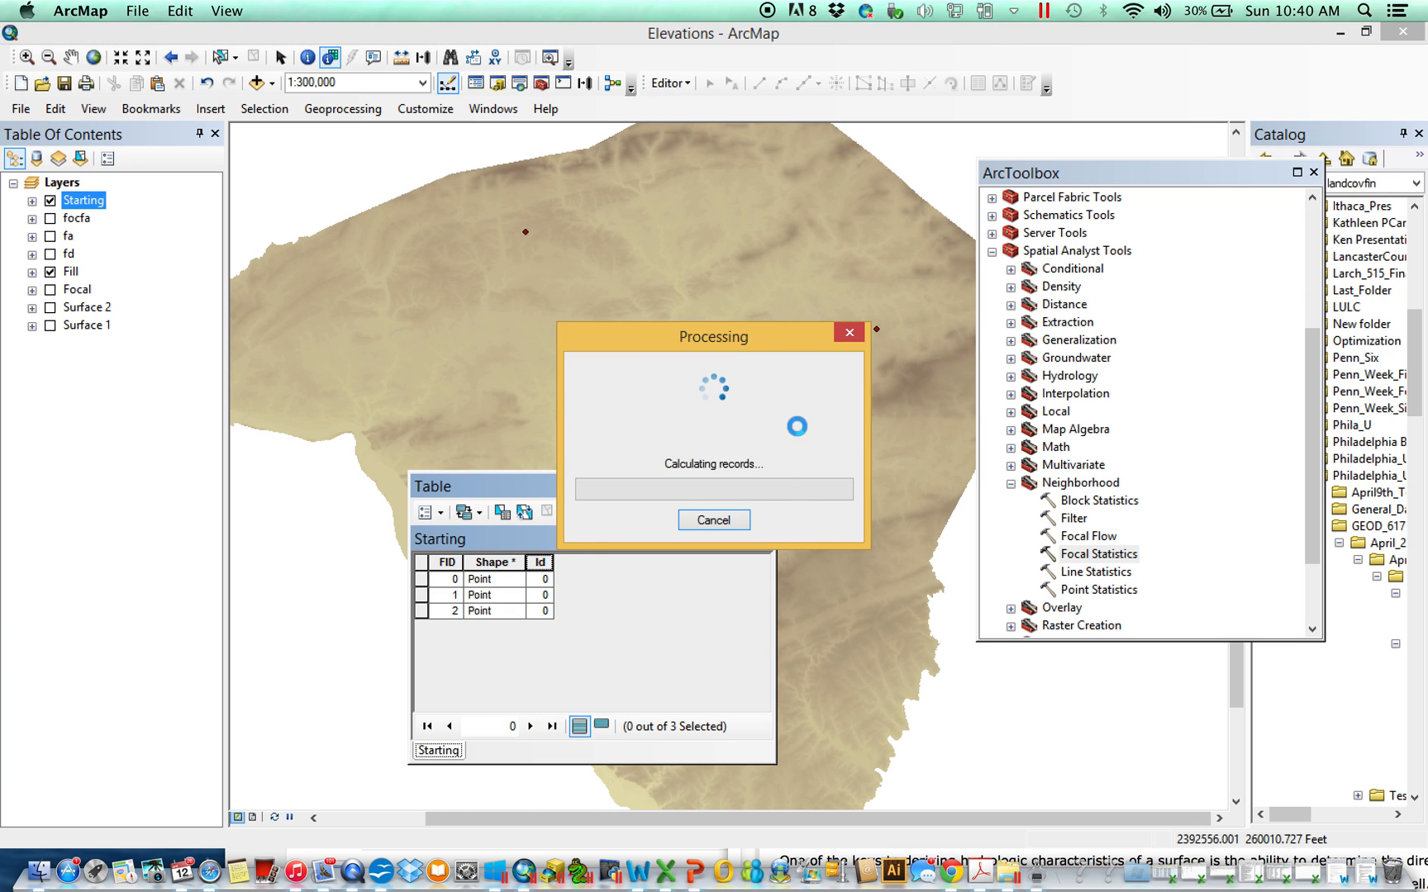
{"action": "left_click", "coordinate": [765, 485]}
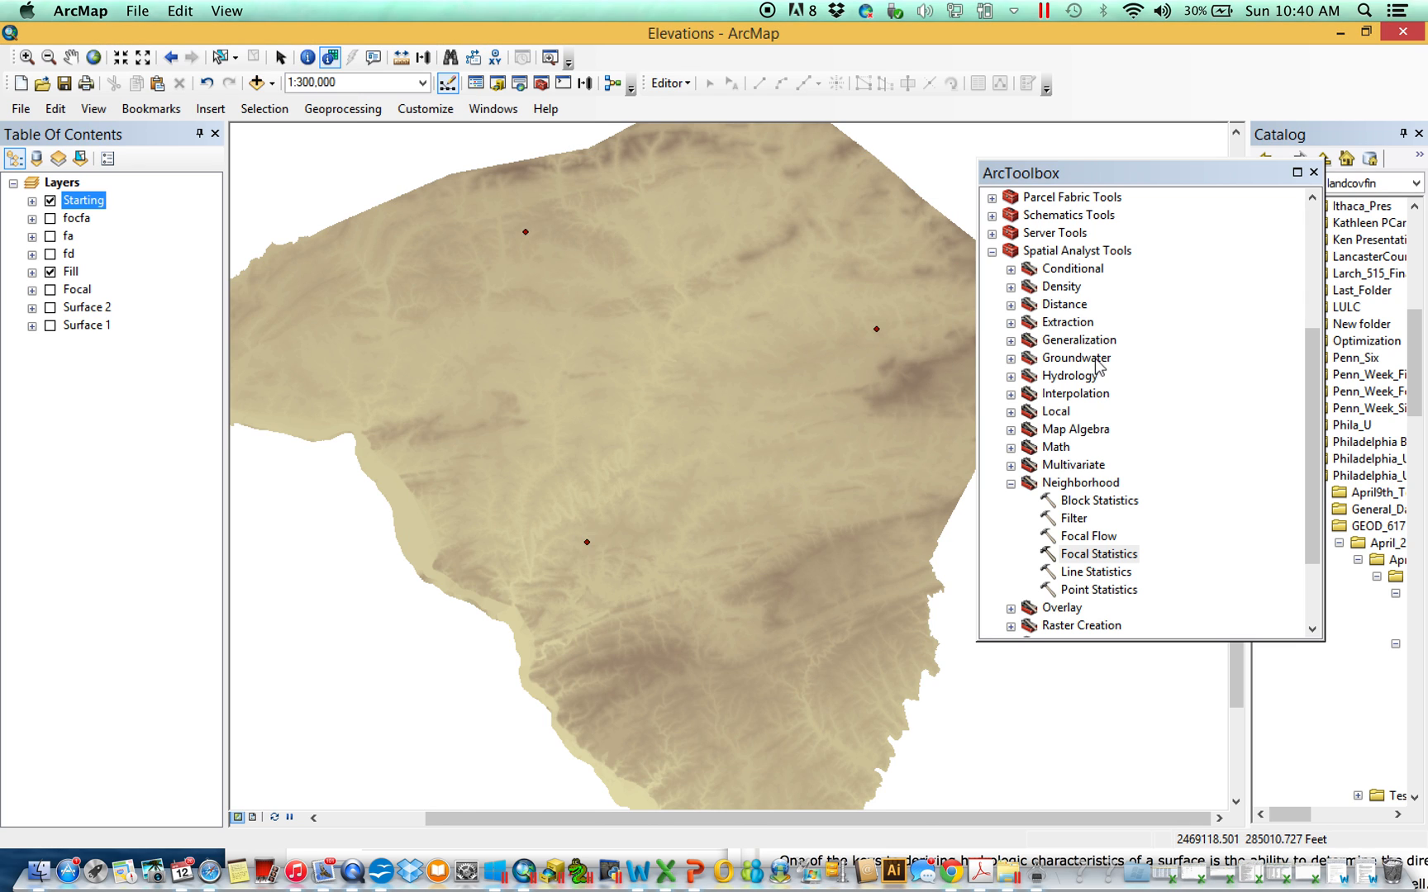
Convert the Starting points with Point to Raster, using Id as the value field and rastpoint in the Video_Outputs folder as the output.
{"action": "left_click_drag", "start_coordinate": [1312, 355], "coordinate": [1212, 239]}
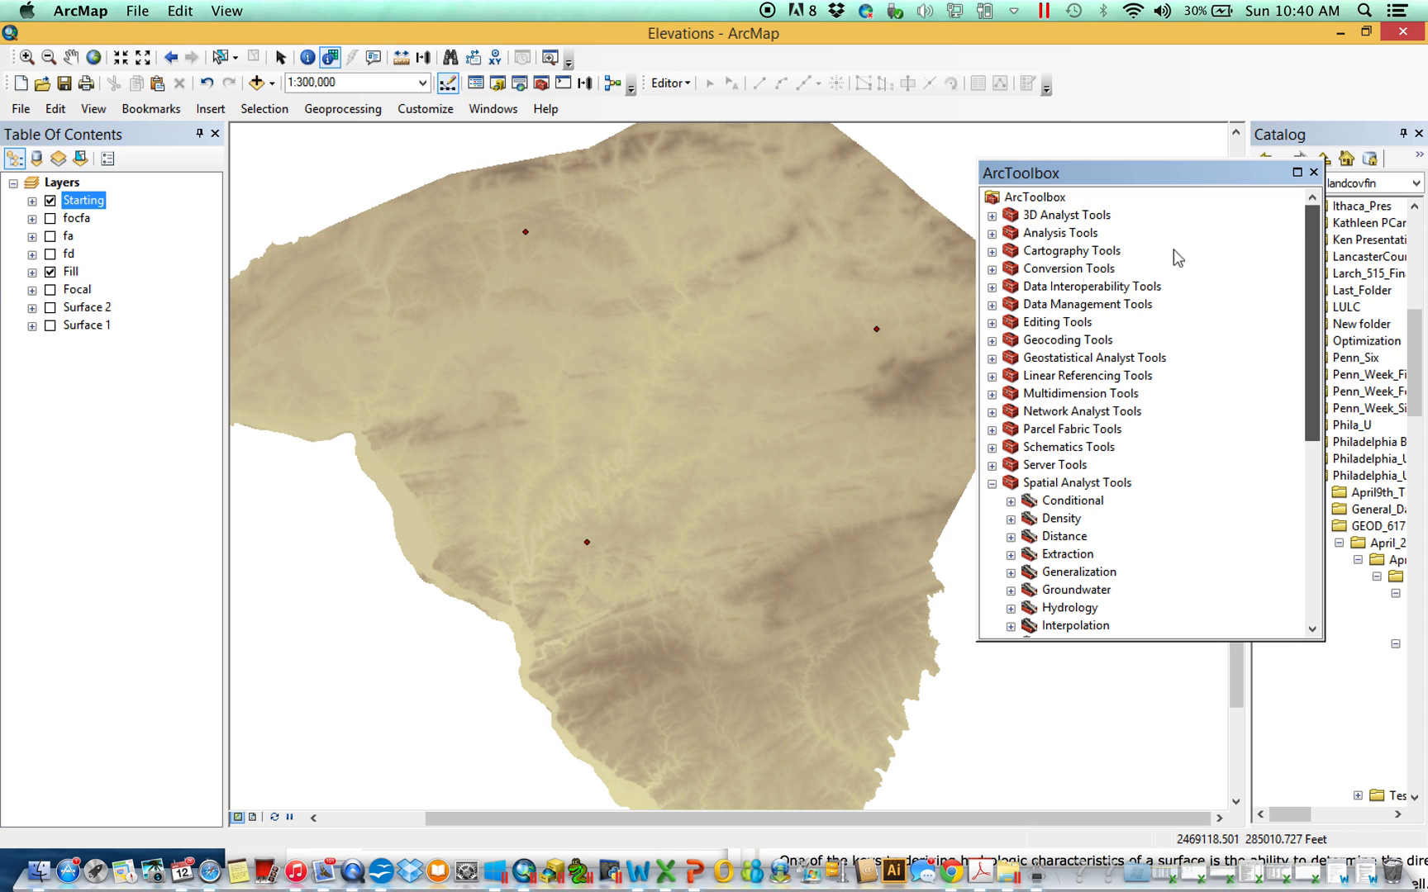
{"action": "left_click", "coordinate": [992, 270]}
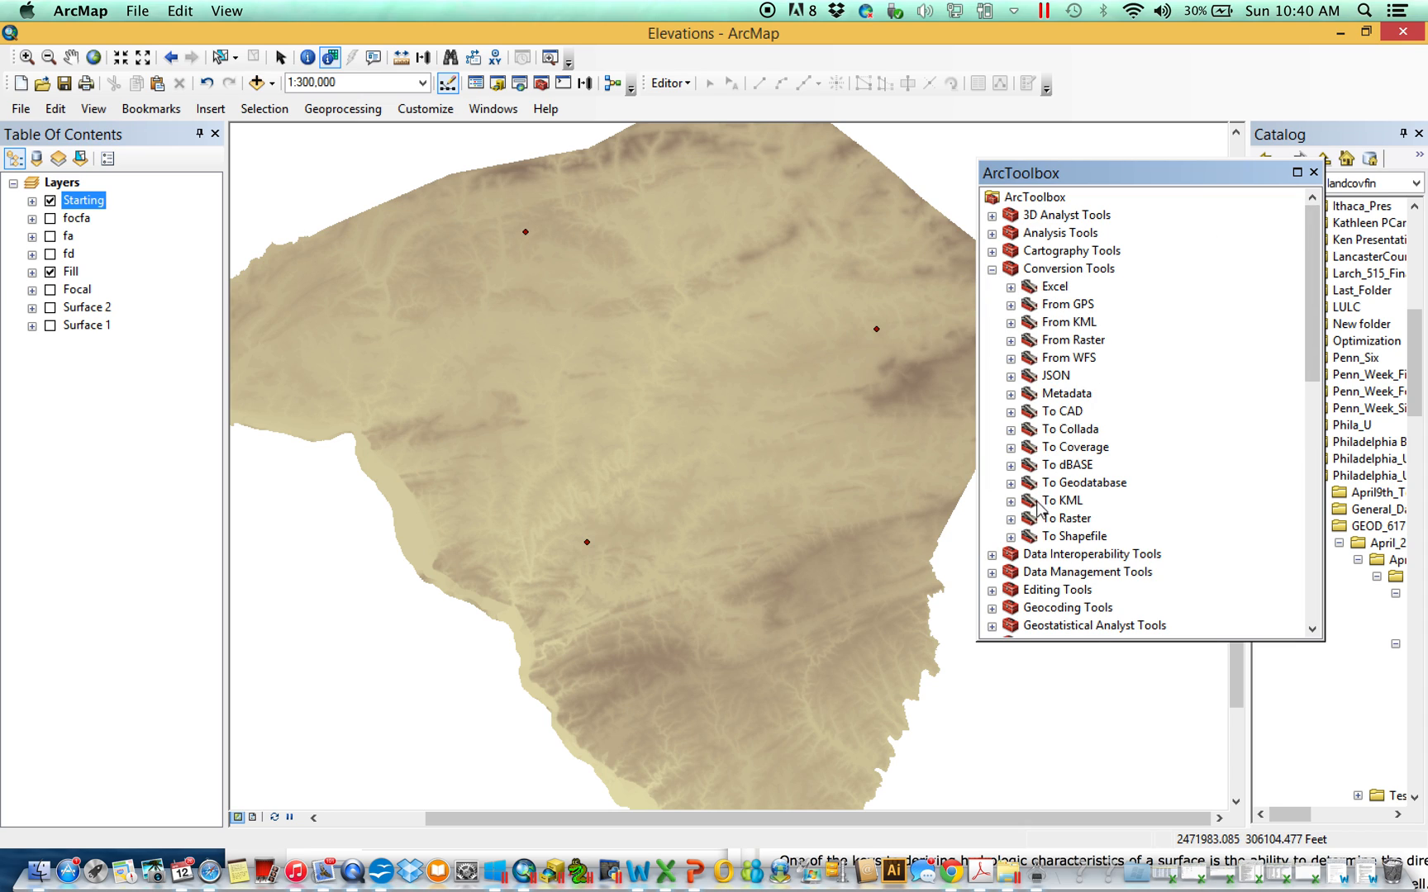
{"action": "left_click", "coordinate": [1010, 519]}
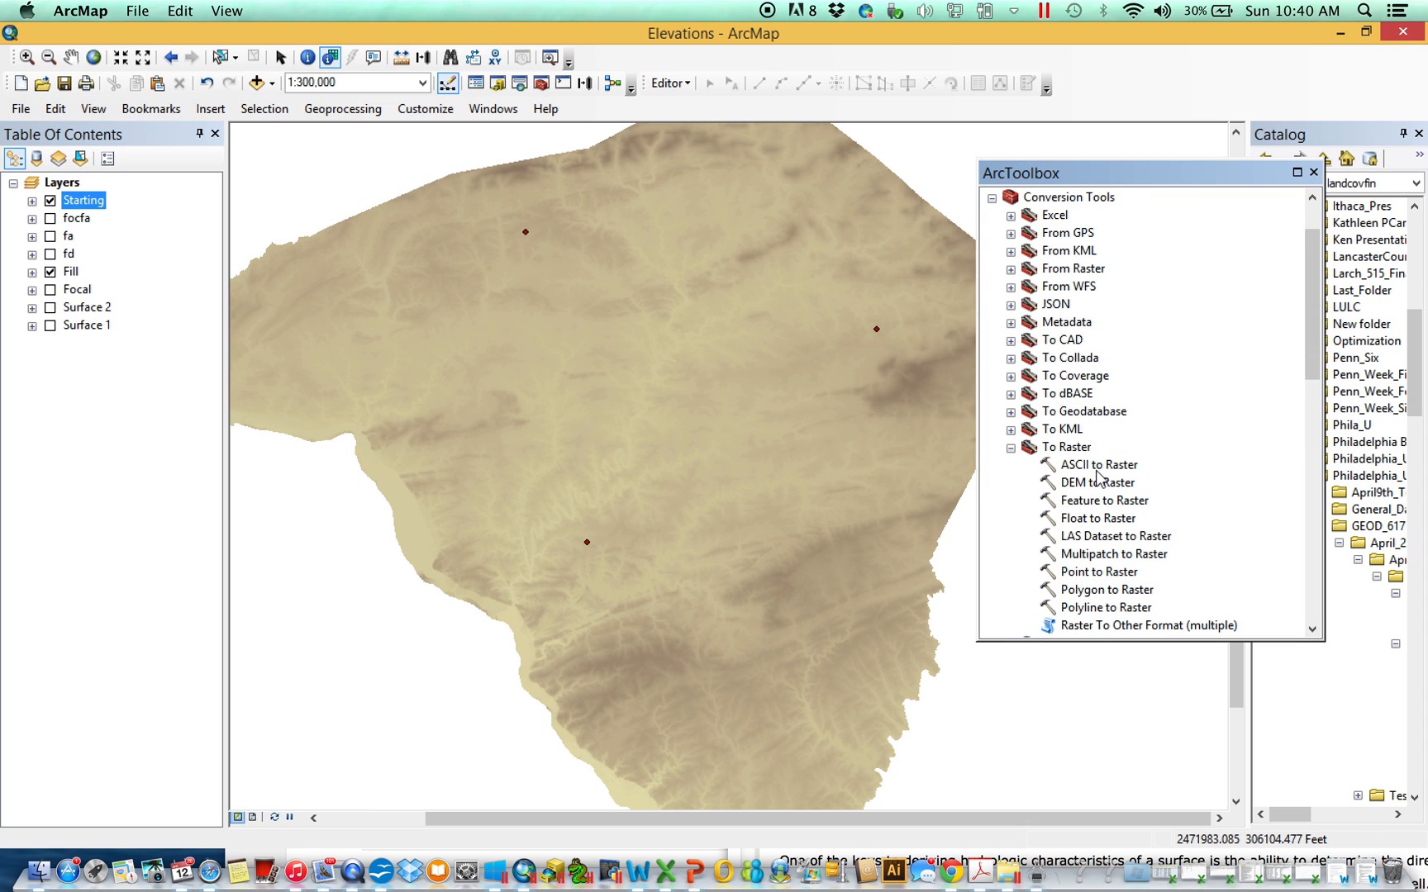
{"action": "double_click", "coordinate": [1099, 572]}
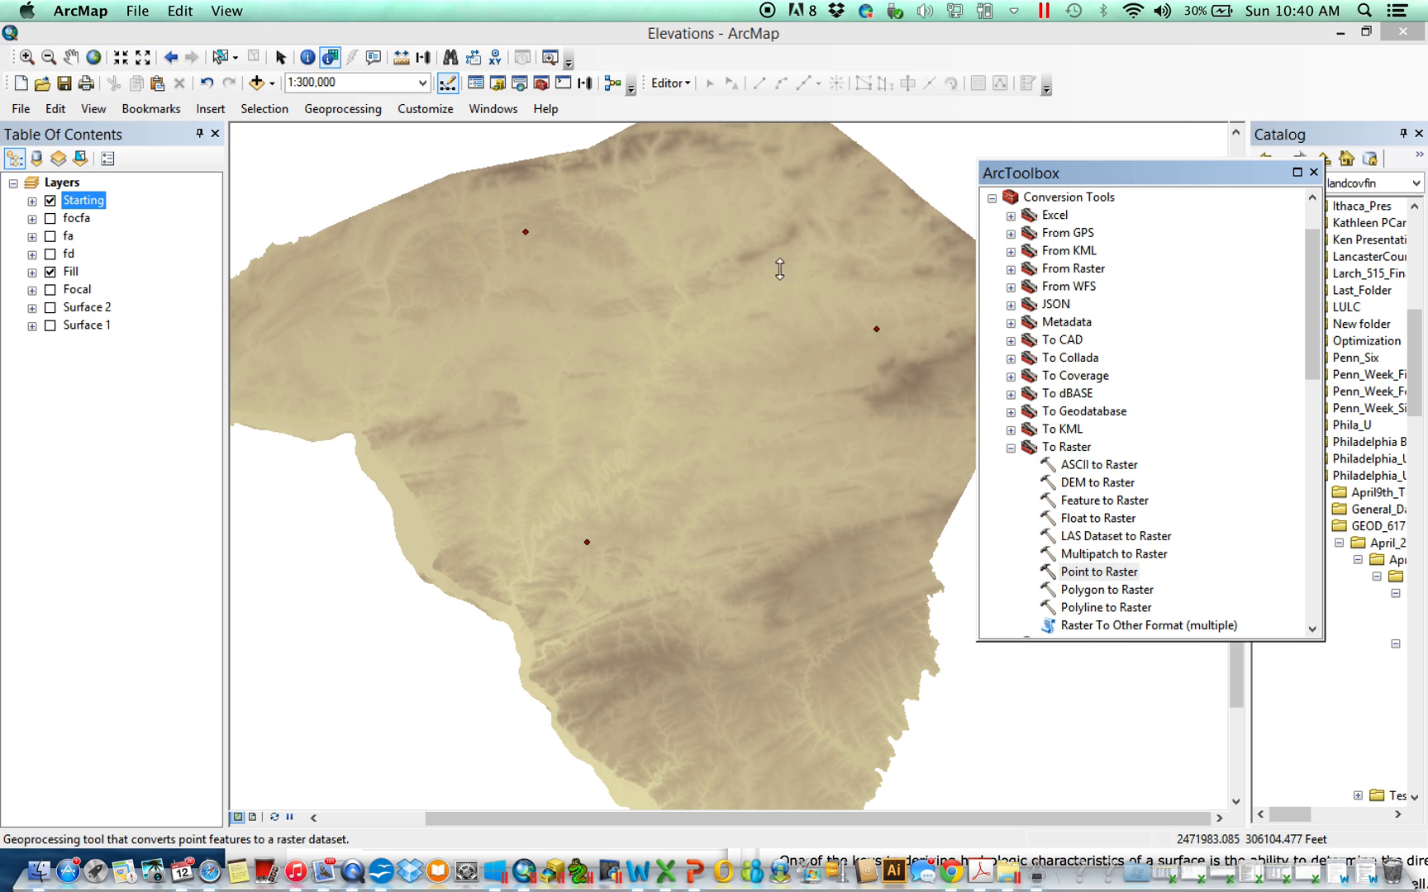
{"action": "left_click_drag", "start_coordinate": [796, 214], "coordinate": [1016, 232]}
{"action": "left_click", "coordinate": [1121, 246]}
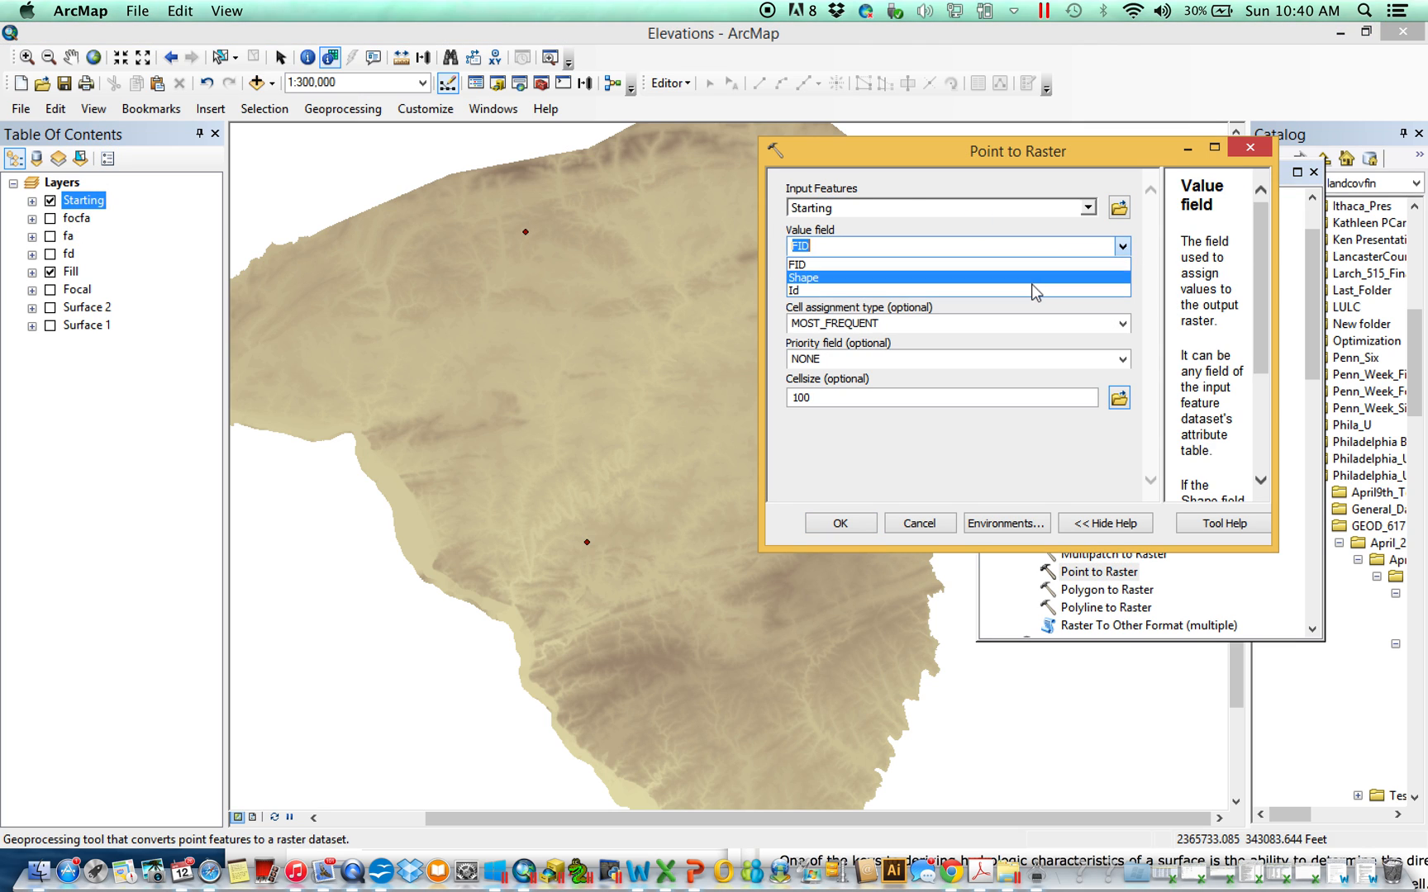
{"action": "left_click", "coordinate": [1030, 286]}
{"action": "left_click", "coordinate": [1119, 283]}
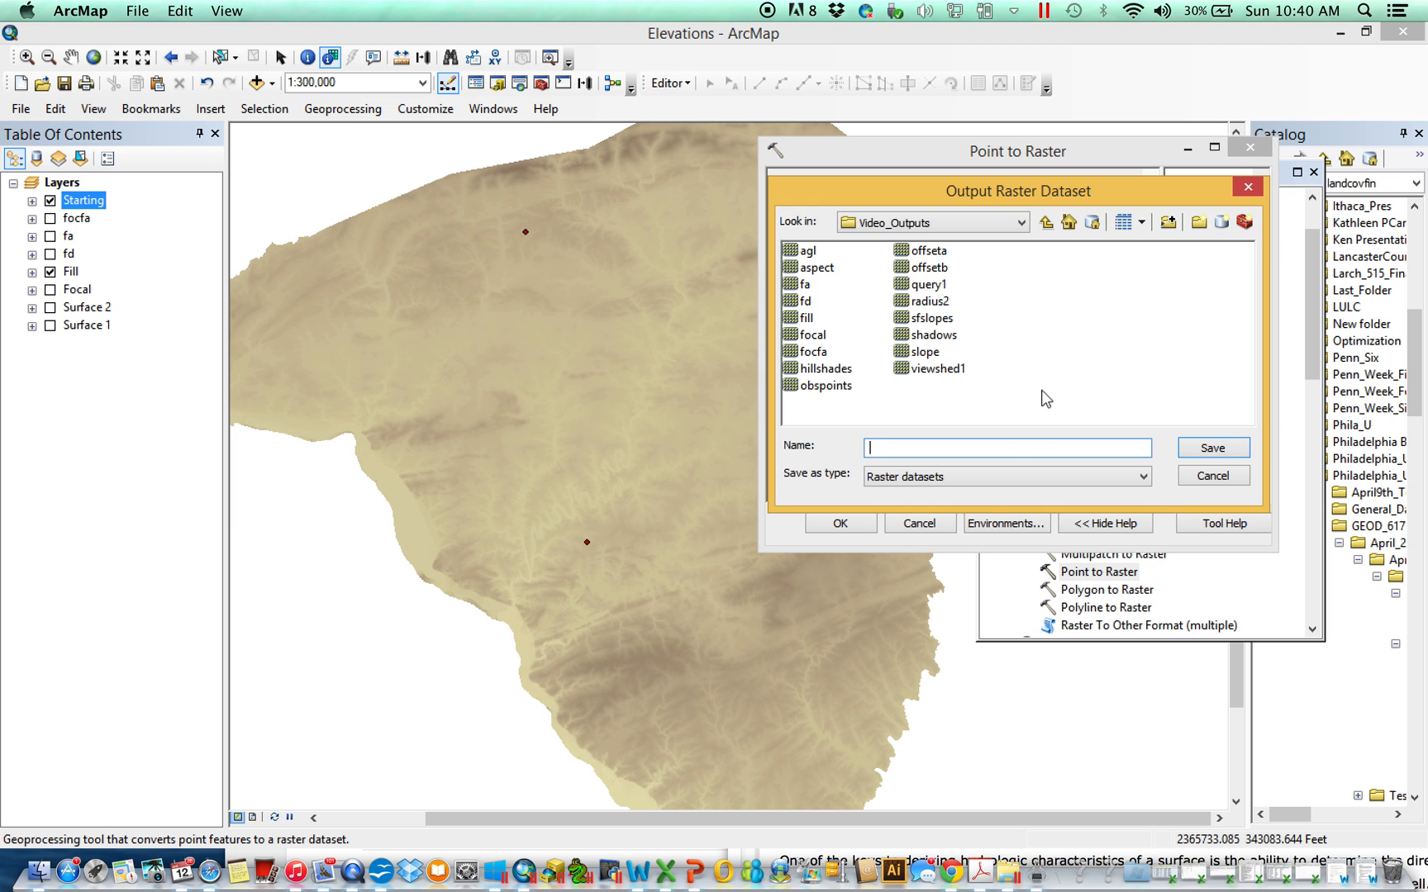
{"action": "type", "text": "rastpoint"}
{"action": "key", "text": "Return"}
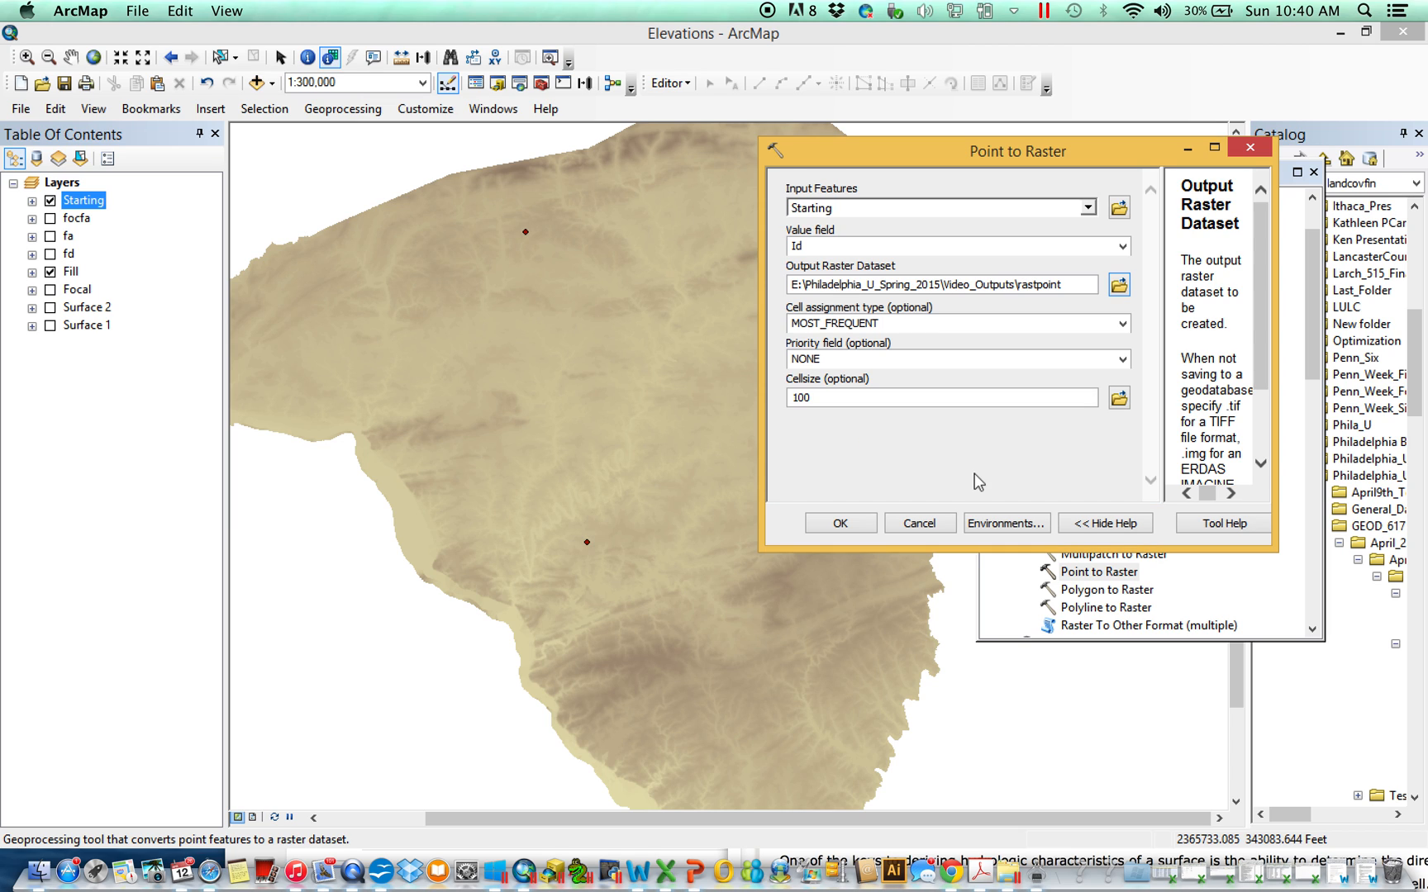
{"action": "left_click", "coordinate": [840, 523]}
{"action": "left_click", "coordinate": [979, 153]}
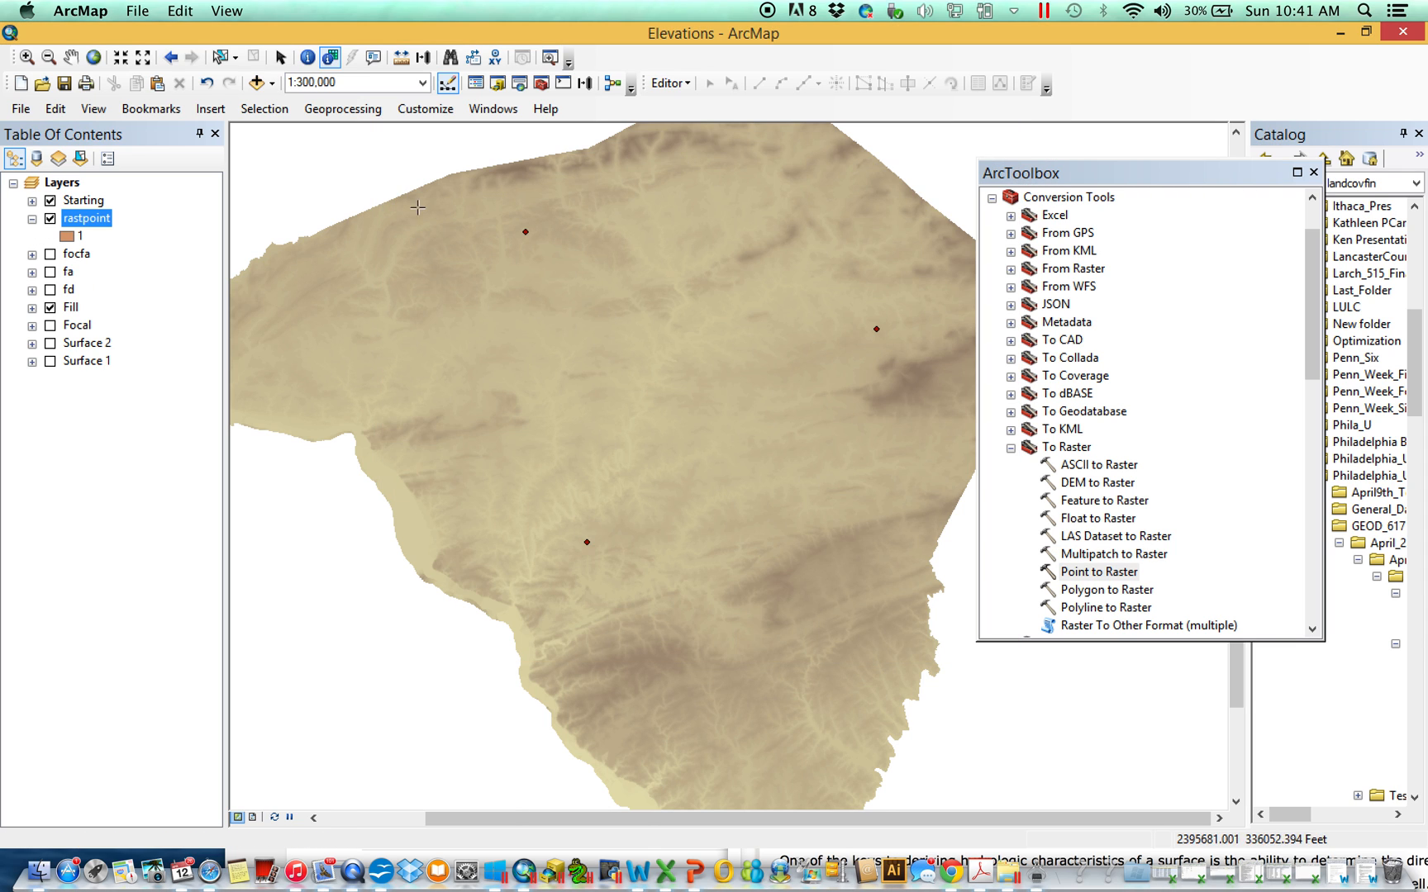
Hide the Starting layer, examine one of the converted rastpoint cells up close, and return to the wider extent.
{"action": "scroll", "coordinate": [873, 330], "scroll_direction": "up", "scroll_amount": 5}
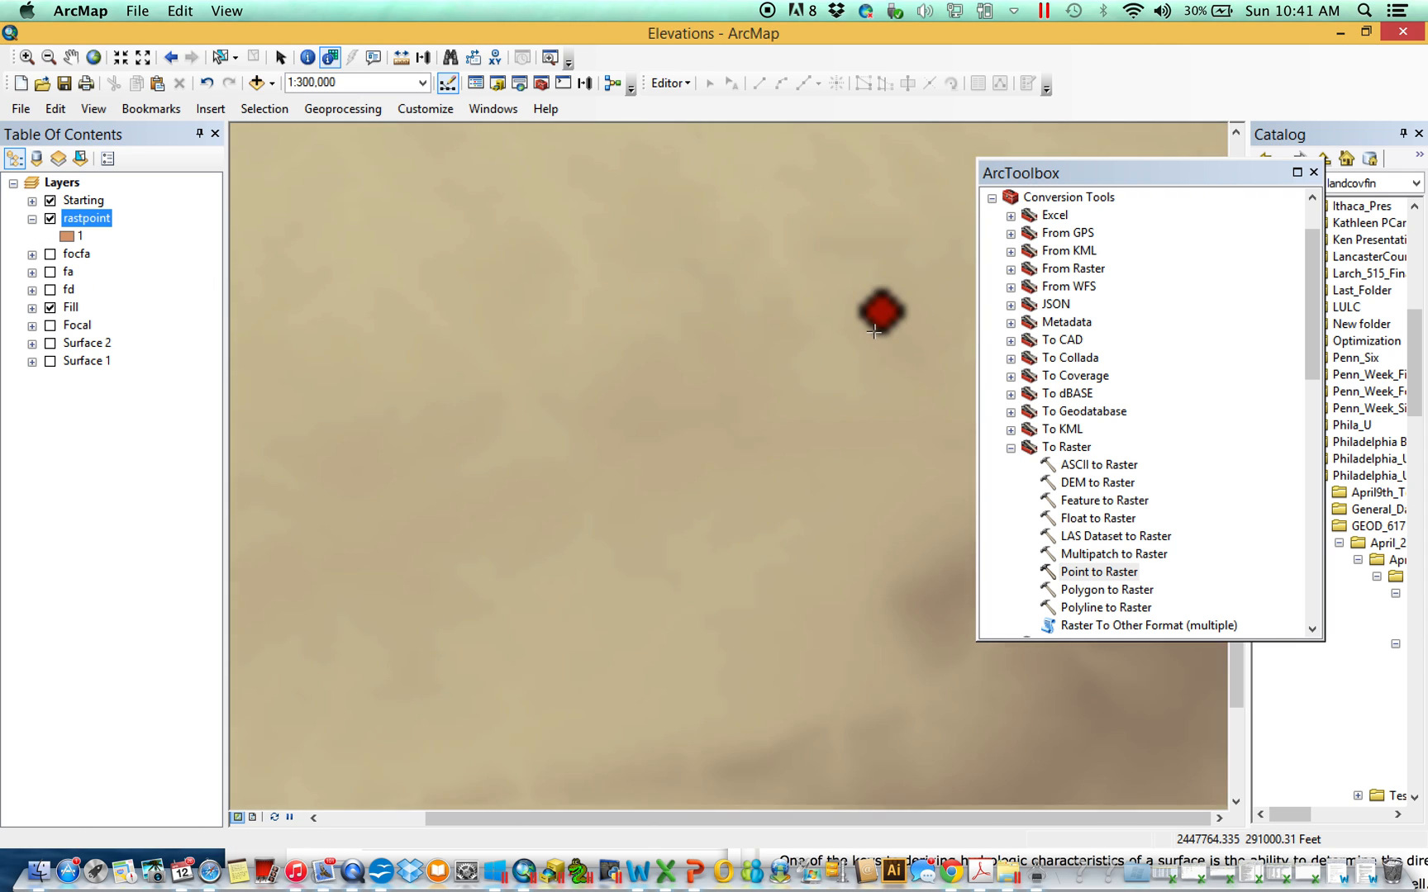
{"action": "scroll", "coordinate": [924, 312], "scroll_direction": "up", "scroll_amount": 2}
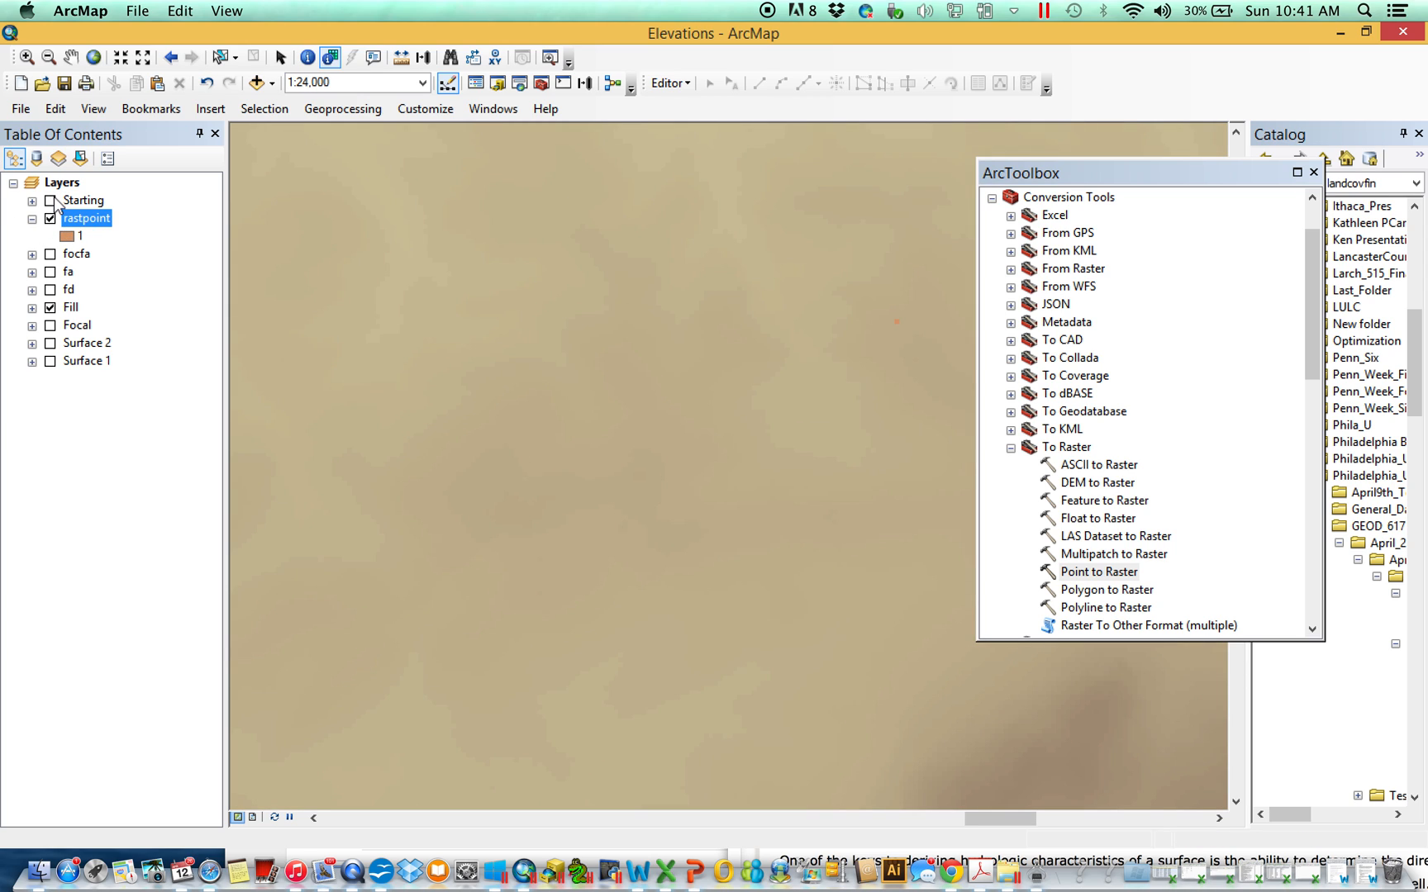
{"action": "scroll", "coordinate": [901, 327], "scroll_direction": "up", "scroll_amount": 3}
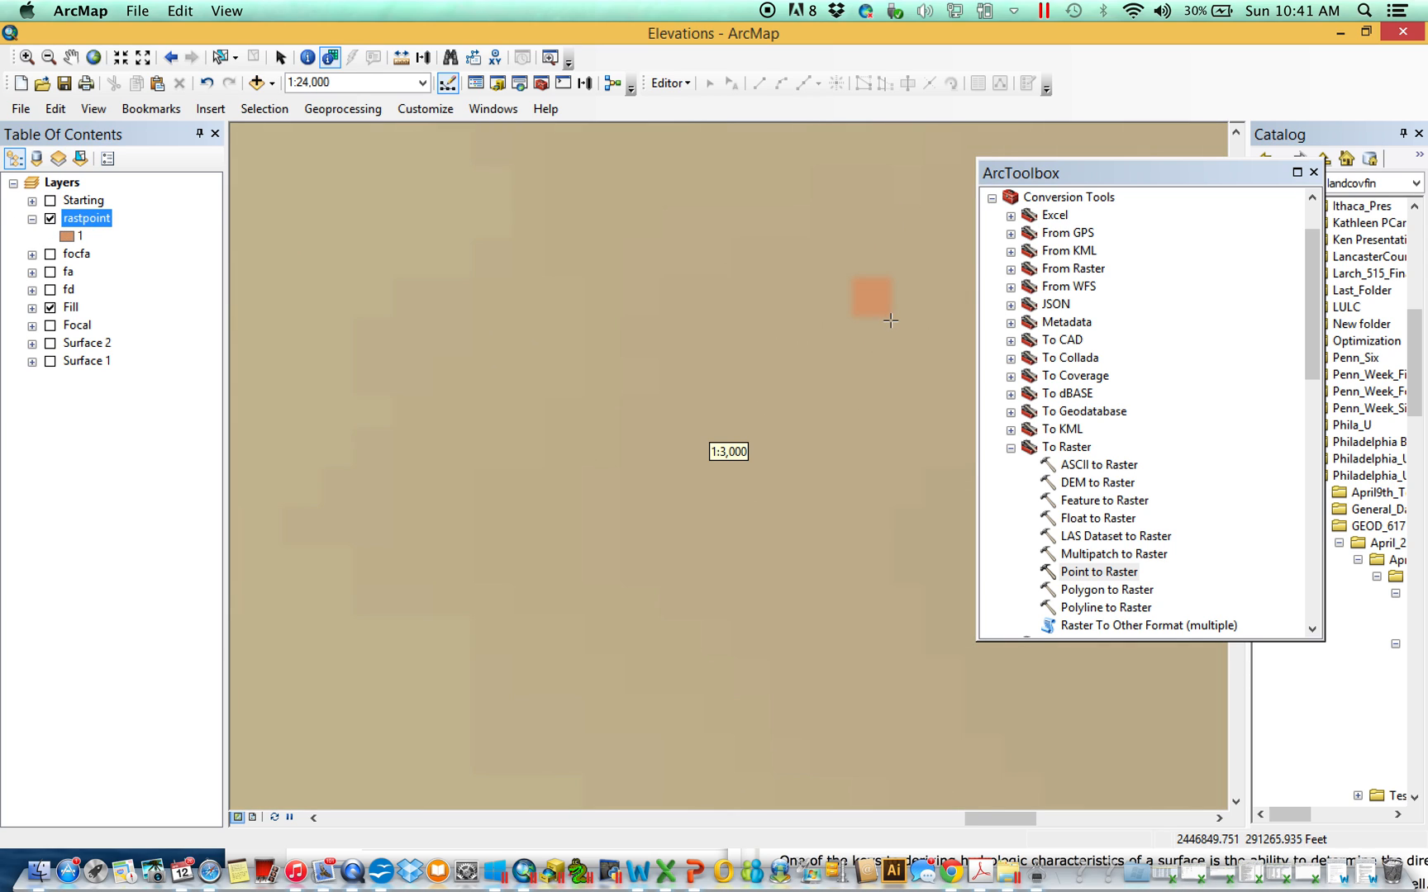
{"action": "left_click", "coordinate": [173, 56]}
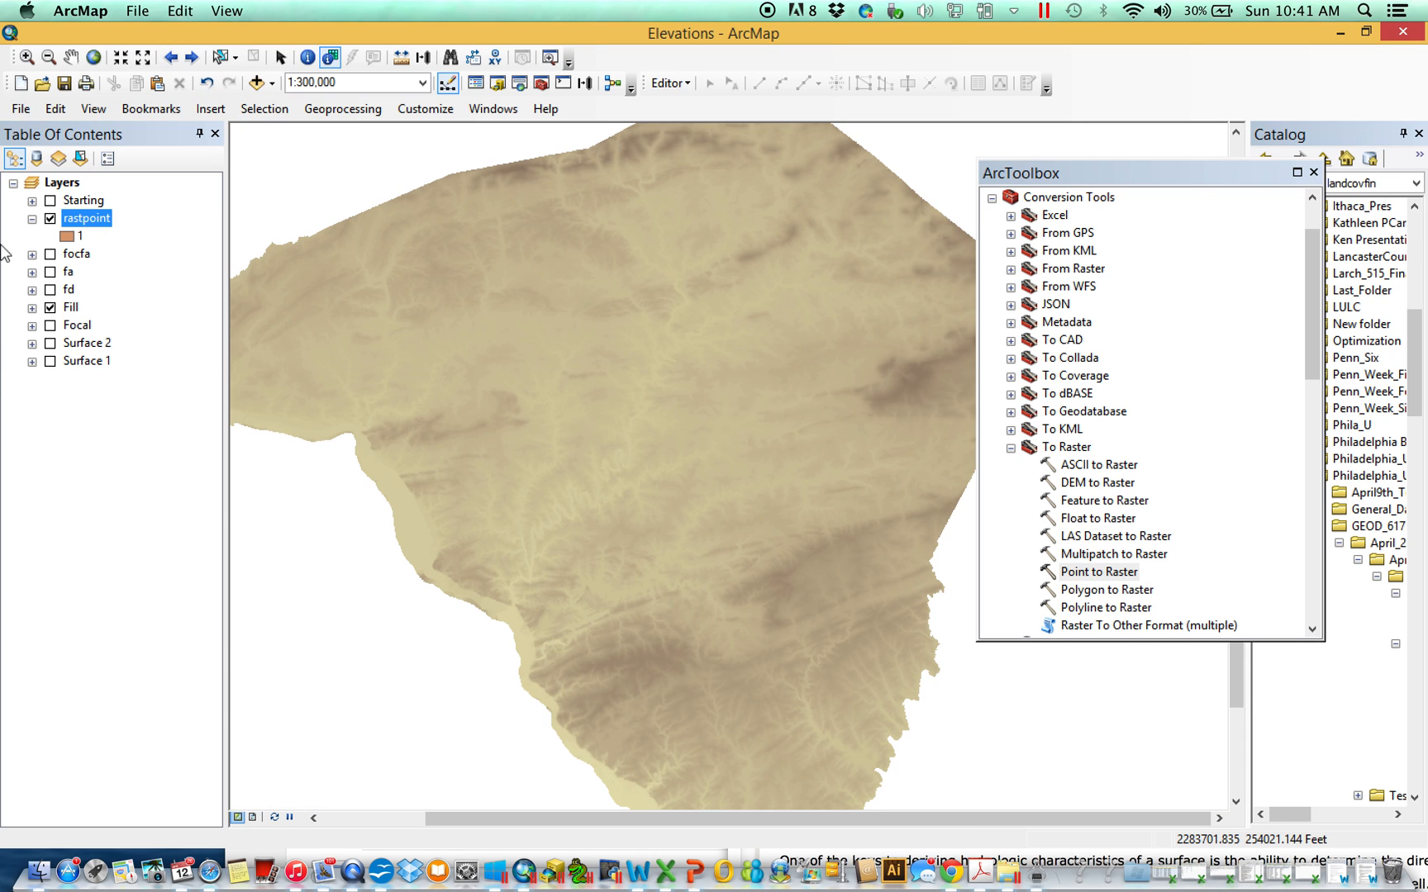
Collapse the Conversion Tools toolbox, view the fa layer briefly, and display focfa in its place with its legend expanded.
{"action": "left_click", "coordinate": [1012, 448]}
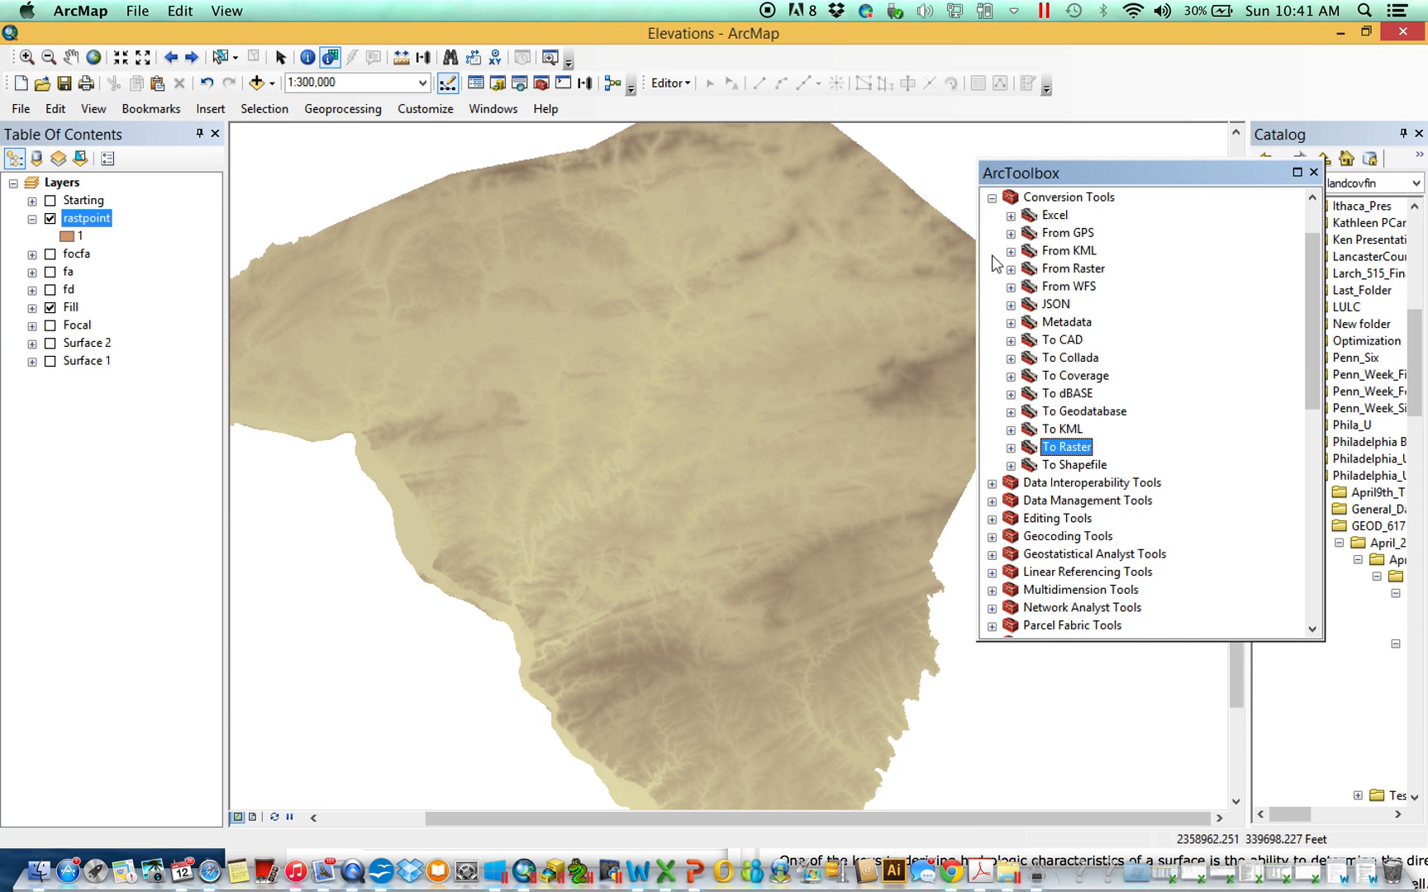
{"action": "left_click", "coordinate": [991, 199]}
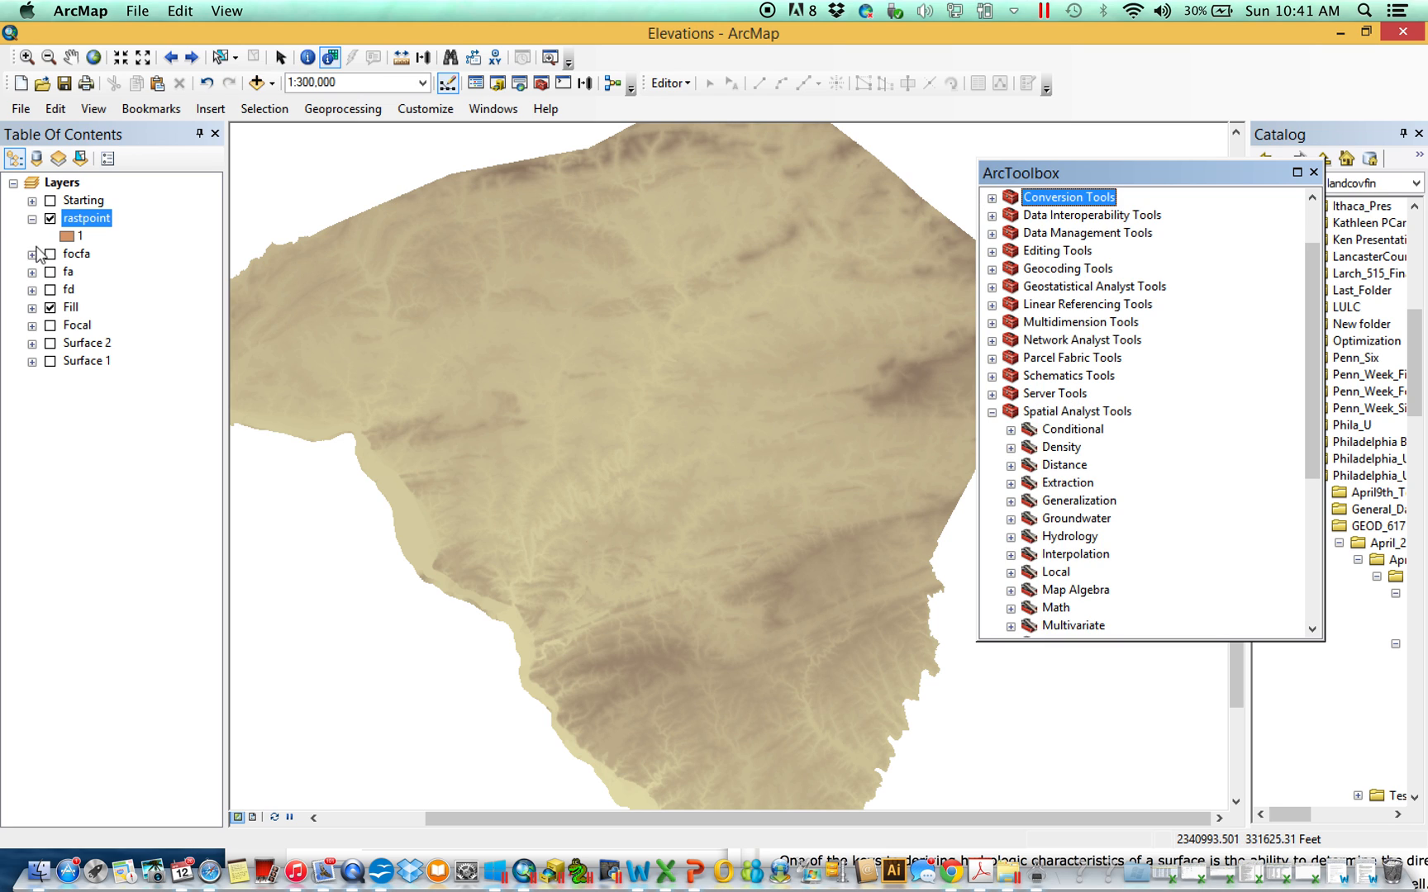
{"action": "left_click", "coordinate": [50, 271]}
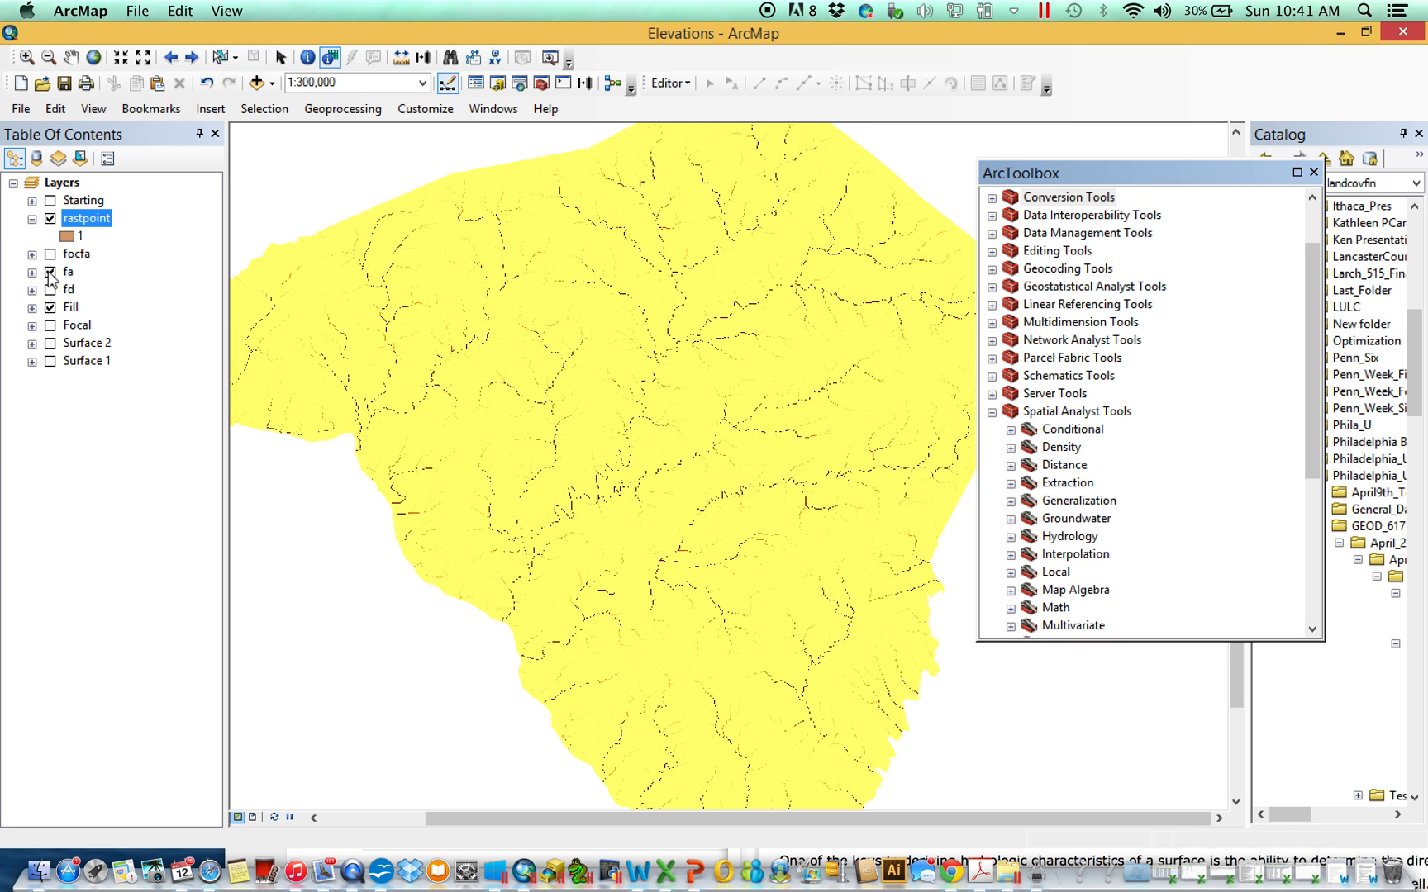
{"action": "left_click", "coordinate": [50, 272]}
{"action": "left_click", "coordinate": [50, 254]}
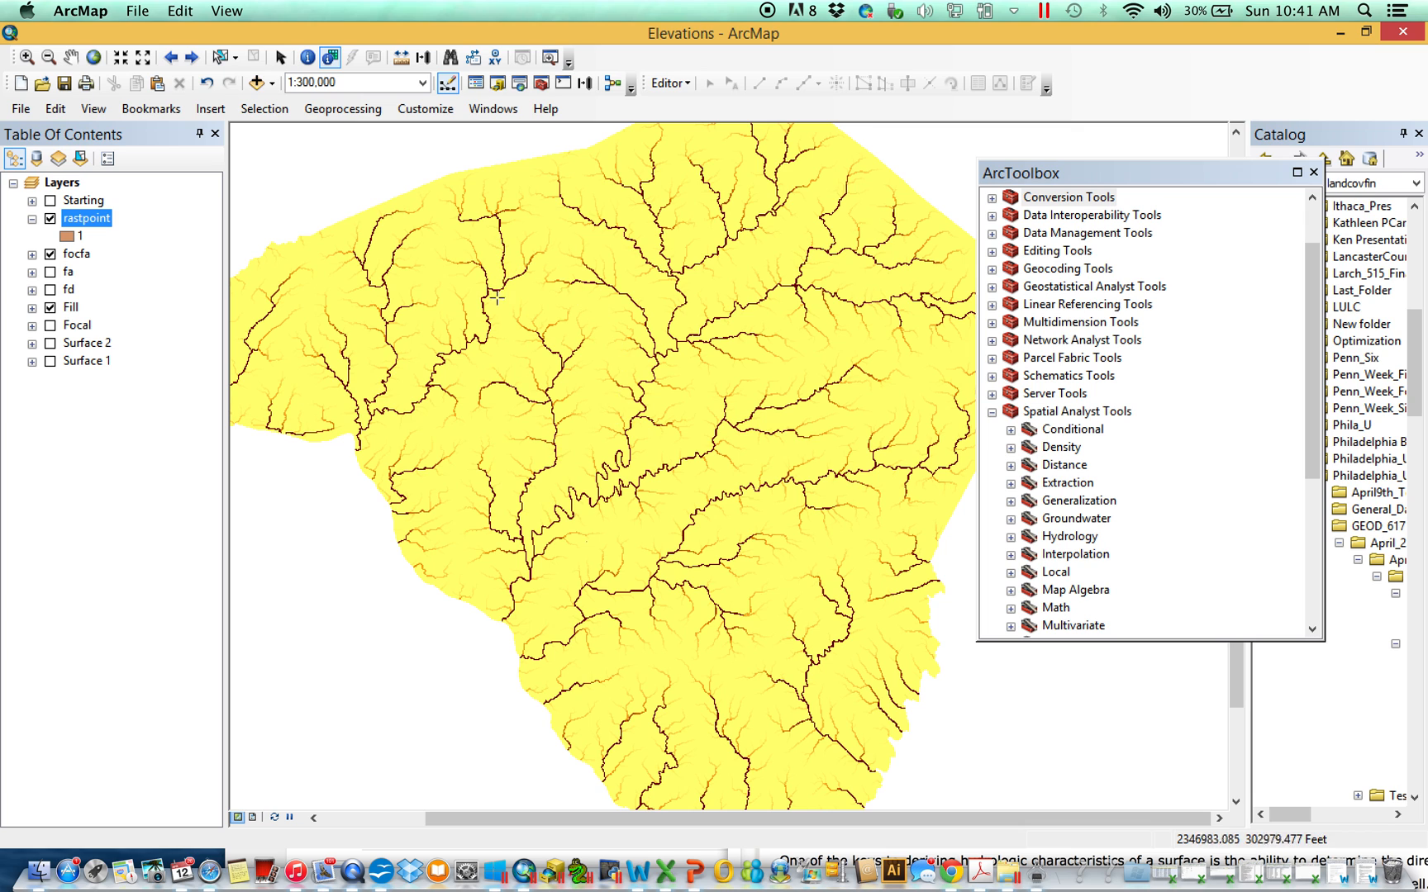
{"action": "left_click", "coordinate": [31, 254]}
Inspect the focfa cell values along a stream up close with the Pixel Inspector, choosing focfa as its layer.
{"action": "scroll", "coordinate": [554, 471], "scroll_direction": "up", "scroll_amount": 5}
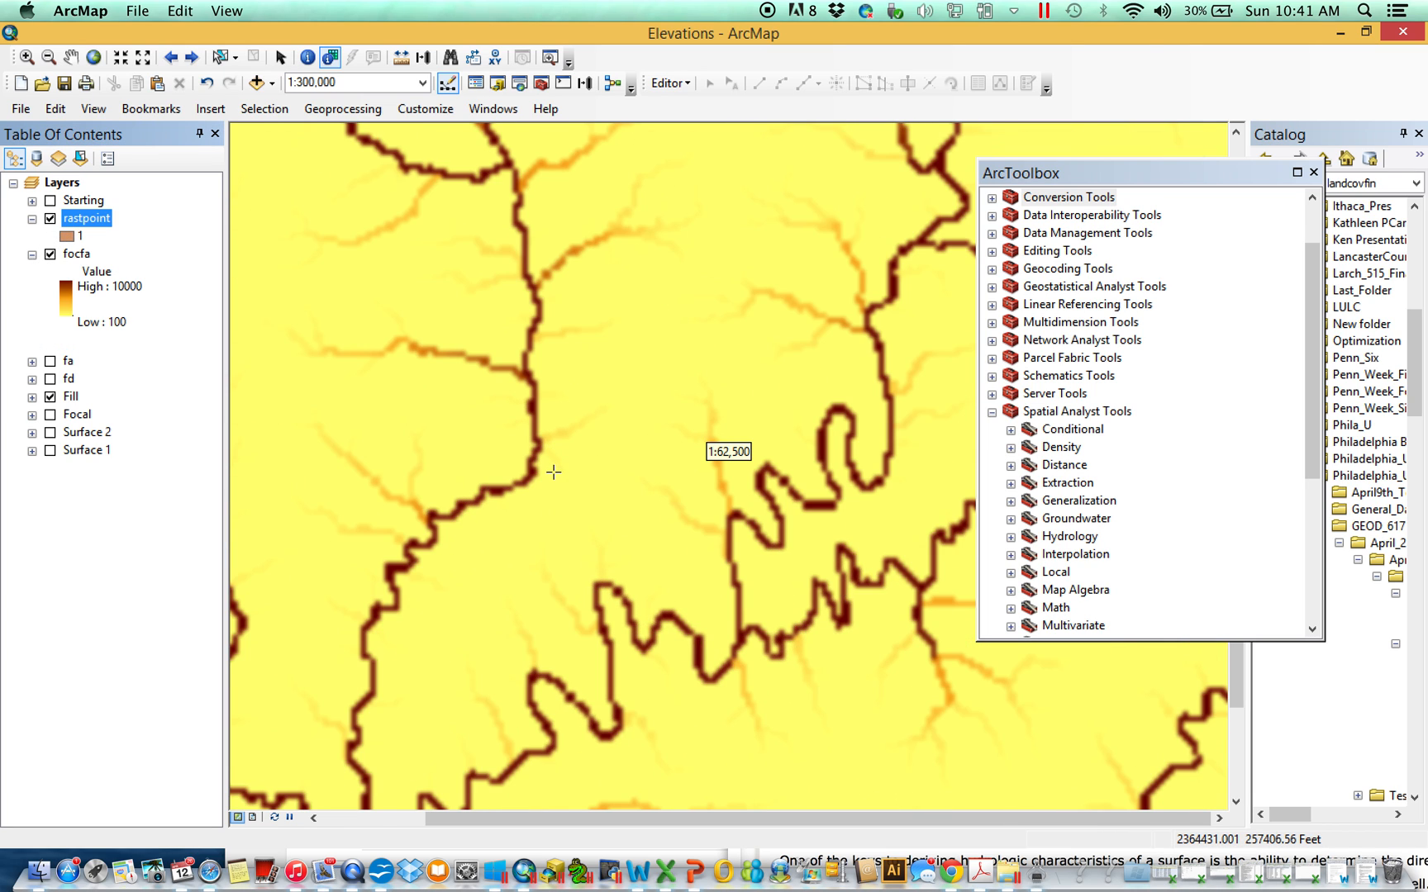
{"action": "scroll", "coordinate": [554, 472], "scroll_direction": "up", "scroll_amount": 1}
{"action": "left_click", "coordinate": [330, 58]}
{"action": "left_click", "coordinate": [506, 495]}
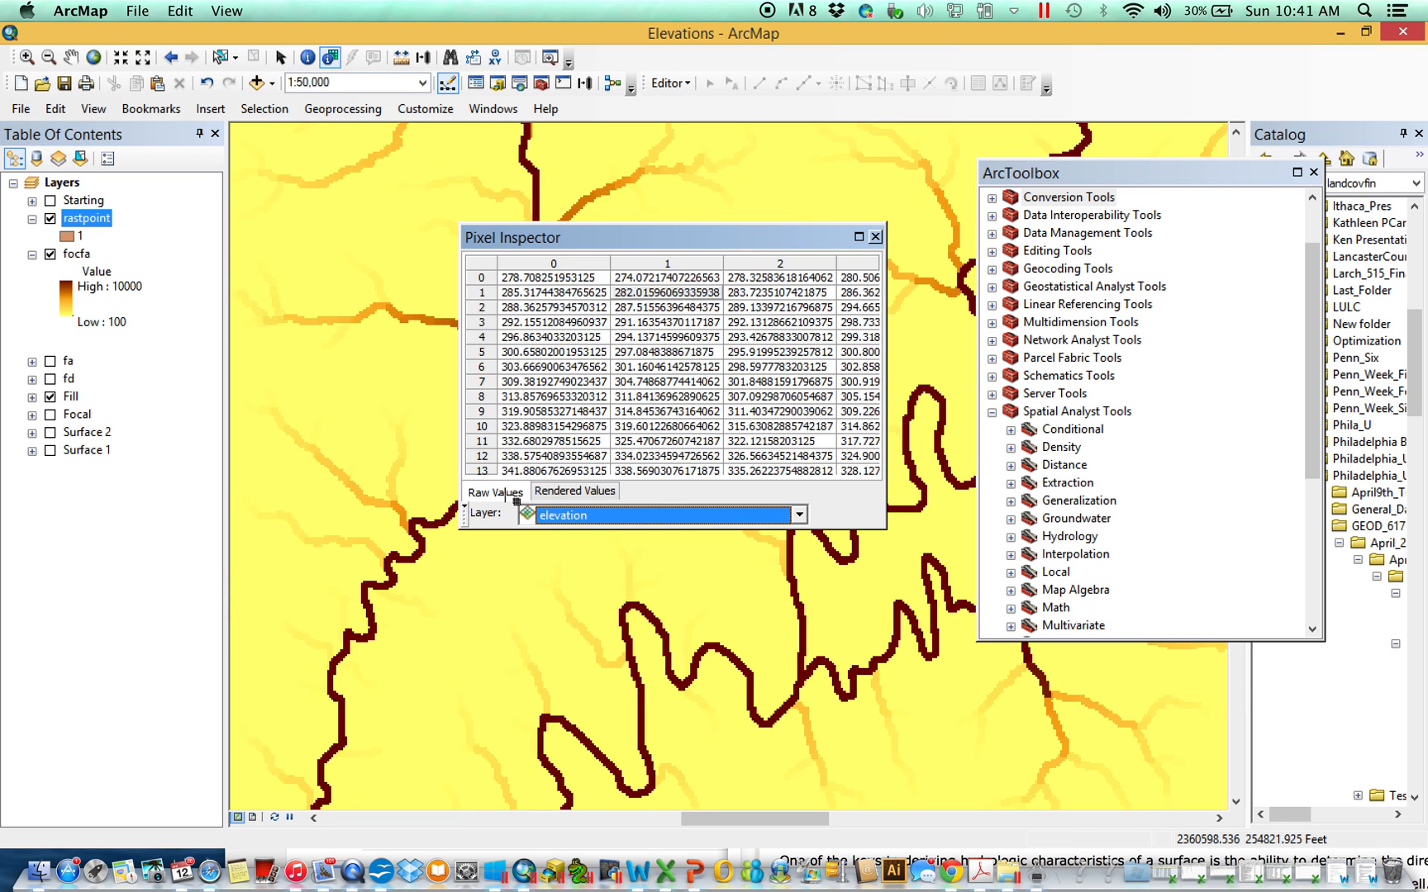
{"action": "scroll", "coordinate": [619, 537], "scroll_direction": "up", "scroll_amount": 9}
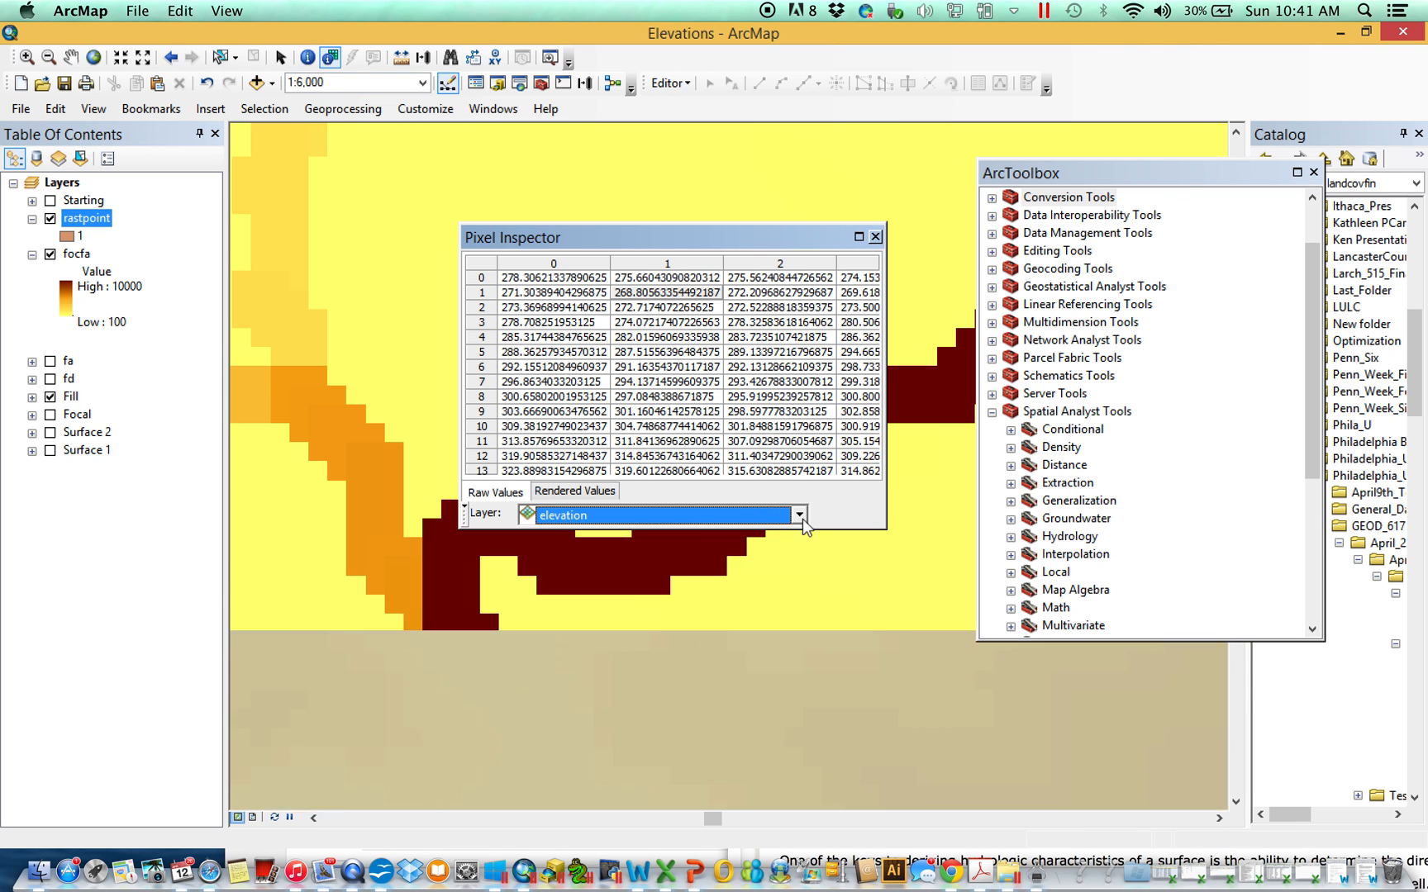
{"action": "left_click", "coordinate": [800, 516]}
{"action": "scroll", "coordinate": [604, 716], "scroll_direction": "up", "scroll_amount": 1}
{"action": "scroll", "coordinate": [616, 717], "scroll_direction": "down", "scroll_amount": 1}
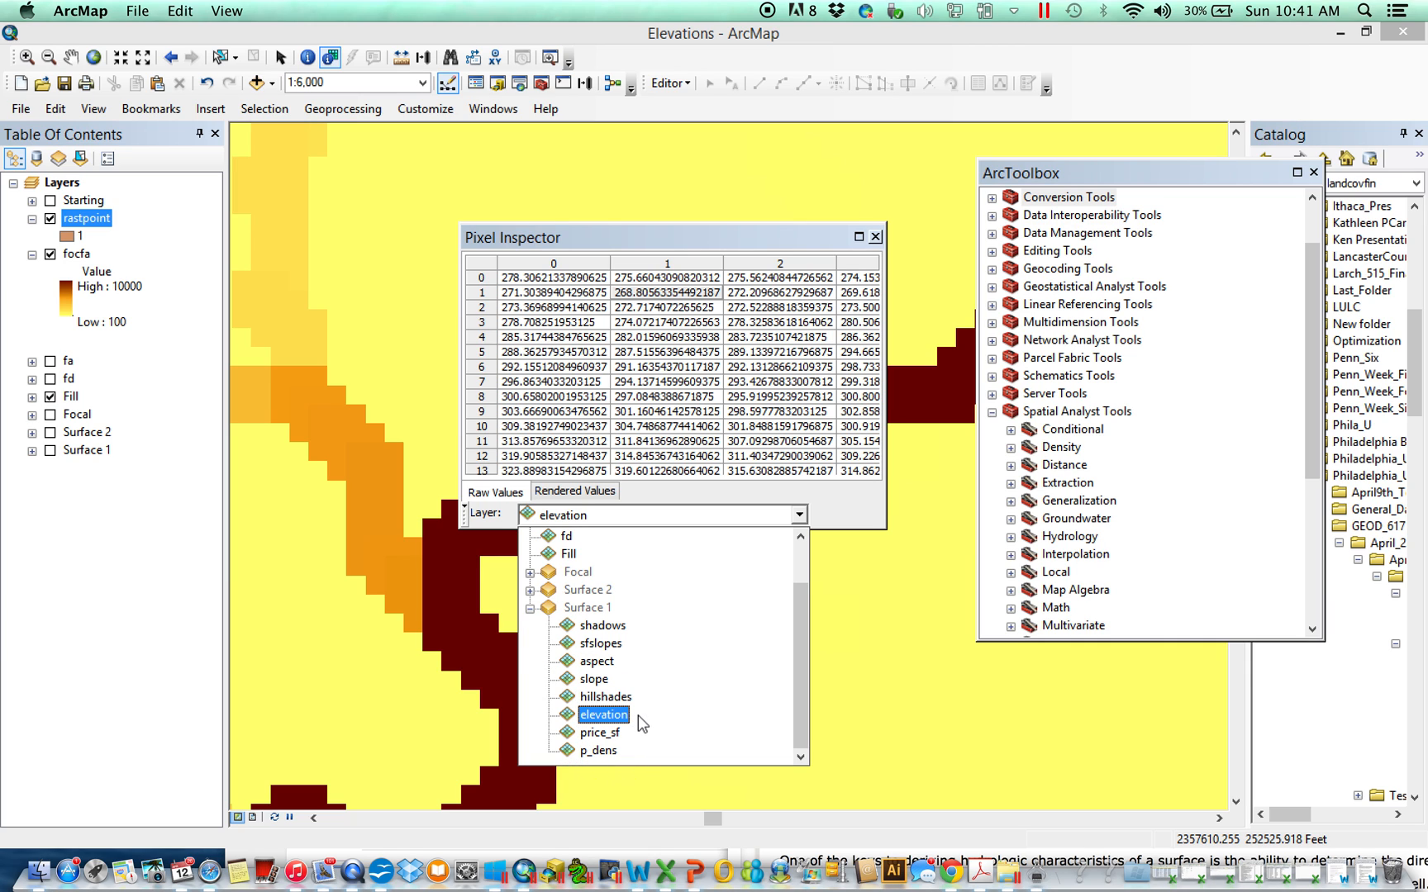
{"action": "scroll", "coordinate": [638, 714], "scroll_direction": "up", "scroll_amount": 3}
{"action": "left_click", "coordinate": [570, 554]}
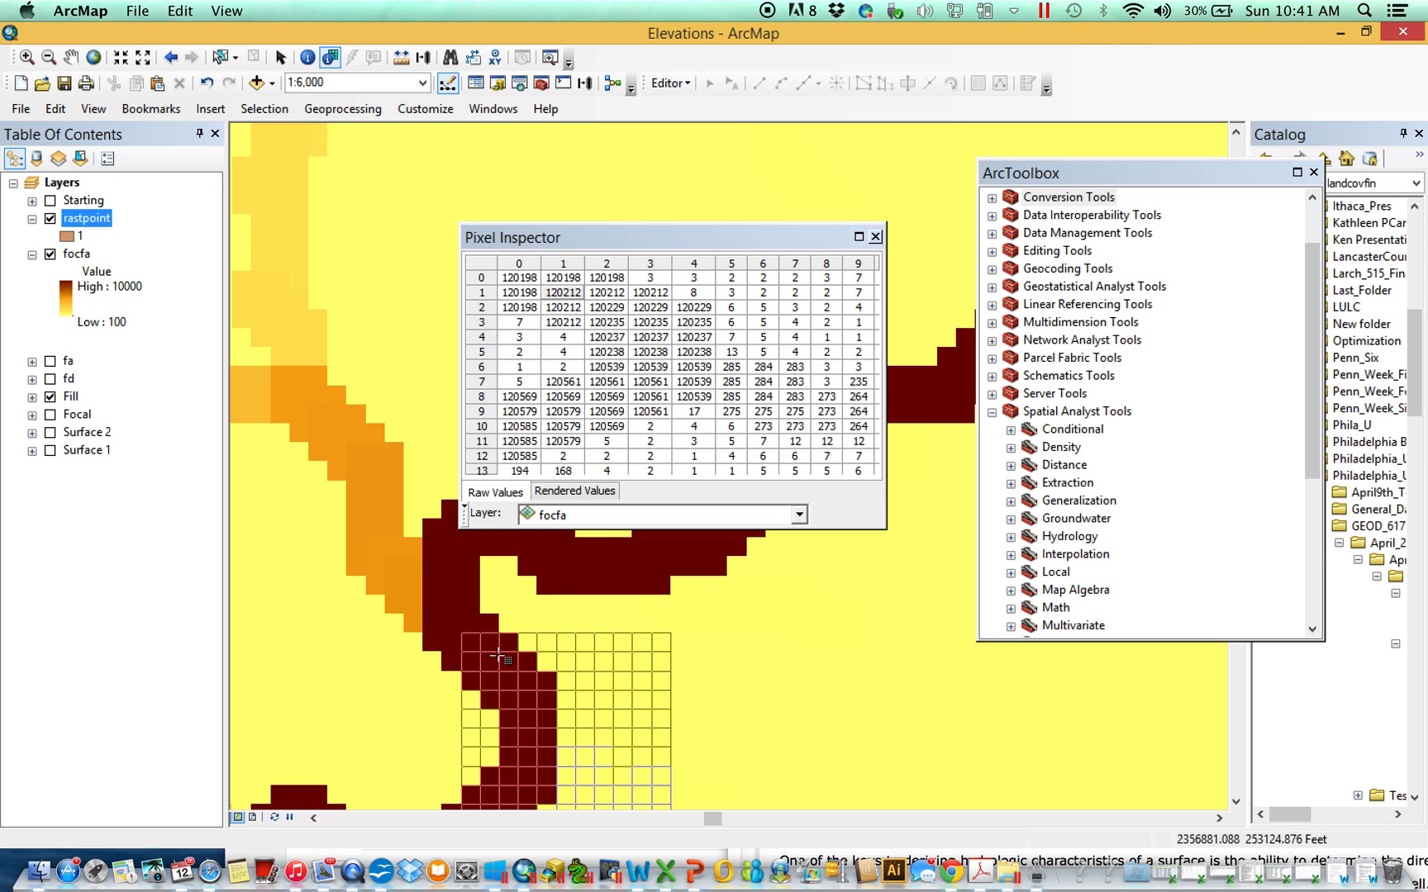
Display fa instead of focfa to compare the stream widths, shrink the Pixel Inspector, and close it.
{"action": "left_click", "coordinate": [51, 253]}
{"action": "left_click", "coordinate": [50, 361]}
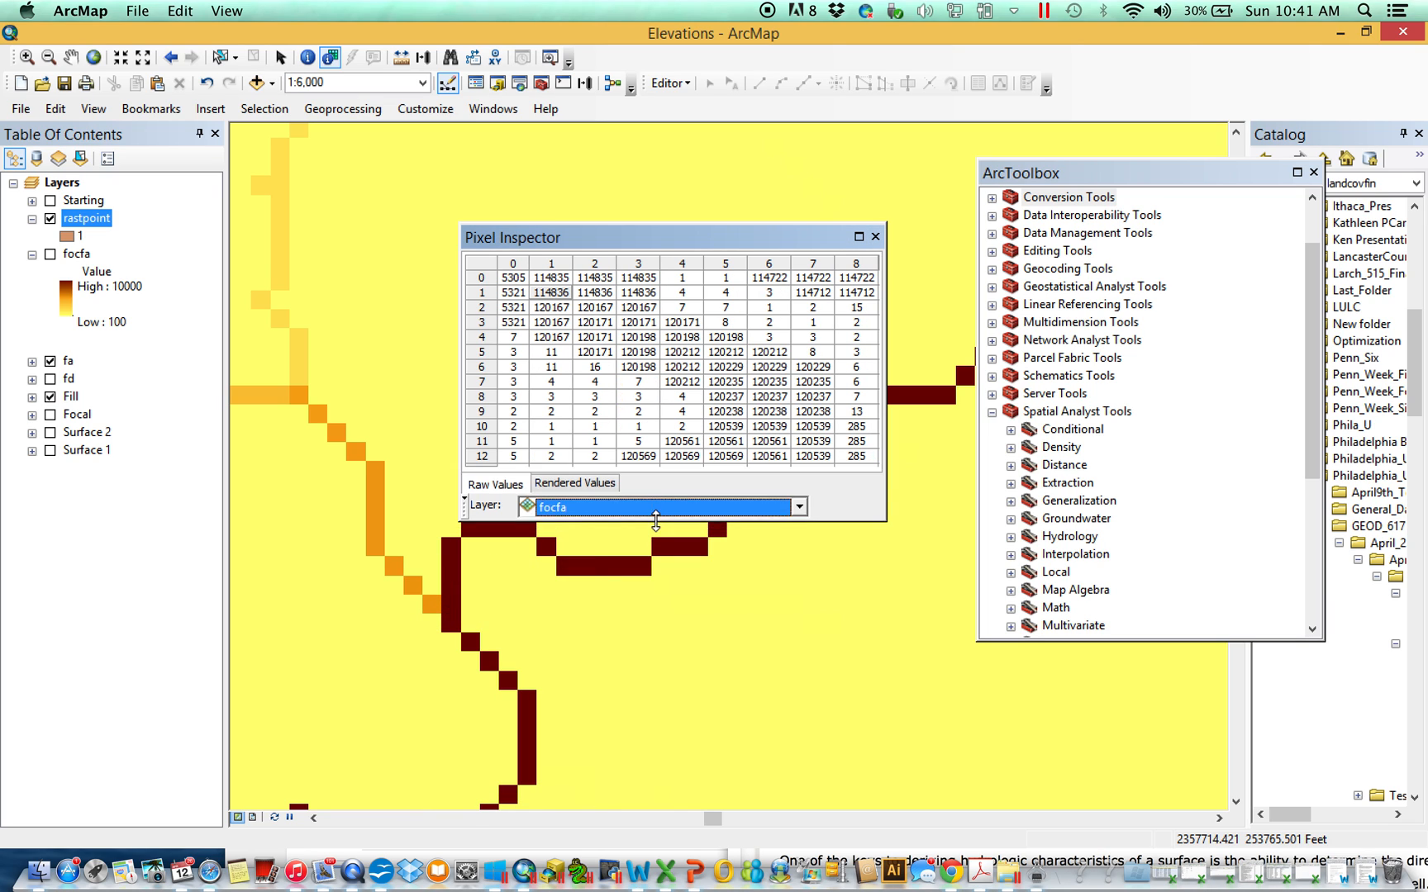
{"action": "left_click_drag", "start_coordinate": [654, 529], "coordinate": [645, 328]}
{"action": "left_click_drag", "start_coordinate": [885, 275], "coordinate": [496, 366]}
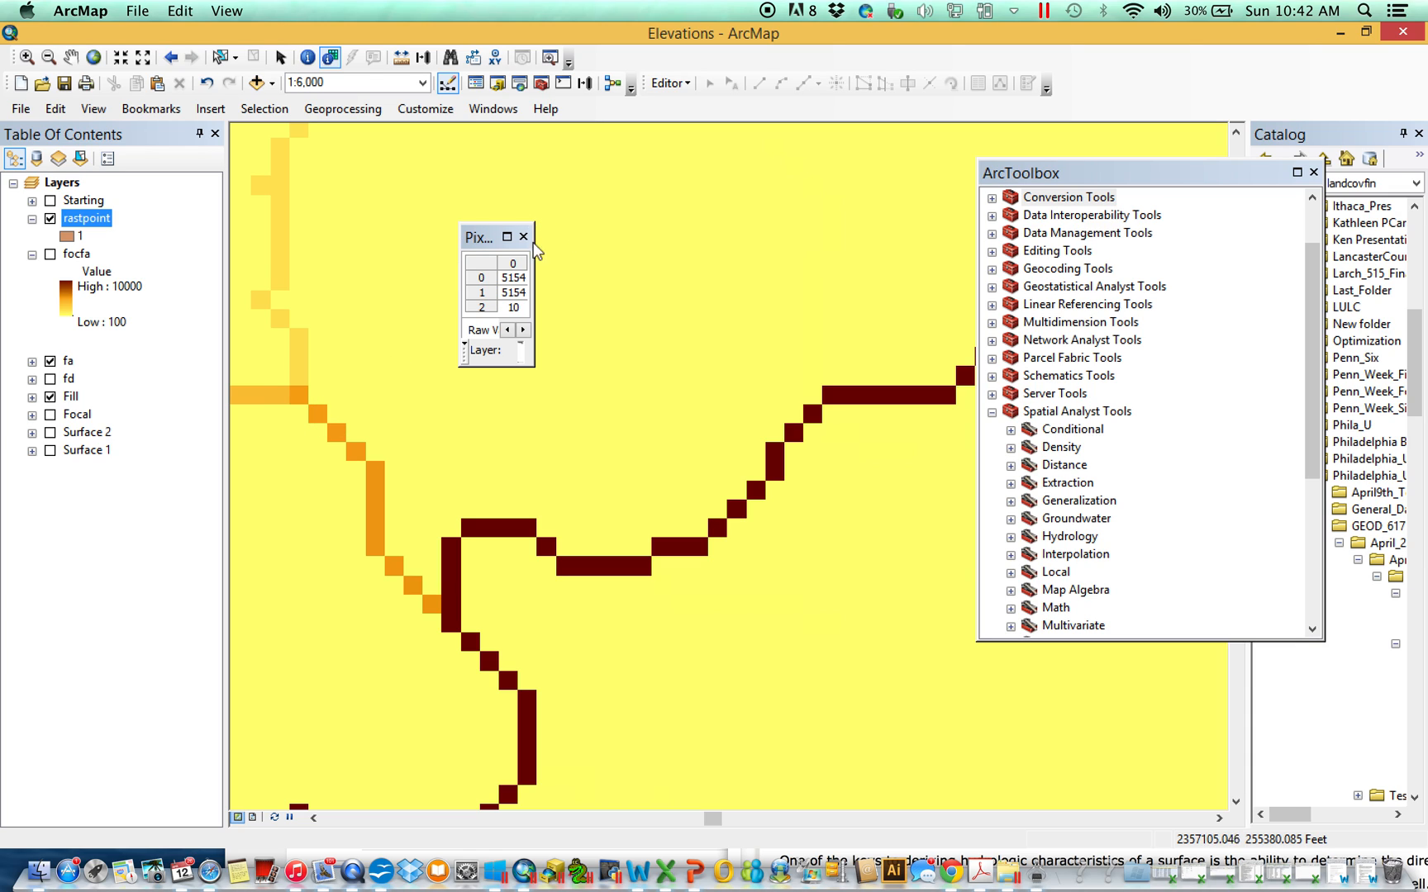
{"action": "left_click_drag", "start_coordinate": [534, 281], "coordinate": [576, 256]}
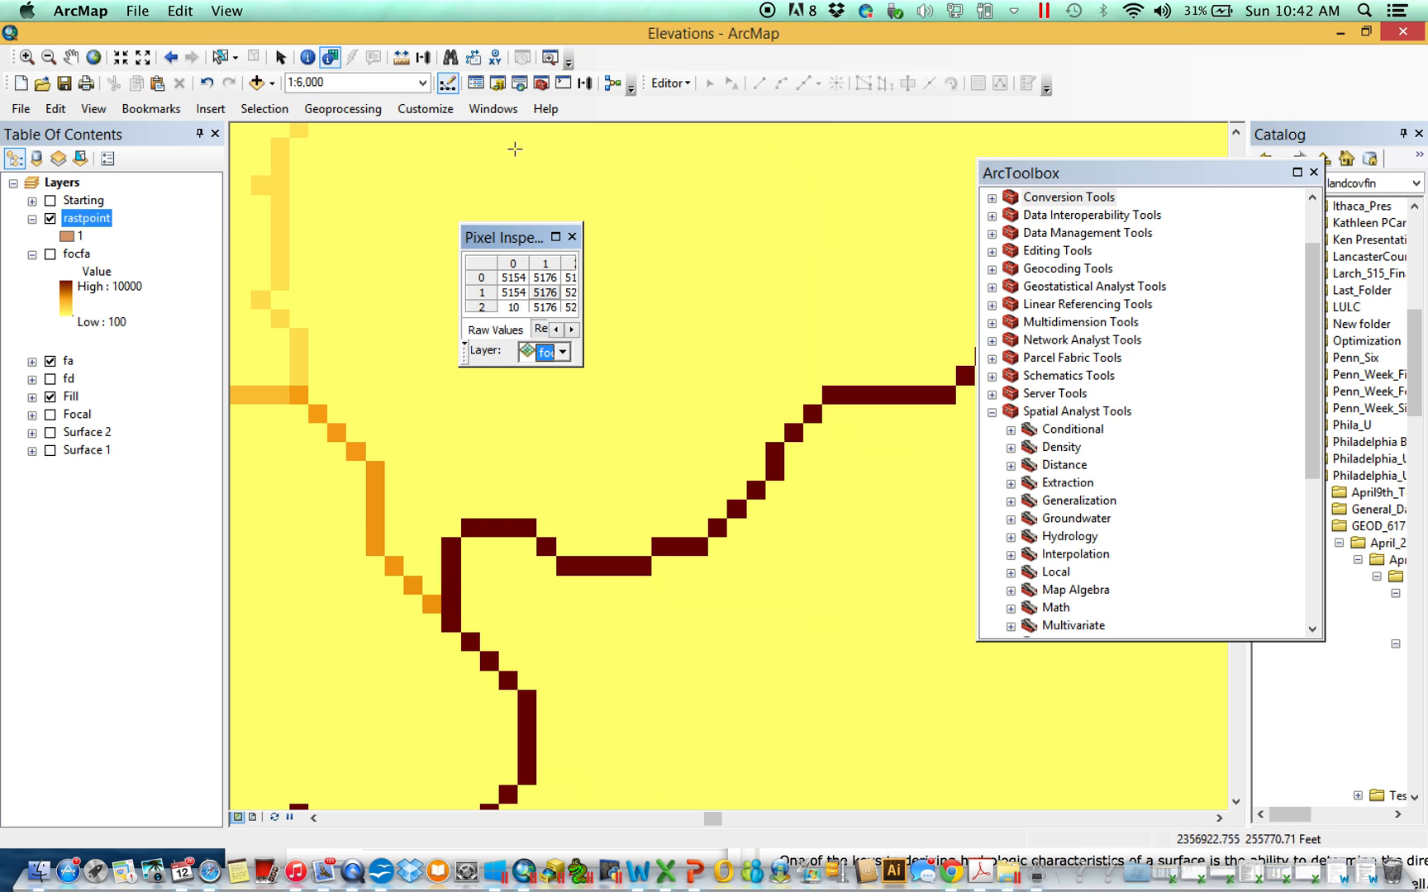
{"action": "left_click", "coordinate": [572, 237]}
Examine the fa streams up close and at a wider extent, and hide the fa layer.
{"action": "scroll", "coordinate": [677, 405], "scroll_direction": "up", "scroll_amount": 3}
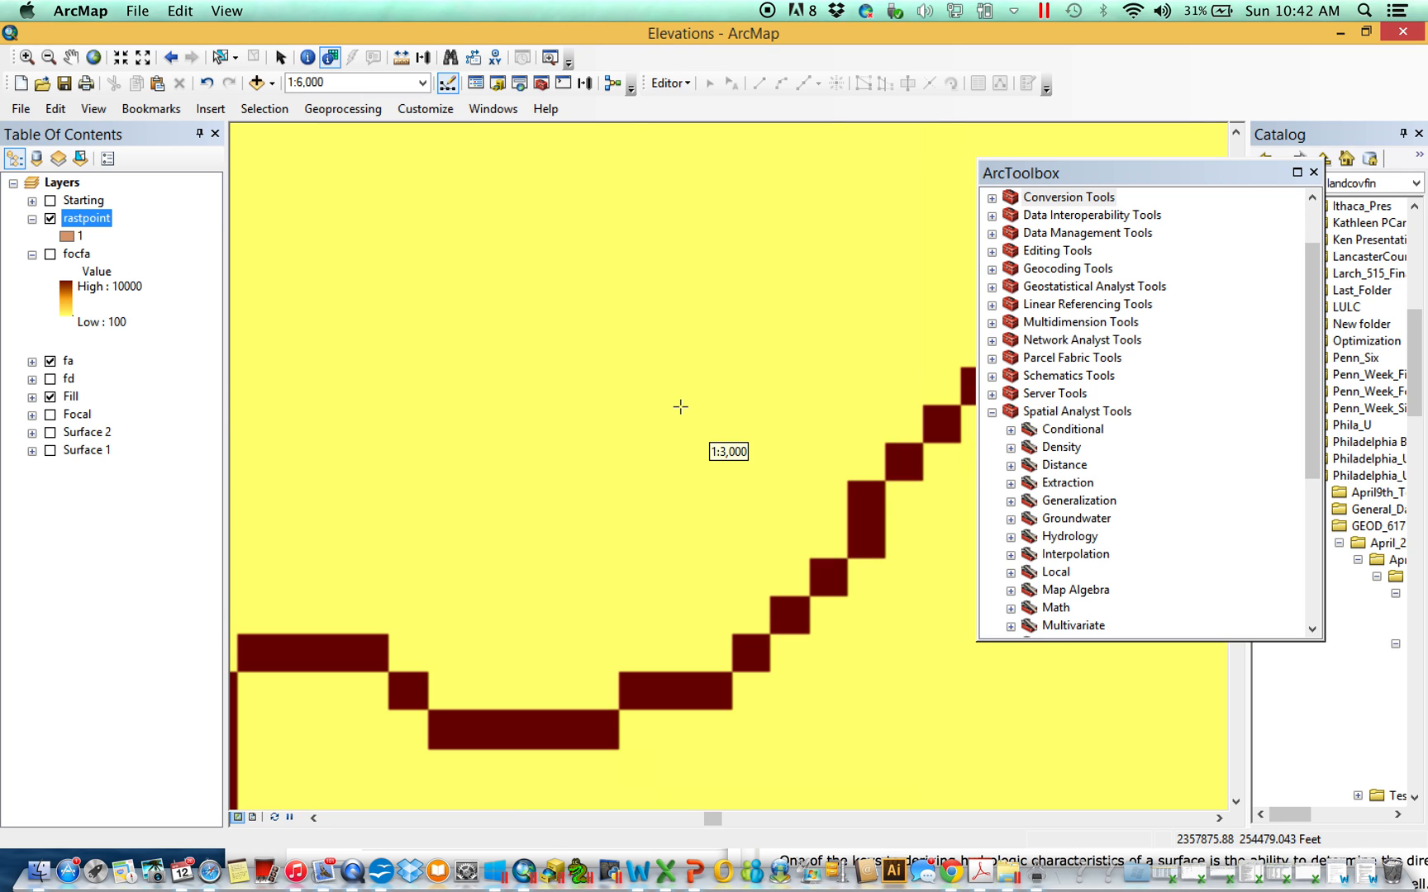
{"action": "scroll", "coordinate": [693, 427], "scroll_direction": "up", "scroll_amount": 4}
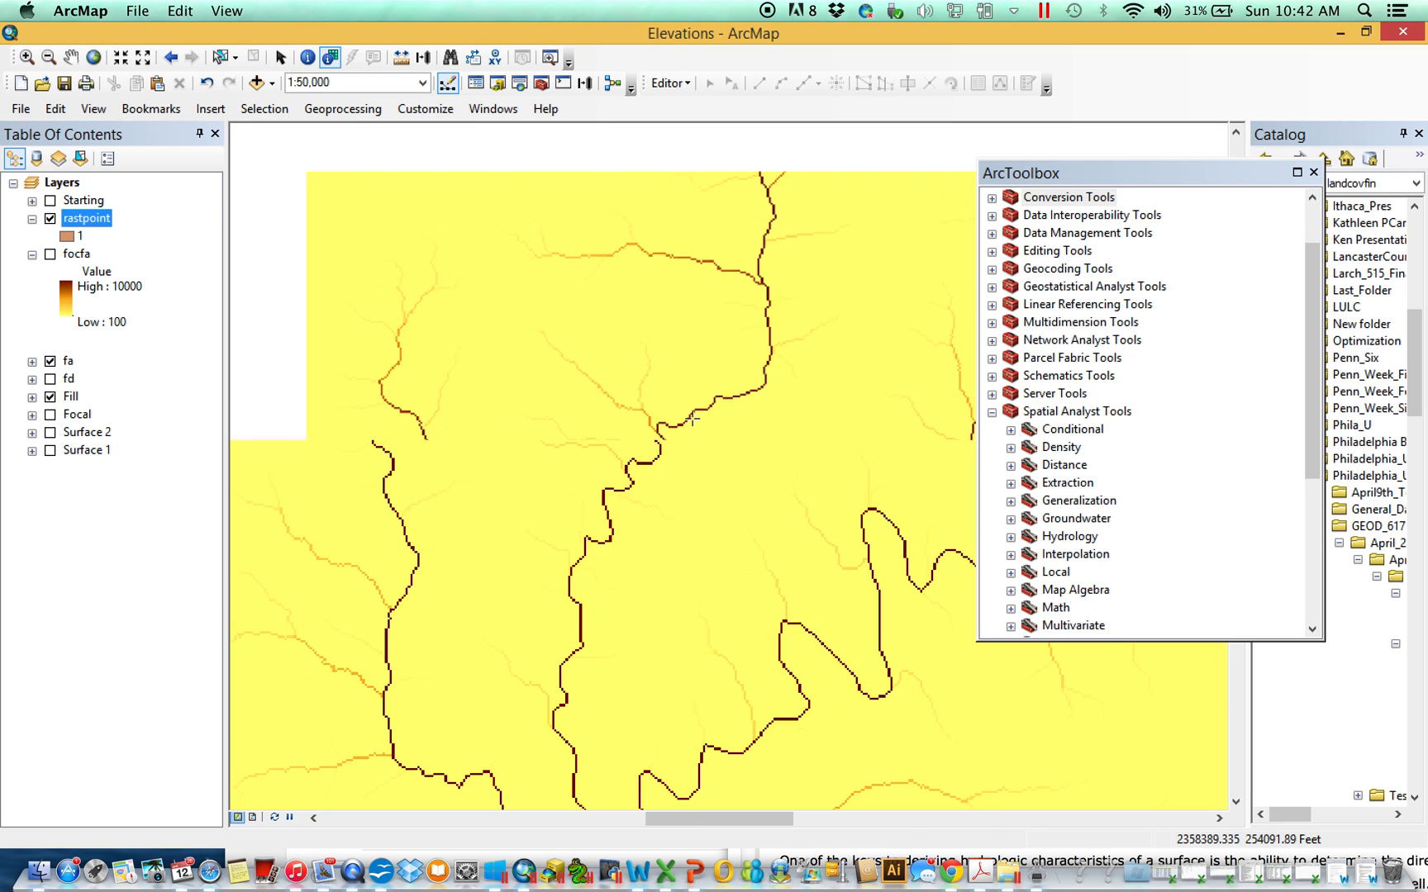
{"action": "scroll", "coordinate": [685, 418], "scroll_direction": "up", "scroll_amount": 3}
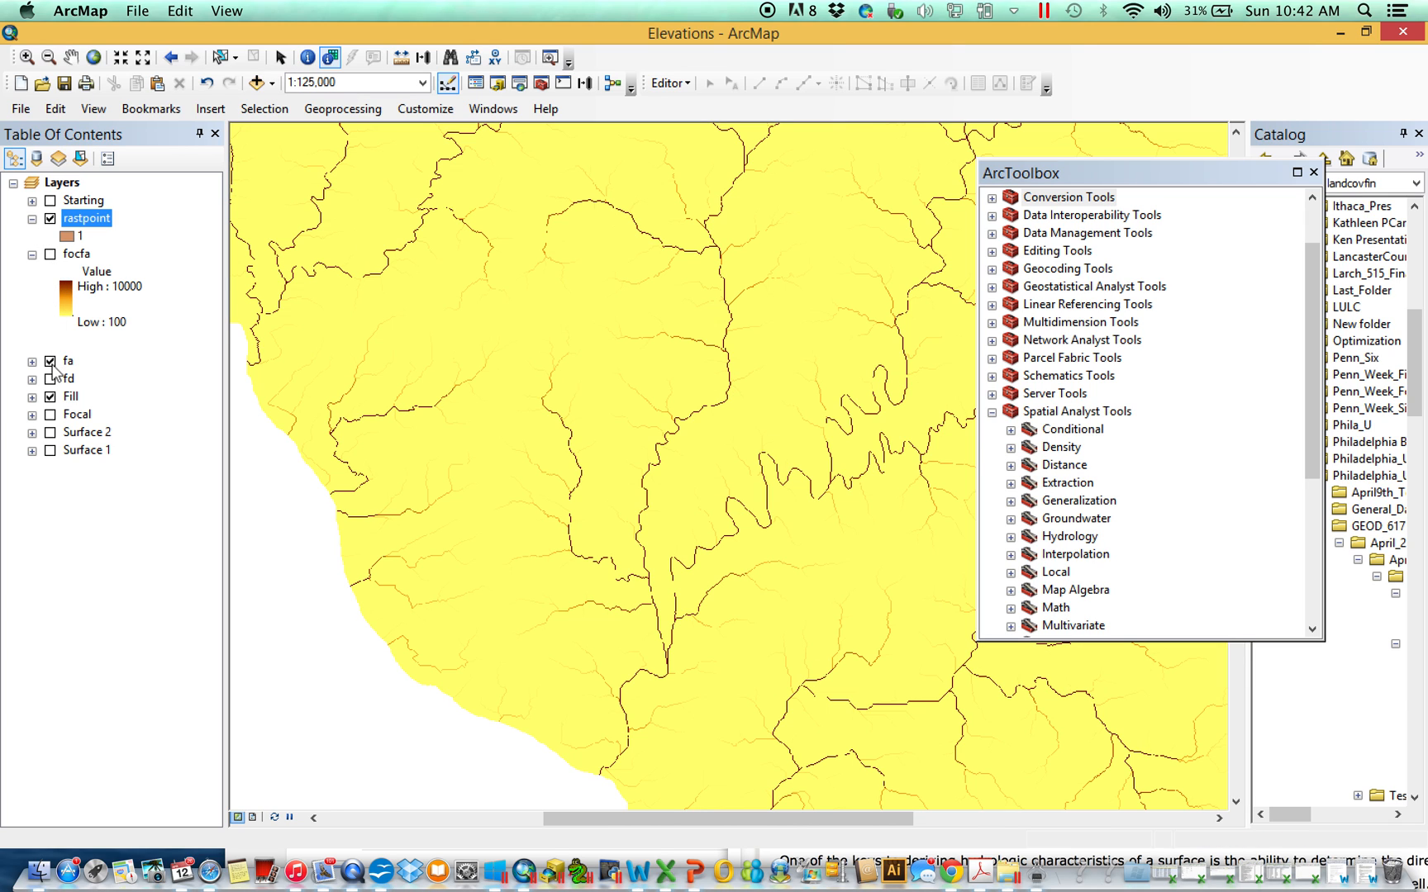
{"action": "left_click", "coordinate": [51, 361]}
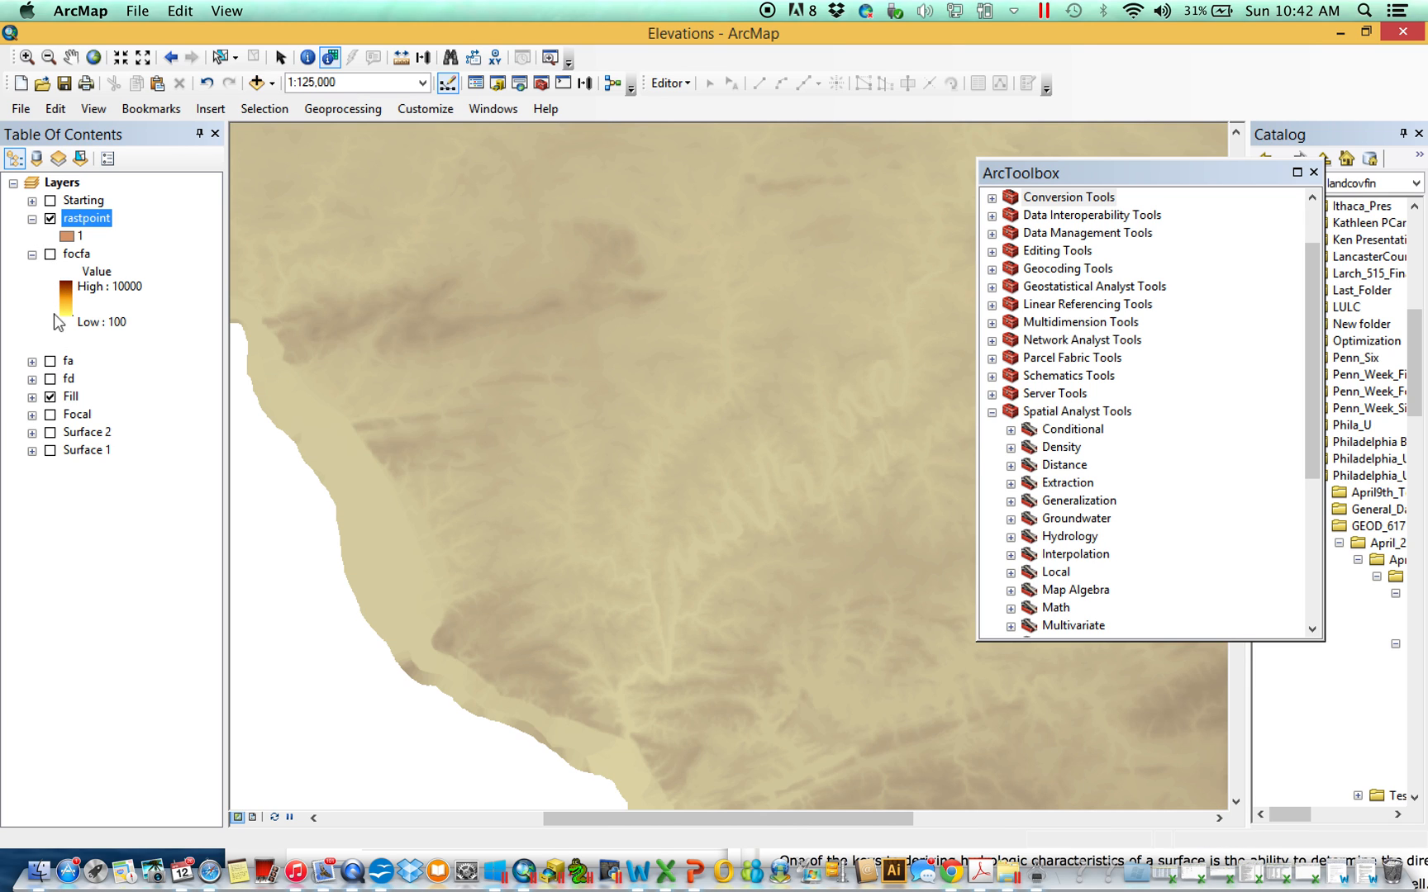
Change the fill color of the rastpoint layer's symbol to red.
{"action": "left_click", "coordinate": [70, 238]}
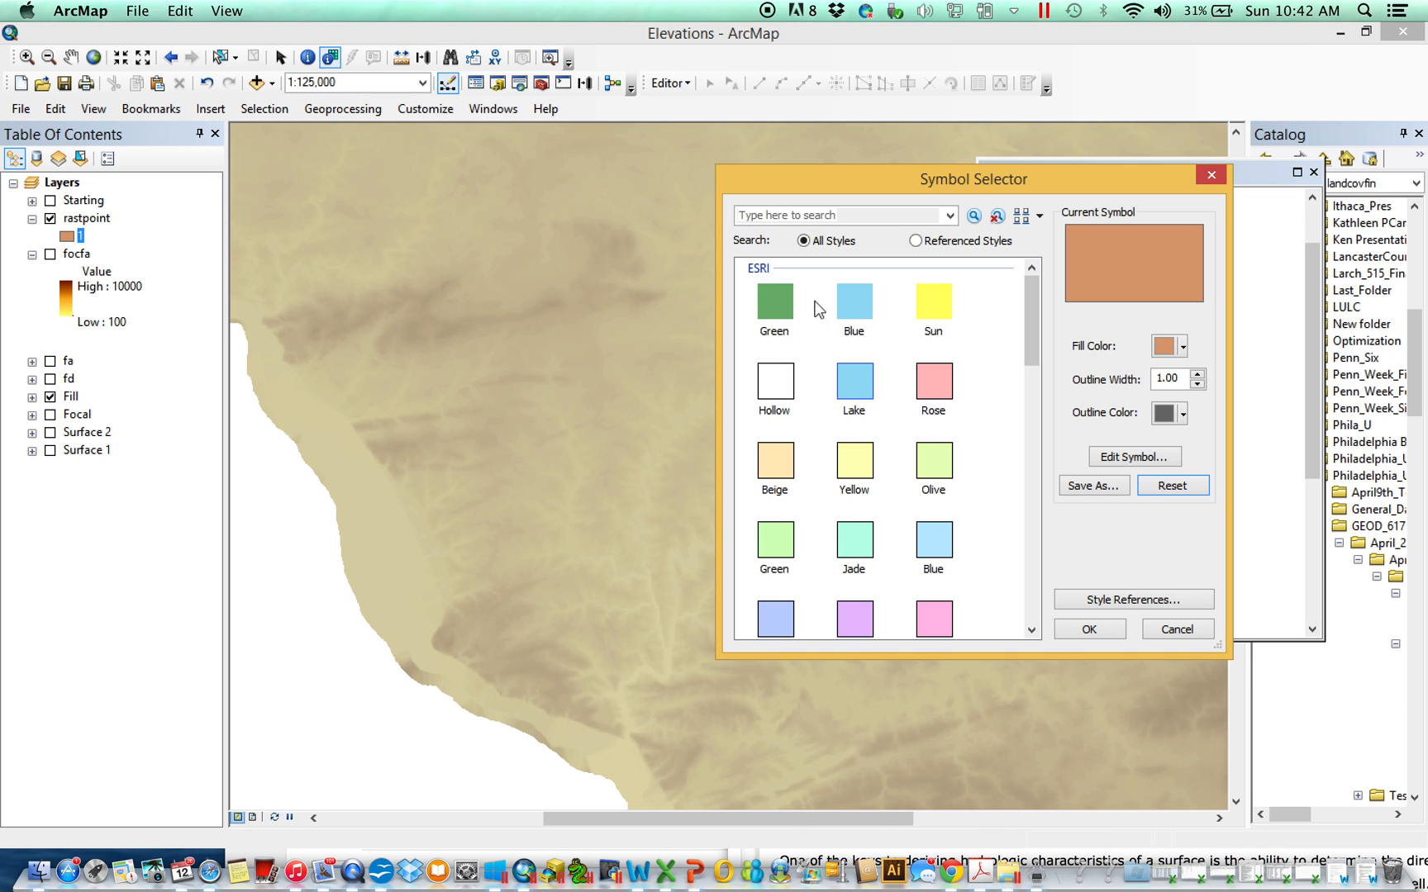
{"action": "left_click", "coordinate": [1182, 346]}
{"action": "left_click", "coordinate": [1179, 433]}
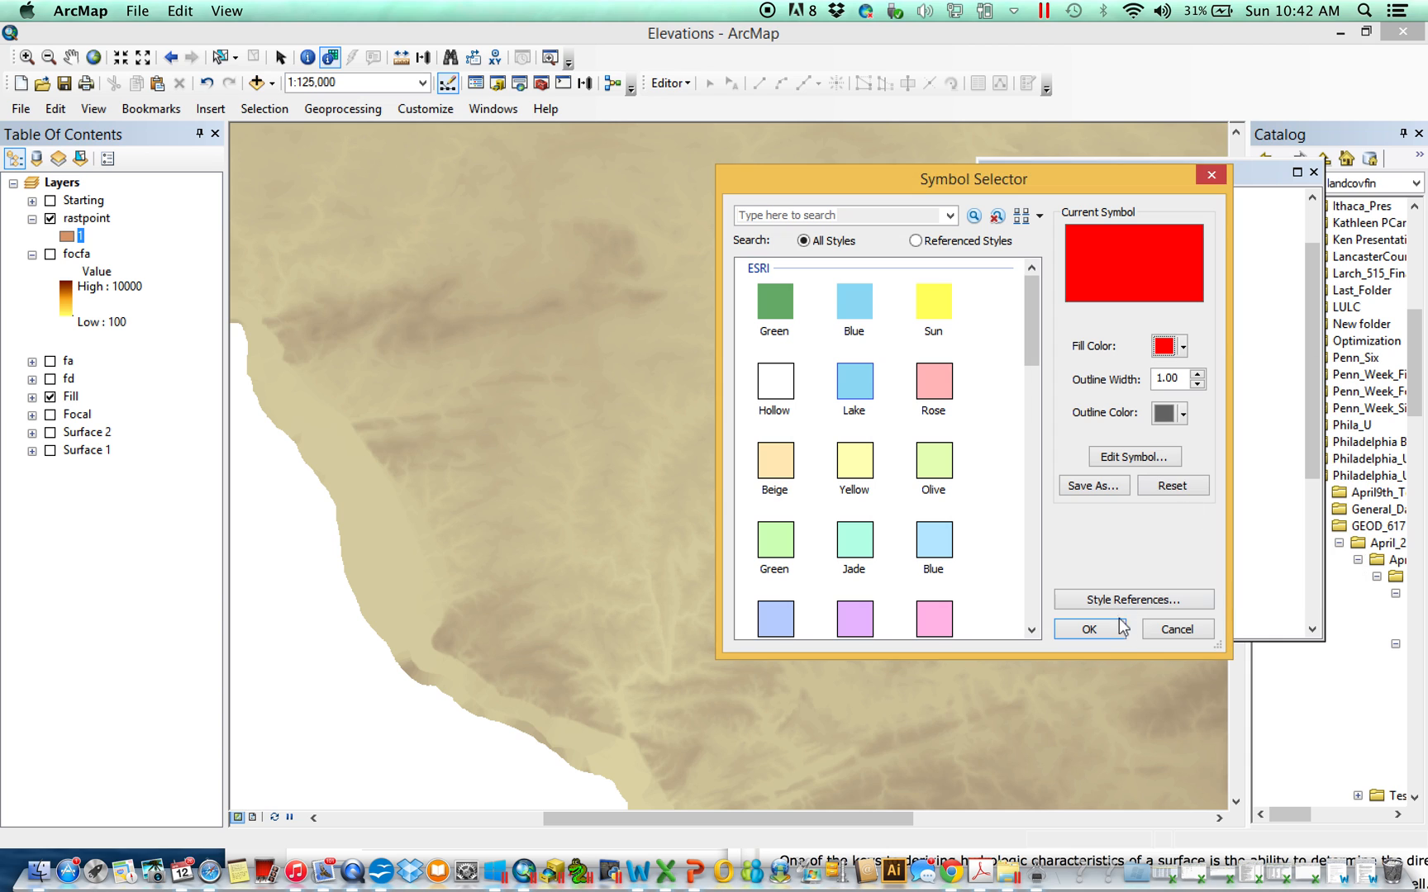
{"action": "left_click", "coordinate": [1089, 629]}
{"action": "scroll", "coordinate": [863, 485], "scroll_direction": "up", "scroll_amount": 2}
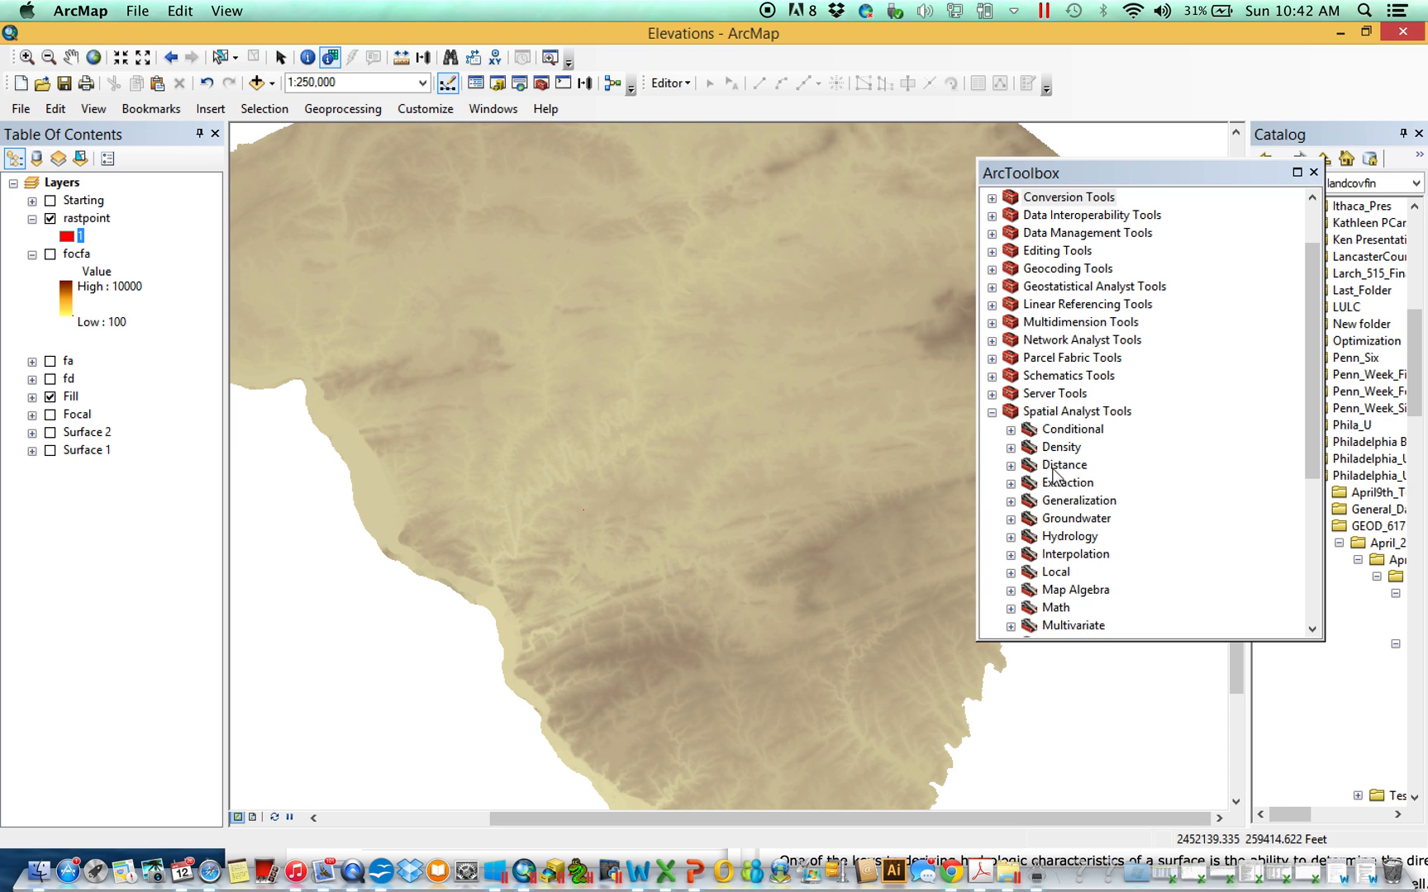
Set up the Hydrology Flow Accumulation tool with Fill as the flow direction raster, rastpoint as the weight raster and INTEGER output.
{"action": "left_click", "coordinate": [1011, 537]}
{"action": "double_click", "coordinate": [1097, 482]}
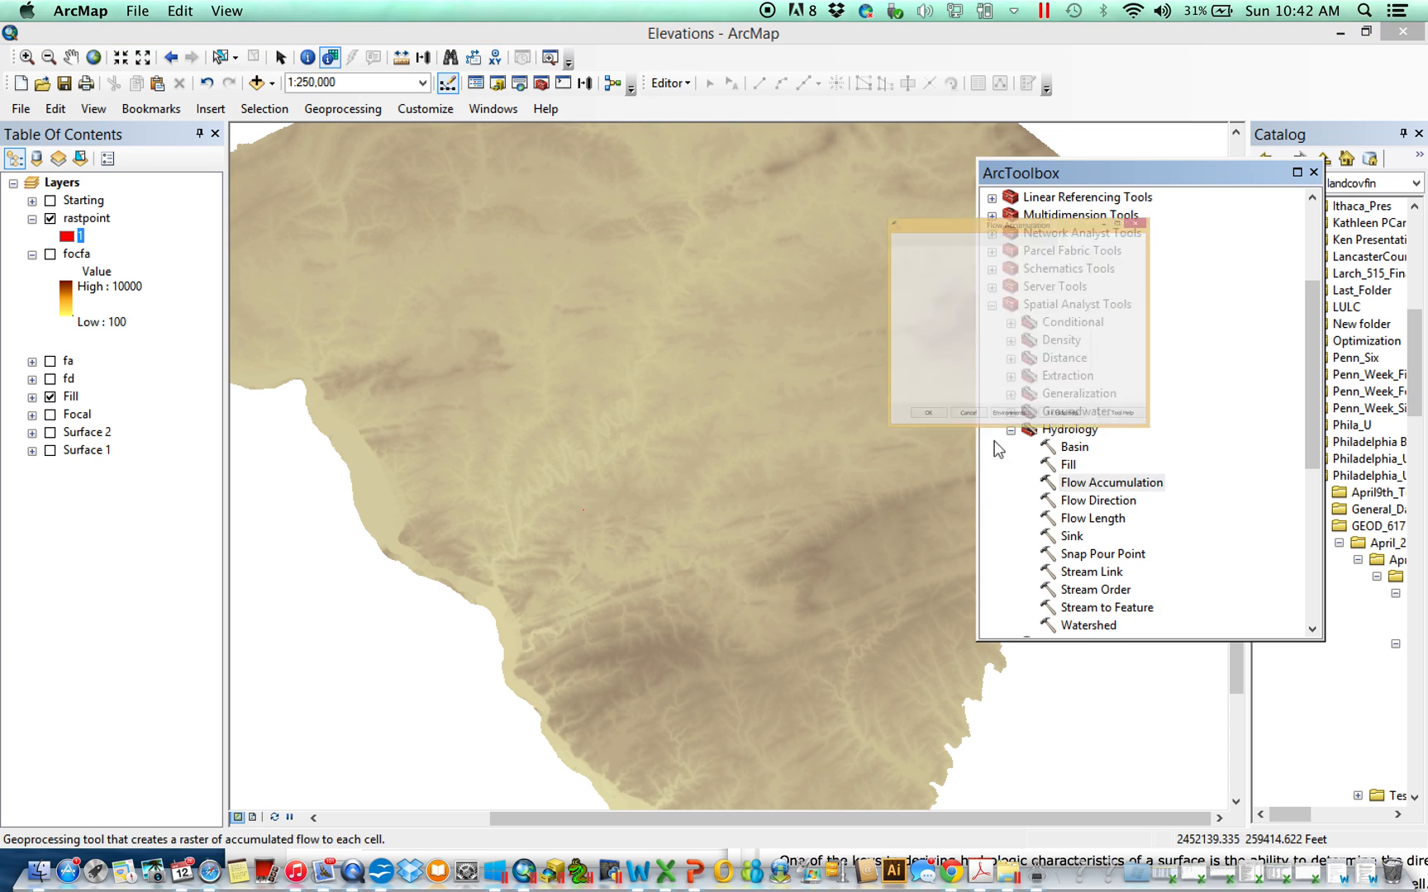
{"action": "left_click_drag", "start_coordinate": [87, 218], "coordinate": [896, 188]}
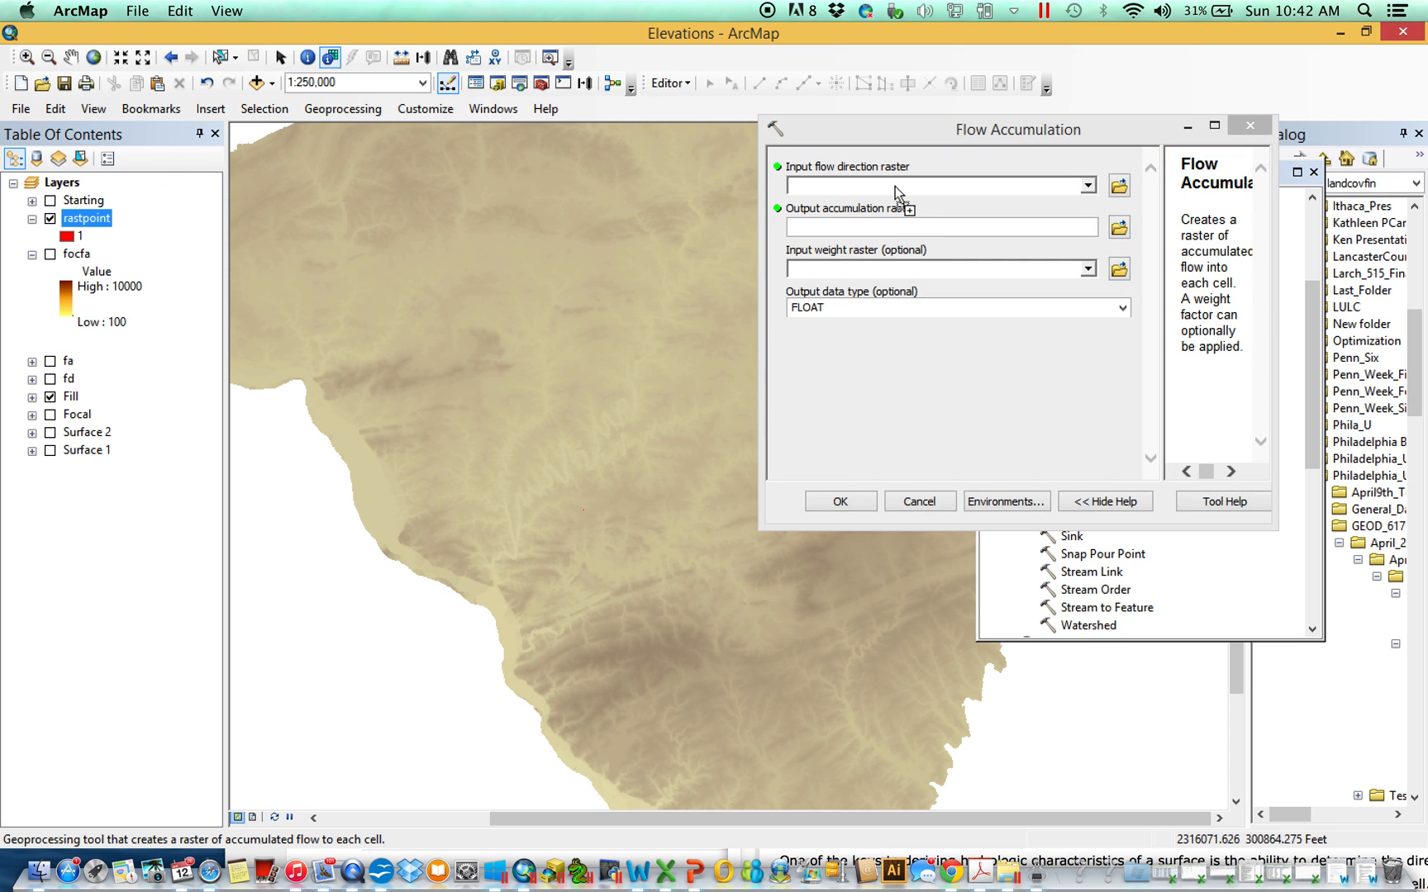
{"action": "left_click_drag", "start_coordinate": [875, 279], "coordinate": [877, 266]}
{"action": "left_click", "coordinate": [71, 396]}
{"action": "left_click_drag", "start_coordinate": [71, 396], "coordinate": [824, 197]}
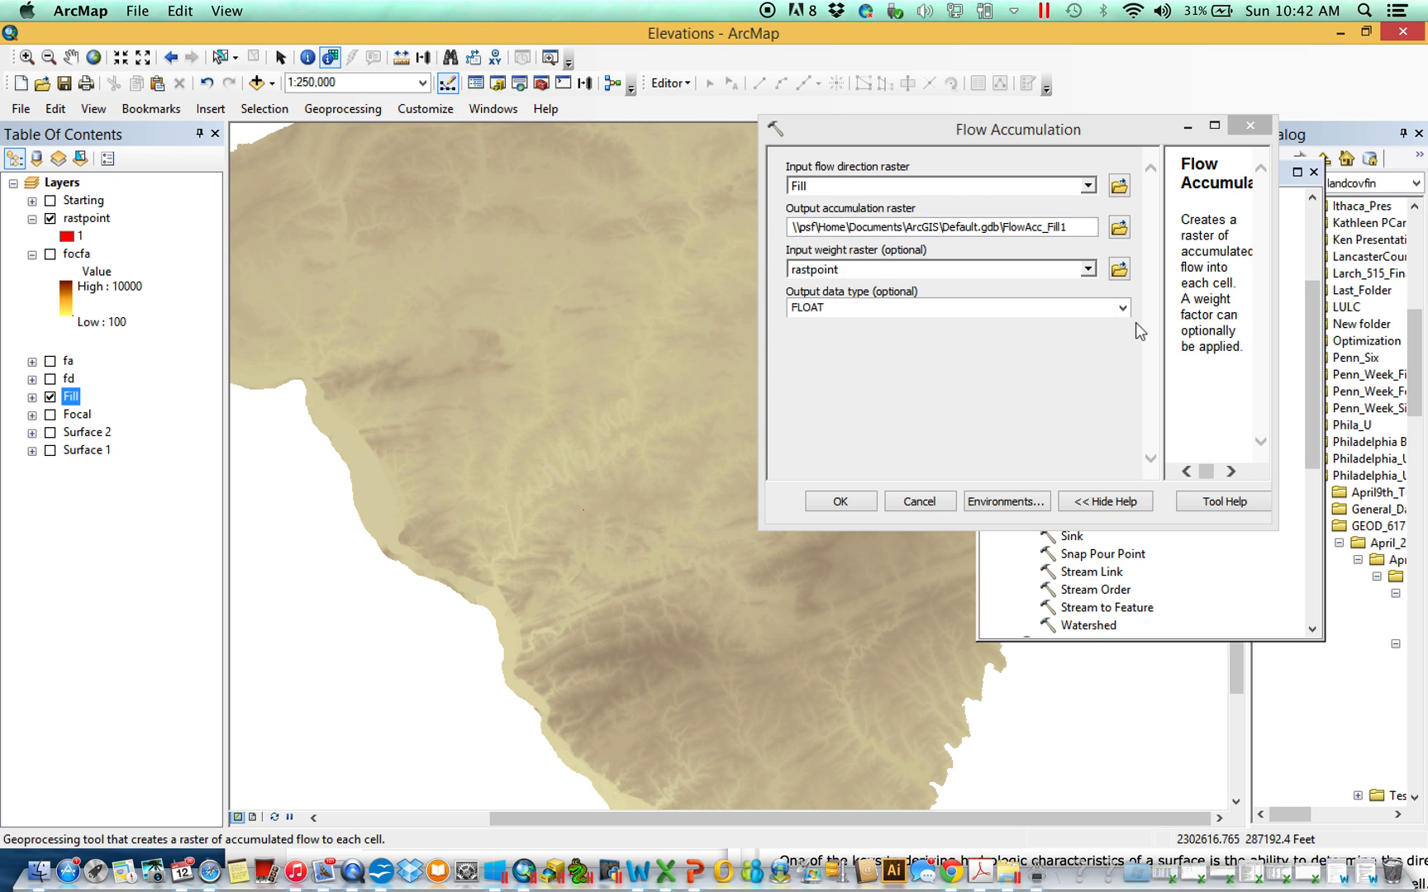
{"action": "left_click", "coordinate": [1121, 308]}
{"action": "left_click", "coordinate": [1015, 339]}
Name the accumulation output threeflow in the Video_Outputs folder and run Flow Accumulation on the Fill raster.
{"action": "left_click", "coordinate": [1118, 228]}
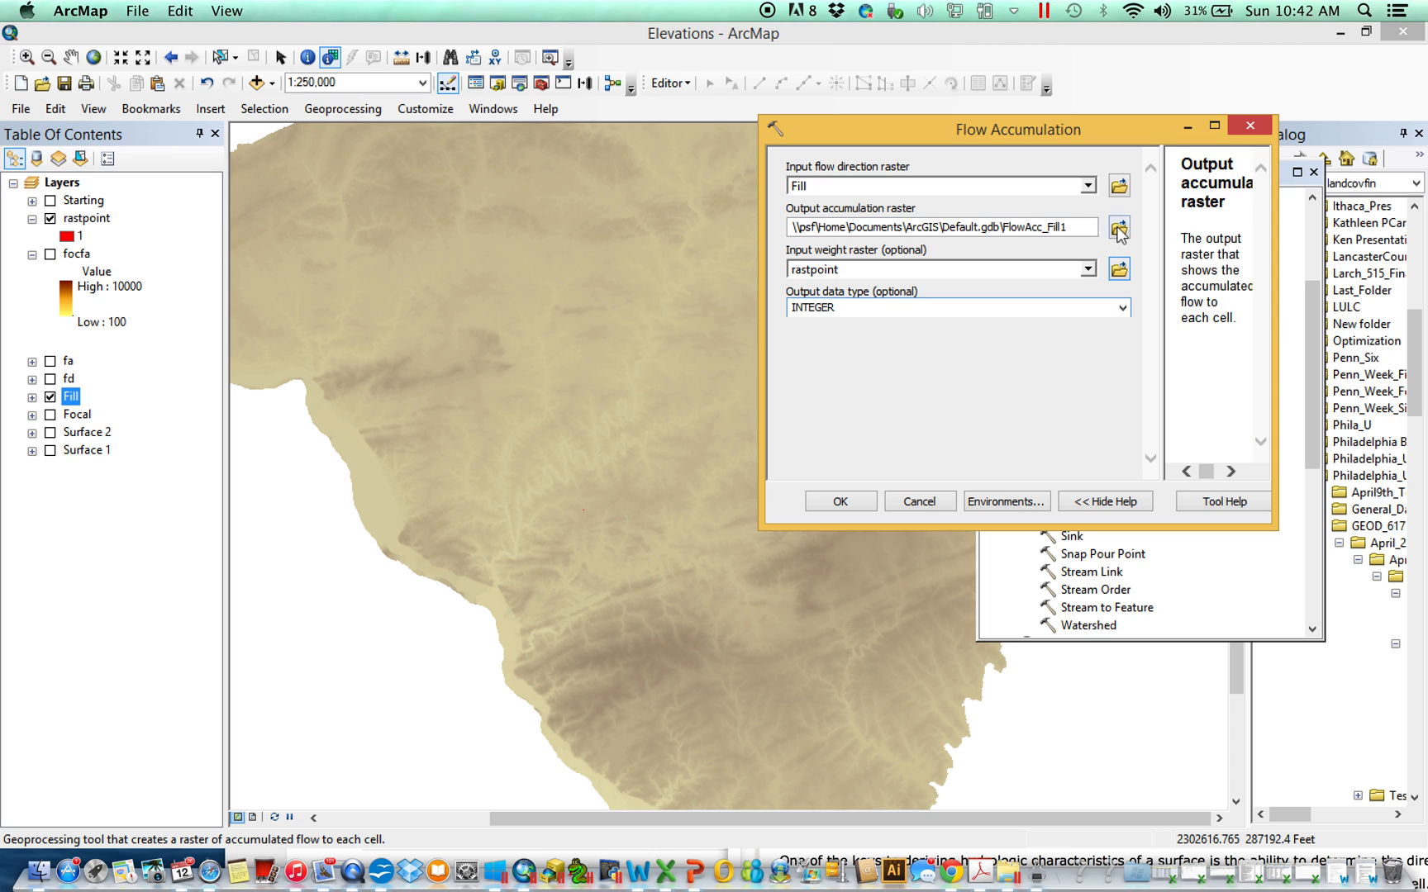
{"action": "type", "text": "threeflo"}
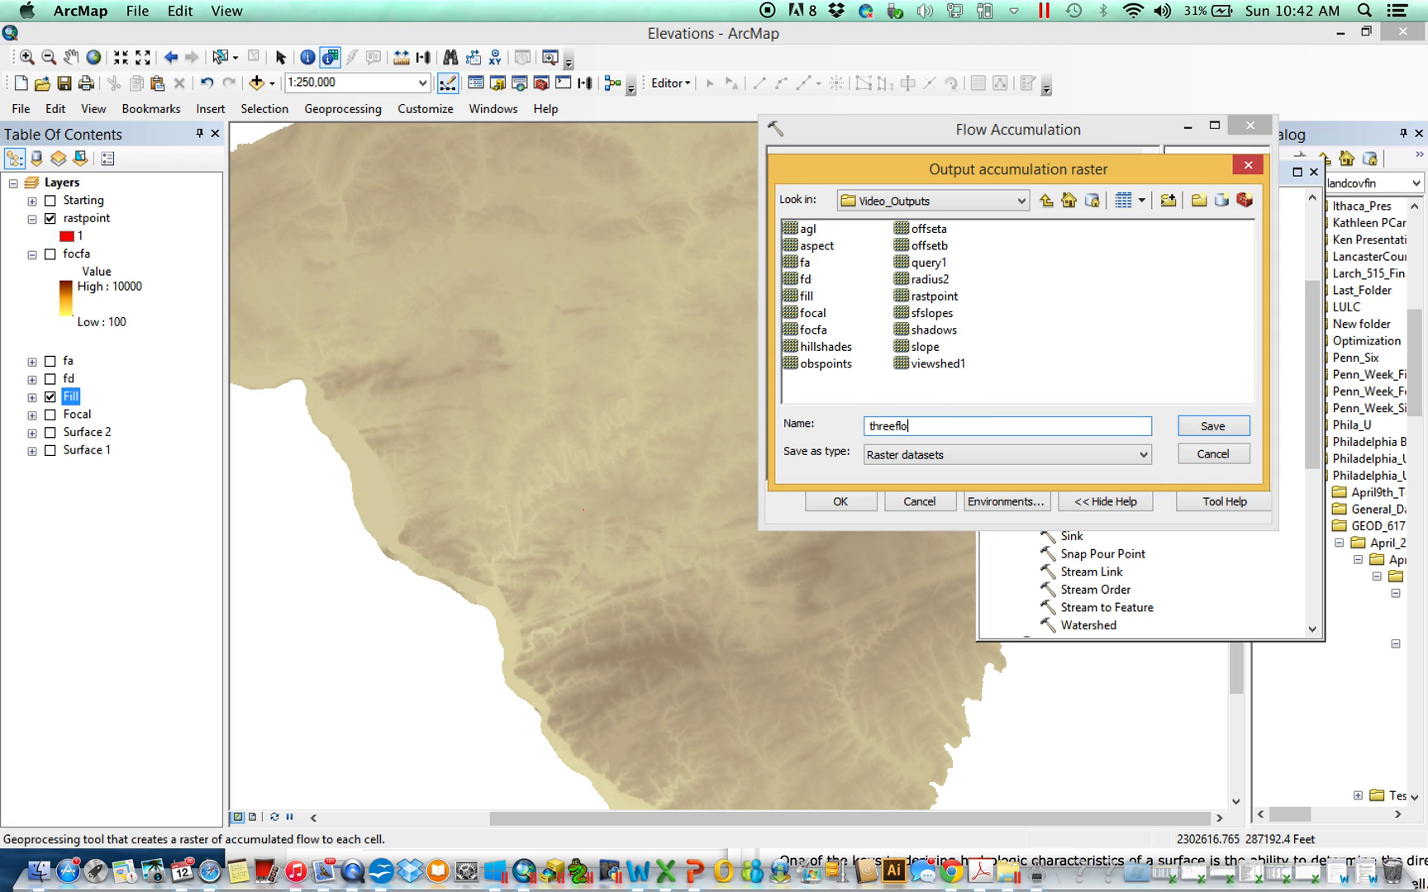
{"action": "type", "text": "w"}
{"action": "key", "text": "Return"}
{"action": "left_click", "coordinate": [852, 500]}
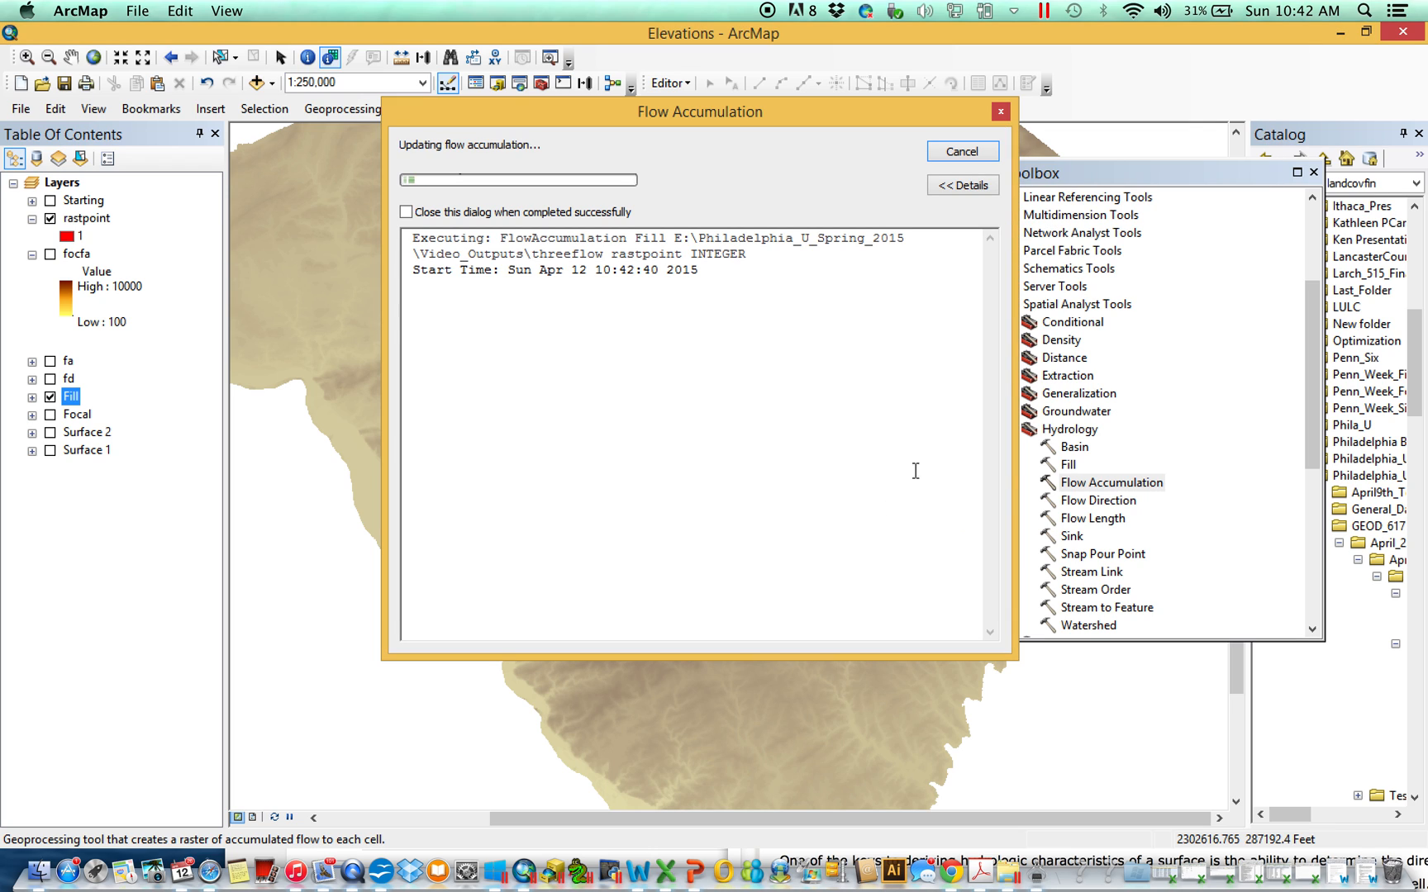
{"action": "left_click", "coordinate": [974, 153]}
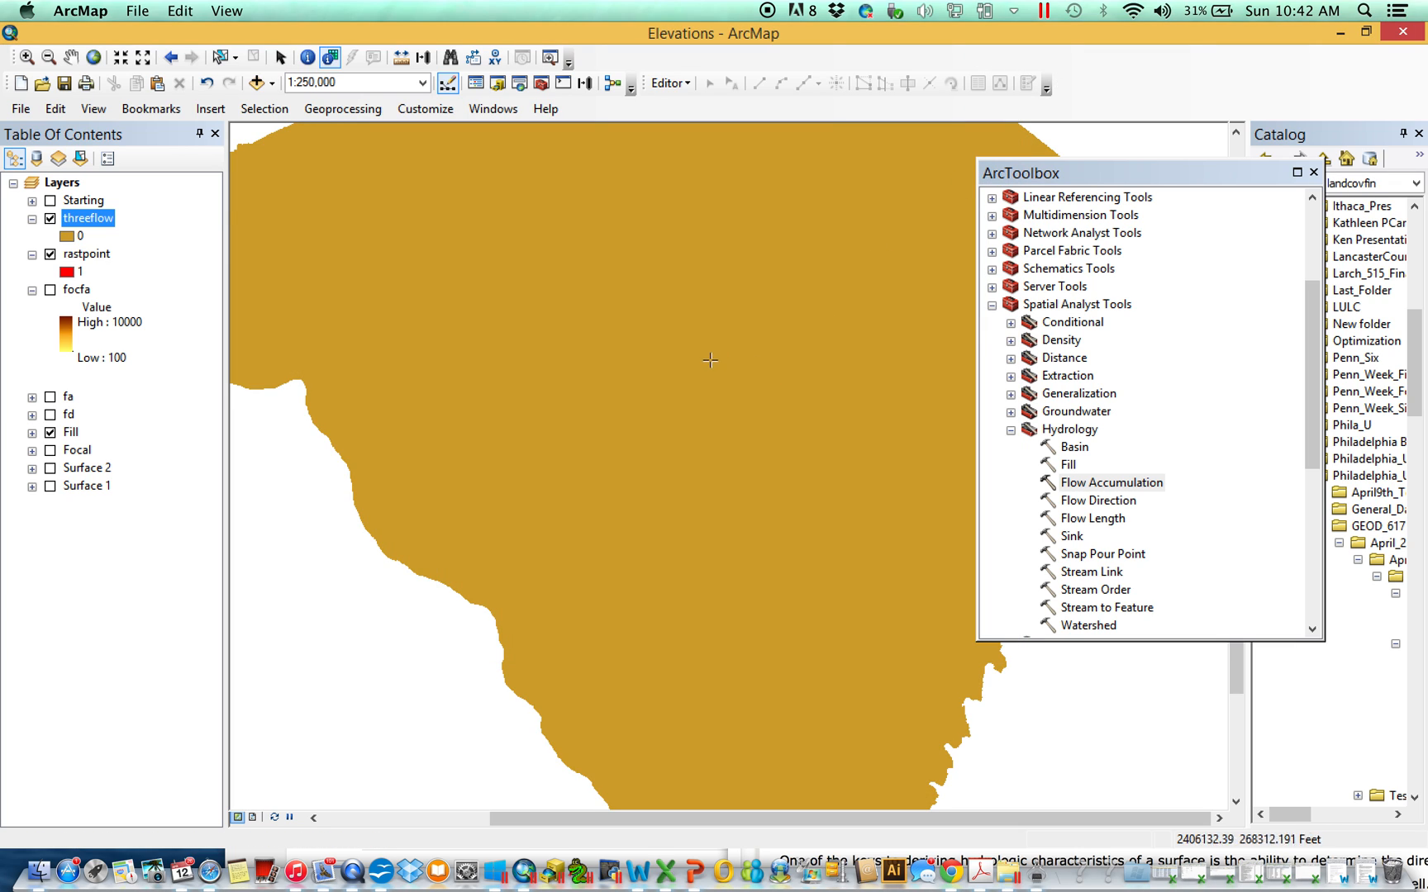
Check the threeflow result at a wider extent and remove the layer from the map.
{"action": "scroll", "coordinate": [628, 366], "scroll_direction": "down", "scroll_amount": 3}
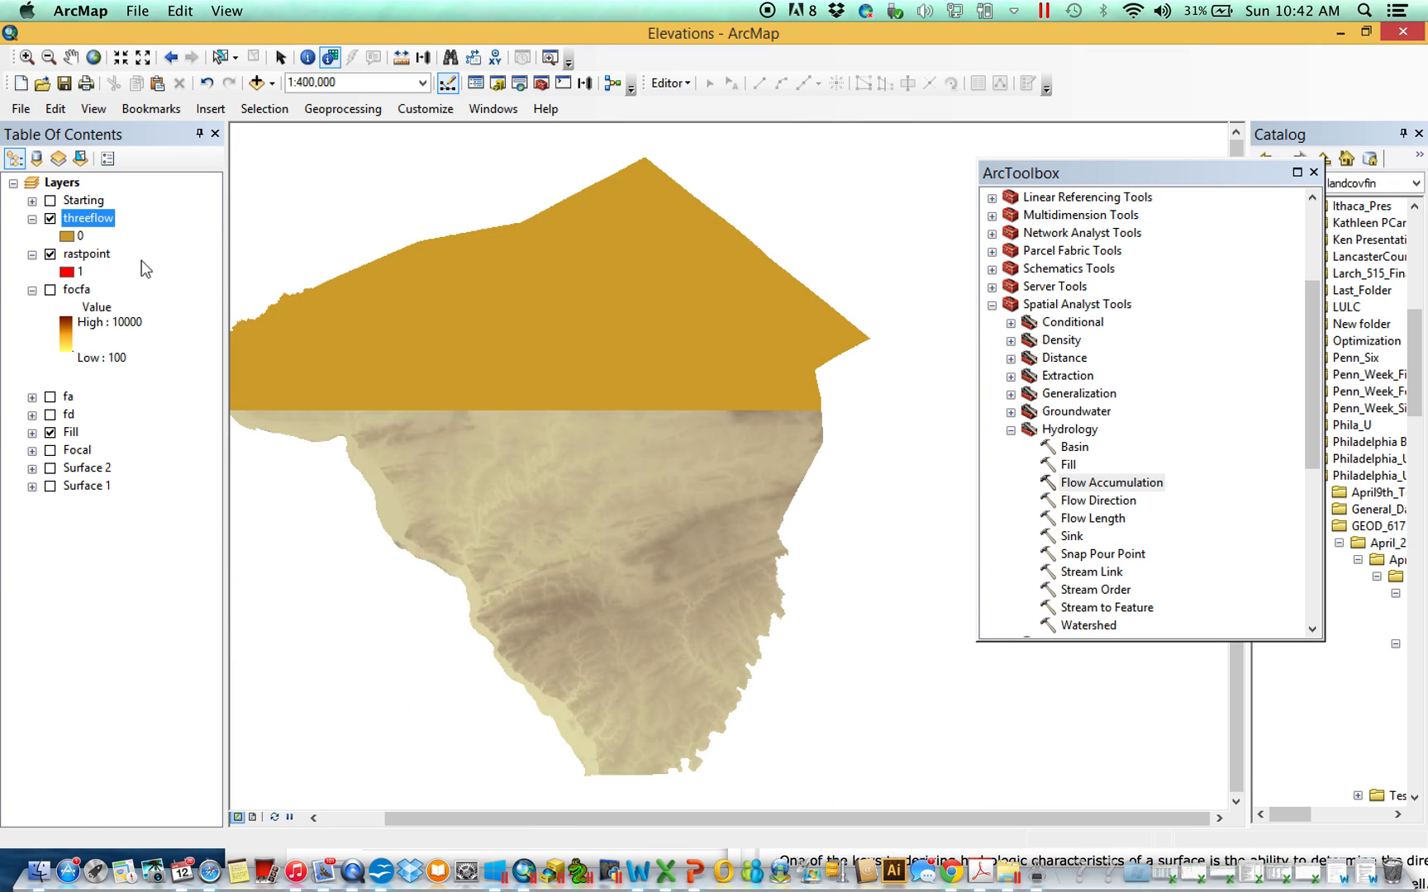
{"action": "right_click", "coordinate": [97, 217]}
{"action": "left_click", "coordinate": [139, 248]}
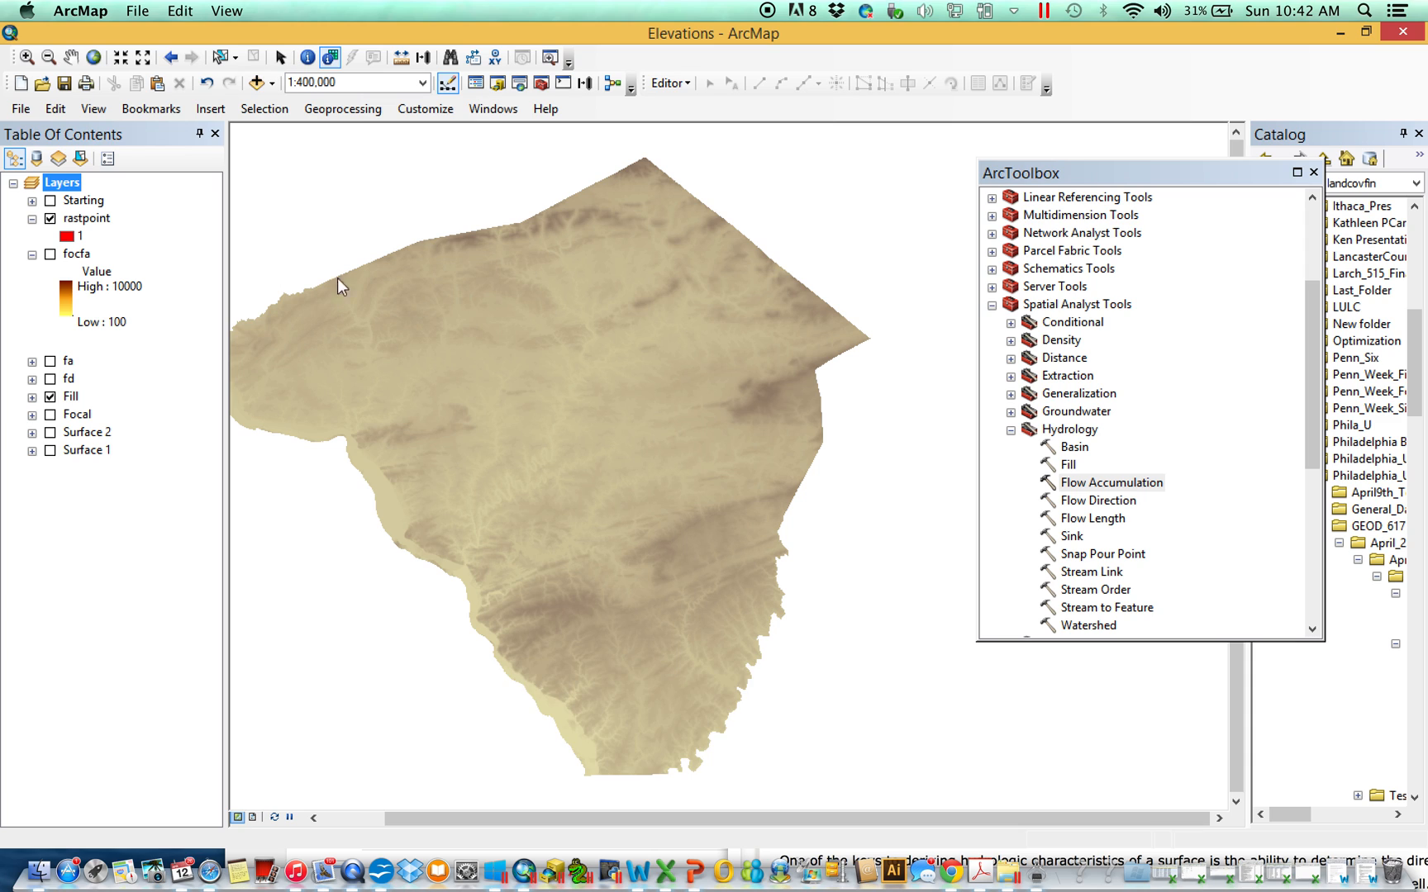
Set up Flow Accumulation again with fd as the flow direction raster, rastpoint as the weight raster and INTEGER output.
{"action": "double_click", "coordinate": [1104, 483]}
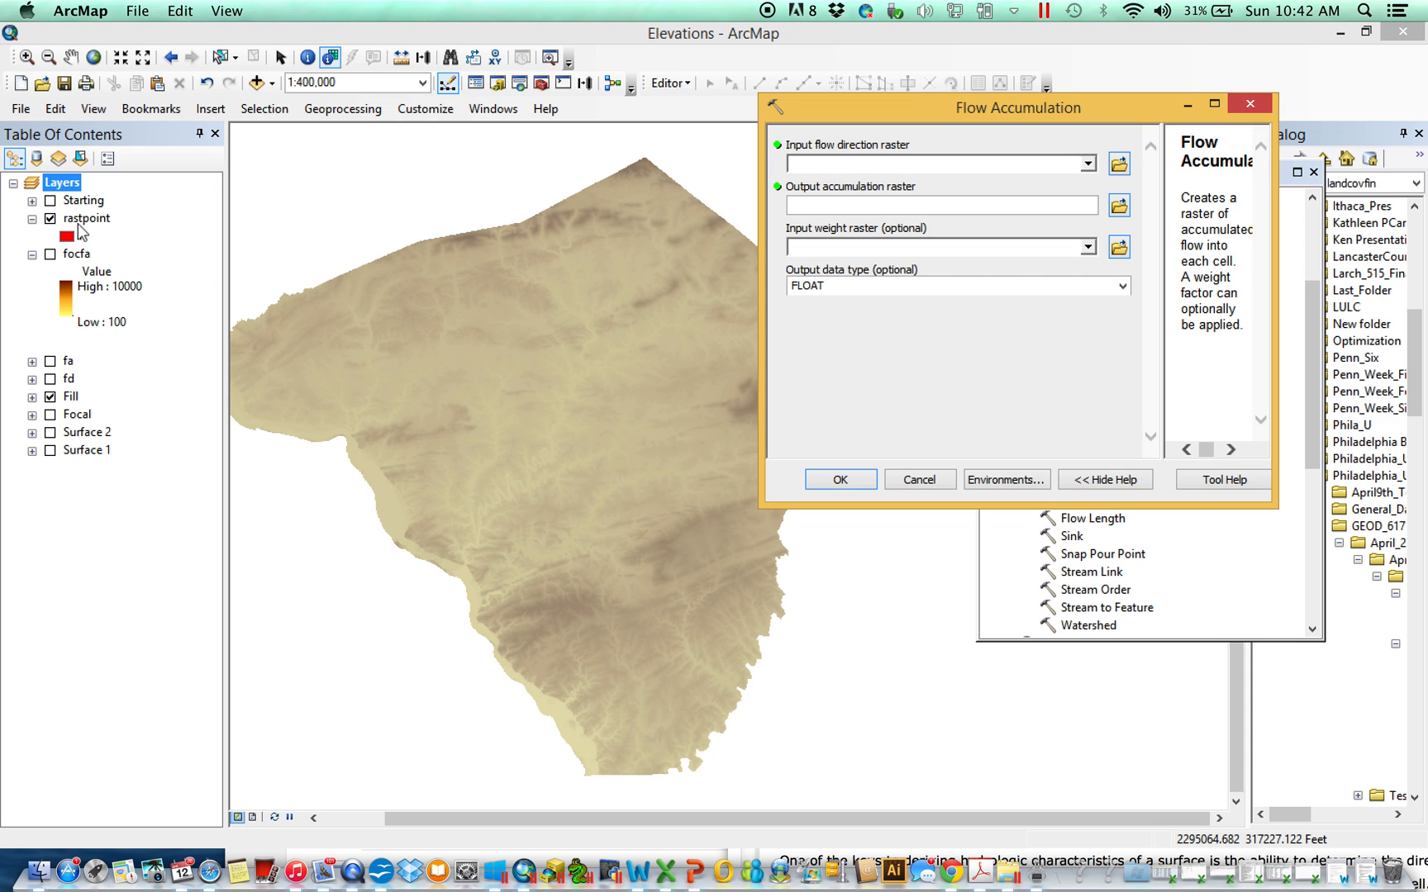
{"action": "left_click", "coordinate": [70, 397]}
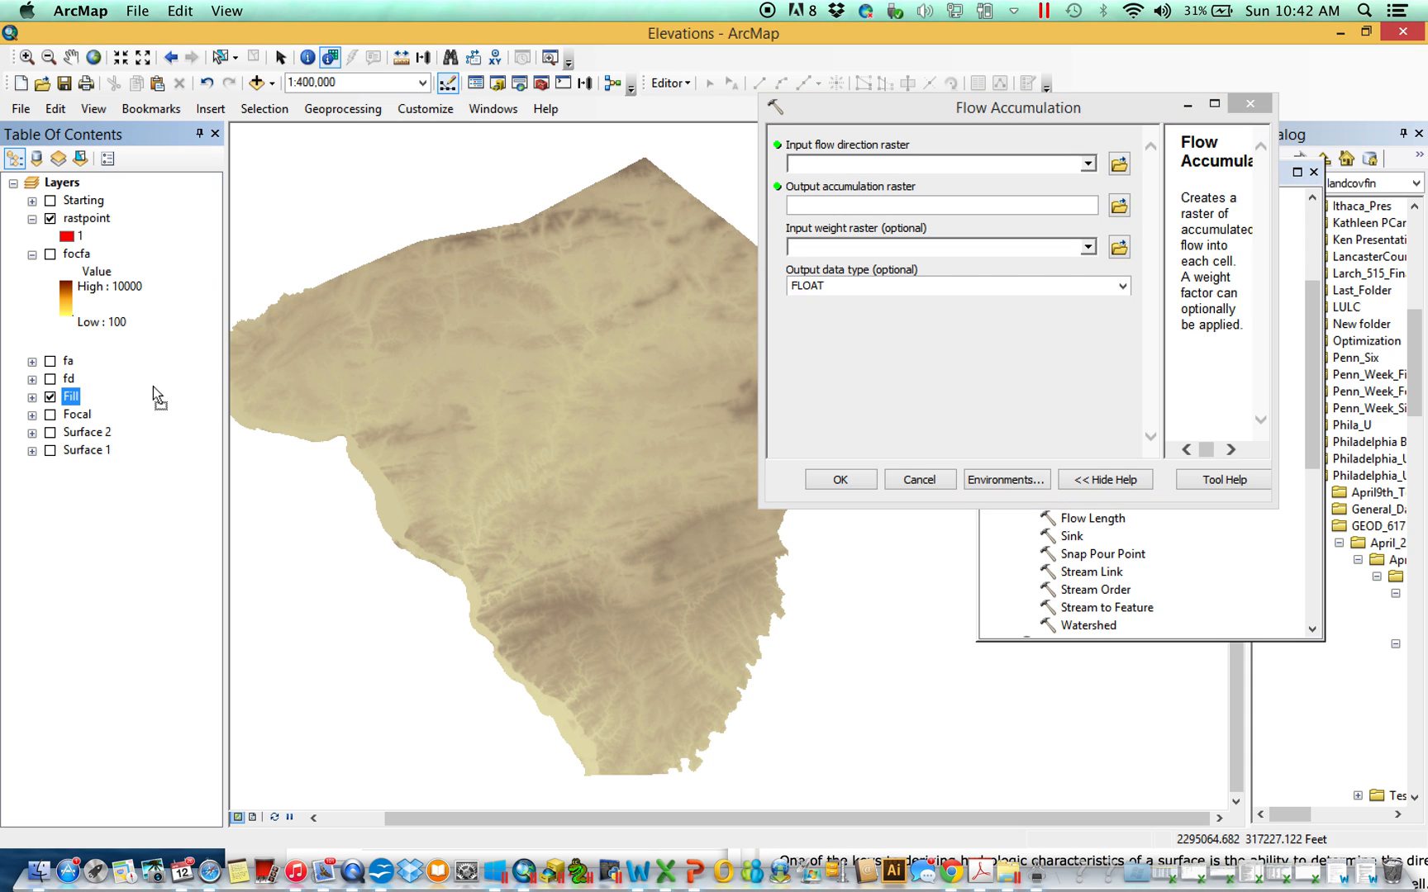
{"action": "double_click", "coordinate": [69, 363]}
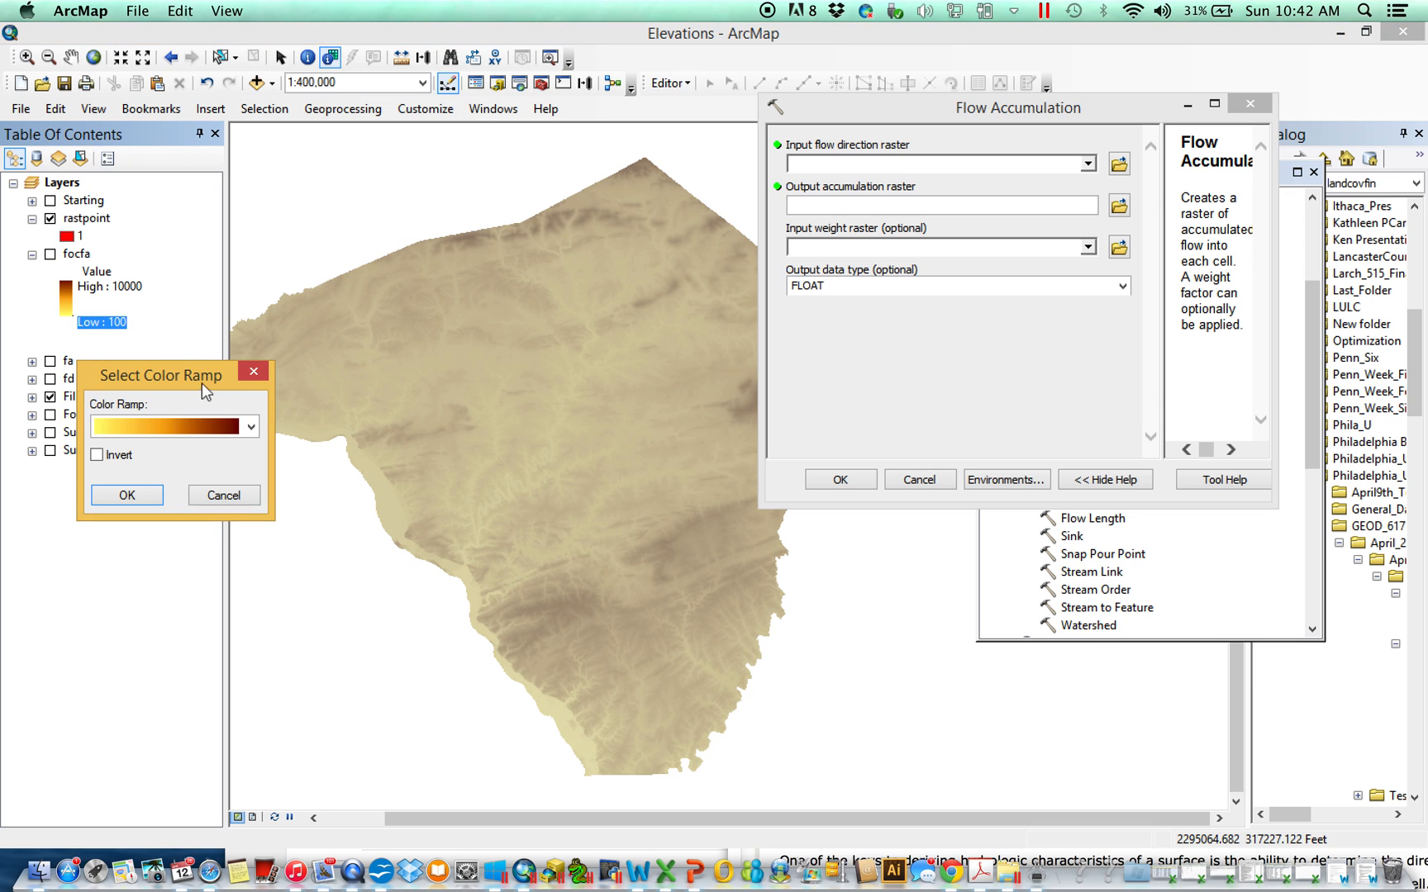
{"action": "left_click", "coordinate": [254, 371]}
{"action": "left_click_drag", "start_coordinate": [68, 378], "coordinate": [911, 168]}
{"action": "left_click_drag", "start_coordinate": [93, 218], "coordinate": [892, 247]}
{"action": "left_click", "coordinate": [1122, 286]}
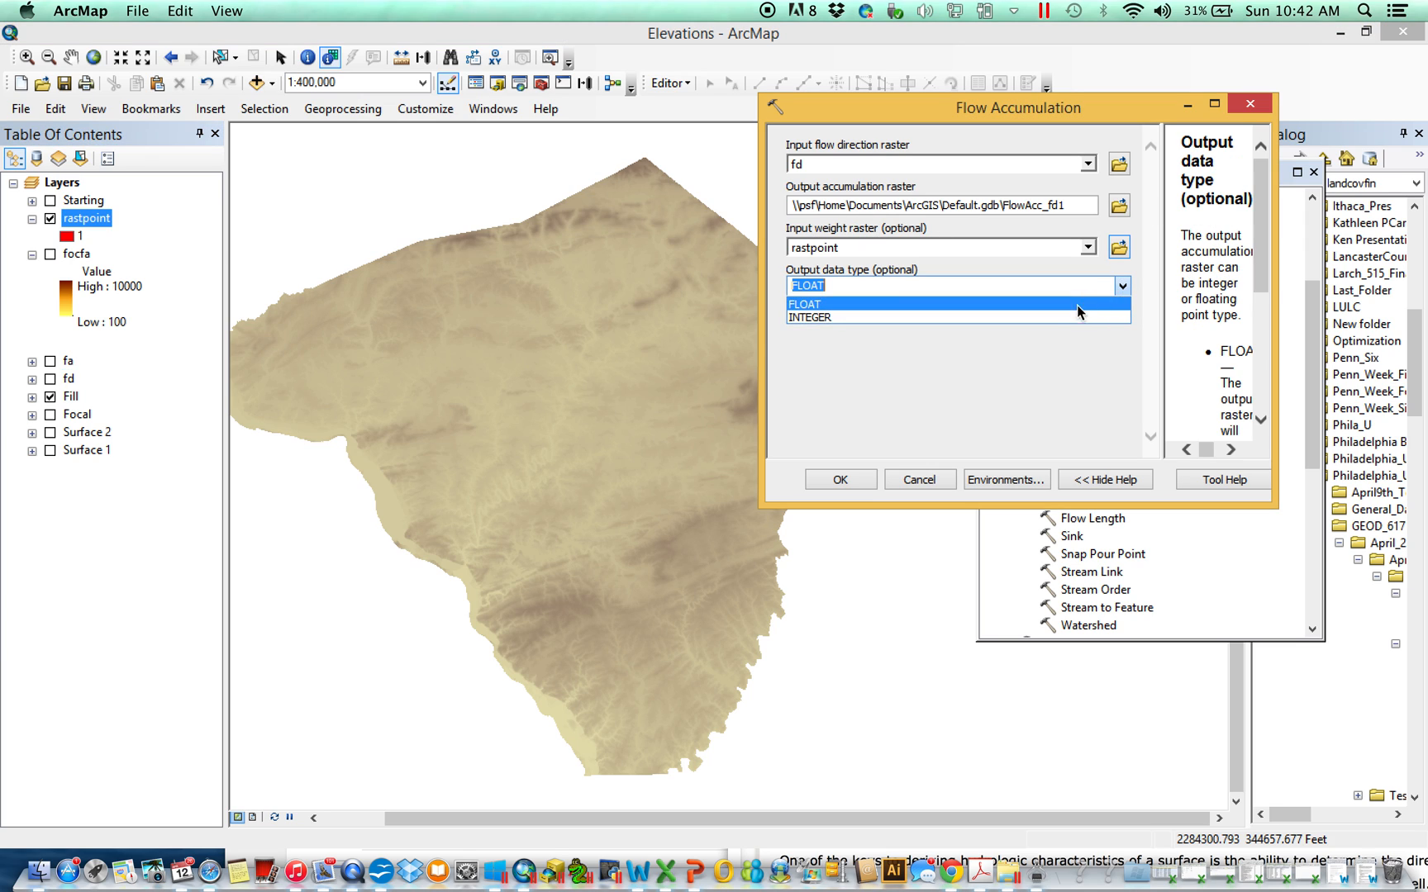
{"action": "left_click", "coordinate": [1071, 313]}
Choose the existing threeflow raster in Video_Outputs as the output to overwrite, and run Flow Accumulation.
{"action": "left_click", "coordinate": [1120, 206]}
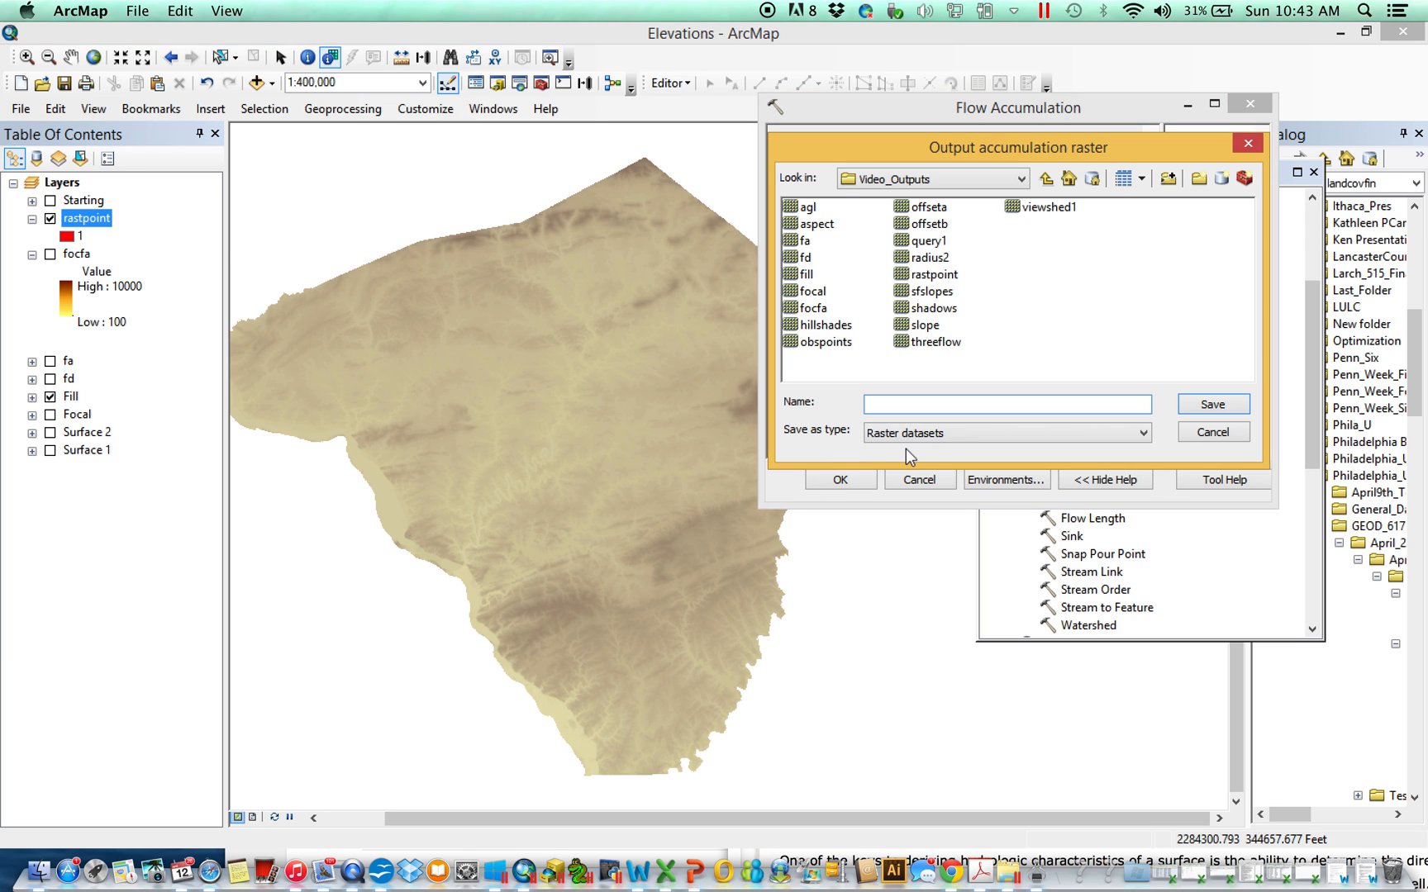
{"action": "left_click", "coordinate": [941, 342]}
{"action": "left_click", "coordinate": [1197, 404]}
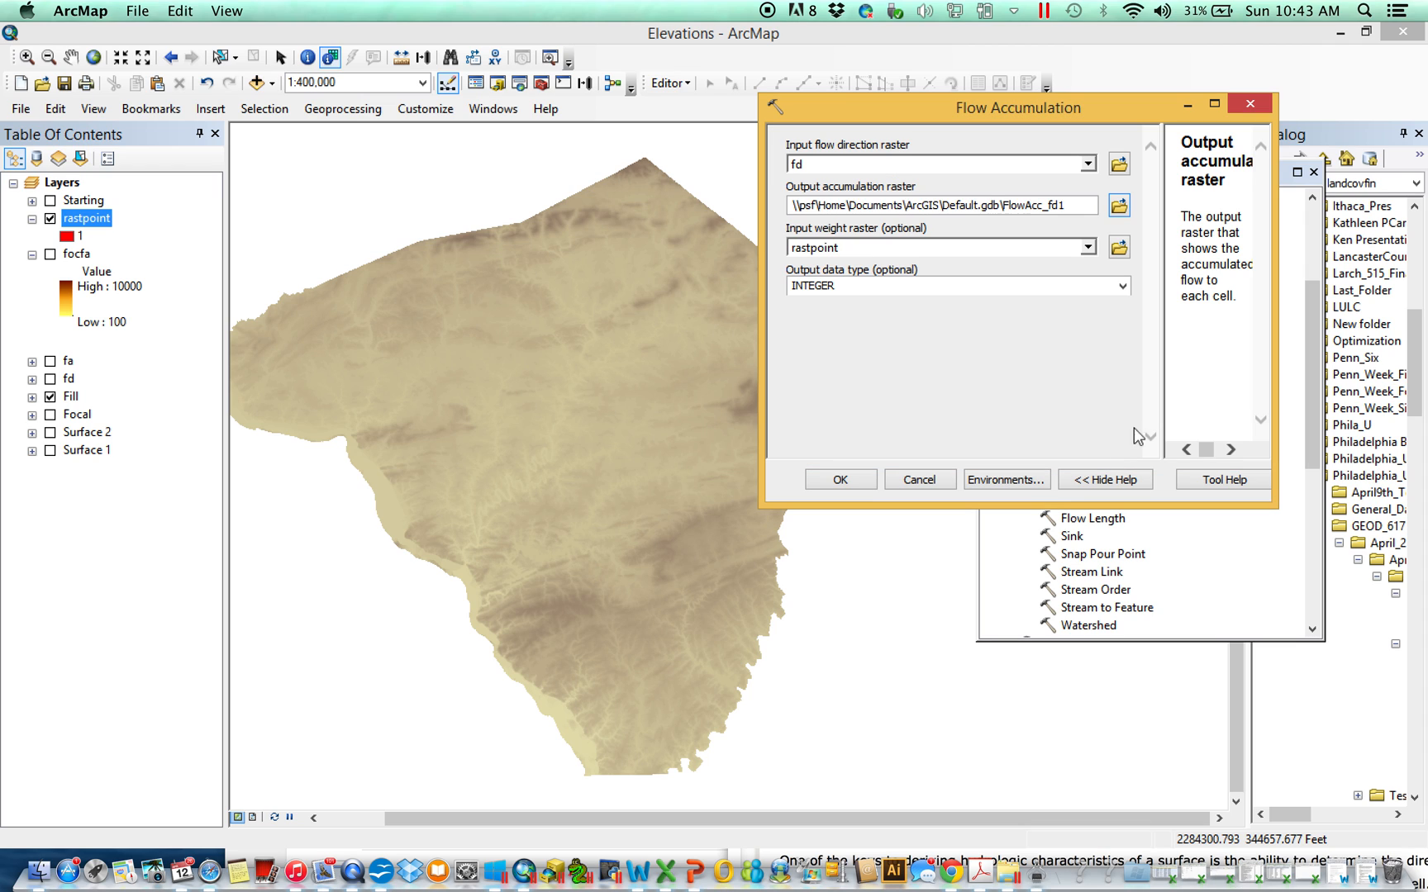
{"action": "left_click", "coordinate": [856, 483]}
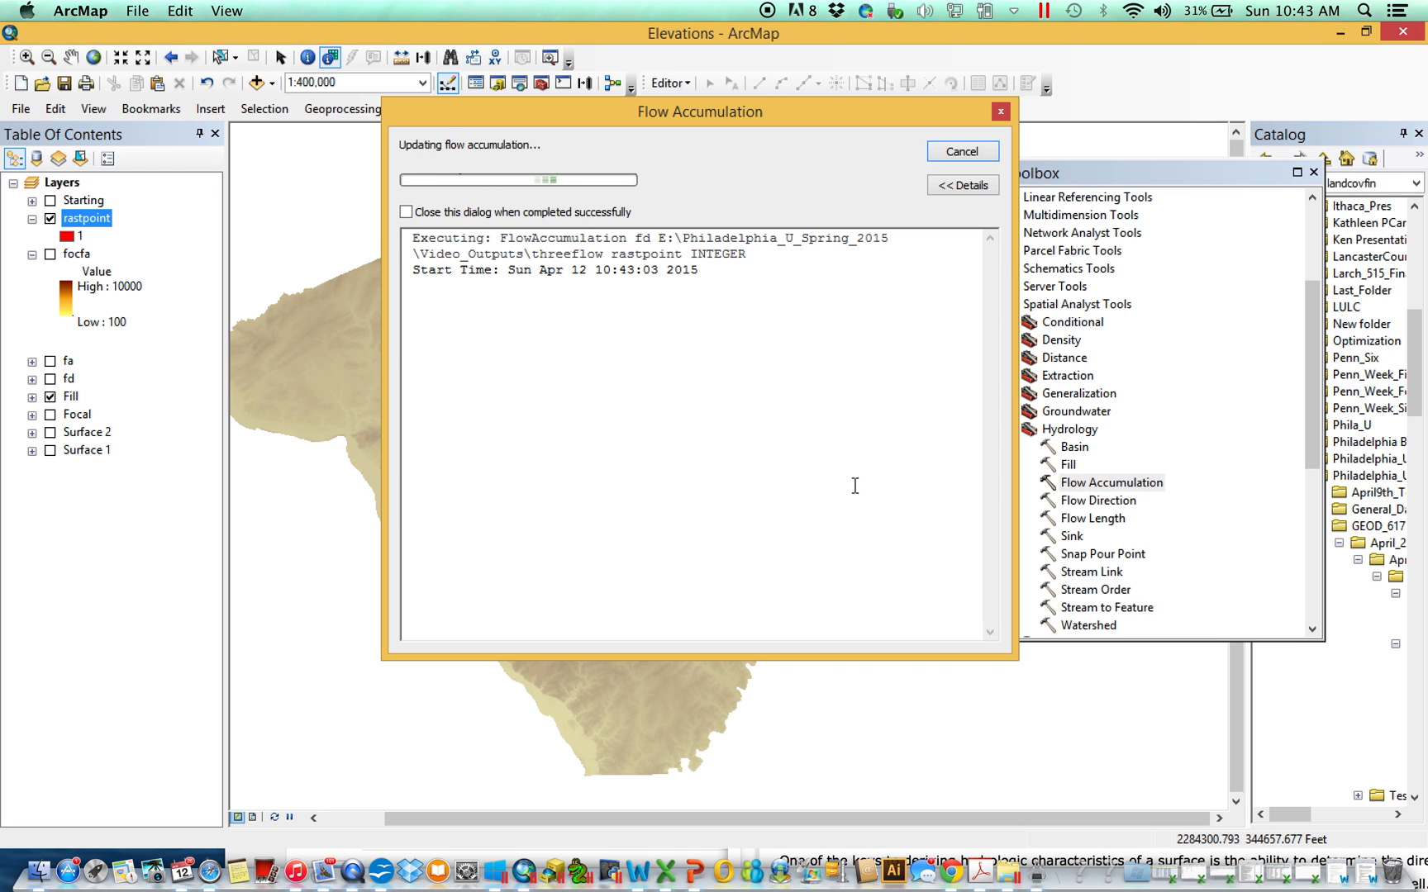
Set up Focal Statistics with threeflow as the input raster and flowthree in the Video_Outputs folder as the output raster.
{"action": "left_click", "coordinate": [984, 149]}
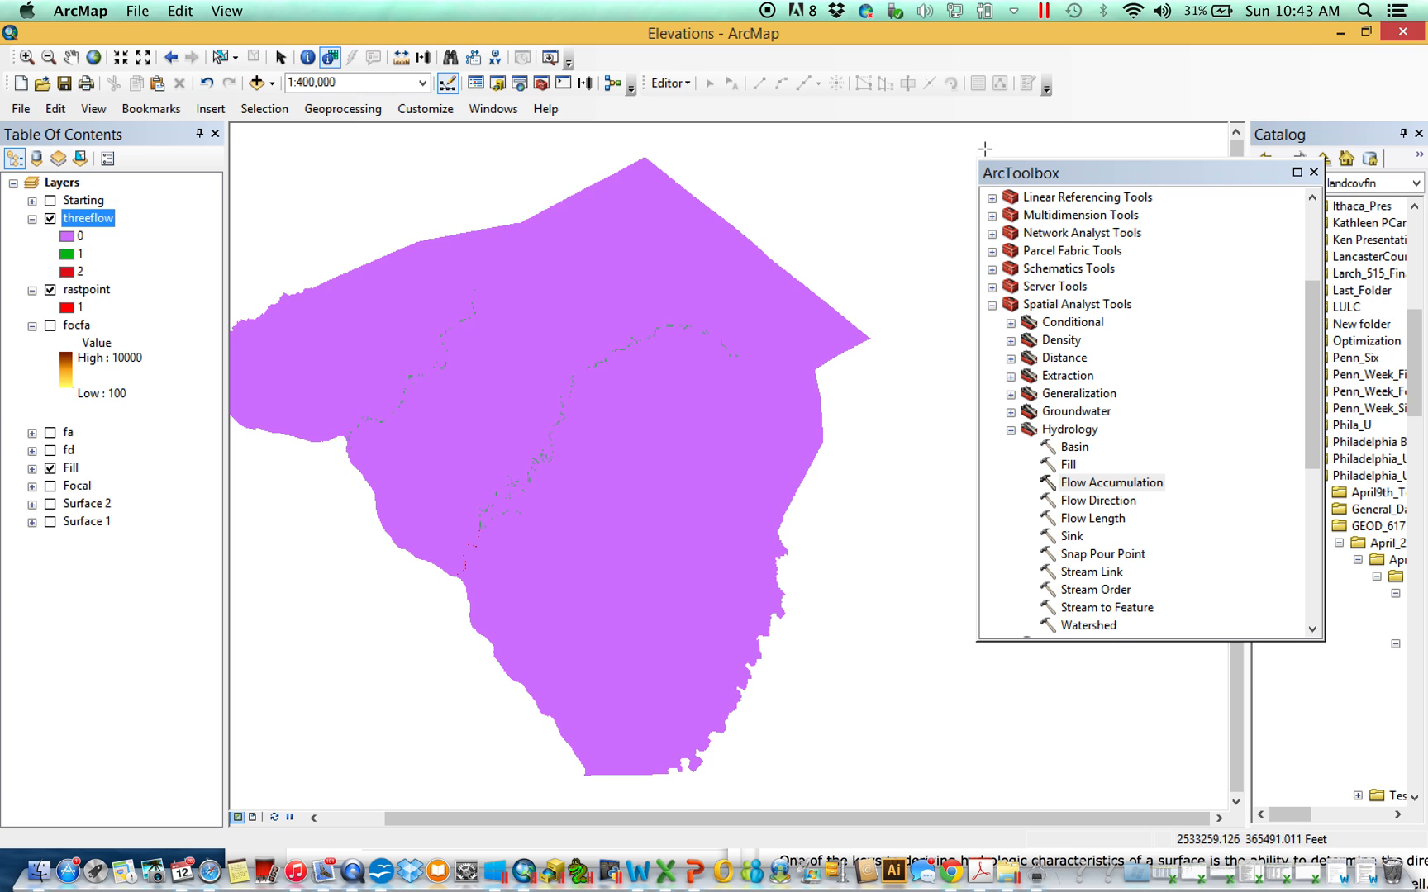
{"action": "scroll", "coordinate": [633, 436], "scroll_direction": "down", "scroll_amount": 2}
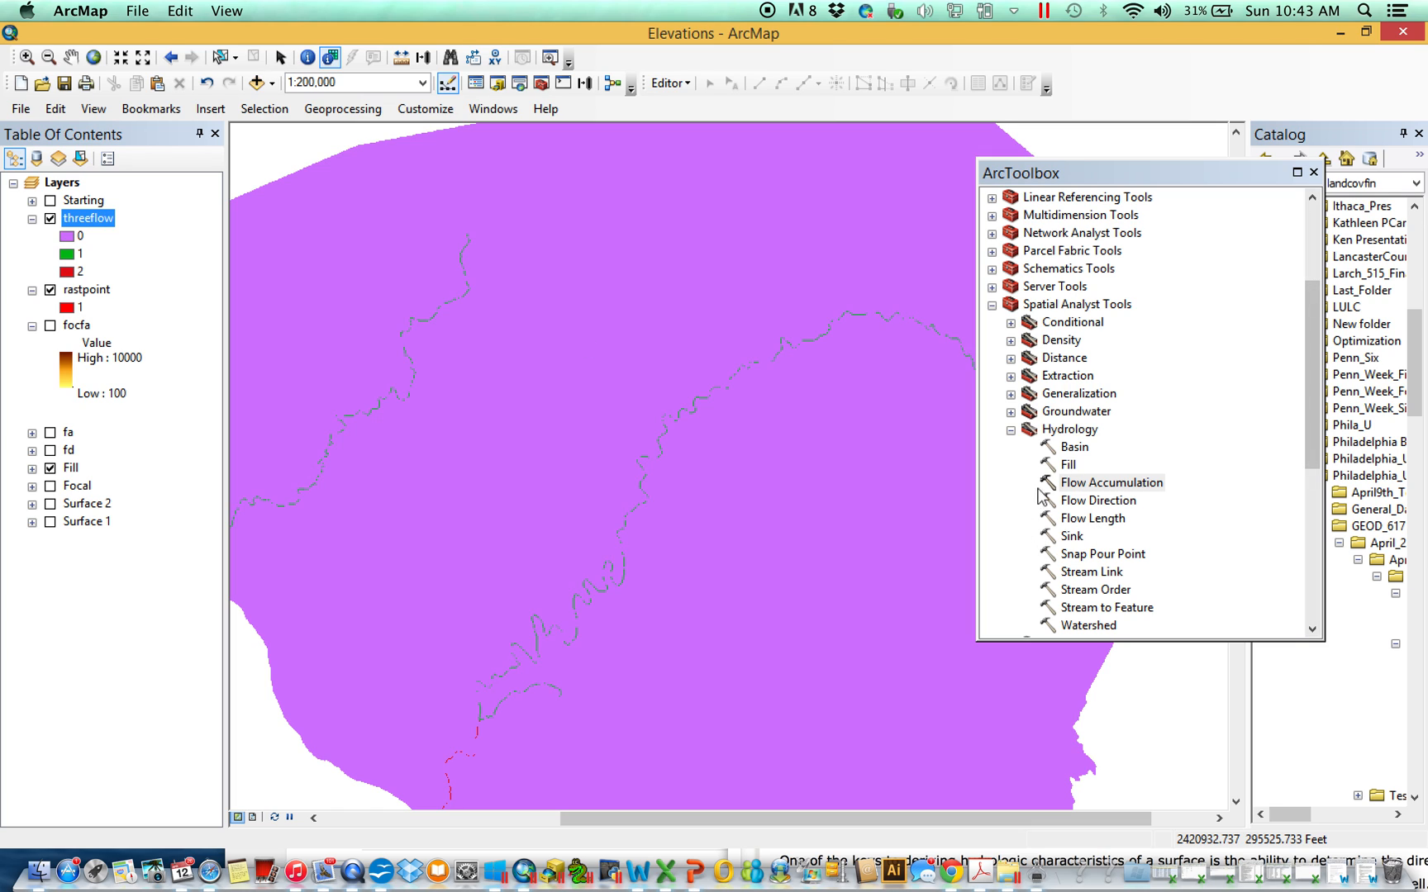
{"action": "left_click", "coordinate": [1011, 430]}
{"action": "scroll", "coordinate": [1032, 545], "scroll_direction": "down", "scroll_amount": 3}
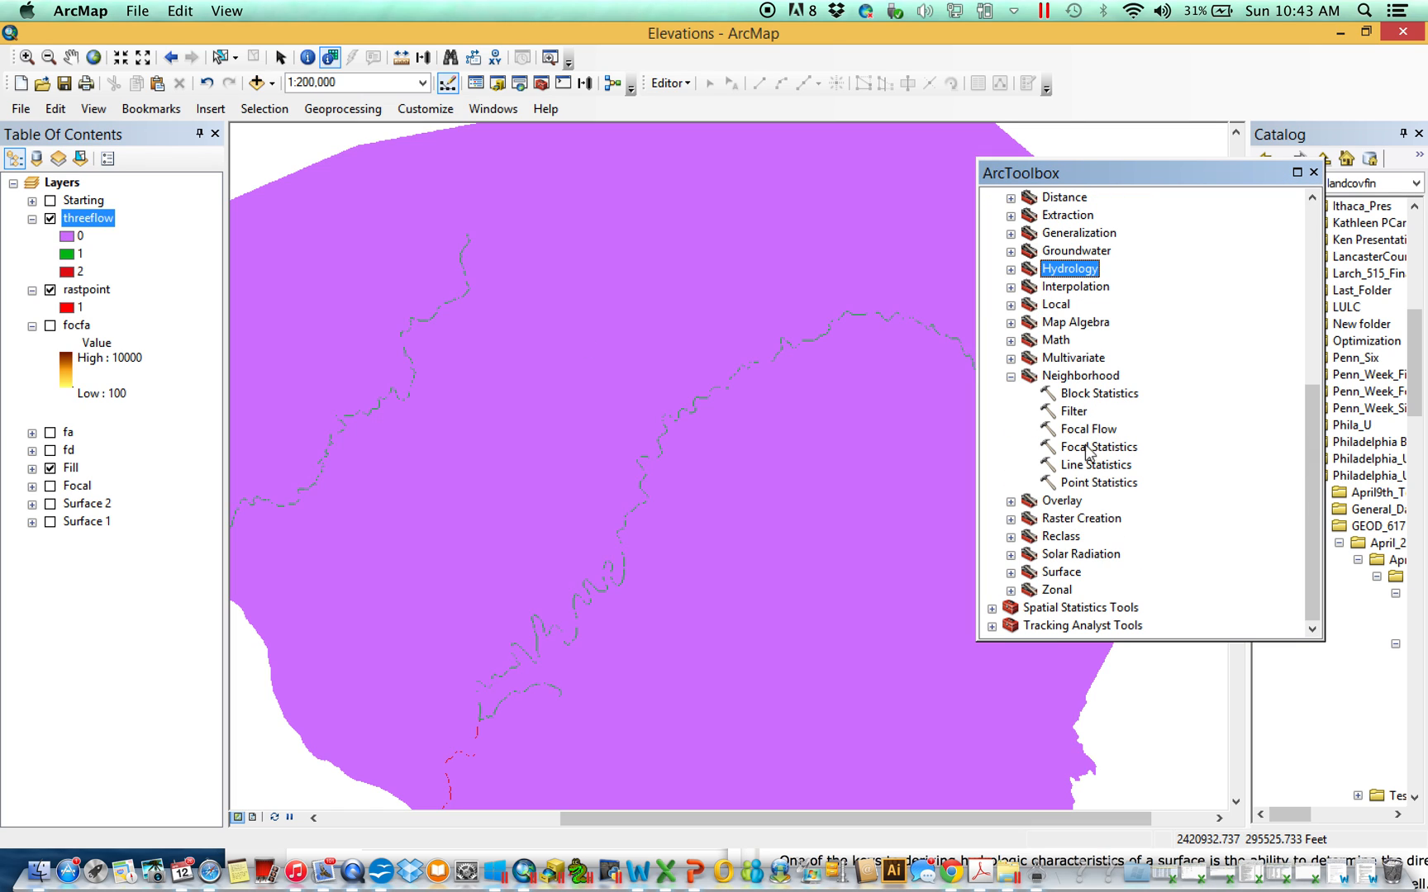
{"action": "left_click", "coordinate": [1112, 453]}
{"action": "double_click", "coordinate": [1111, 454]}
{"action": "left_click_drag", "start_coordinate": [103, 222], "coordinate": [953, 139]}
{"action": "left_click", "coordinate": [1119, 184]}
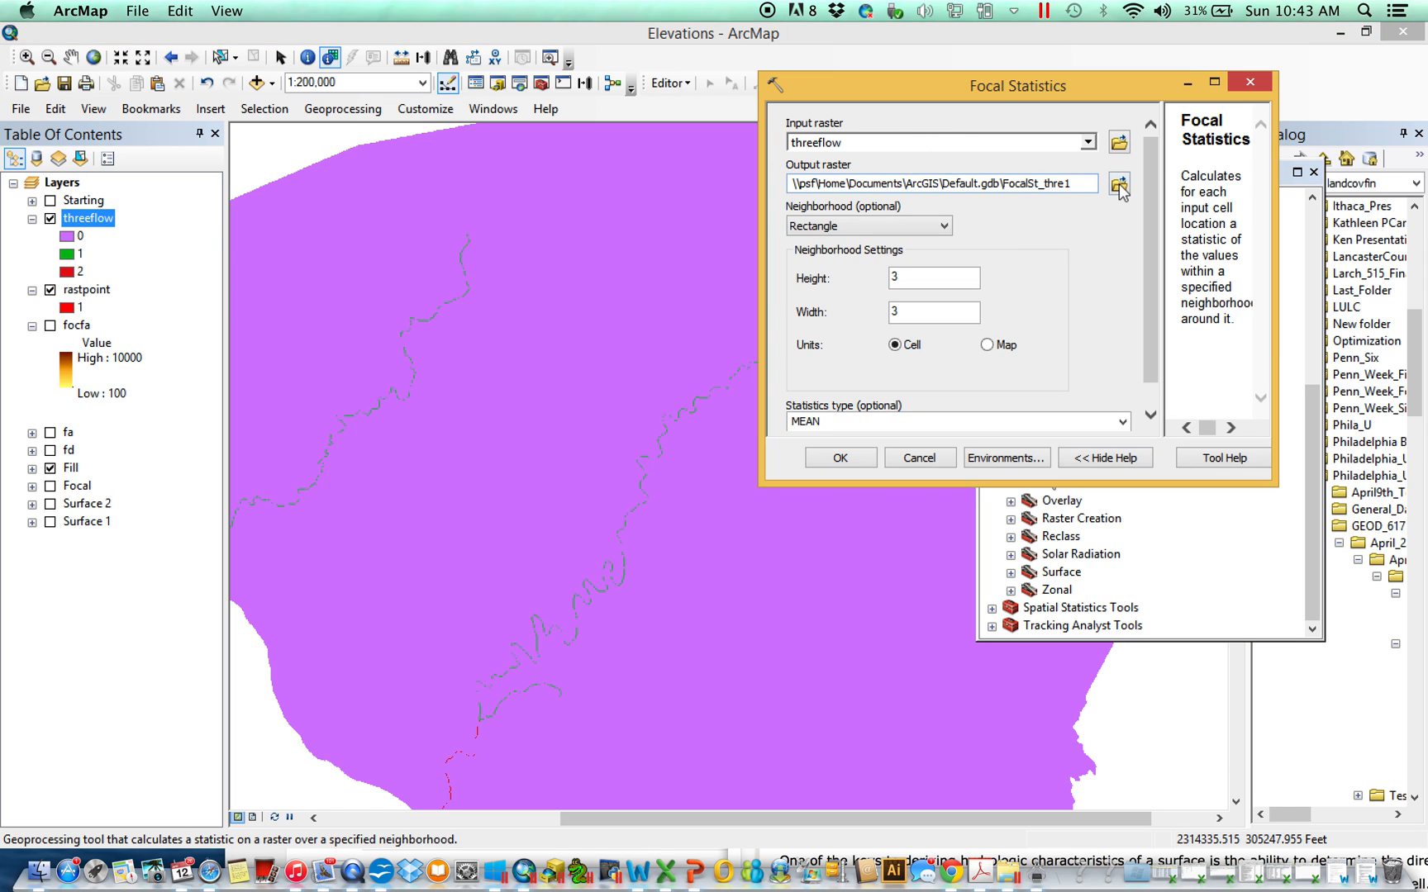
{"action": "type", "text": "flowthree"}
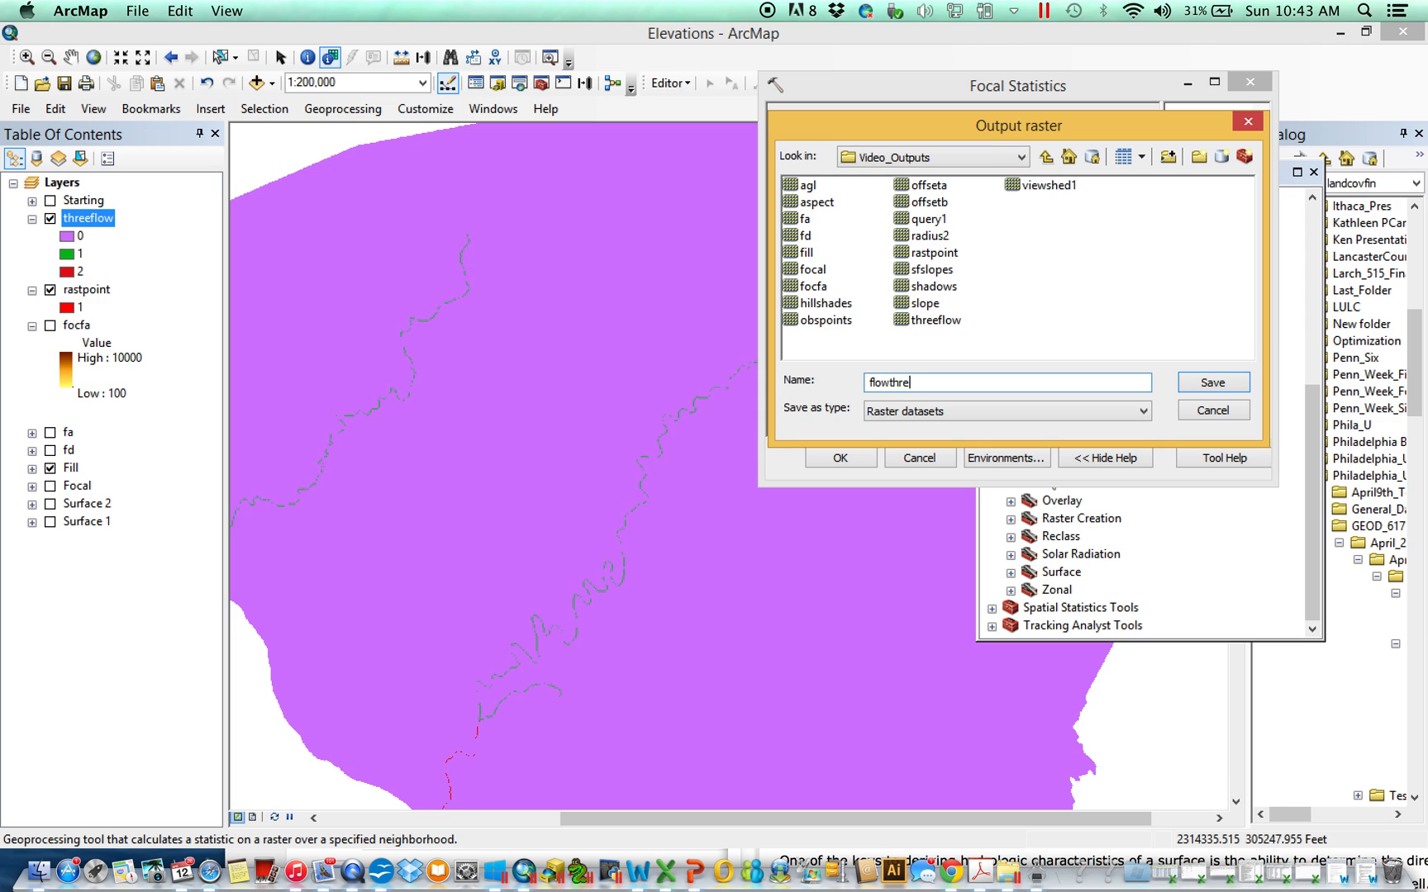
{"action": "key", "text": "Return"}
Set the focal statistics type to MAXIMUM and run the tool to widen the threeflow streams.
{"action": "scroll", "coordinate": [1145, 328], "scroll_direction": "down", "scroll_amount": 1}
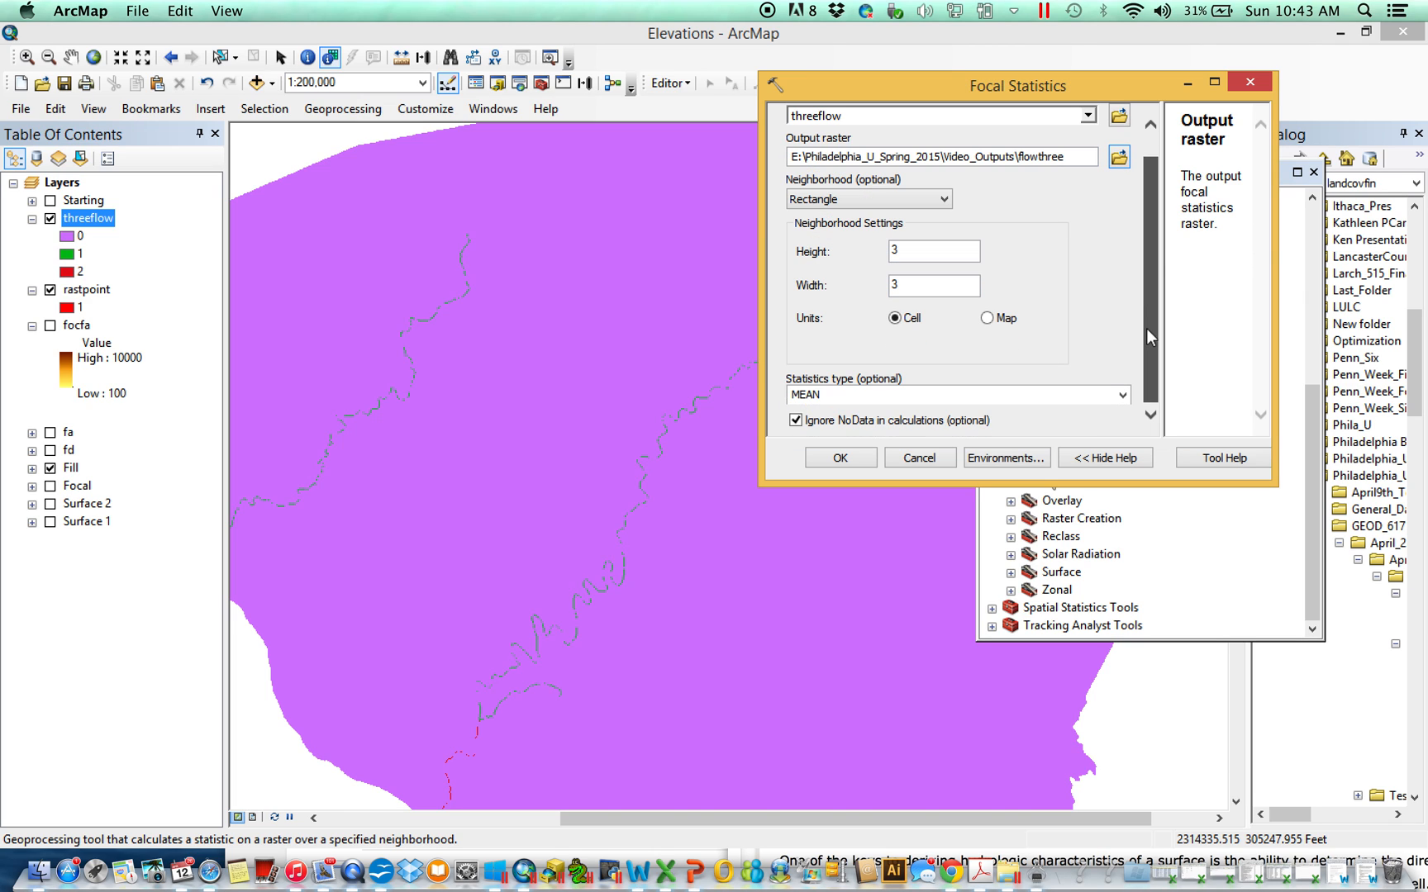
{"action": "left_click", "coordinate": [1122, 395]}
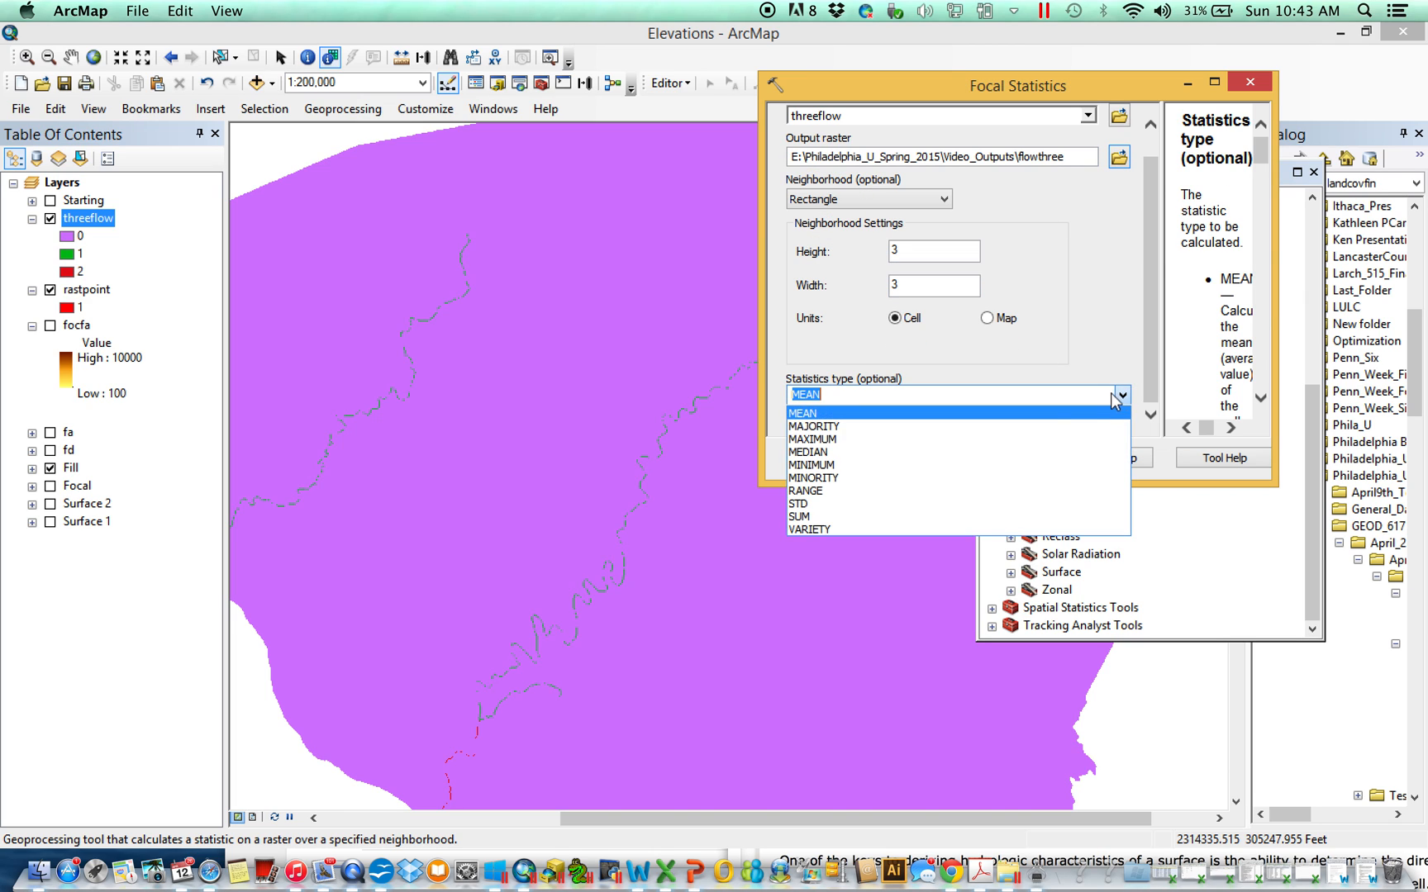
{"action": "left_click", "coordinate": [934, 440]}
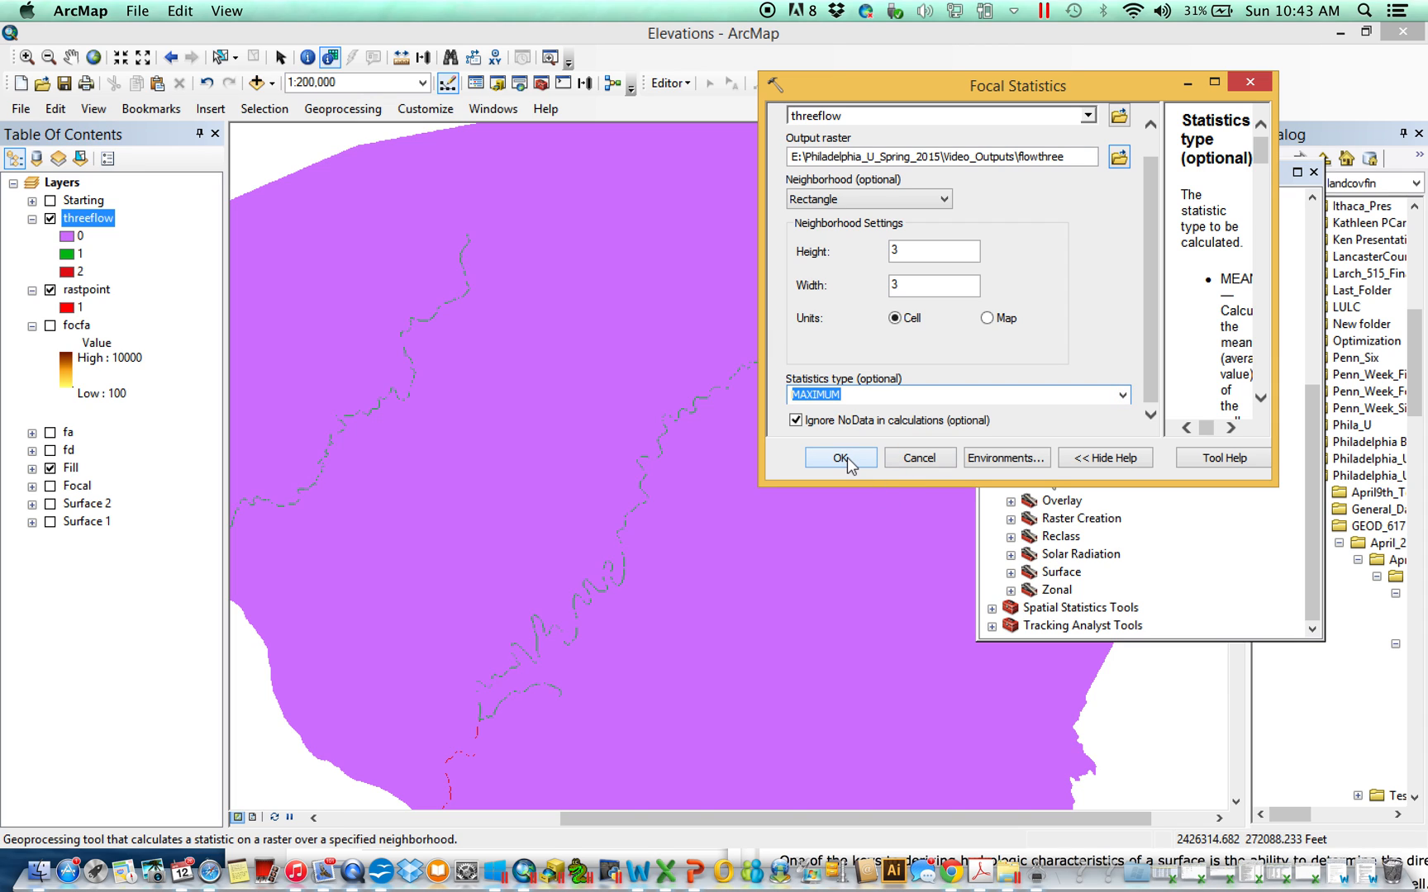
{"action": "left_click", "coordinate": [841, 458]}
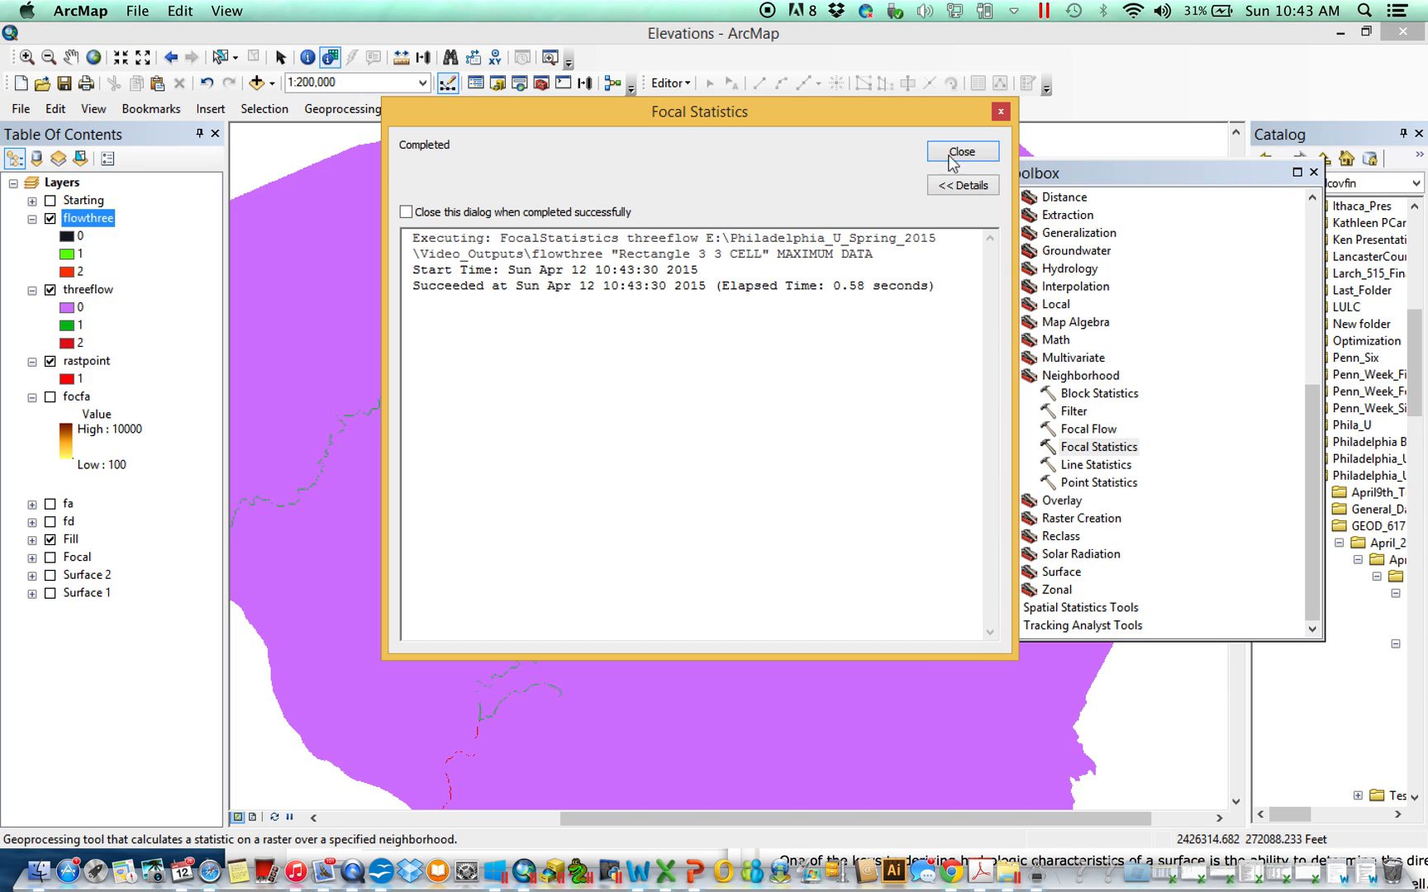
{"action": "left_click", "coordinate": [963, 152]}
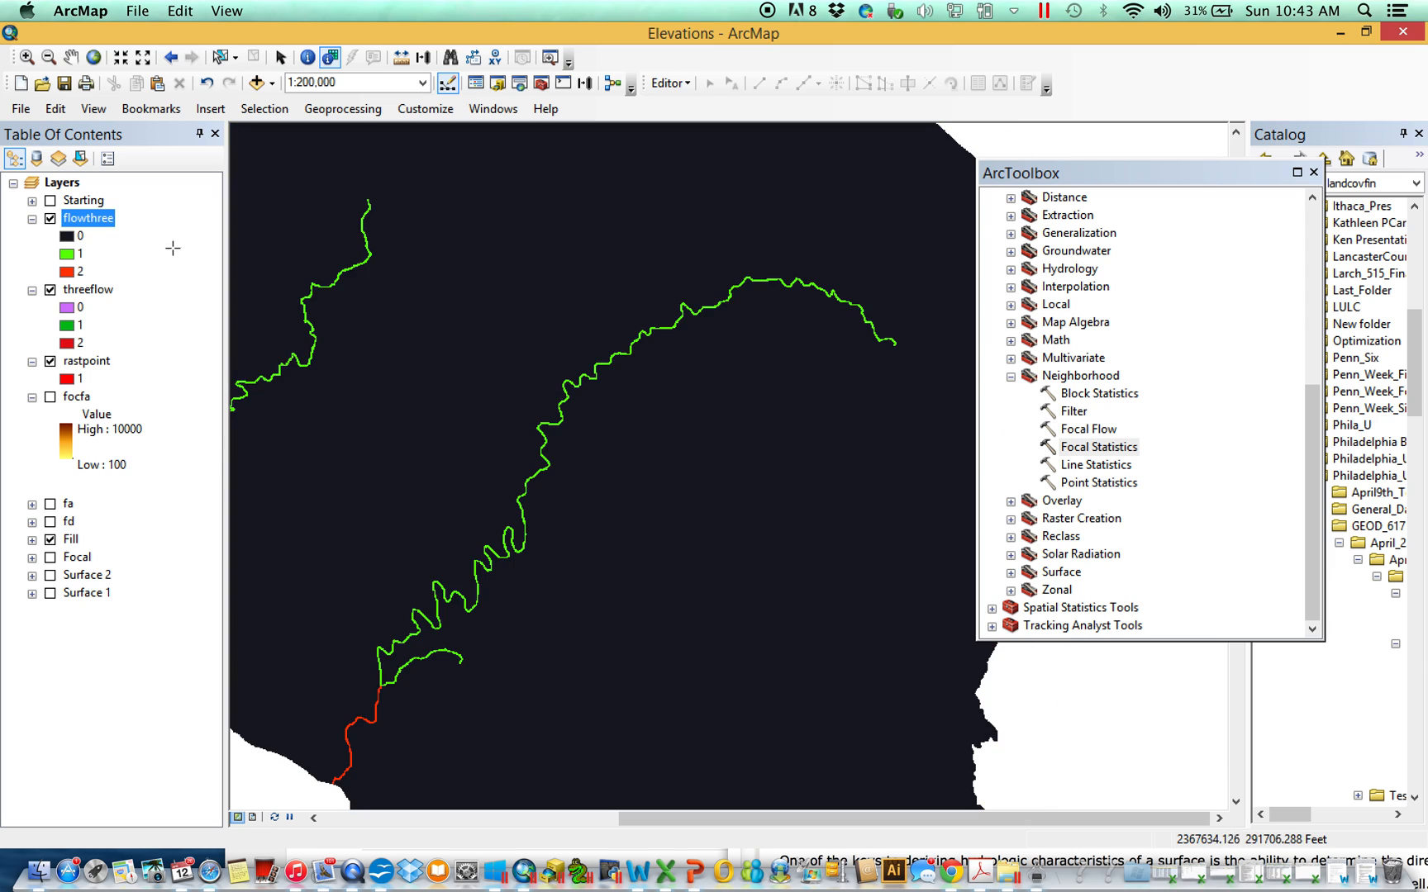
Turn on the Starting points layer and change its symbol to a blue Circle 1 marker.
{"action": "left_click", "coordinate": [52, 201]}
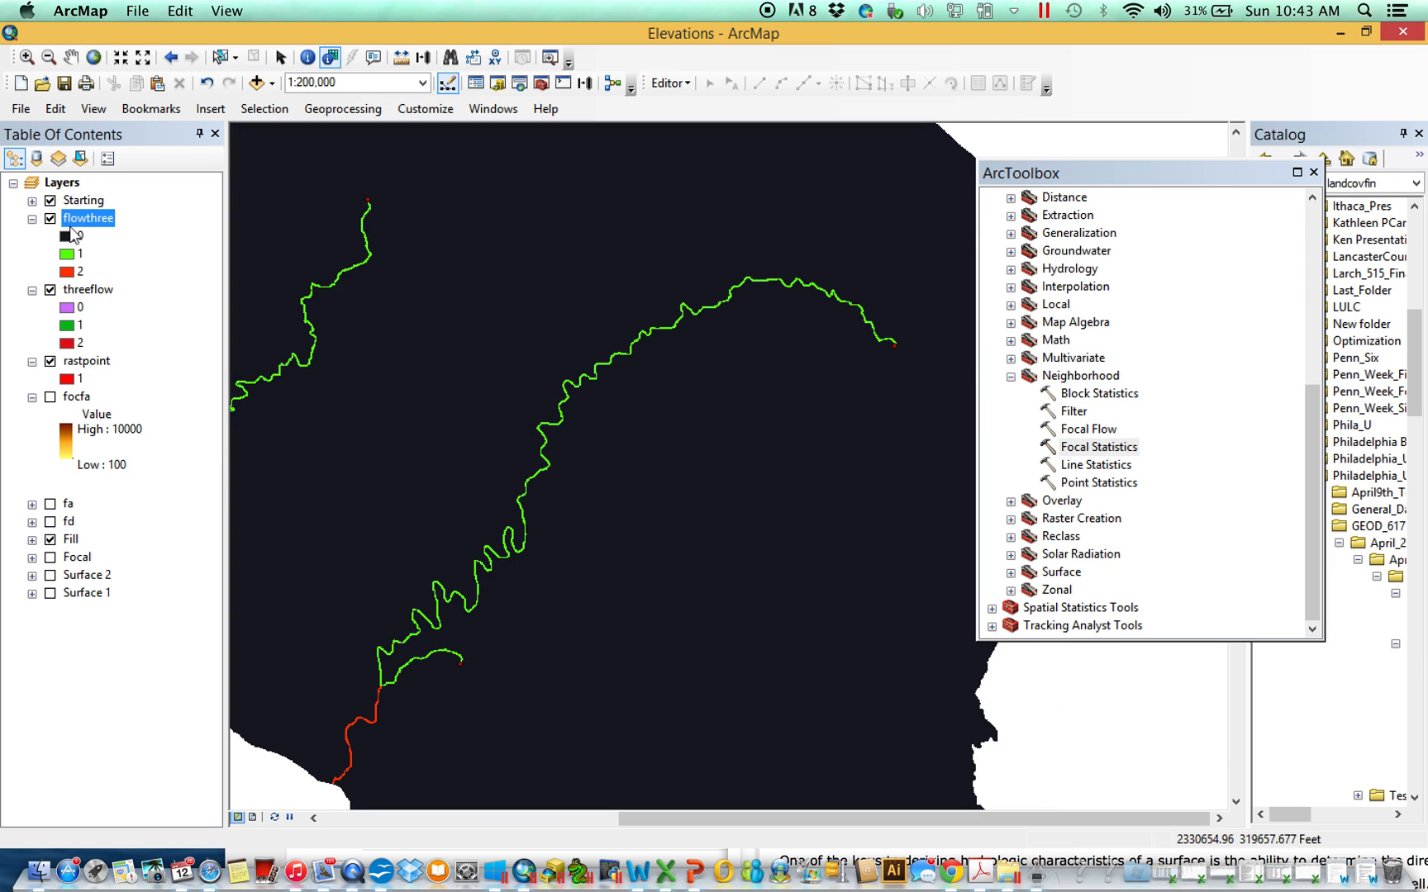
{"action": "left_click", "coordinate": [31, 201]}
{"action": "left_click", "coordinate": [64, 218]}
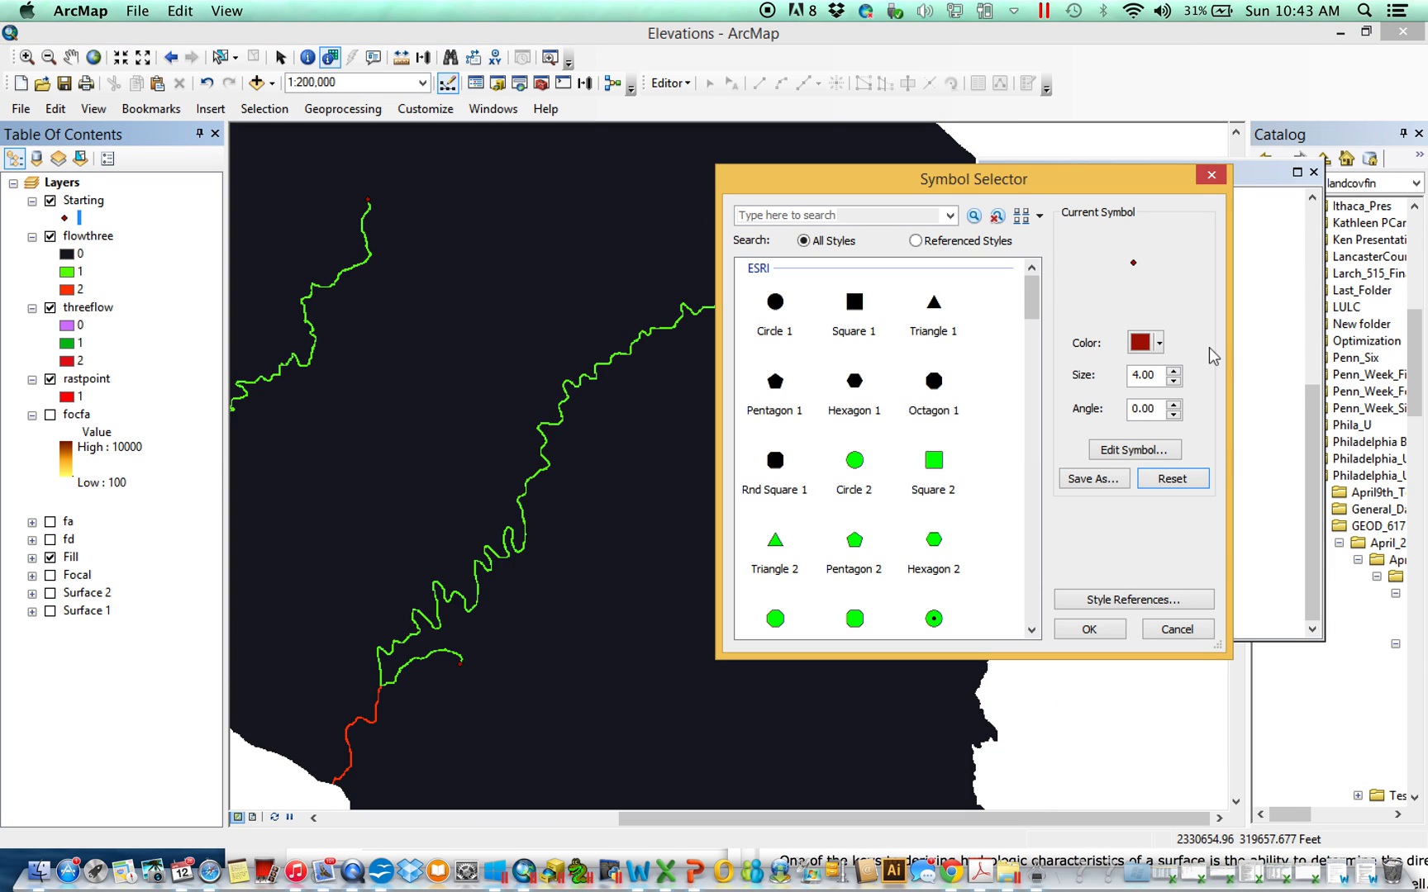
{"action": "left_click", "coordinate": [1159, 345]}
{"action": "left_click", "coordinate": [1156, 475]}
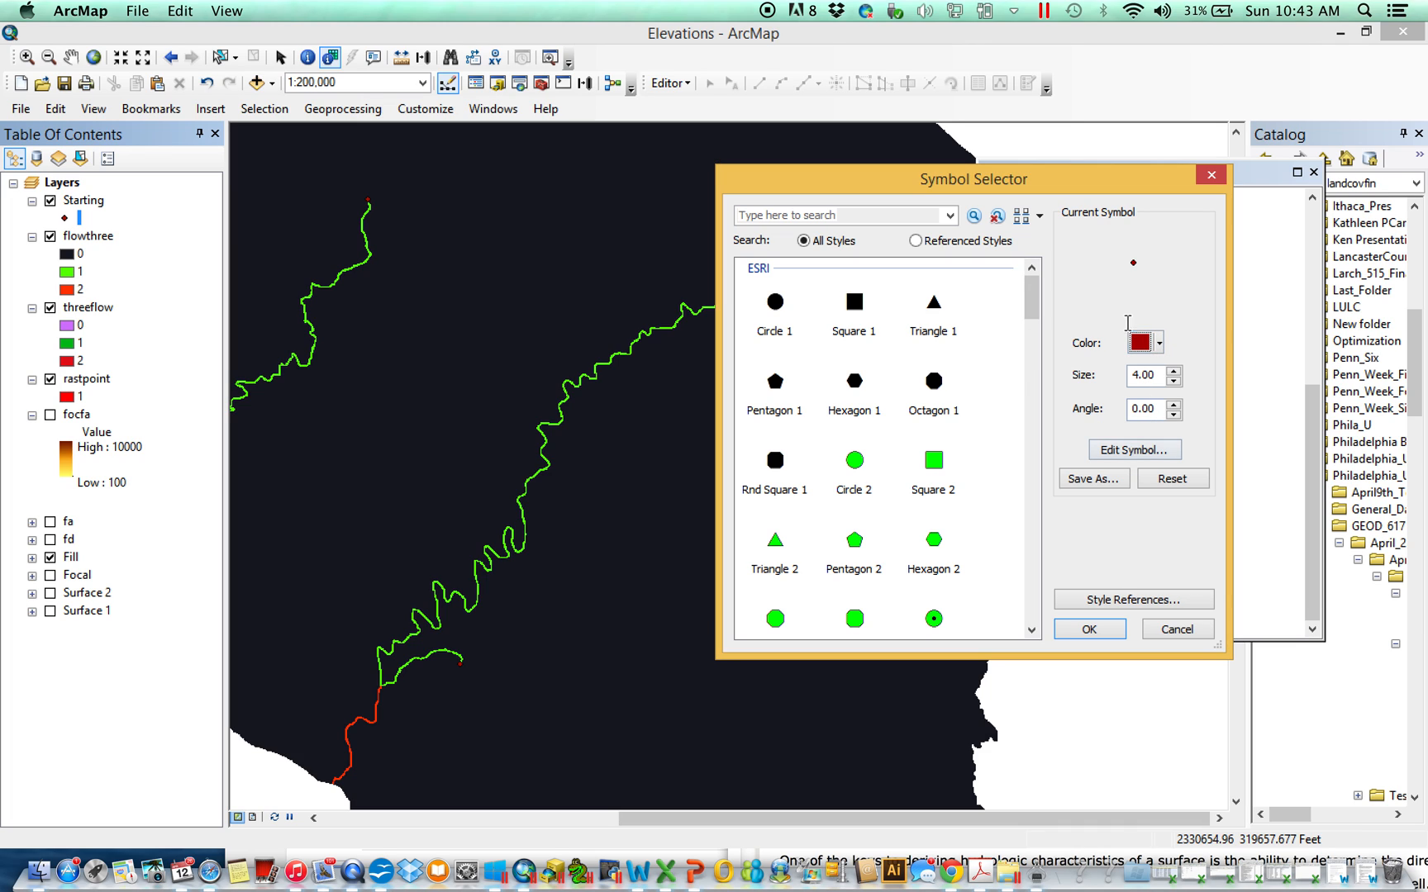
{"action": "left_click", "coordinate": [775, 309]}
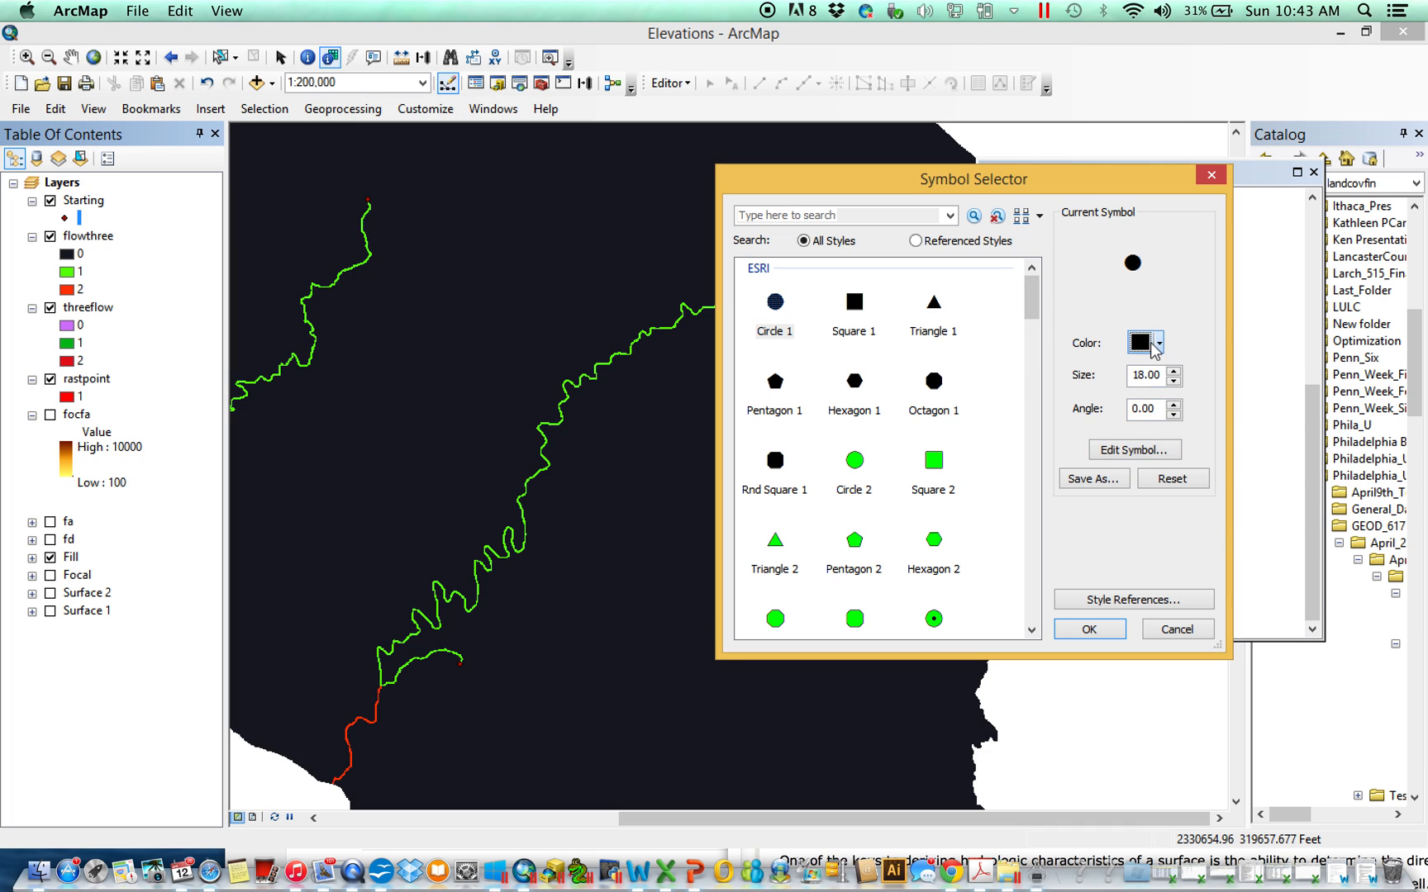
{"action": "left_click", "coordinate": [1159, 343]}
{"action": "left_click", "coordinate": [1280, 448]}
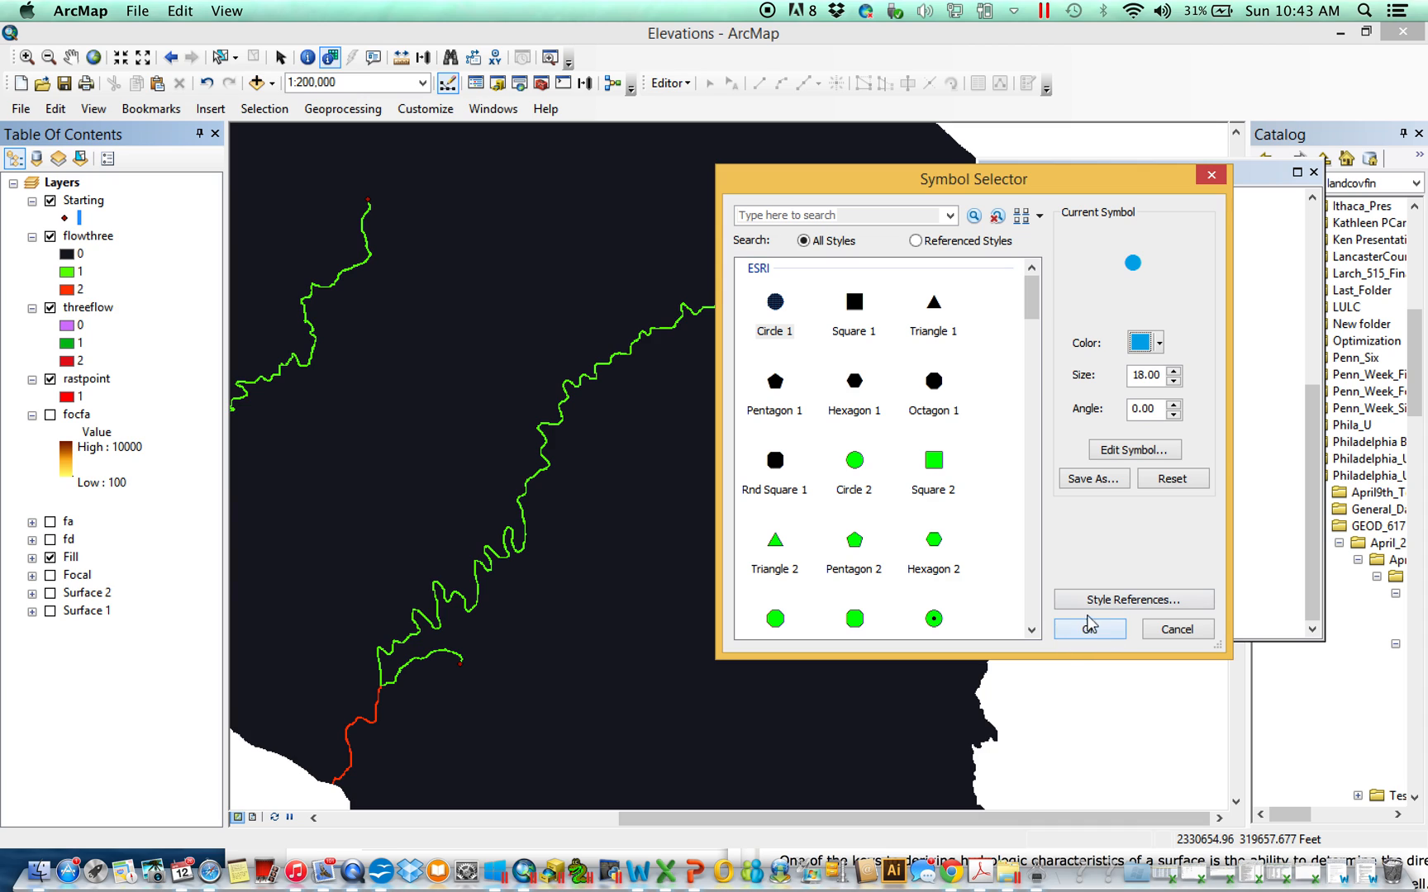
{"action": "left_click", "coordinate": [1089, 630]}
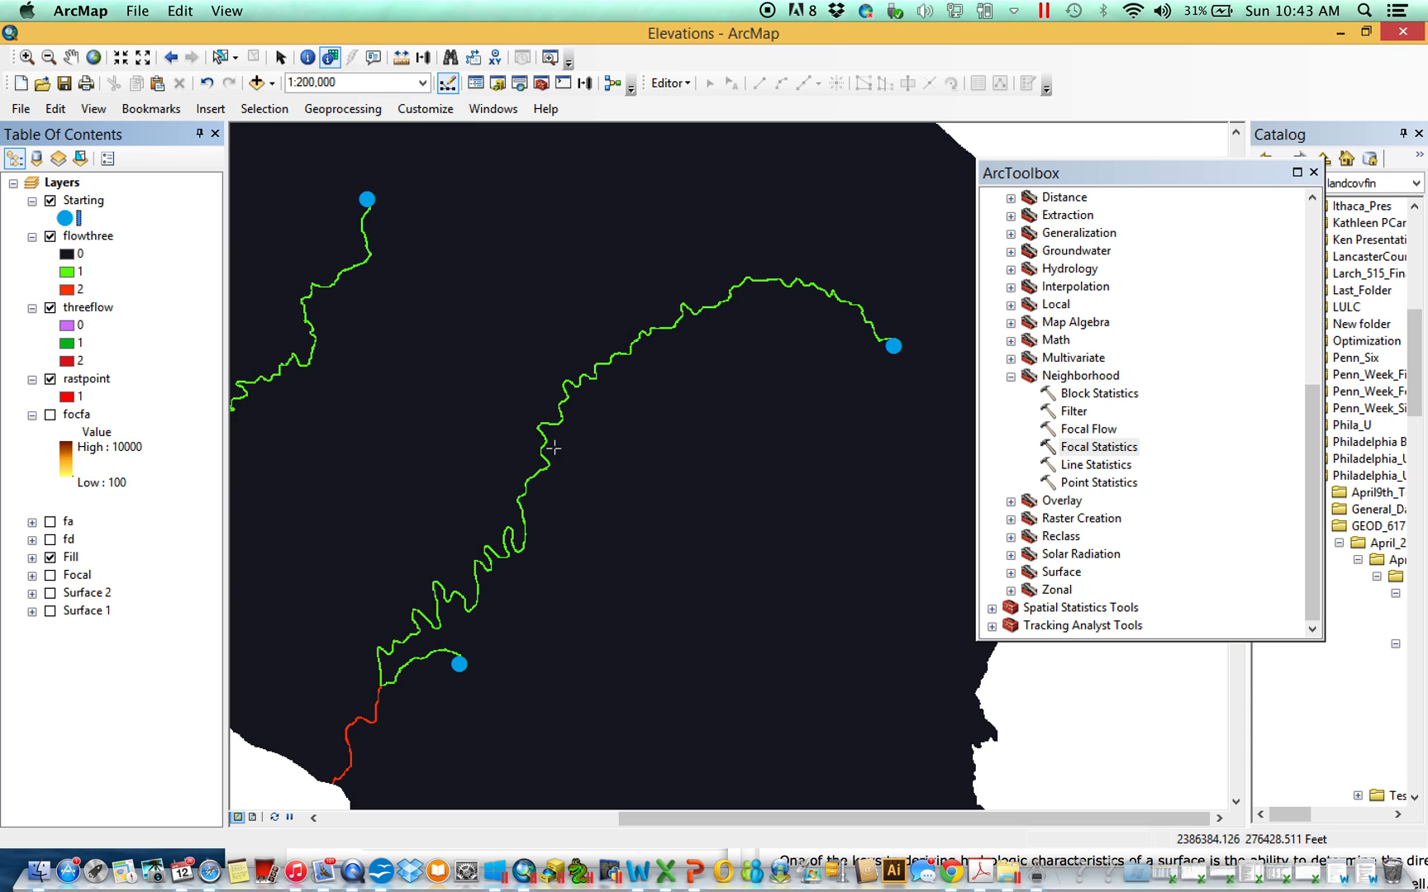
Examine the flowthree streams from their starting points to their outlets at a scale of 1:300,000.
{"action": "left_click_drag", "start_coordinate": [409, 277], "coordinate": [622, 235]}
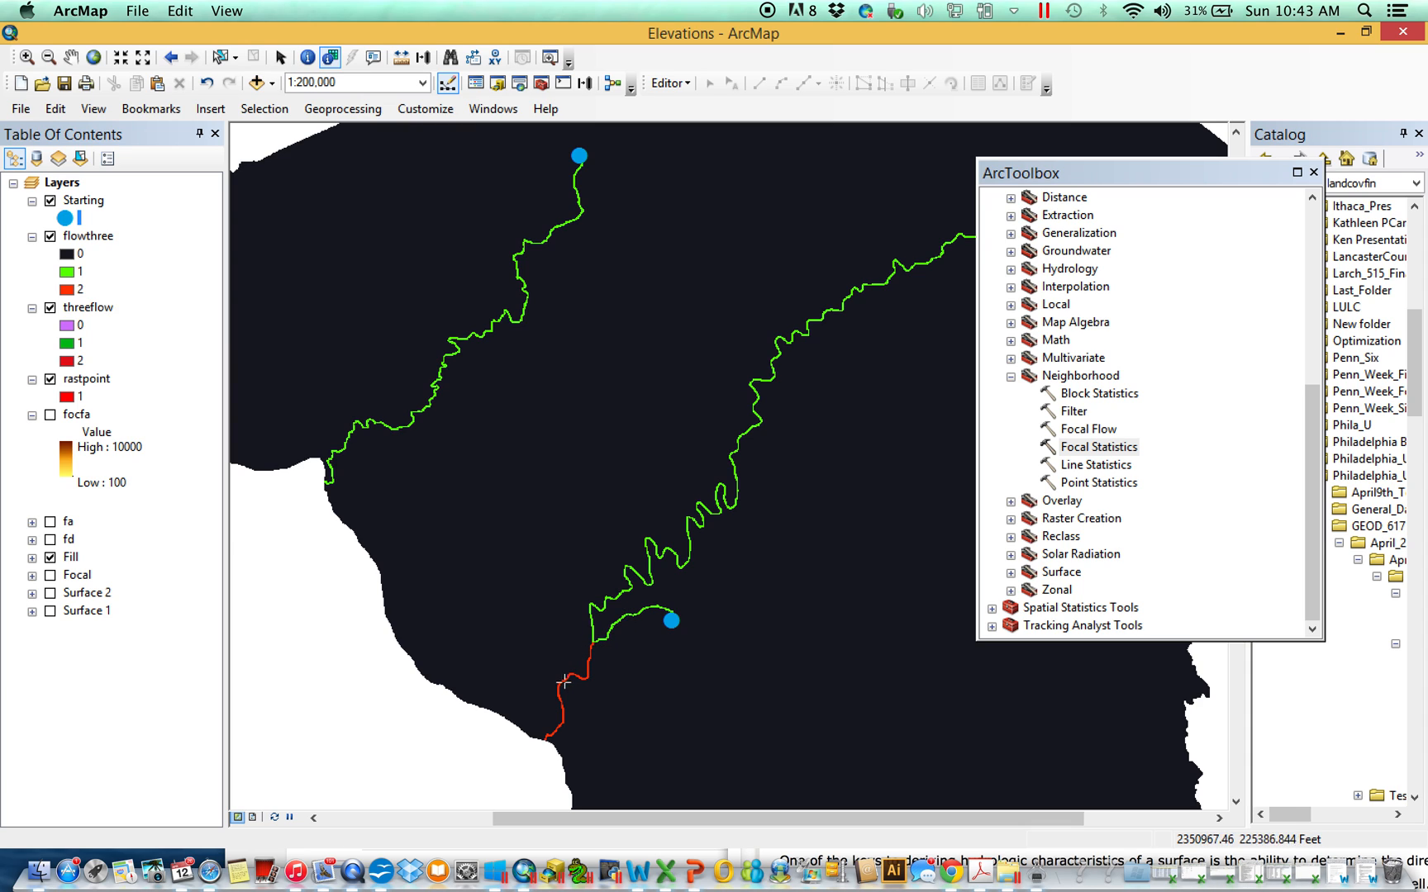
{"action": "scroll", "coordinate": [867, 405], "scroll_direction": "up", "scroll_amount": 1}
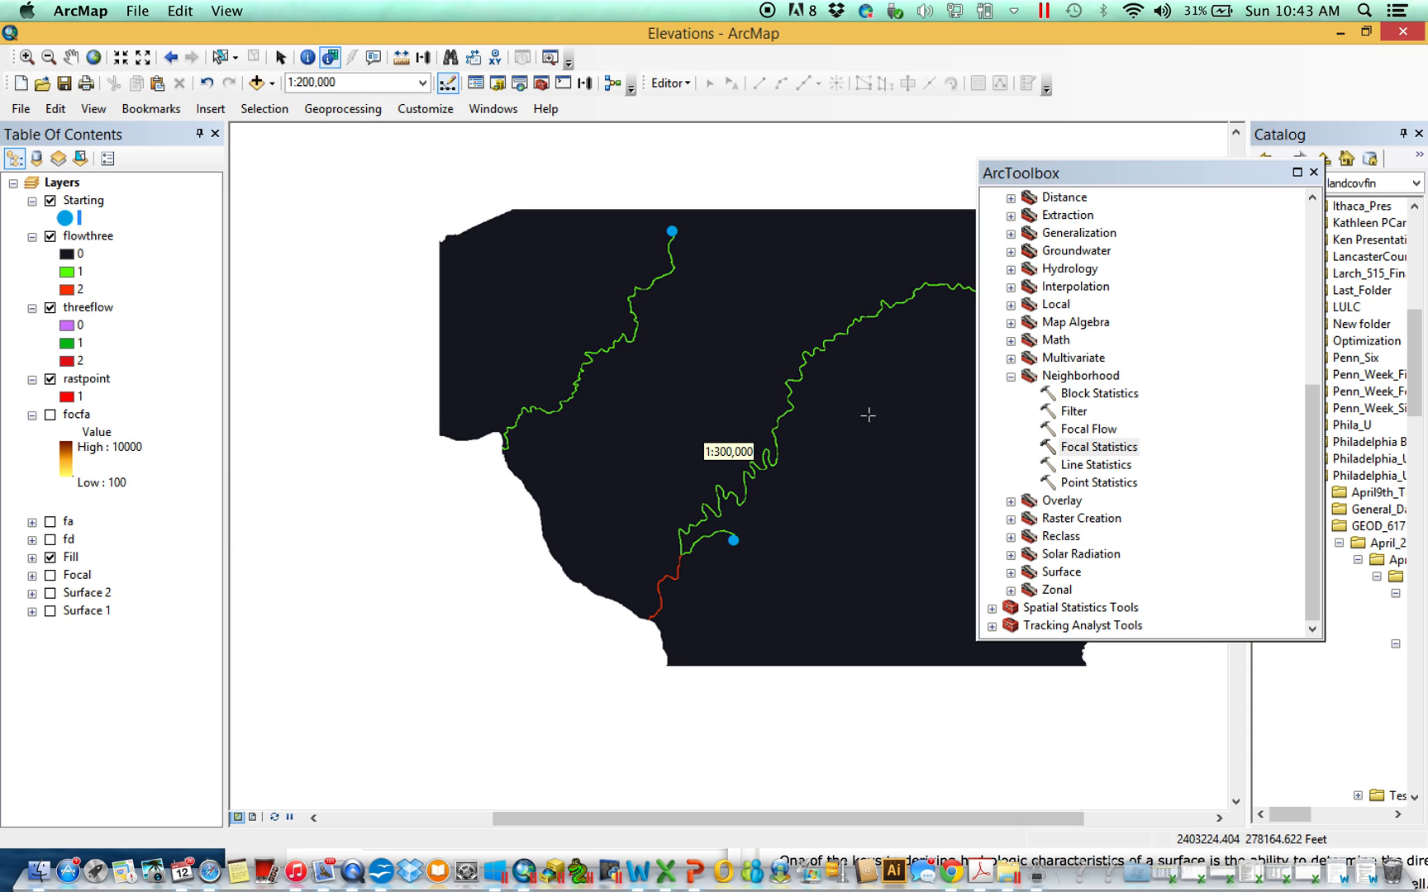
{"action": "left_click_drag", "start_coordinate": [873, 408], "coordinate": [634, 412]}
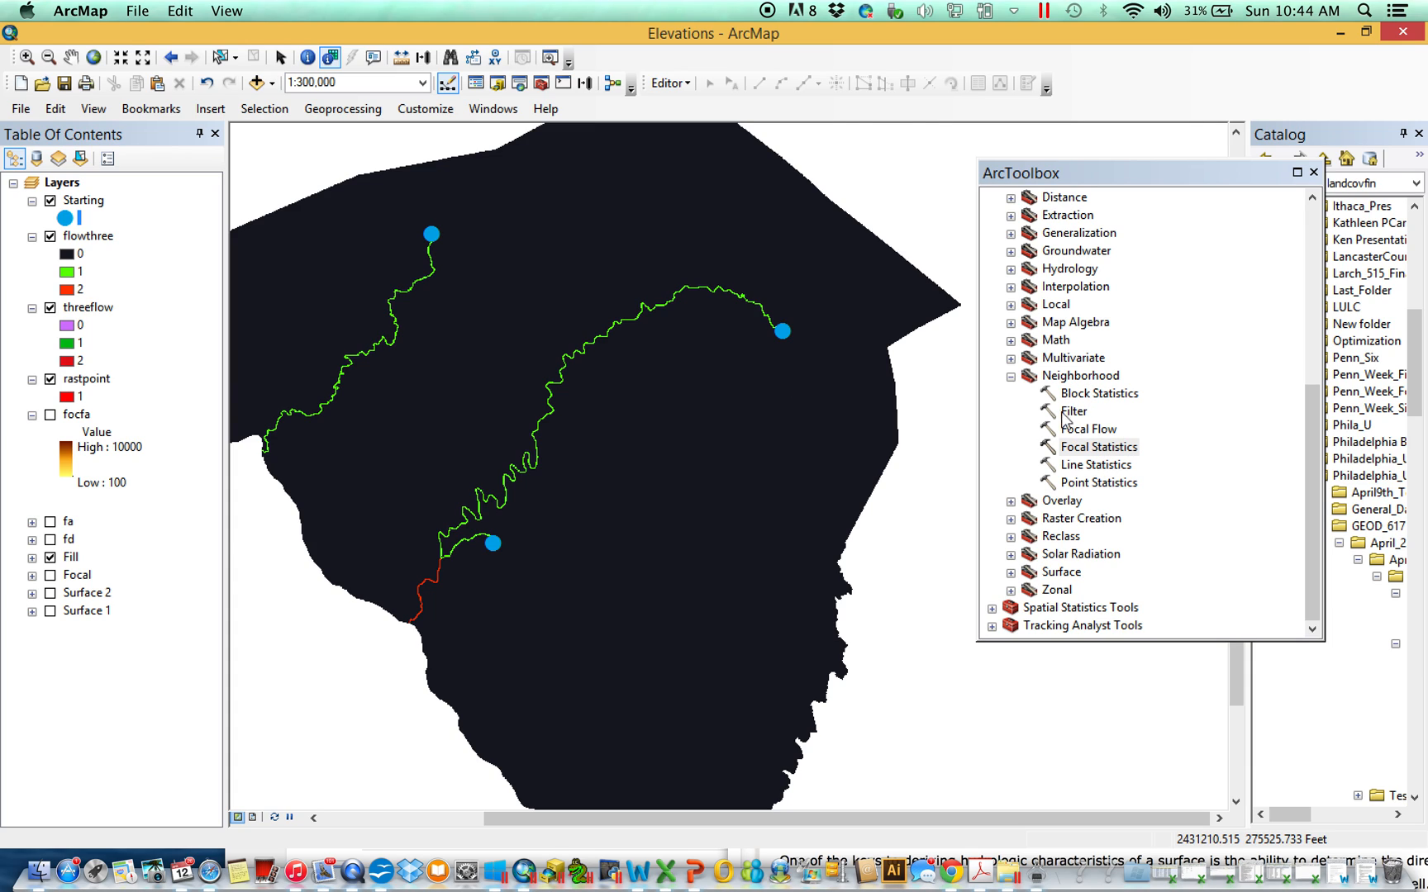
Collapse the Neighborhood toolset and the legends of the flowthree, threeflow, rastpoint, focfa and Starting layers.
{"action": "left_click", "coordinate": [1012, 376]}
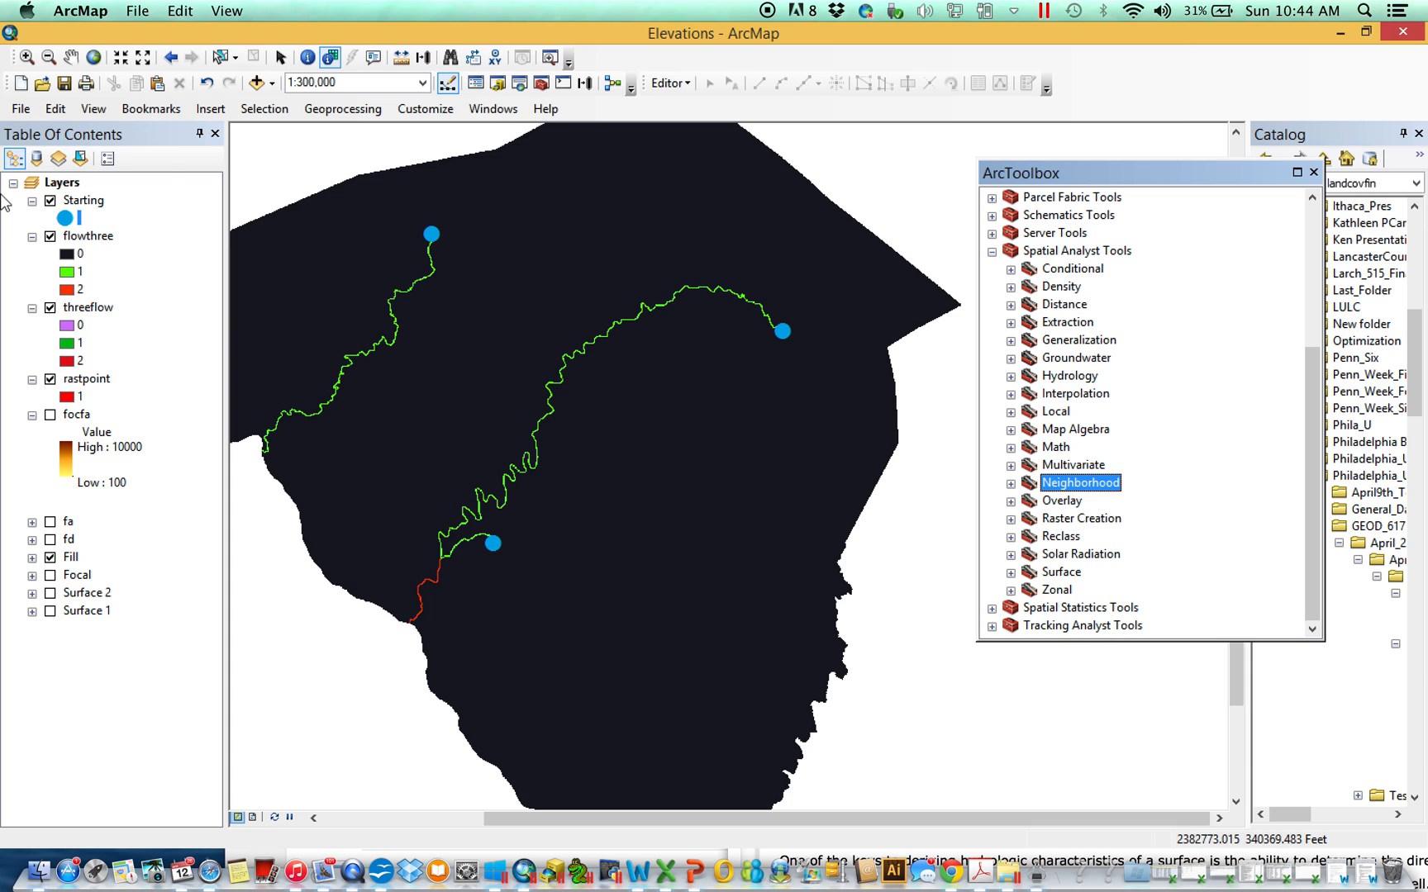
{"action": "left_click", "coordinate": [32, 237]}
{"action": "left_click", "coordinate": [32, 255]}
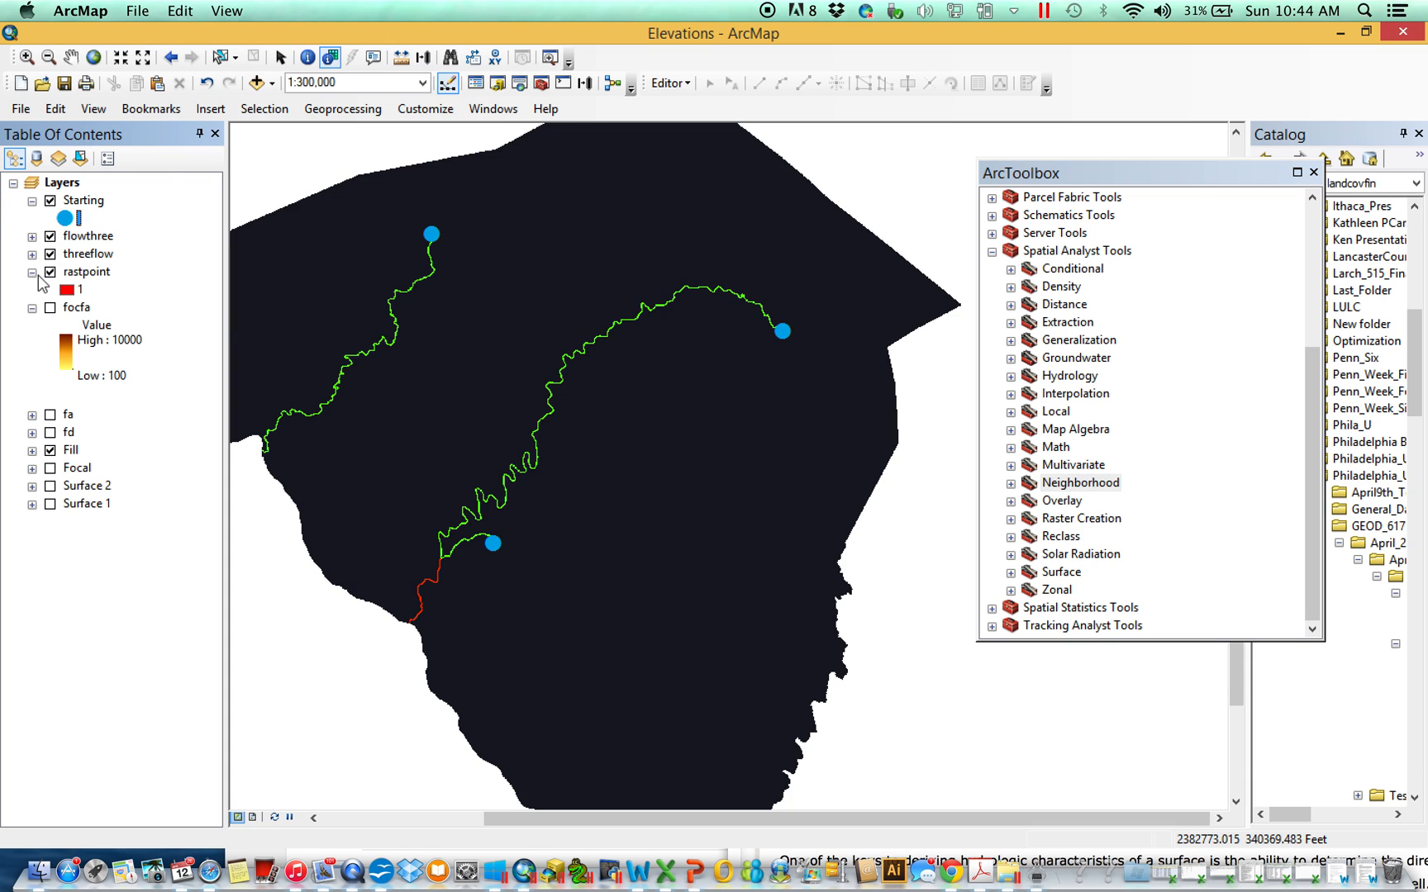
{"action": "left_click", "coordinate": [32, 272]}
{"action": "left_click", "coordinate": [32, 290]}
{"action": "left_click", "coordinate": [32, 201]}
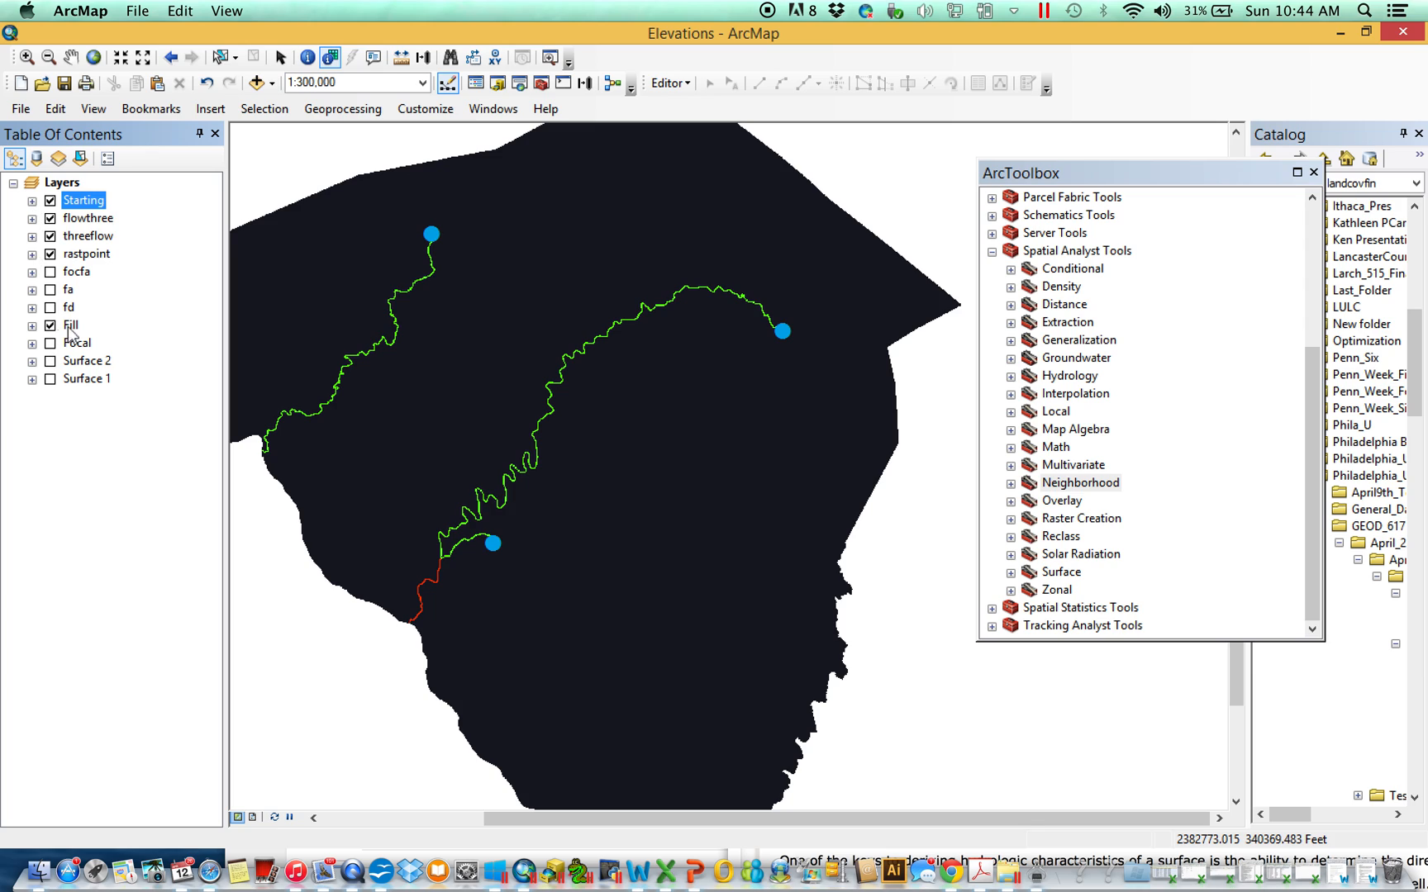